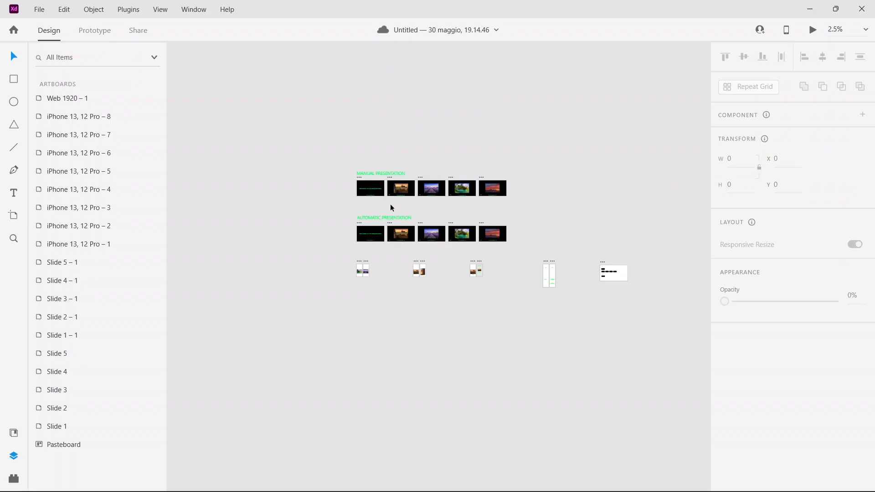
# Step: In Prototype mode, reveal the interaction links of all artboards and inspect the BACK text's link on Slide 4
pyautogui.hotkey('ctrl', '=')
pyautogui.scroll(2, 382, 104)
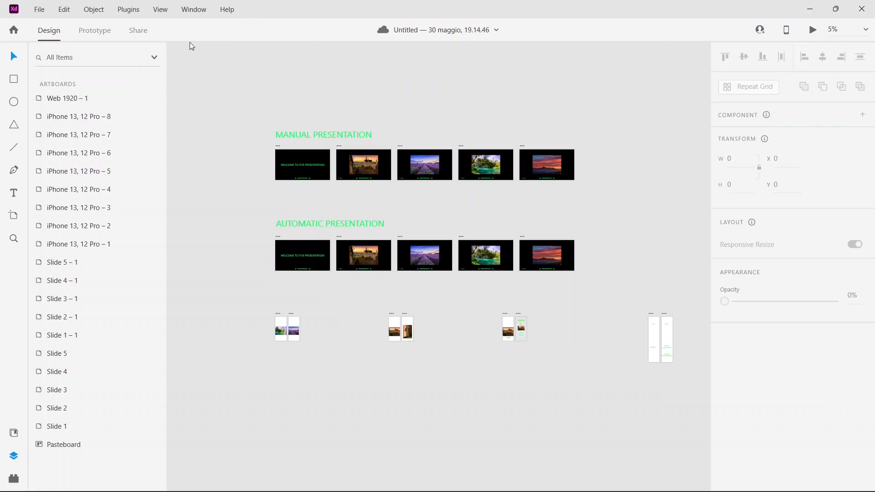
pyautogui.click(106, 34)
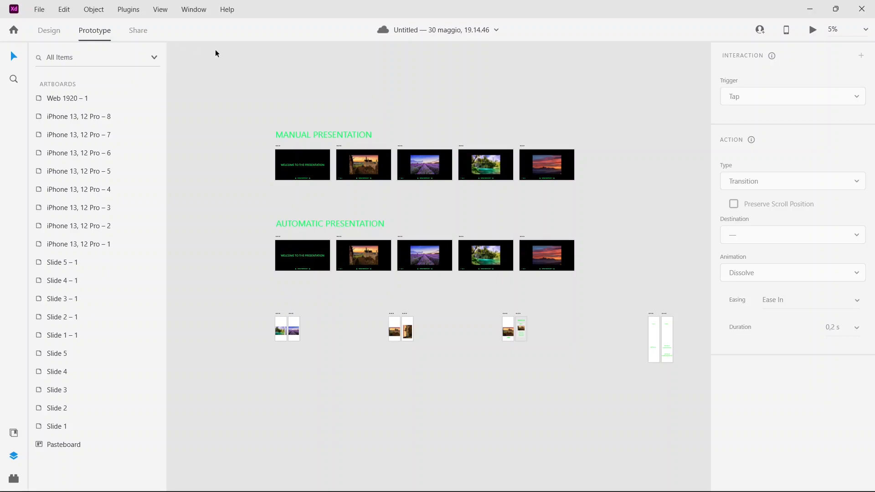
pyautogui.hotkey('ctrl', 'a')
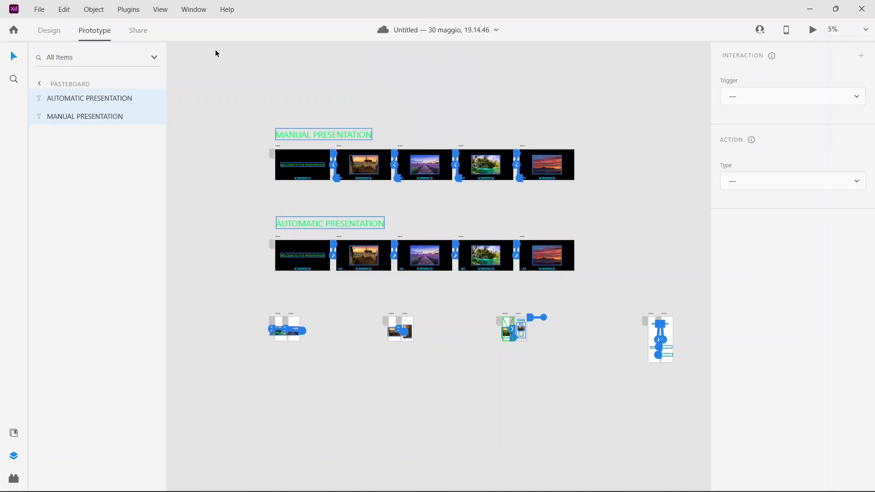
pyautogui.hotkey('ctrl', '=')
pyautogui.scroll(1, 385, 117)
pyautogui.scroll(5, 385, 117)
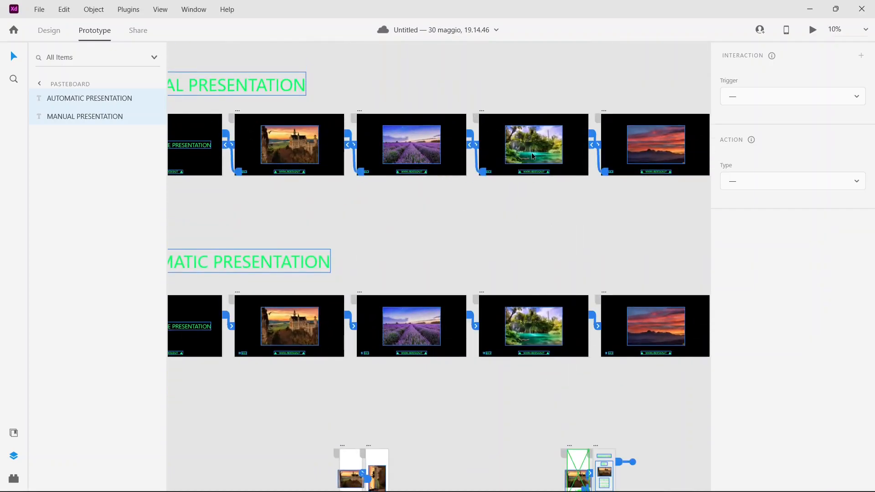
pyautogui.click(477, 165)
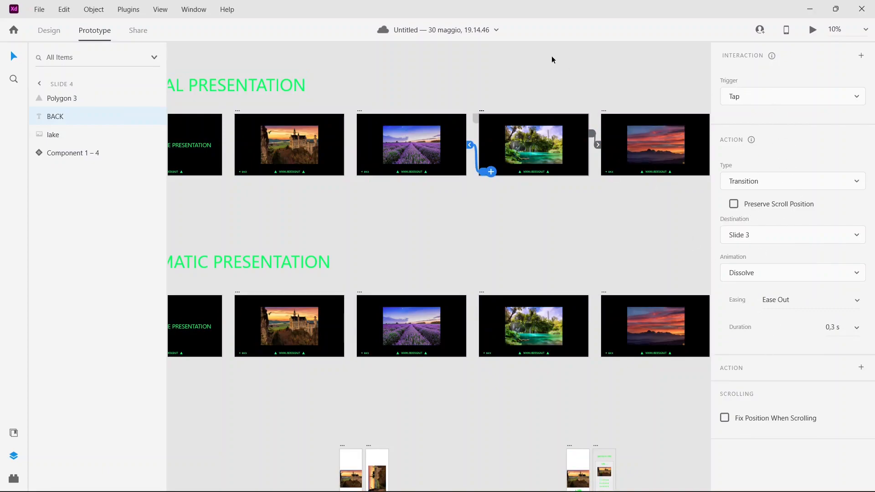
pyautogui.click(552, 60)
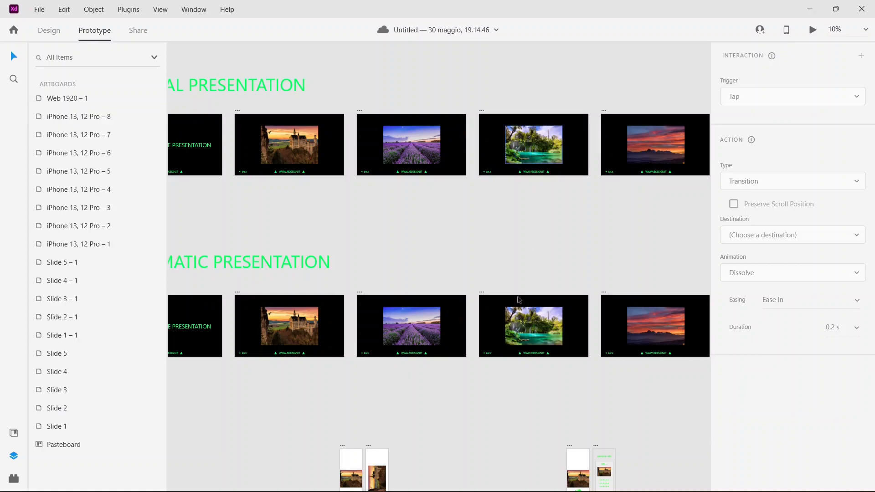
# Step: Switch to Chrome and examine the address and What's New section of Adobe's XD Prototype learning page
pyautogui.moveTo(449, 490)
pyautogui.click(482, 481)
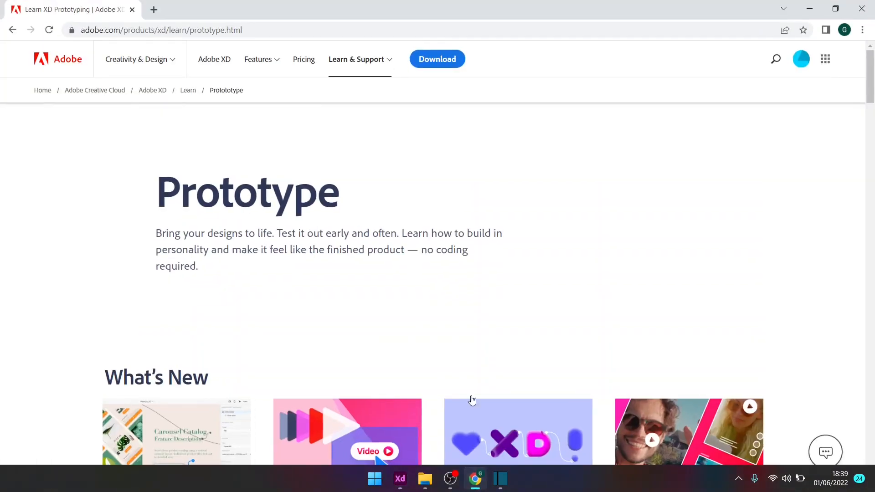
pyautogui.click(268, 30)
pyautogui.moveTo(267, 30); pyautogui.dragTo(55, 26)
pyautogui.click(268, 30)
pyautogui.moveTo(268, 30); pyautogui.dragTo(307, 44)
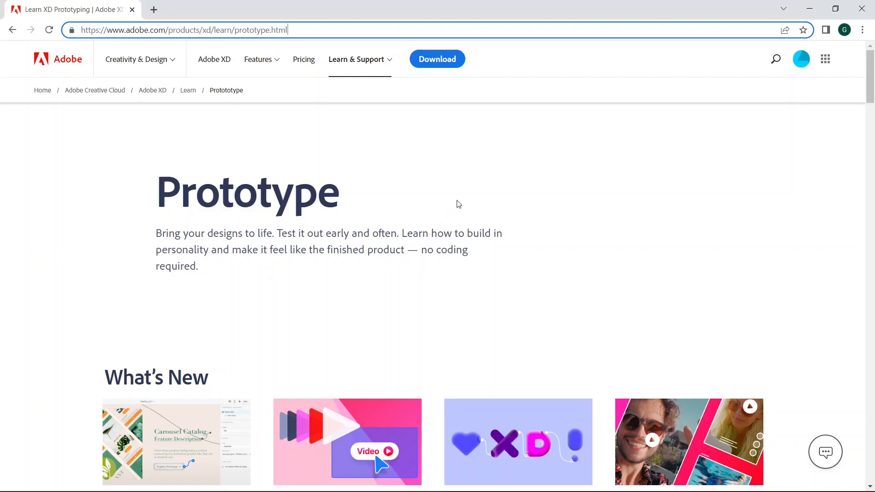
pyautogui.scroll(-3, 458, 203)
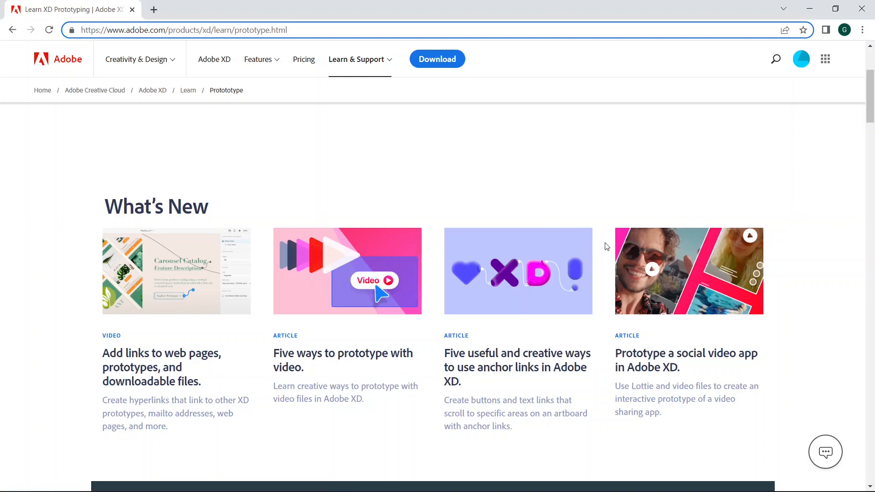
pyautogui.moveTo(104, 207); pyautogui.dragTo(214, 209)
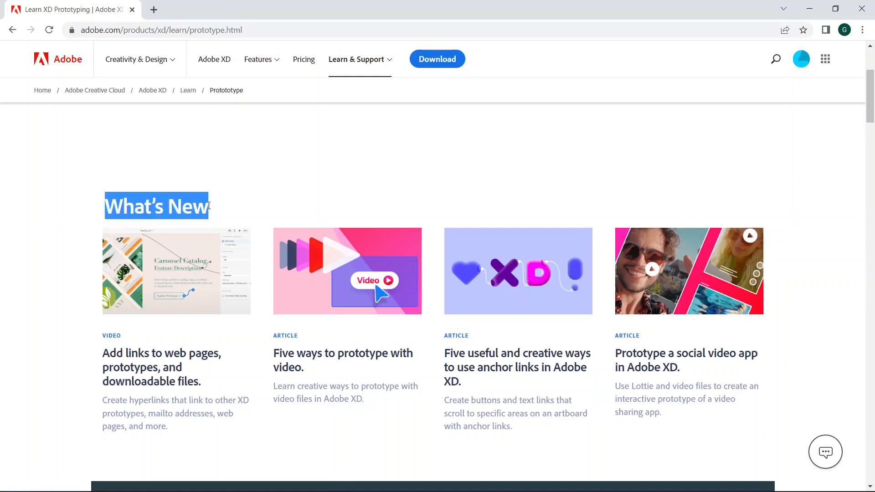
pyautogui.click(373, 203)
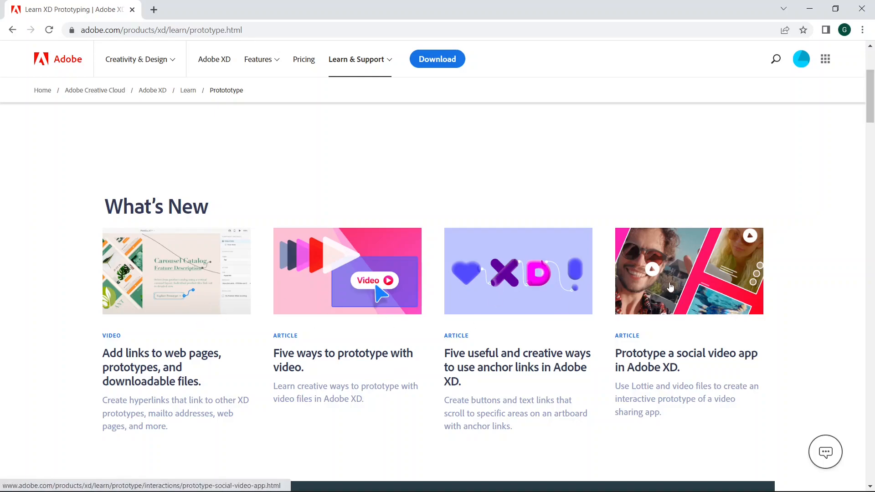
# Step: Look through the remaining learning topics, including hover interactions, Auto-Animate, Component States, Interactions, and Scrolling & Fixed Elements
pyautogui.scroll(-9, 670, 288)
pyautogui.scroll(3, 467, 262)
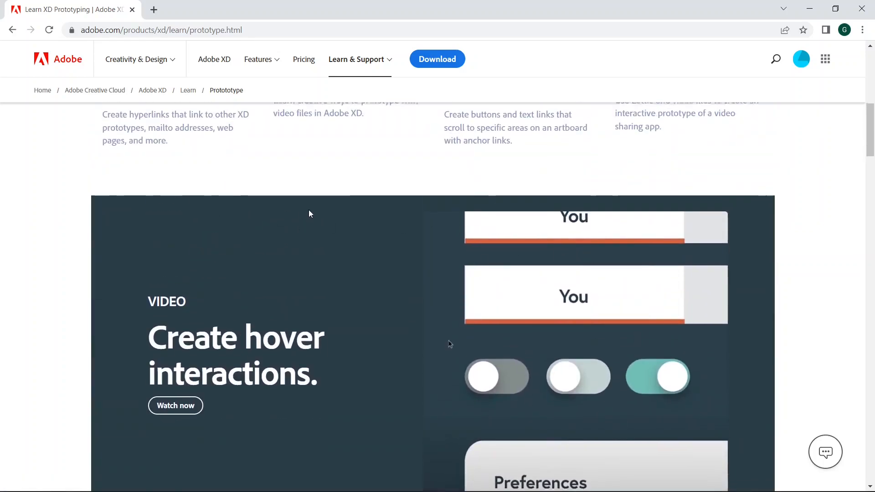
pyautogui.scroll(-1, 309, 214)
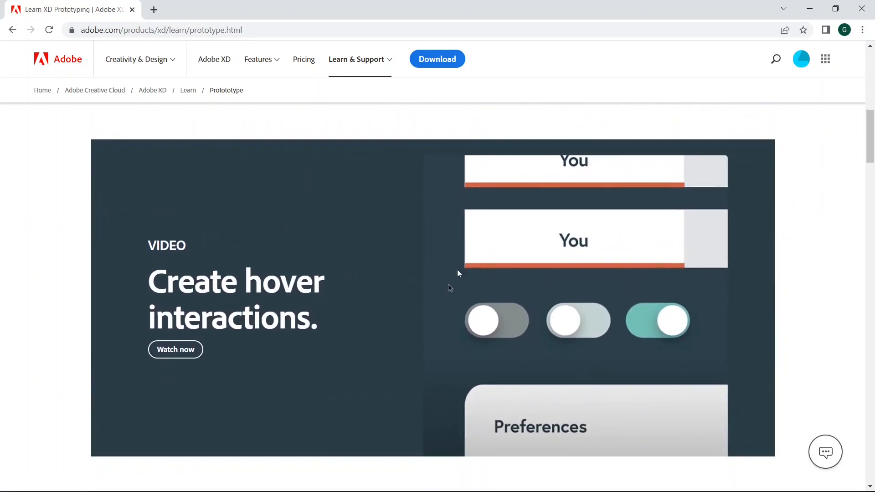
pyautogui.moveTo(166, 284); pyautogui.dragTo(320, 329)
pyautogui.click(449, 287)
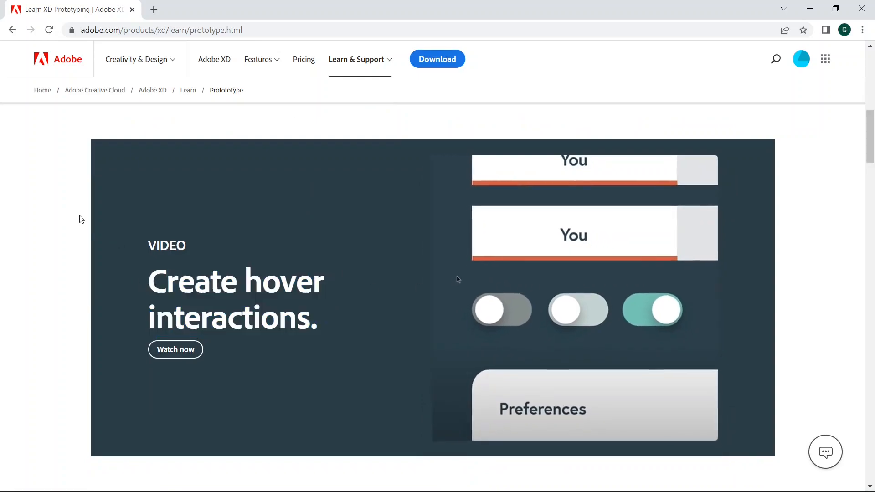
pyautogui.scroll(-4, 422, 240)
pyautogui.scroll(-4, 421, 240)
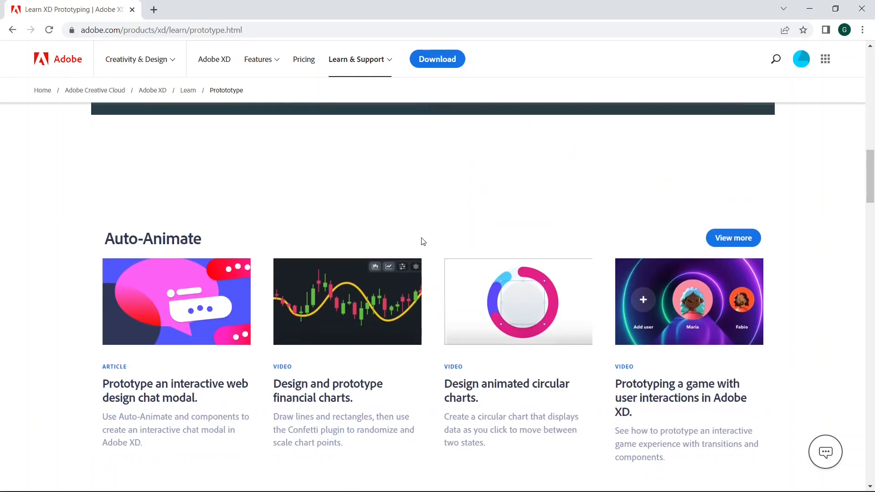
pyautogui.moveTo(105, 178); pyautogui.dragTo(61, 198)
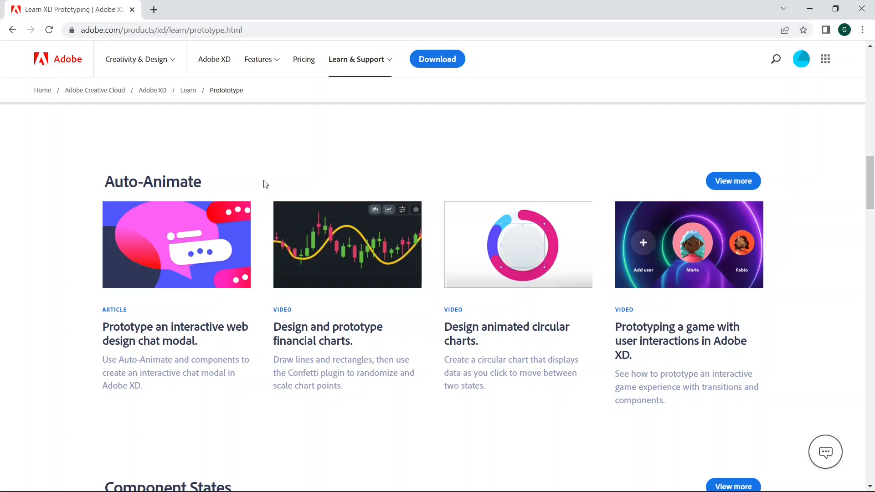
pyautogui.scroll(-5, 263, 184)
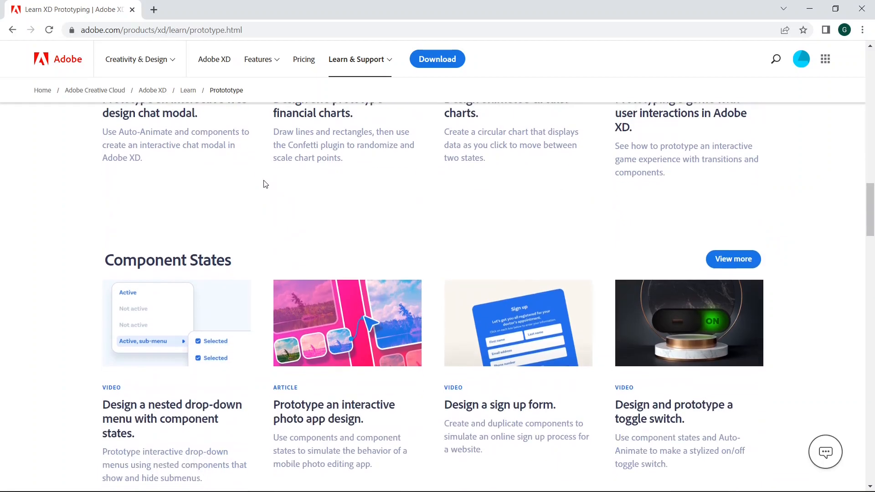
pyautogui.scroll(-1, 264, 184)
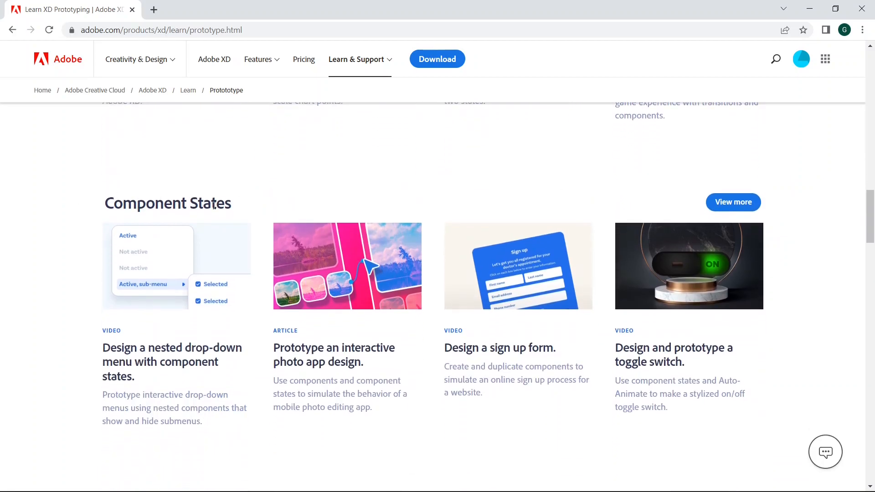
pyautogui.scroll(-6, 267, 199)
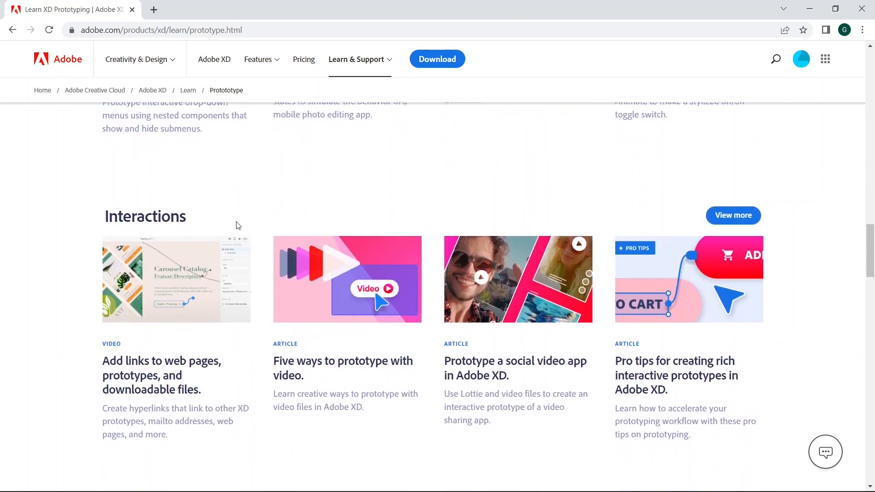
pyautogui.scroll(-6, 238, 223)
pyautogui.scroll(-1, 237, 224)
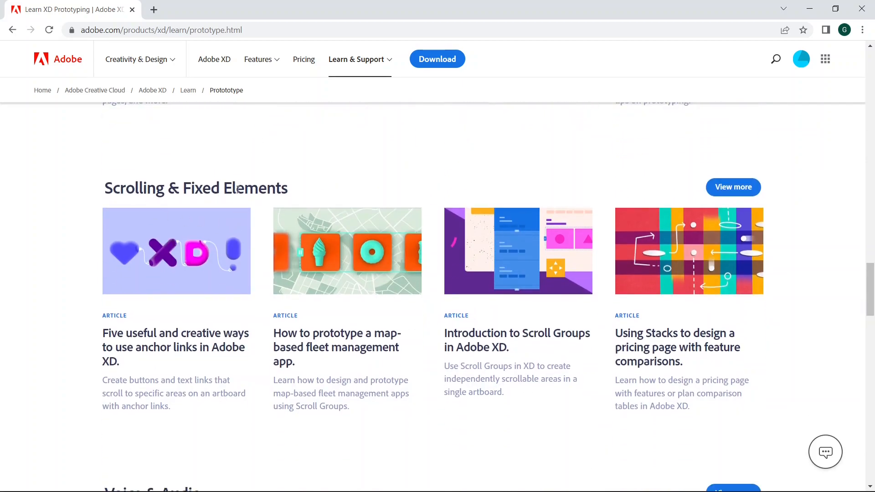
pyautogui.scroll(-6, 238, 189)
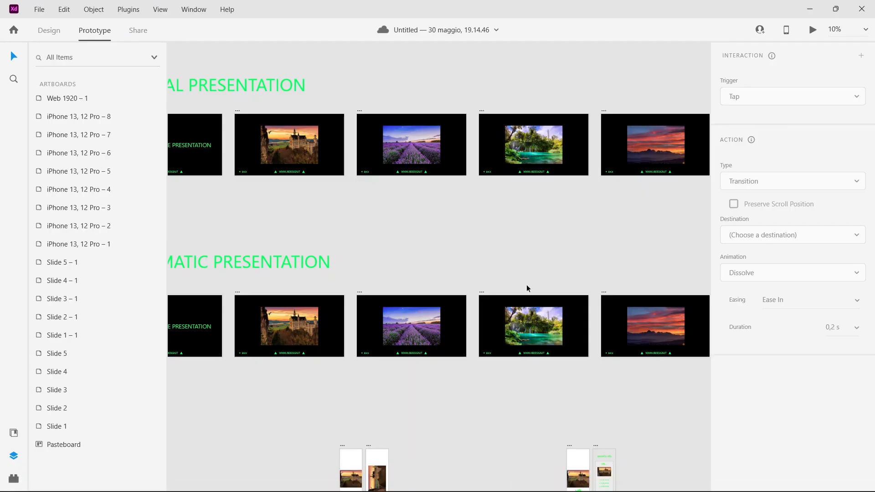
# Step: In Adobe XD, move the five automatic presentation slides and both presentation titles below the phone artboards
pyautogui.scroll(-2, 528, 289)
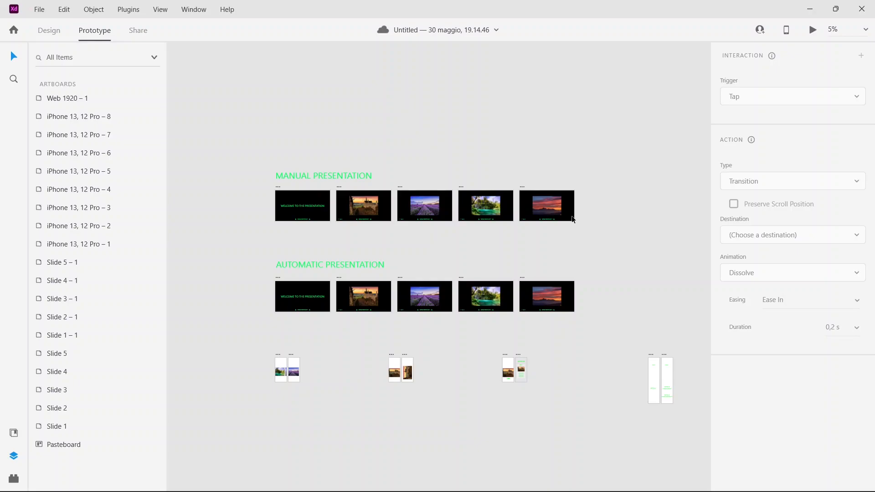
pyautogui.moveTo(254, 258); pyautogui.dragTo(607, 316)
pyautogui.scroll(-3, 594, 285)
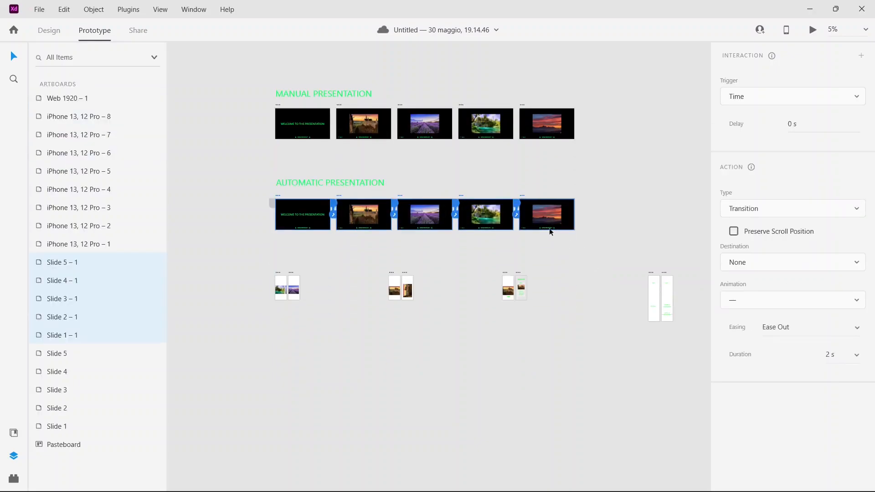
pyautogui.moveTo(465, 215); pyautogui.dragTo(442, 483)
pyautogui.moveTo(344, 178); pyautogui.dragTo(315, 447)
pyautogui.moveTo(317, 96); pyautogui.dragTo(296, 405)
# Step: In Design mode, delete the website footer component from the welcome slide
pyautogui.click(49, 30)
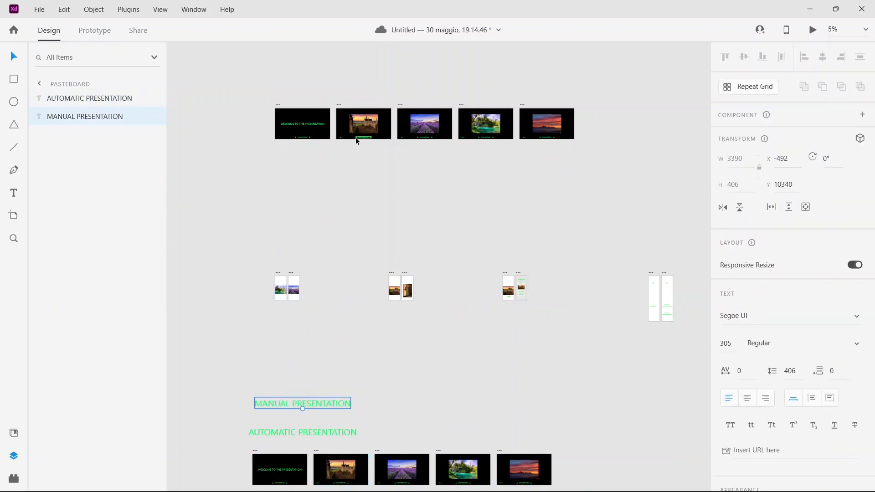
pyautogui.hotkey('ctrl', '+')
pyautogui.hotkey('ctrl', '+')
pyautogui.hotkey('ctrl', '+')
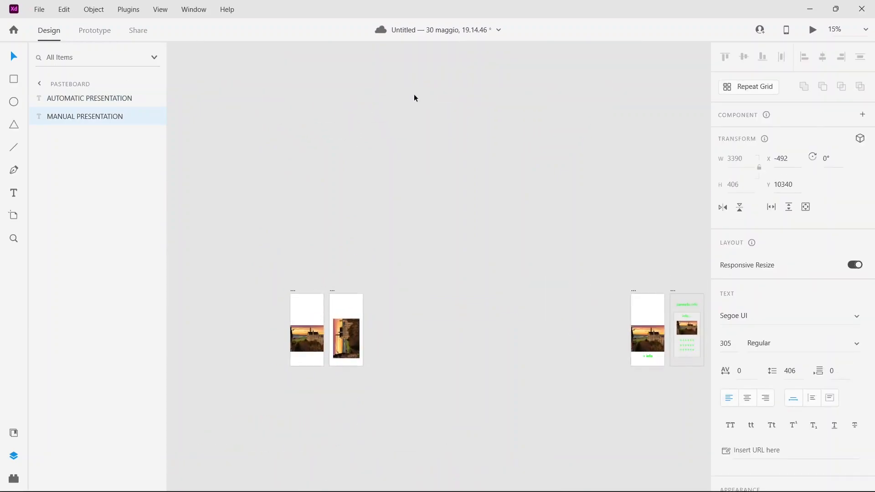
pyautogui.moveTo(400, 192); pyautogui.dragTo(534, 342)
pyautogui.click(353, 231)
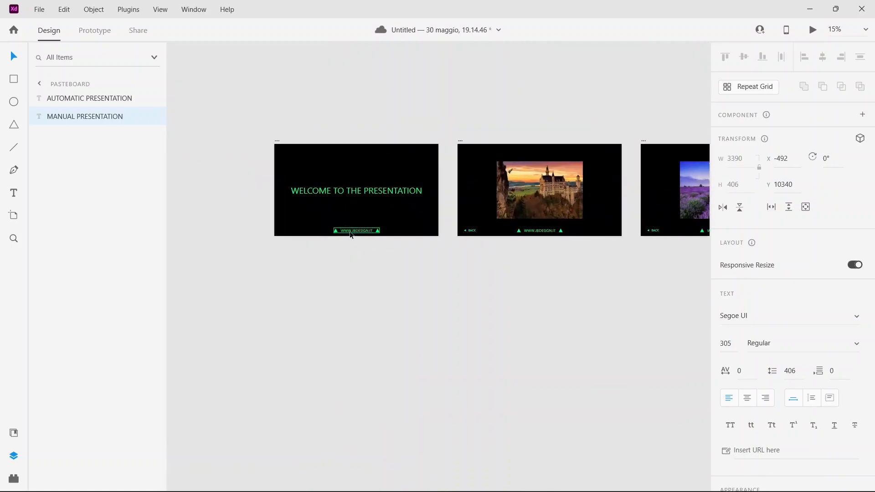
pyautogui.press('Delete')
# Step: Delete the BACK text, its small triangle, and the website footer component from the castle slide
pyautogui.click(471, 231)
pyautogui.press('Delete')
pyautogui.click(465, 231)
pyautogui.press('Delete')
pyautogui.click(525, 232)
pyautogui.press('Delete')
# Step: Remove the BACK text, its triangle, and the website footer component from the lavender field slide
pyautogui.hscroll(5, 556, 250)
pyautogui.click(471, 241)
pyautogui.press('Delete')
pyautogui.click(466, 240)
pyautogui.press('Delete')
pyautogui.click(541, 240)
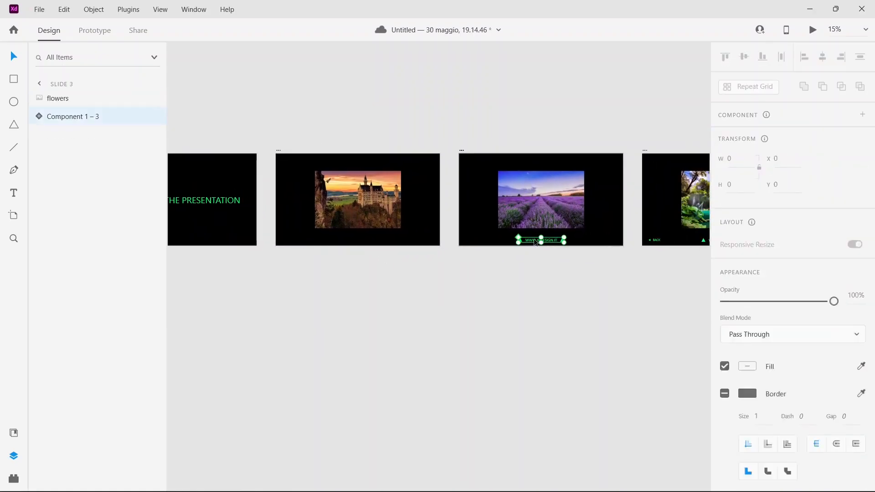
pyautogui.press('Delete')
# Step: Clear the BACK text, its triangle, and the website footer component from the lake slide
pyautogui.scroll(-1, 559, 270)
pyautogui.moveTo(540, 271); pyautogui.dragTo(289, 292)
pyautogui.click(403, 248)
pyautogui.press('Delete')
pyautogui.click(400, 248)
pyautogui.click(460, 254)
pyautogui.press('Delete')
# Step: Delete the website footer component, BACK text, and triangle from the sunset landscape slide
pyautogui.moveTo(519, 286); pyautogui.dragTo(381, 281)
pyautogui.click(542, 247)
pyautogui.press('Delete')
pyautogui.click(451, 247)
pyautogui.press('Delete')
pyautogui.click(448, 249)
pyautogui.press('Delete')
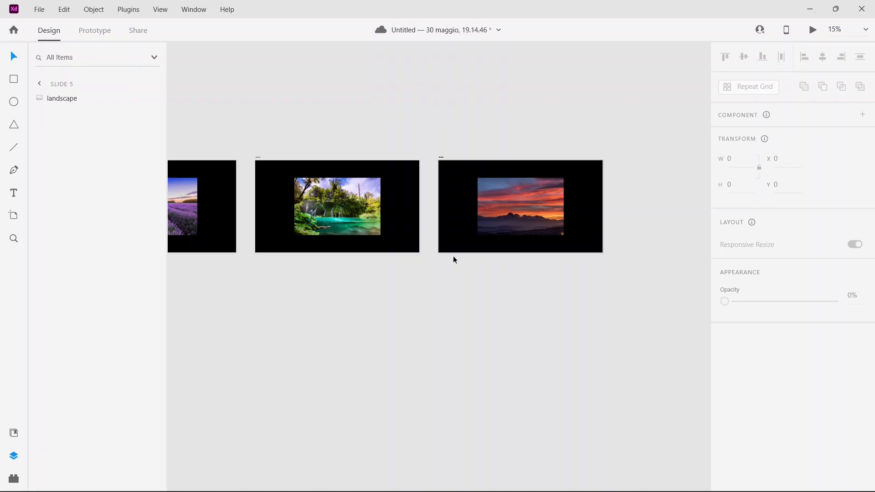
# Step: Move the Slide 1 artboard above the centre of the other four slides, to about X 5714, Y -4918
pyautogui.scroll(-4, 455, 259)
pyautogui.hscroll(-3, 365, 261)
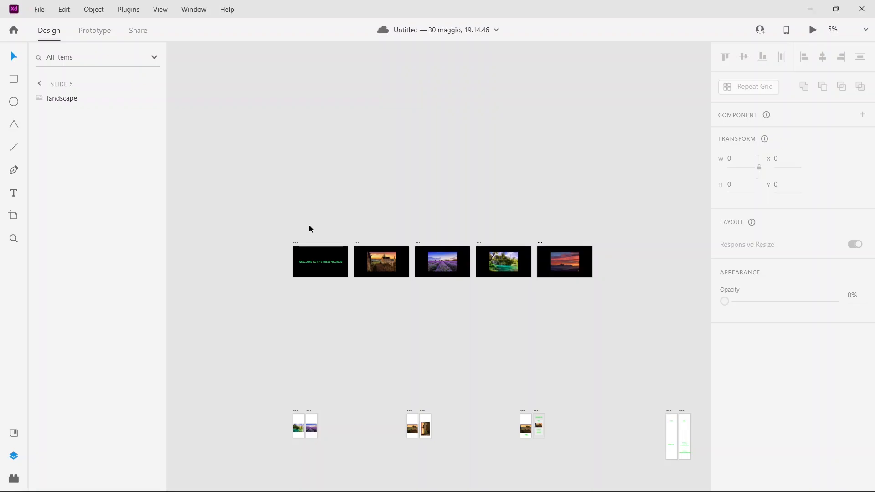
pyautogui.moveTo(283, 231); pyautogui.dragTo(351, 303)
pyautogui.moveTo(296, 243); pyautogui.dragTo(446, 104)
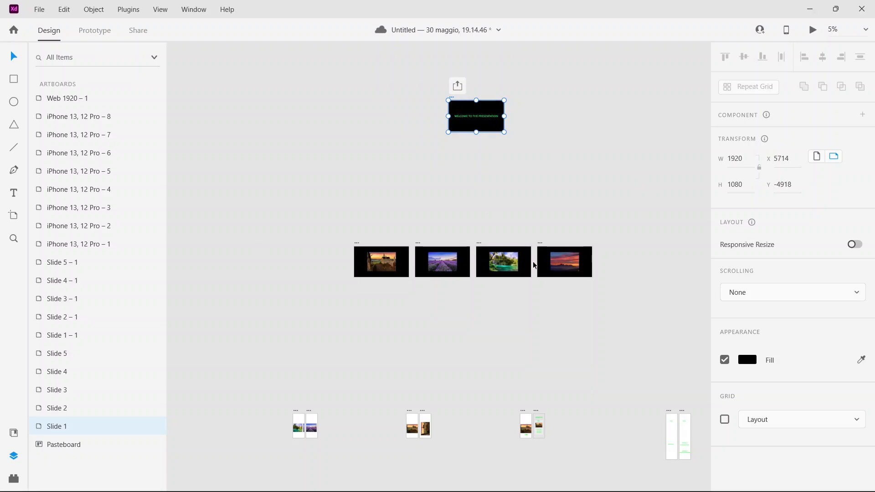
pyautogui.click(568, 213)
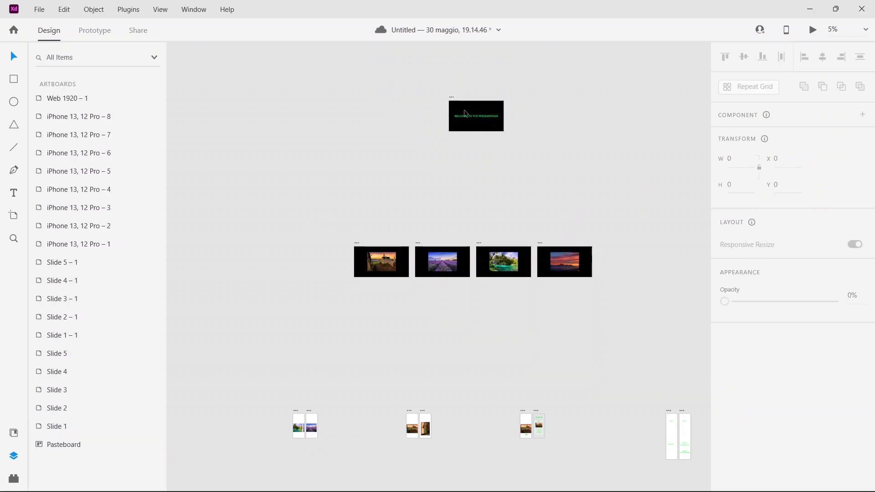
# Step: Replace the welcome text on Slide 1 with HOMEPAGE and centre it on the artboard
pyautogui.doubleClick(487, 121)
pyautogui.press('BackSpace')
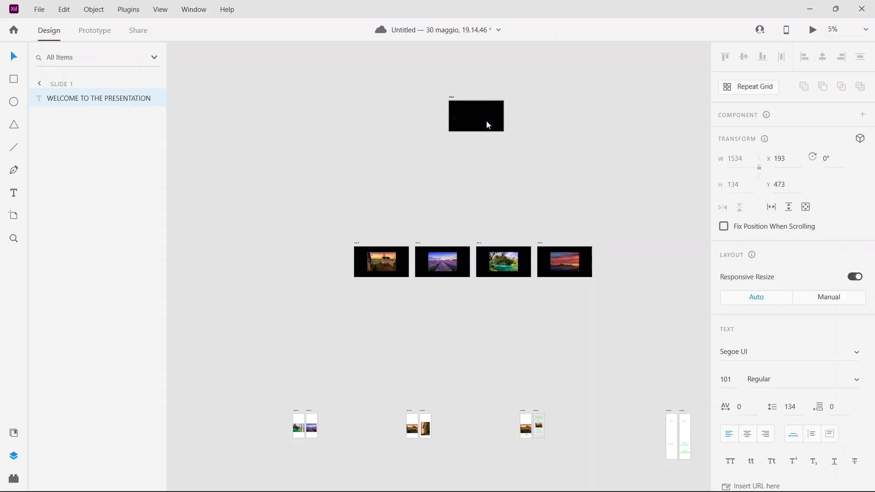
pyautogui.write('HOMEPAGE')
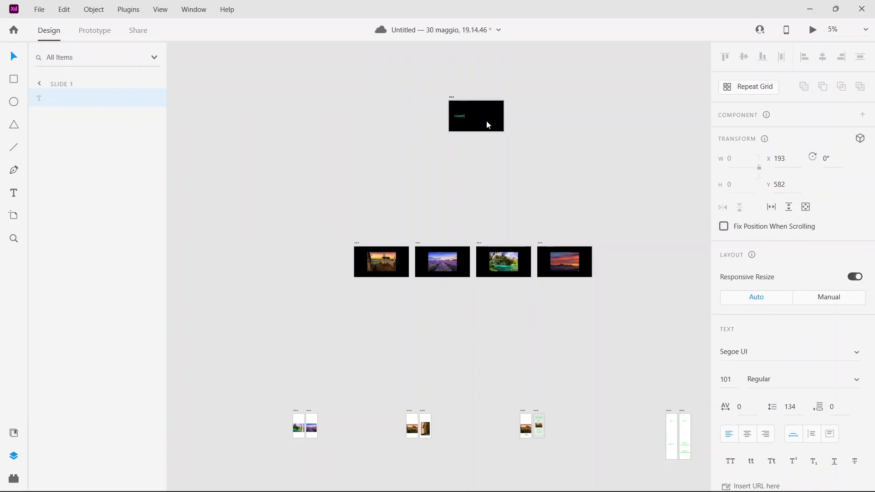
pyautogui.click(463, 117)
pyautogui.moveTo(465, 115); pyautogui.dragTo(482, 116)
pyautogui.click(557, 143)
# Step: Move the Slide 2 to Slide 5 artboards together up to a row just beneath the homepage artboard
pyautogui.moveTo(319, 234); pyautogui.dragTo(660, 351)
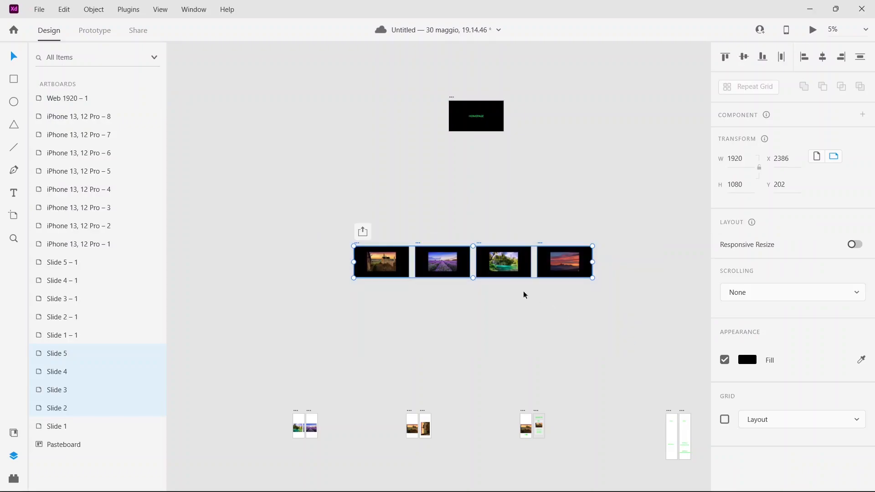
pyautogui.moveTo(526, 277); pyautogui.dragTo(530, 181)
pyautogui.click(541, 251)
pyautogui.scroll(3, 551, 246)
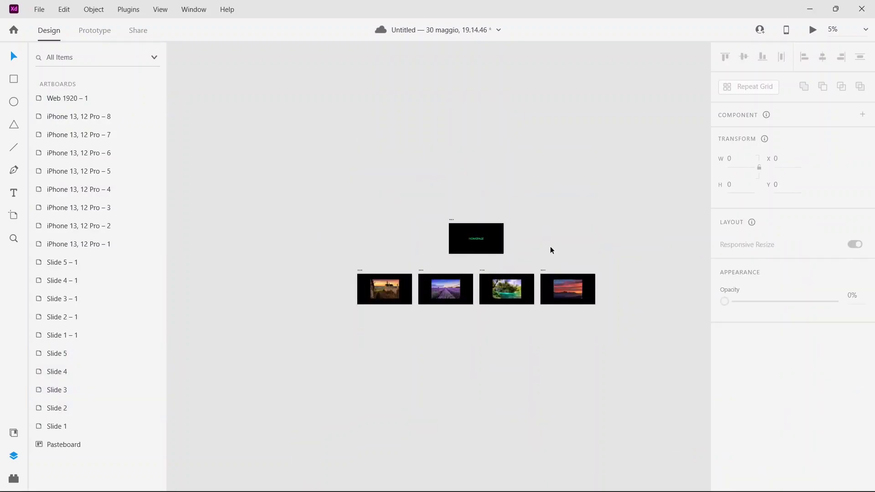
# Step: Save the document with the homepage and its four pages arranged
pyautogui.hotkey('ctrl', '=')
pyautogui.moveTo(572, 233); pyautogui.dragTo(516, 223)
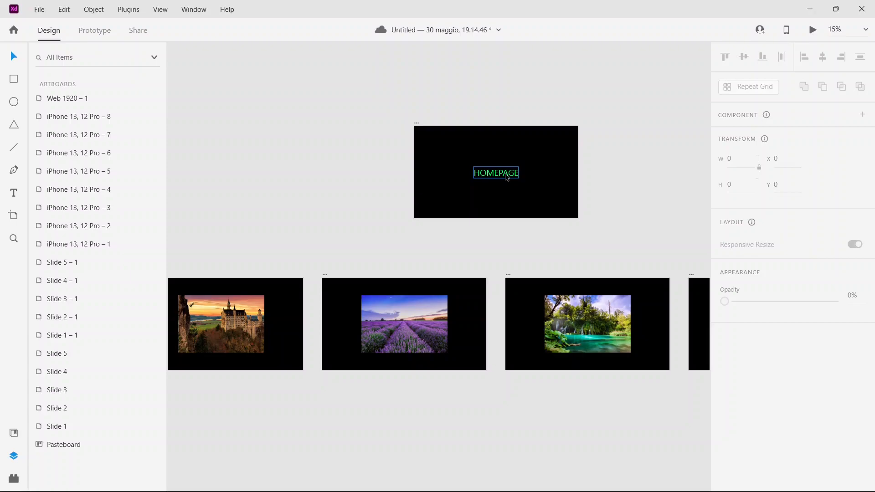
pyautogui.hotkey('ctrl', 's')
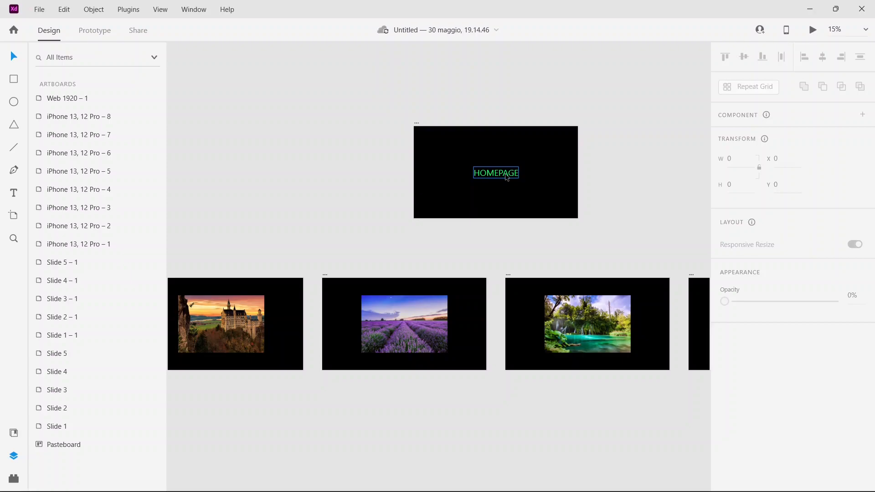
# Step: Add the title ROME in the upper-left corner of the castle slide, at about X 27, Y 0
pyautogui.moveTo(314, 227); pyautogui.dragTo(360, 224)
pyautogui.hscroll(5, 450, 293)
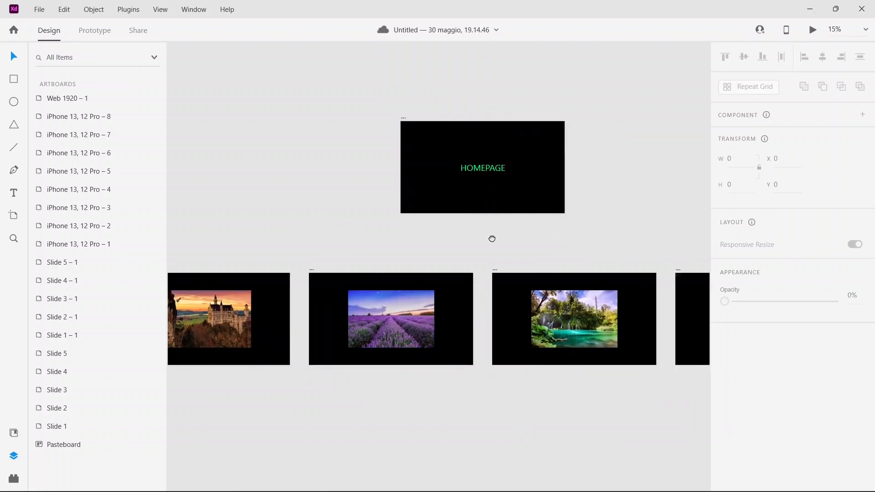
pyautogui.moveTo(399, 262); pyautogui.dragTo(644, 252)
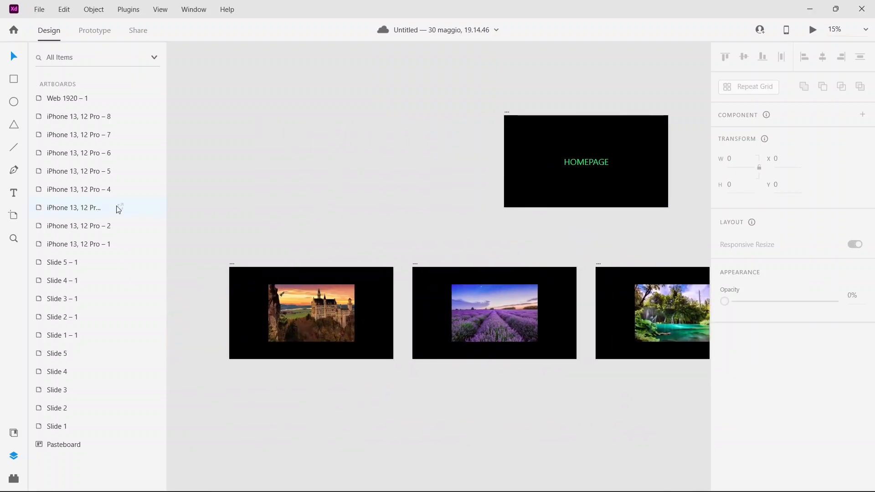
pyautogui.click(10, 193)
pyautogui.click(243, 271)
pyautogui.write('ROME')
pyautogui.click(14, 56)
pyautogui.moveTo(253, 266); pyautogui.dragTo(242, 270)
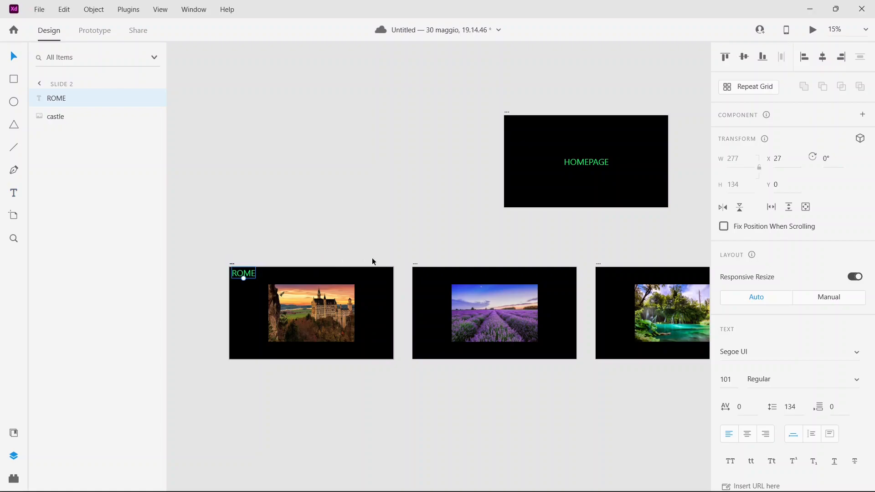
# Step: Paste a copy of the ROME title onto the lavender field slide and change its text to MILAN
pyautogui.click(415, 264)
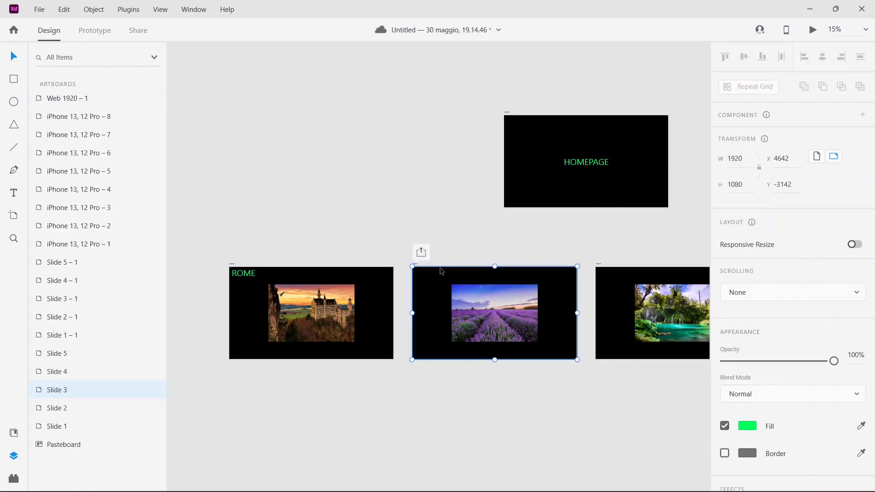
pyautogui.hotkey('ctrl', 'v')
pyautogui.doubleClick(429, 275)
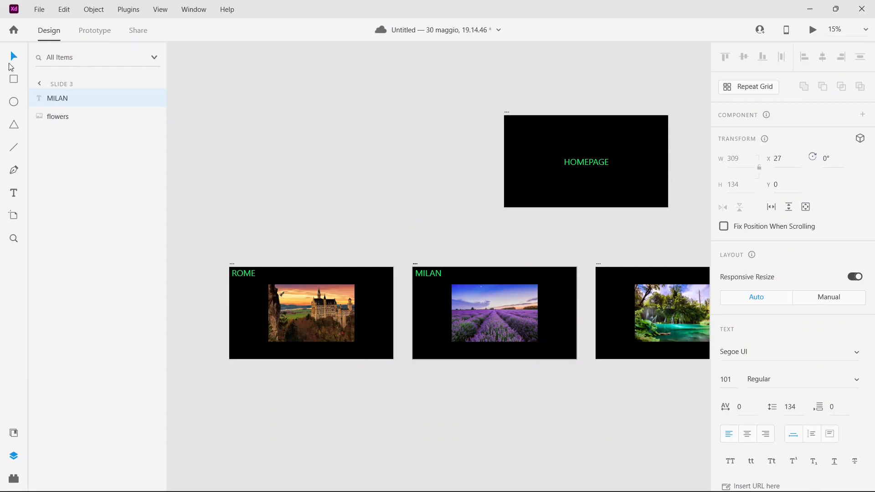
# Step: Paste a copy of the ROME title onto the lake slide and change its text to FLORENCE
pyautogui.click(600, 267)
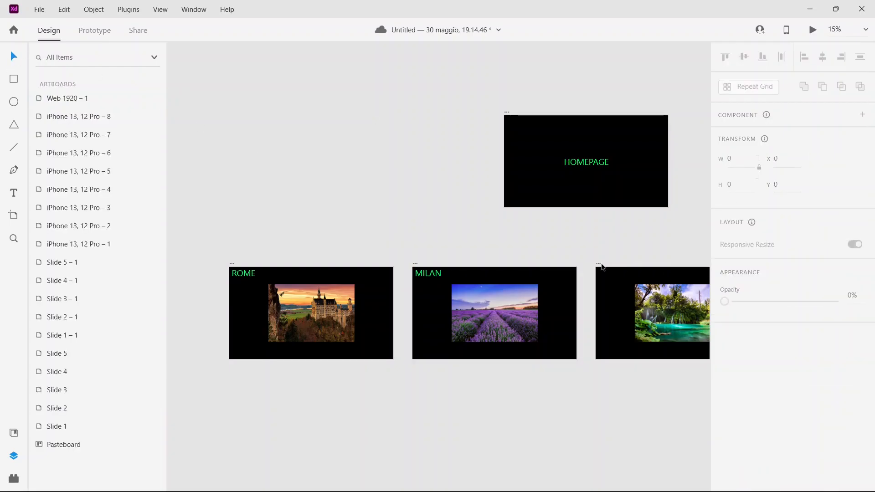
pyautogui.click(602, 267)
pyautogui.hotkey('ctrl', 'v')
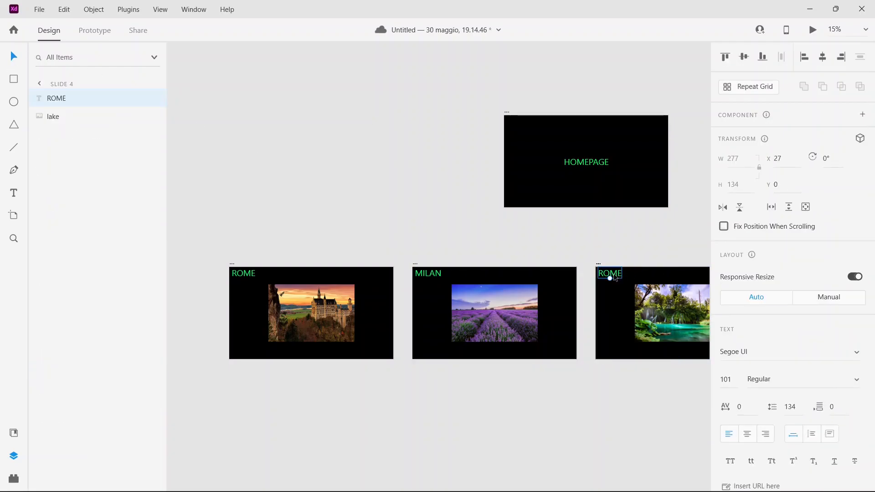
pyautogui.doubleClick(615, 276)
pyautogui.hotkey('ctrl', 'c')
pyautogui.press('BackSpace')
pyautogui.write('FL')
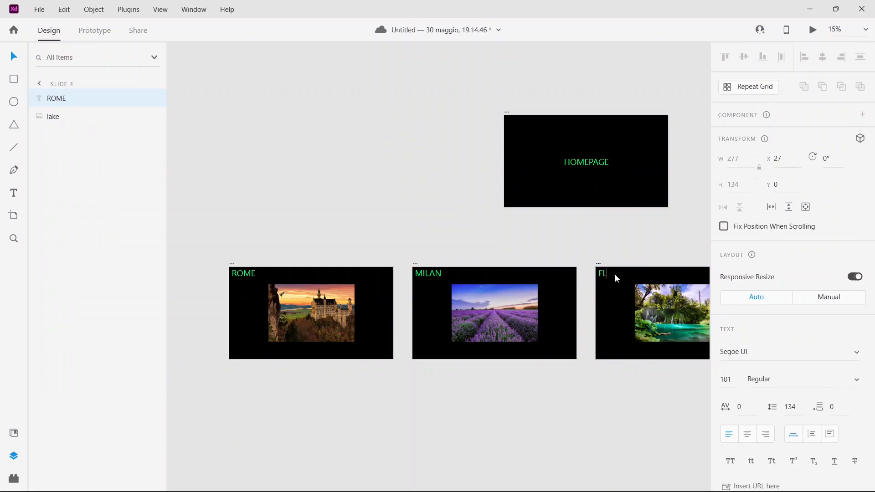
pyautogui.write('ORENCE')
pyautogui.press('Escape')
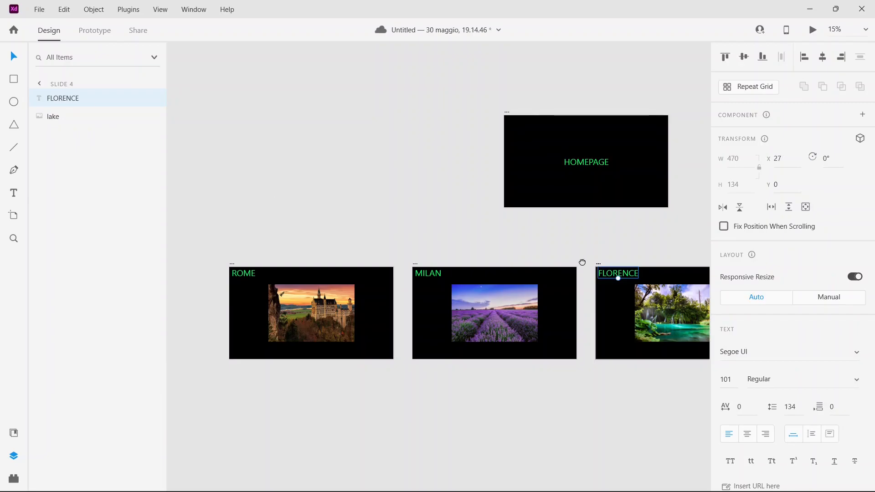
# Step: Paste a copy of the ROME title onto the sunset landscape slide and change its text to VENICE
pyautogui.moveTo(582, 262); pyautogui.dragTo(294, 265)
pyautogui.click(492, 270)
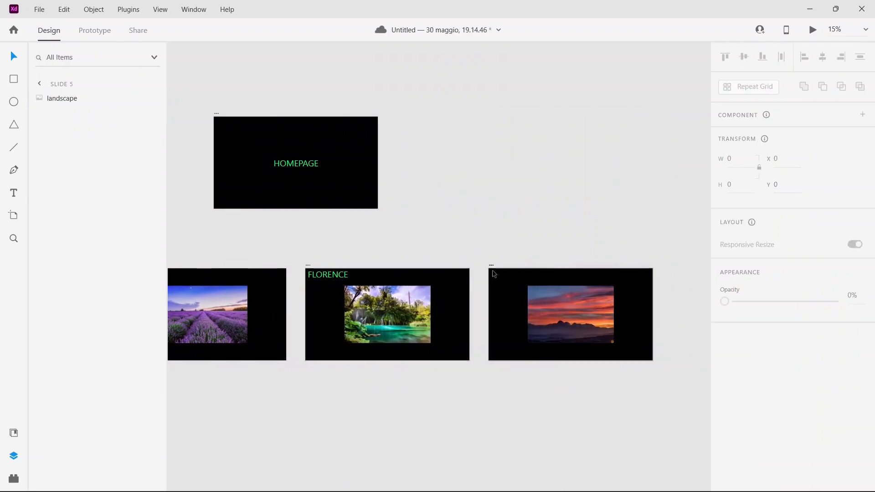
pyautogui.click(490, 267)
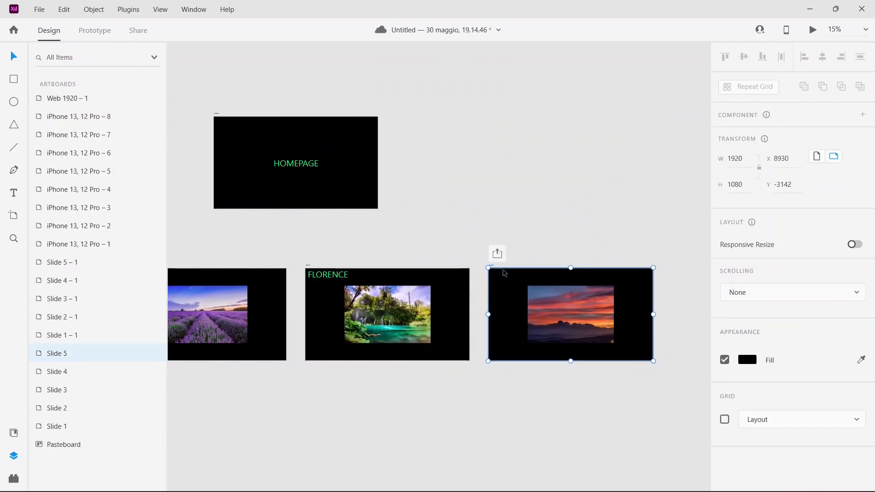
pyautogui.hotkey('ctrl', 'v')
pyautogui.doubleClick(507, 276)
pyautogui.press('BackSpace')
pyautogui.write('VENICE')
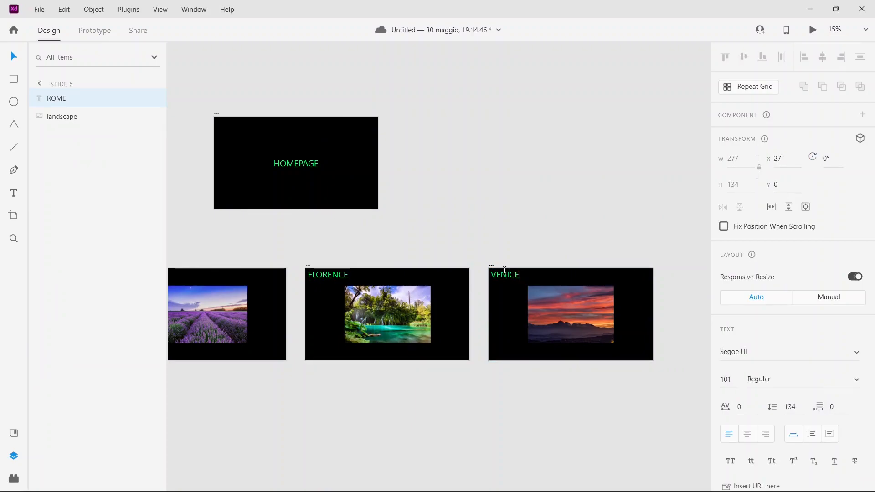
pyautogui.click(469, 227)
# Step: Add a size 30 HOME text in the lower part of the homepage artboard, at about X 394, Y 890
pyautogui.moveTo(469, 227); pyautogui.dragTo(592, 257)
pyautogui.hotkey('ctrl', '-')
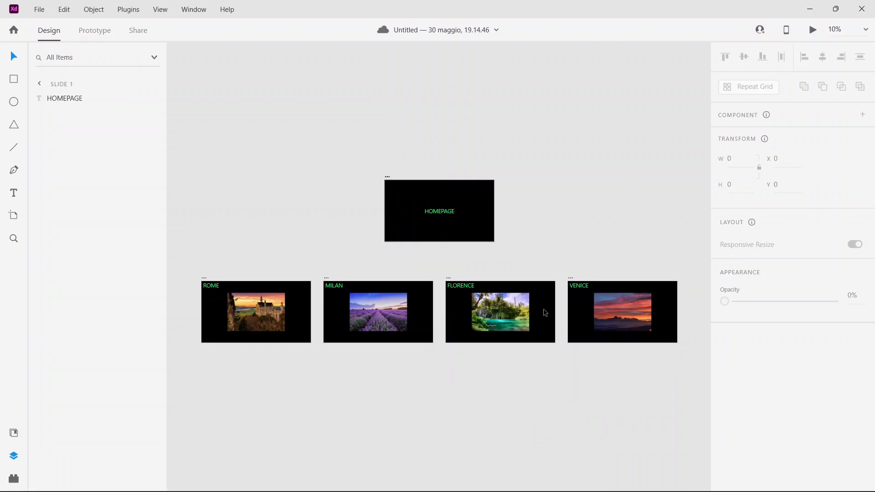
pyautogui.click(14, 194)
pyautogui.click(405, 231)
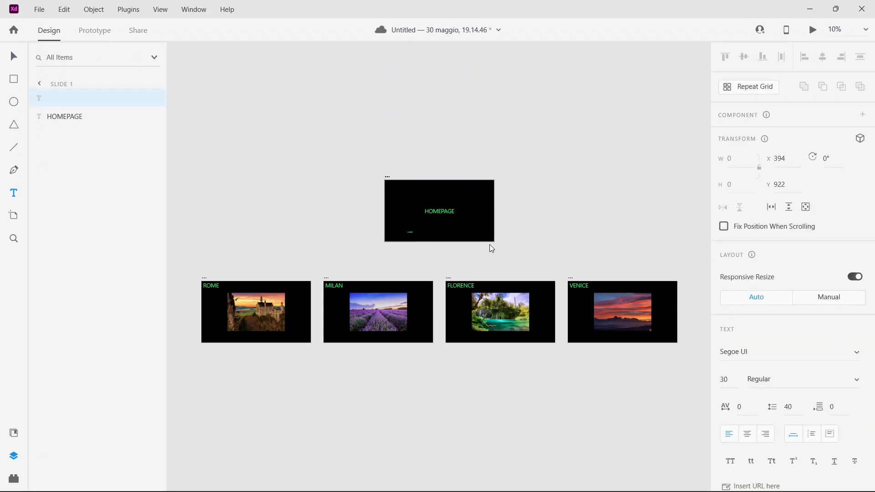
pyautogui.write('HOME')
# Step: Duplicate the small HOME text, place the copy beside it at about X 583, Y 890, and change it to ROME
pyautogui.scroll(5, 489, 244)
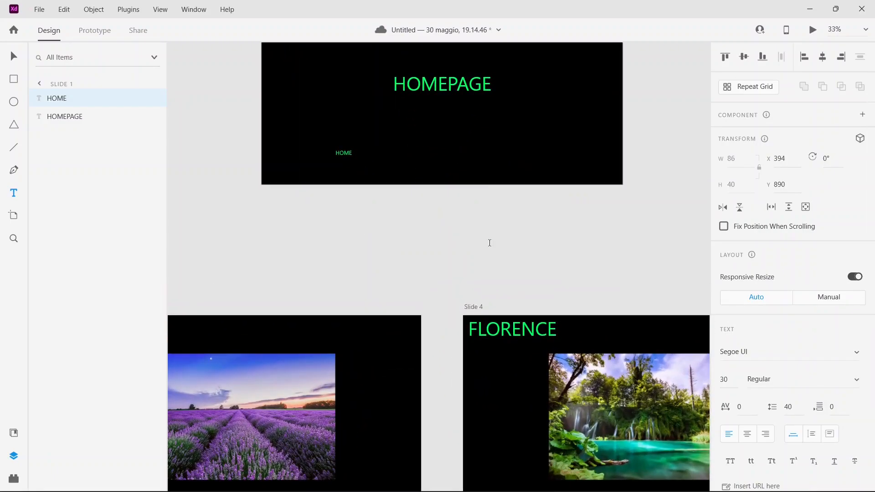
pyautogui.click(14, 56)
pyautogui.hotkey('ctrl', 'd')
pyautogui.moveTo(345, 154); pyautogui.dragTo(387, 155)
pyautogui.doubleClick(381, 153)
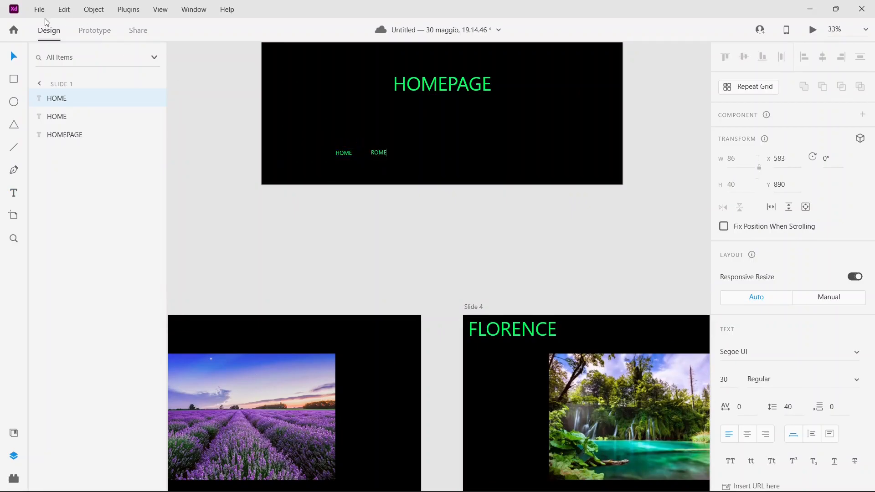
# Step: Duplicate the small ROME text on the homepage to about X 768, Y 890 and change the copy to MILAN
pyautogui.click(14, 57)
pyautogui.hotkey('ctrl', 'd')
pyautogui.moveTo(380, 154); pyautogui.dragTo(414, 155)
pyautogui.doubleClick(416, 153)
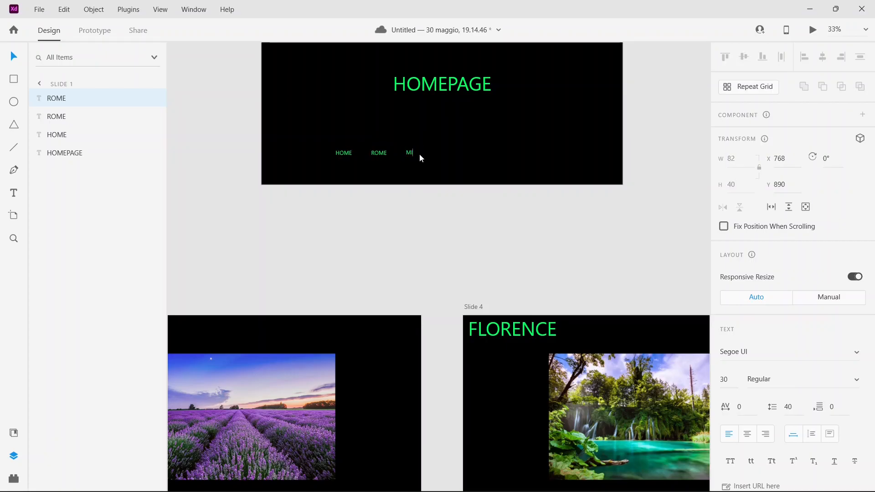
pyautogui.write('MILAN')
# Step: Duplicate the small MILAN text on the homepage to about X 963, Y 890 and change the copy to FLORENCE
pyautogui.click(14, 57)
pyautogui.hotkey('ctrl', 'd')
pyautogui.moveTo(414, 156); pyautogui.dragTo(454, 153)
pyautogui.doubleClick(451, 153)
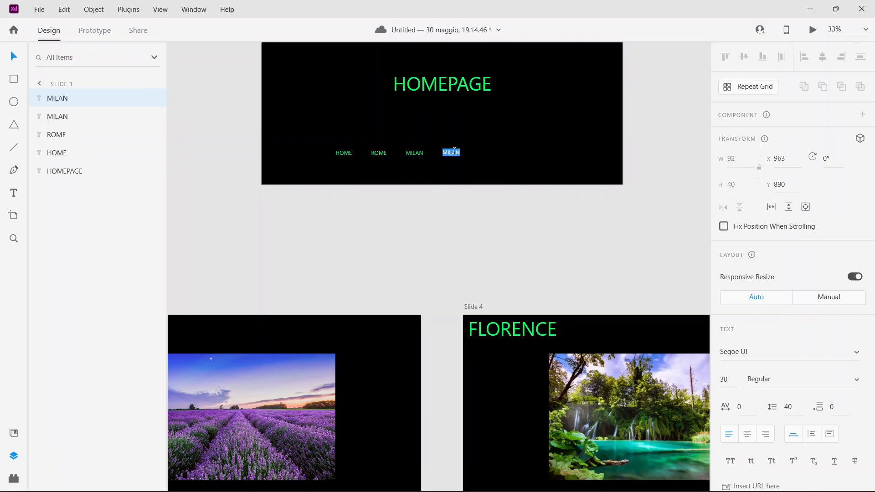
pyautogui.write('FLORENCE')
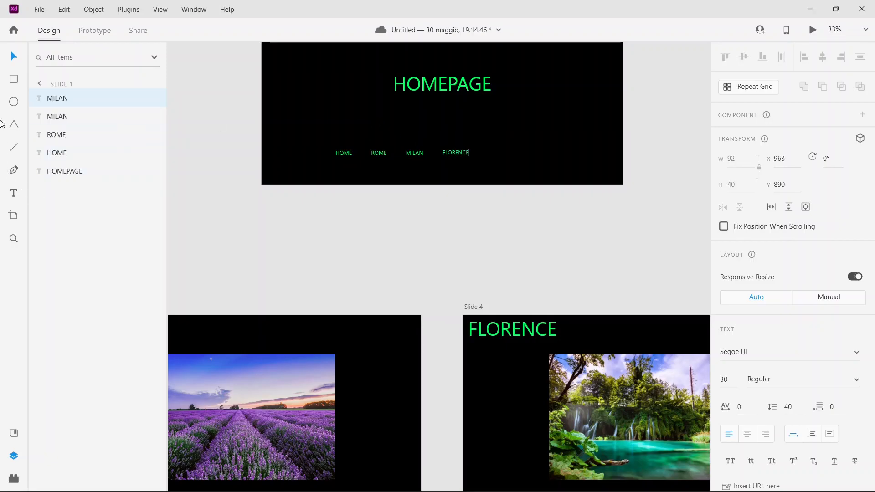
pyautogui.press('Escape')
# Step: Duplicate the small FLORENCE text on the homepage to about X 1206, Y 890 and change the copy to VENICE
pyautogui.hotkey('ctrl', 'd')
pyautogui.moveTo(463, 157); pyautogui.dragTo(511, 156)
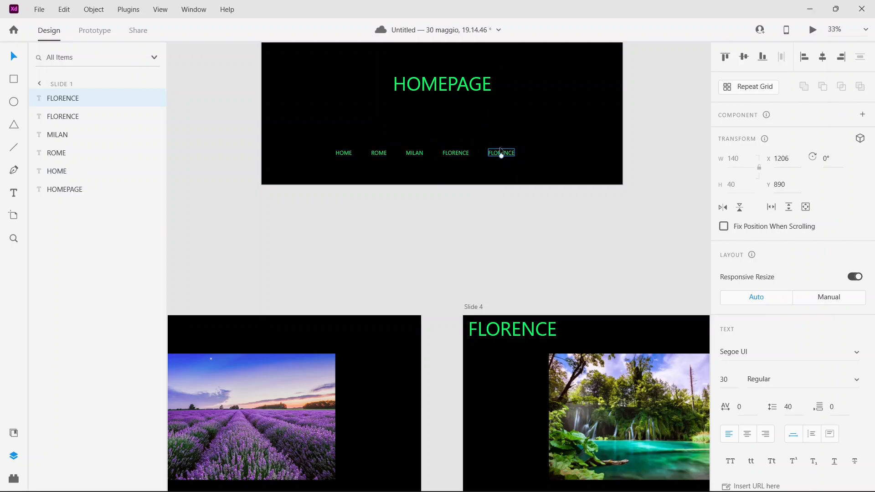
pyautogui.doubleClick(511, 152)
pyautogui.write('VENI')
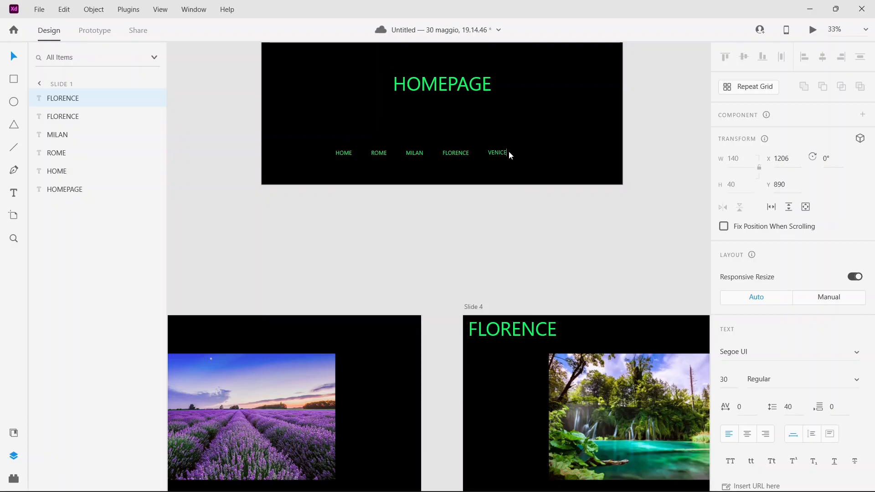
pyautogui.press('Escape')
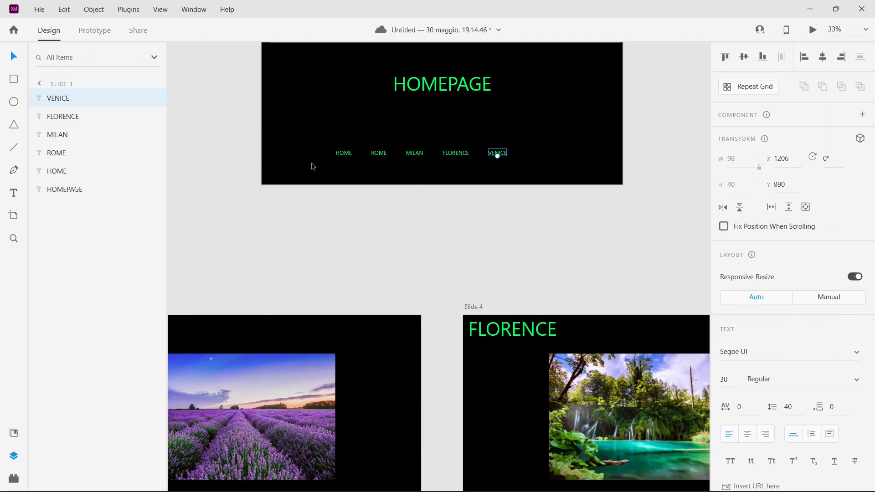
# Step: Move the HOME, ROME, MILAN, FLORENCE and VENICE texts together to the homepage's bottom centre, at about X 505, Y 980
pyautogui.hotkey('ctrl', '0')
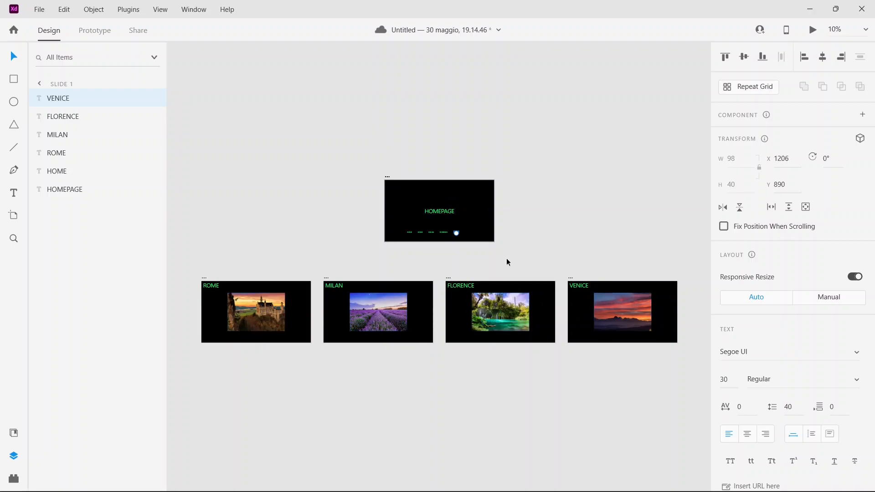
pyautogui.hotkey('ctrl', '+')
pyautogui.hotkey('ctrl', '+')
pyautogui.hotkey('ctrl', '+')
pyautogui.click(343, 154)
pyautogui.keyDown('shift'); pyautogui.click(380, 154); pyautogui.keyUp('shift')
pyautogui.keyDown('shift'); pyautogui.click(414, 153); pyautogui.keyUp('shift')
pyautogui.keyDown('shift'); pyautogui.click(456, 154); pyautogui.keyUp('shift')
pyautogui.keyDown('shift'); pyautogui.click(498, 154); pyautogui.keyUp('shift')
pyautogui.moveTo(460, 154); pyautogui.dragTo(480, 173)
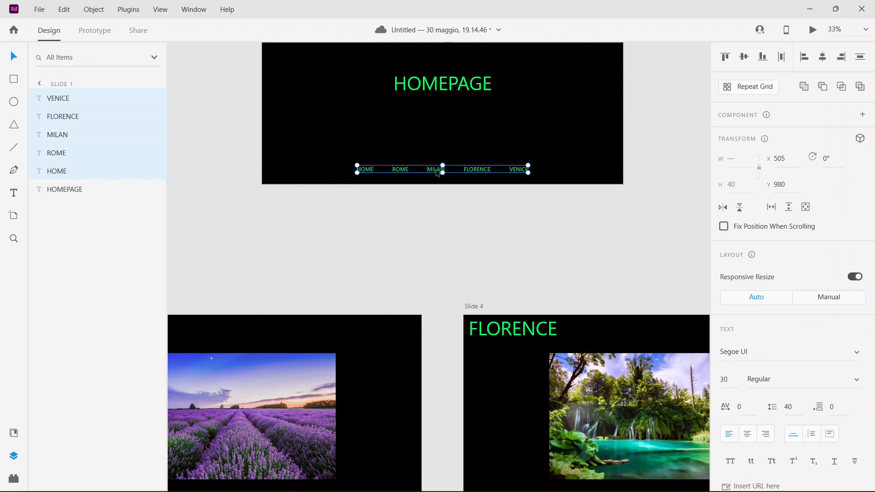
# Step: Group the five navigation texts on the homepage and turn the group into a component
pyautogui.rightClick(482, 170)
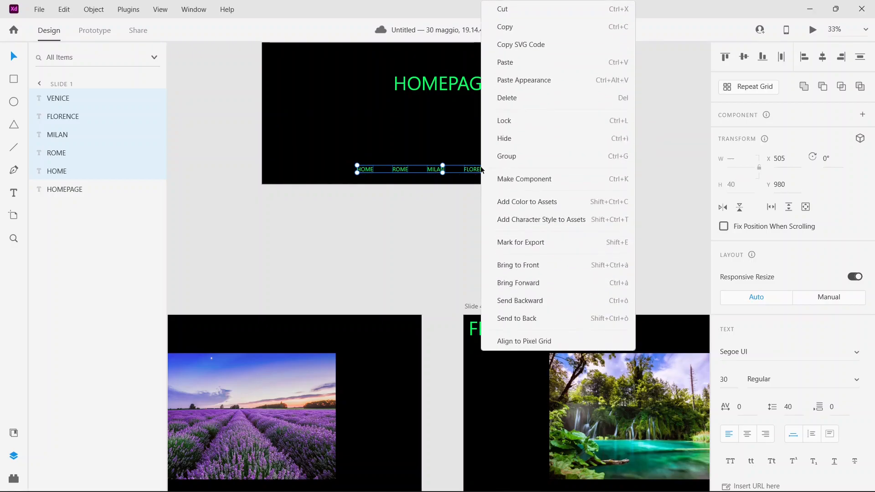
pyautogui.click(506, 157)
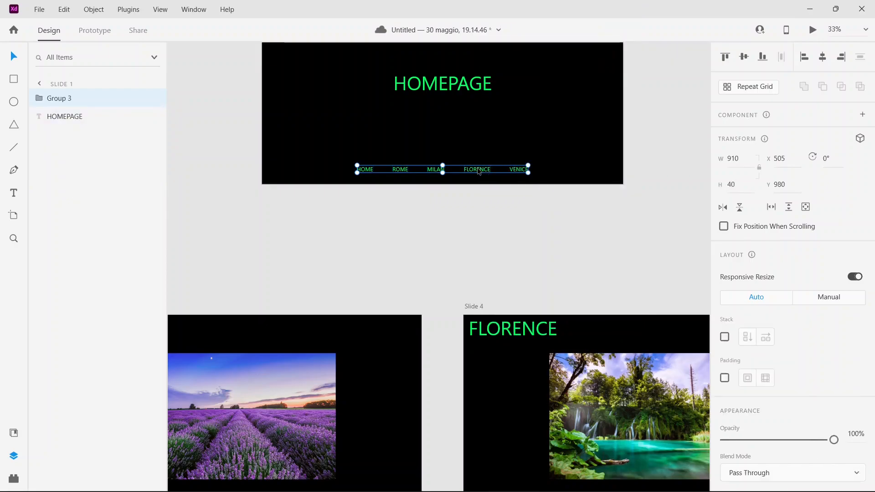
pyautogui.rightClick(485, 173)
pyautogui.click(523, 197)
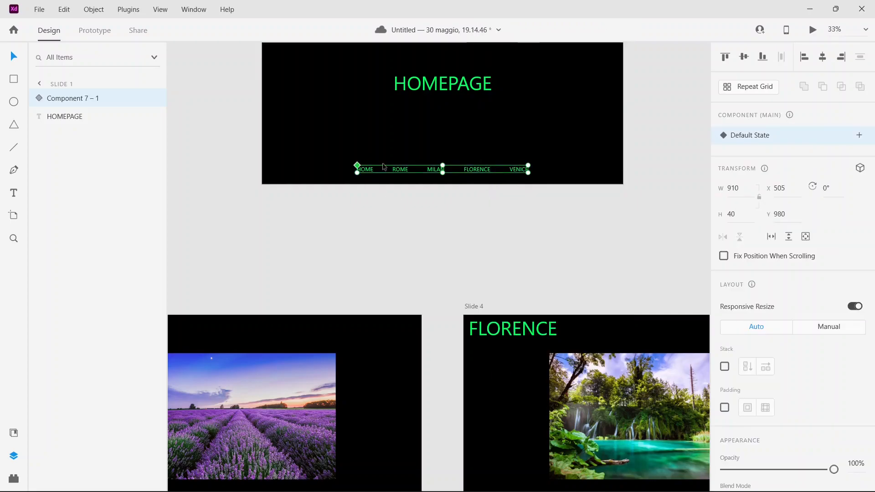
pyautogui.click(486, 245)
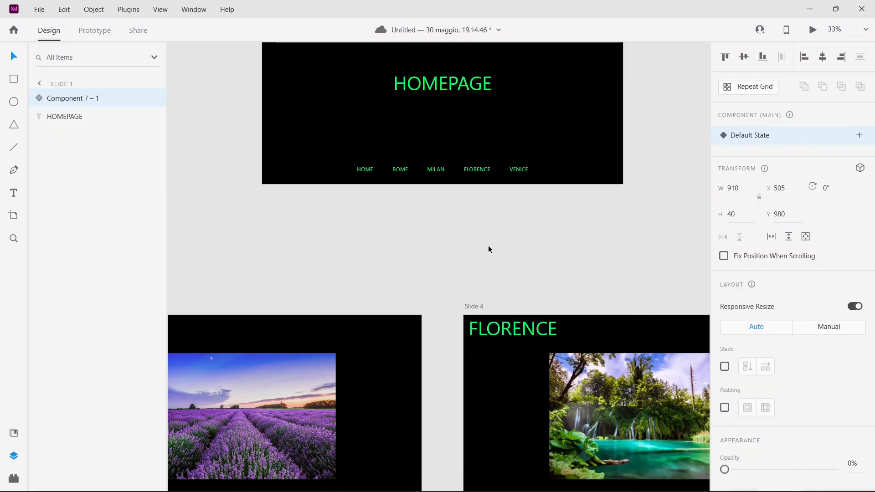
# Step: Switch to Prototype mode and select the HOME text inside the homepage's navigation component, then clear the selection
pyautogui.hotkey('ctrl', '0')
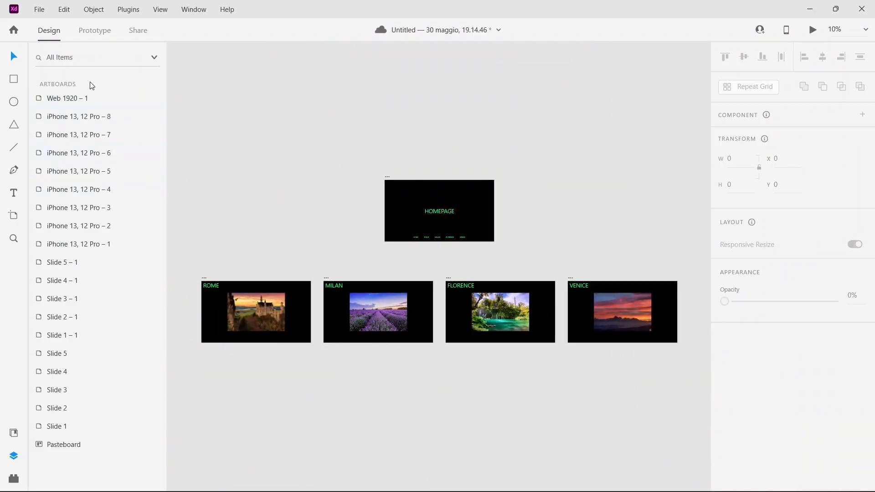
pyautogui.click(101, 36)
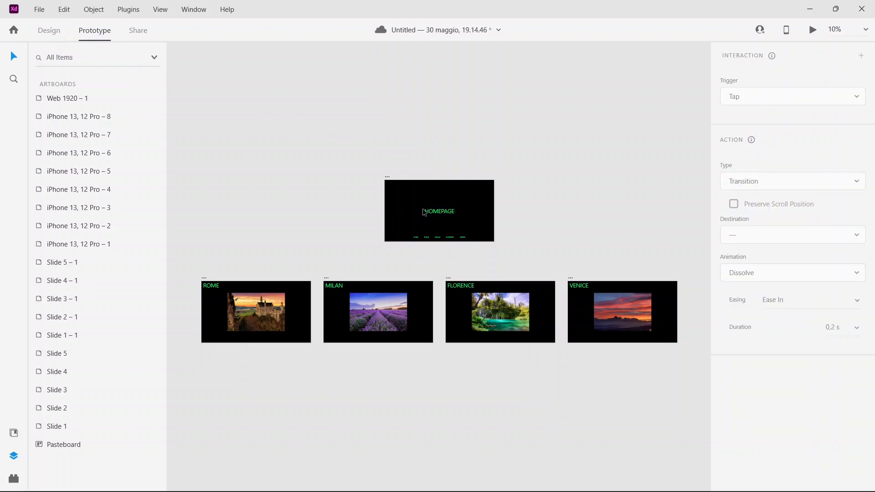
pyautogui.hotkey('ctrl', '+')
pyautogui.moveTo(297, 186); pyautogui.dragTo(428, 165)
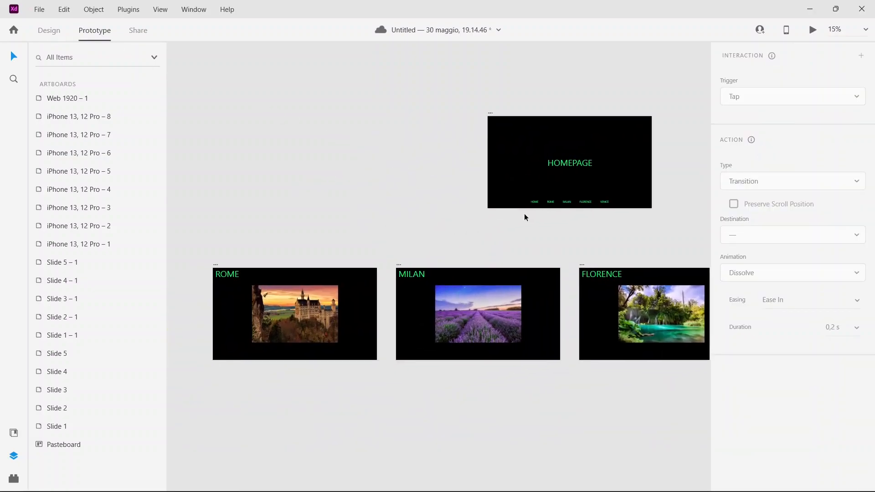
pyautogui.doubleClick(537, 202)
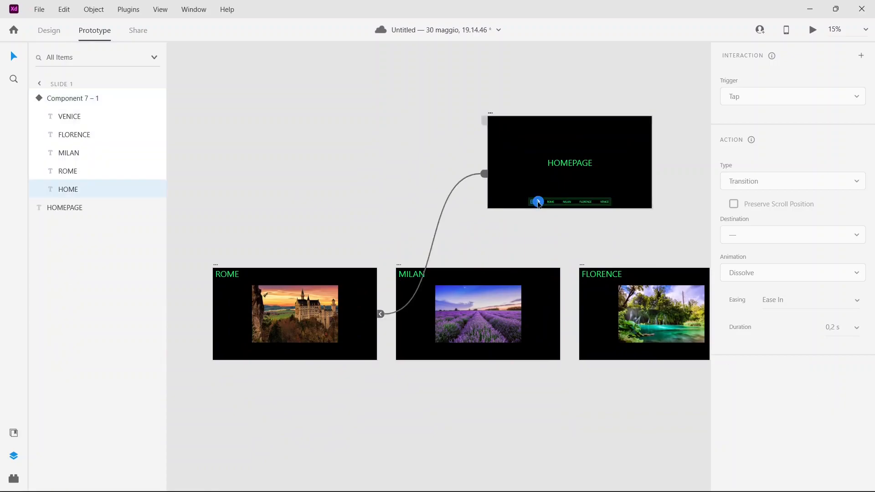
pyautogui.click(377, 136)
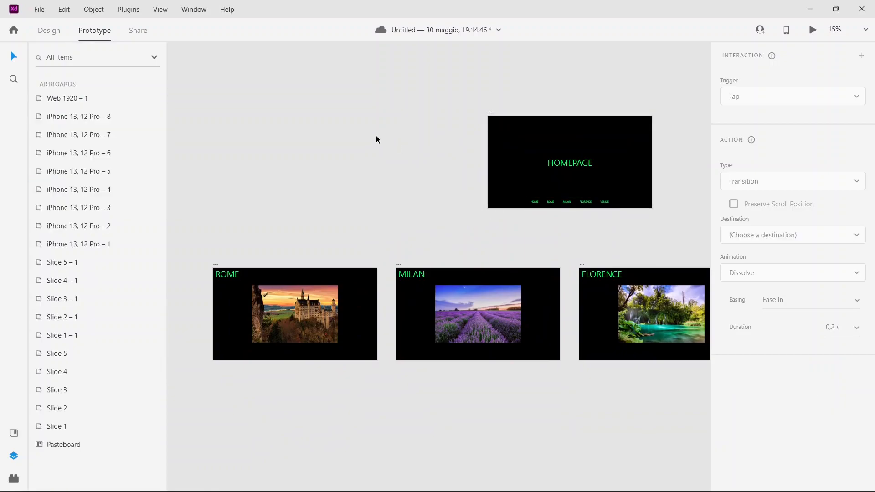
# Step: Show all prototype links and delete the transition from the homepage artboard to the ROME artboard
pyautogui.hotkey('ctrl', '-')
pyautogui.hotkey('ctrl', '-')
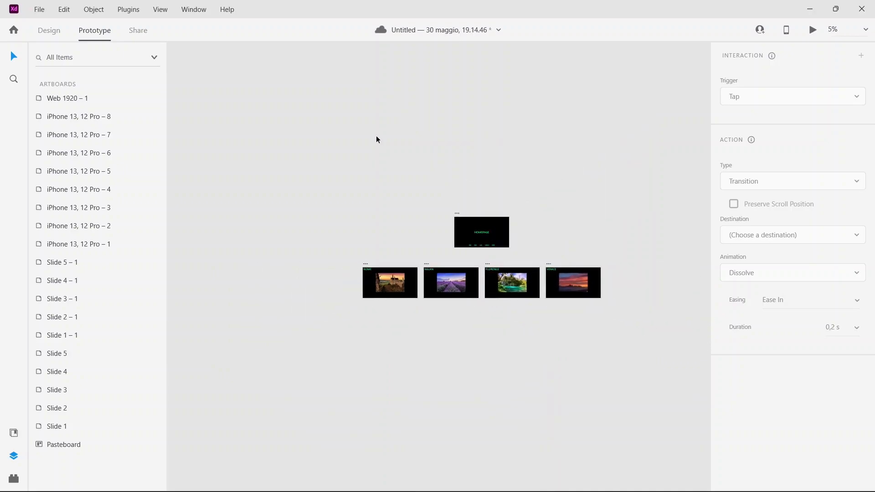
pyautogui.moveTo(524, 148); pyautogui.dragTo(506, 133)
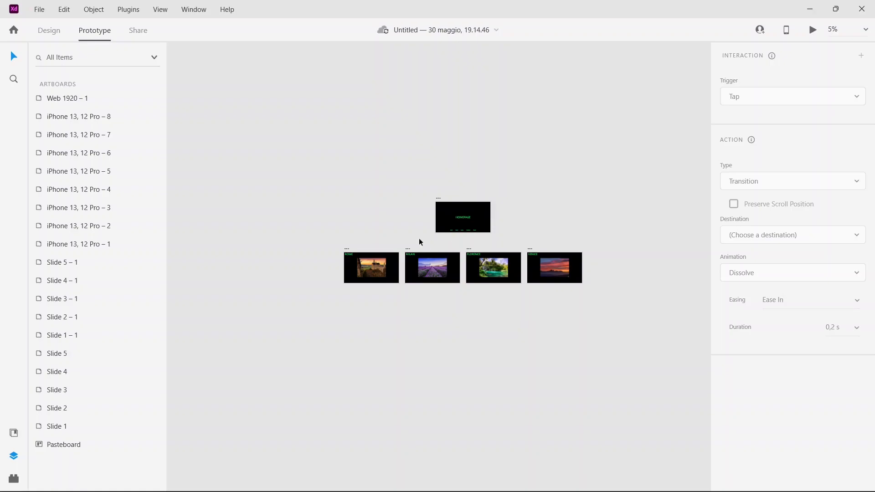
pyautogui.hotkey('ctrl', 'a')
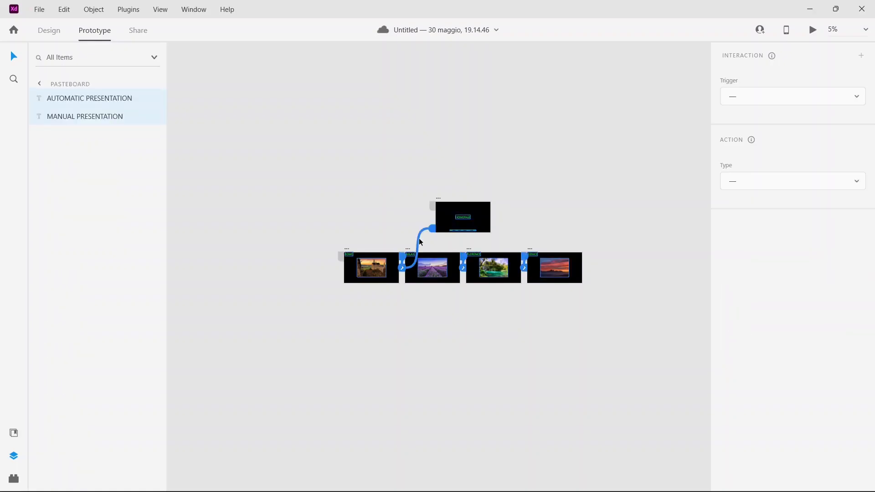
pyautogui.hotkey('ctrl', '+')
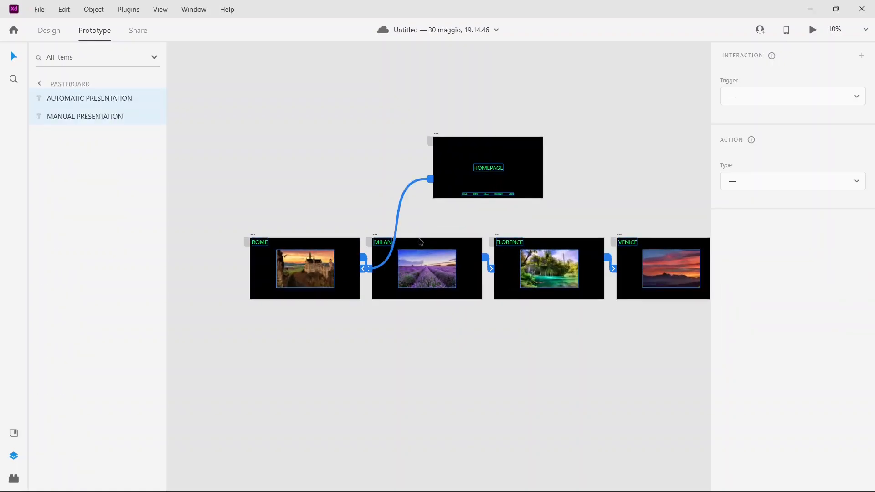
pyautogui.click(400, 224)
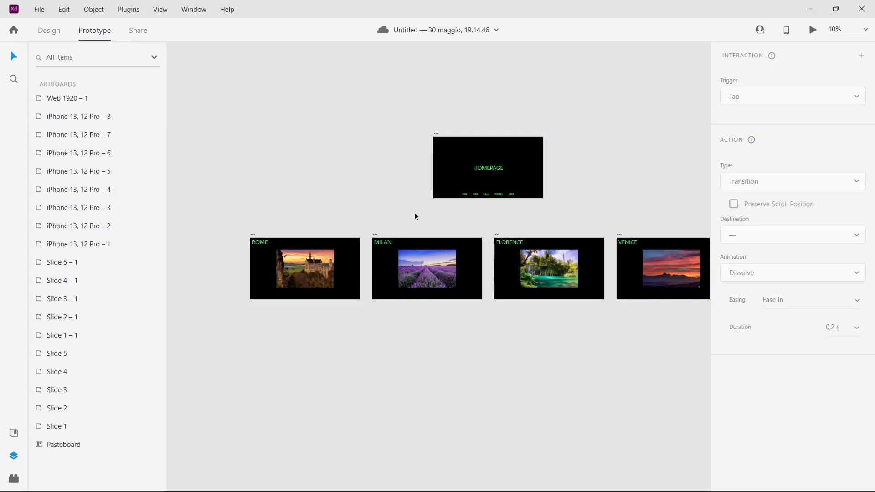
pyautogui.hotkey('ctrl', 'a')
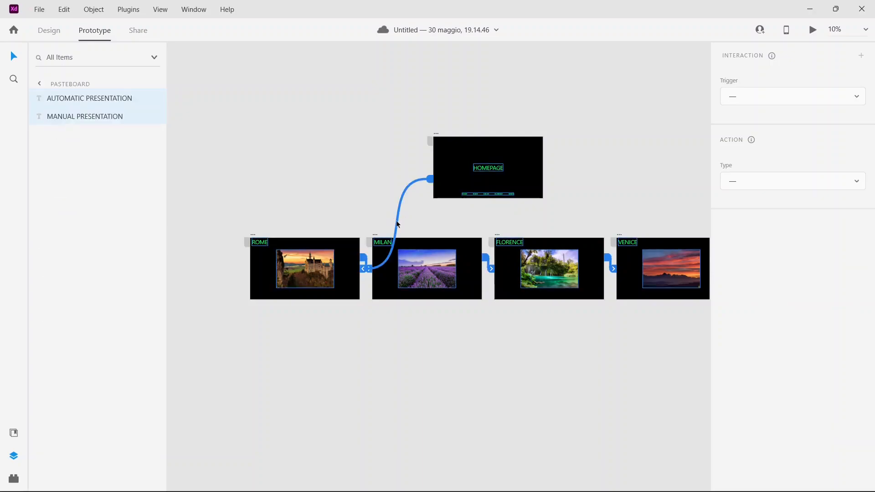
pyautogui.click(397, 224)
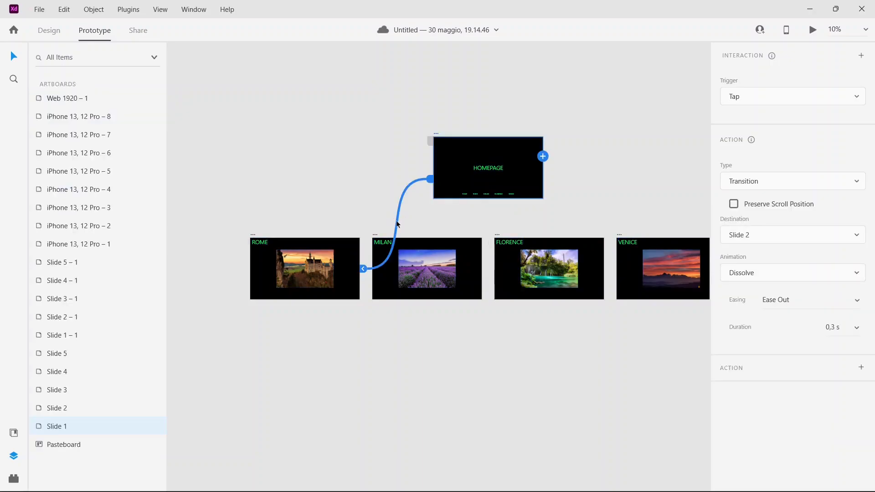
pyautogui.press('Delete')
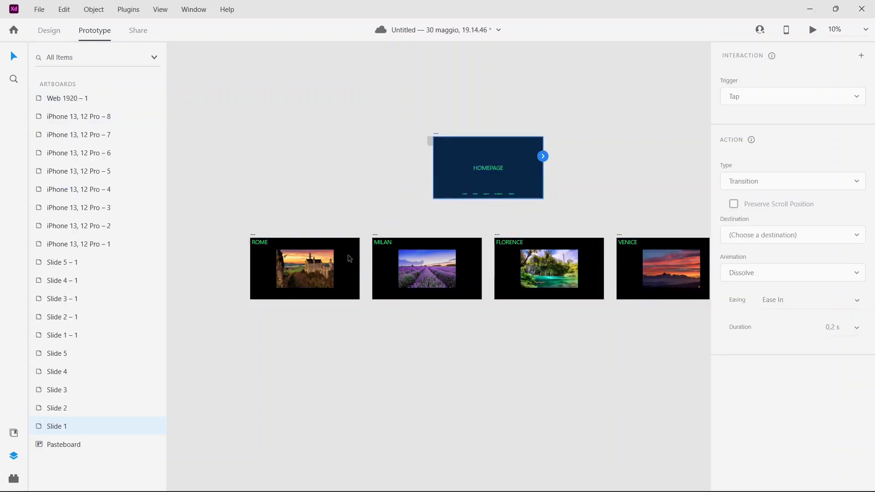
# Step: Delete the transitions from the ROME artboard to MILAN and from the MILAN artboard to FLORENCE
pyautogui.hotkey('ctrl', 'a')
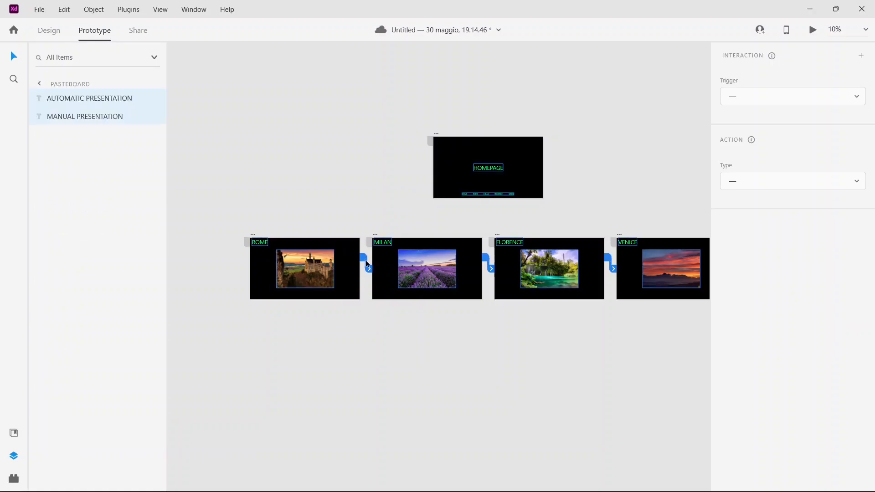
pyautogui.click(366, 260)
pyautogui.press('Delete')
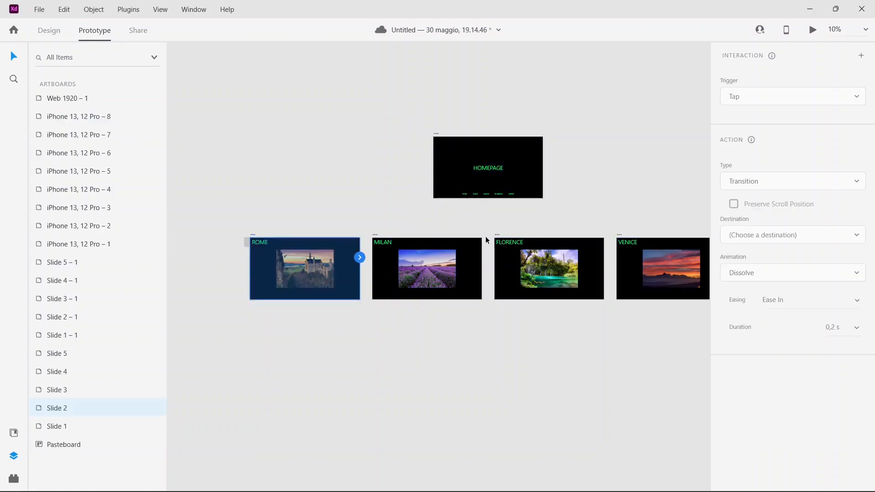
pyautogui.click(457, 213)
pyautogui.click(487, 258)
pyautogui.press('Delete')
pyautogui.click(576, 212)
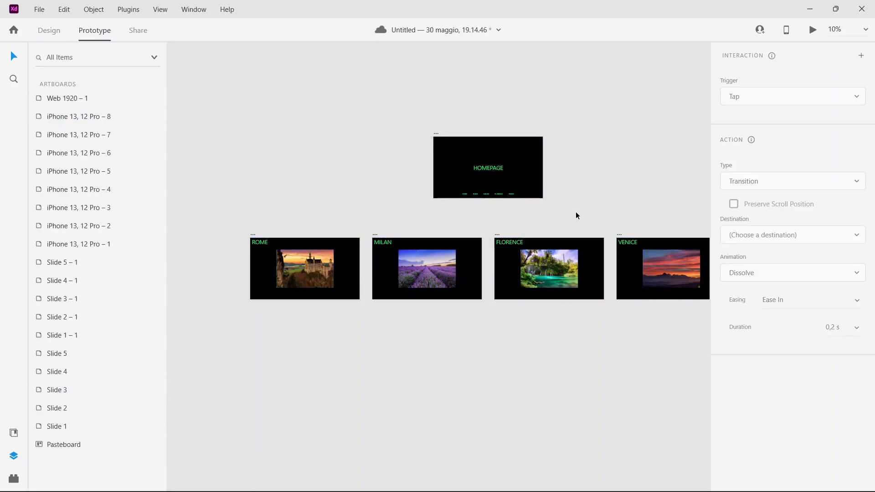
# Step: Delete the transition from the FLORENCE artboard to VENICE and check all artboards for leftover links
pyautogui.hotkey('ctrl', 'a')
pyautogui.click(608, 259)
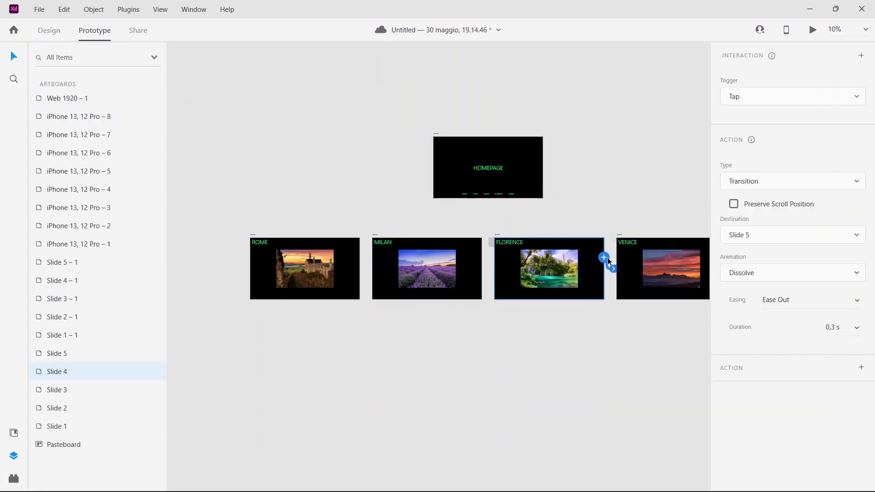
pyautogui.press('Delete')
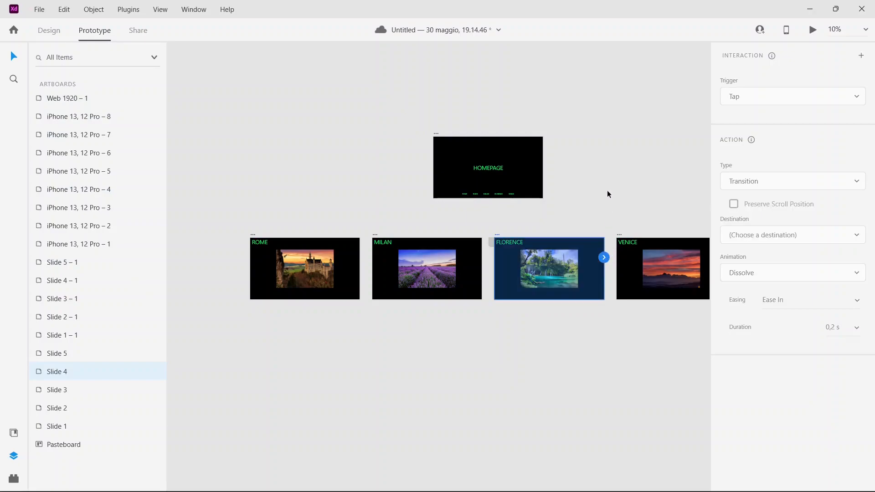
pyautogui.click(617, 162)
pyautogui.moveTo(607, 160); pyautogui.dragTo(588, 165)
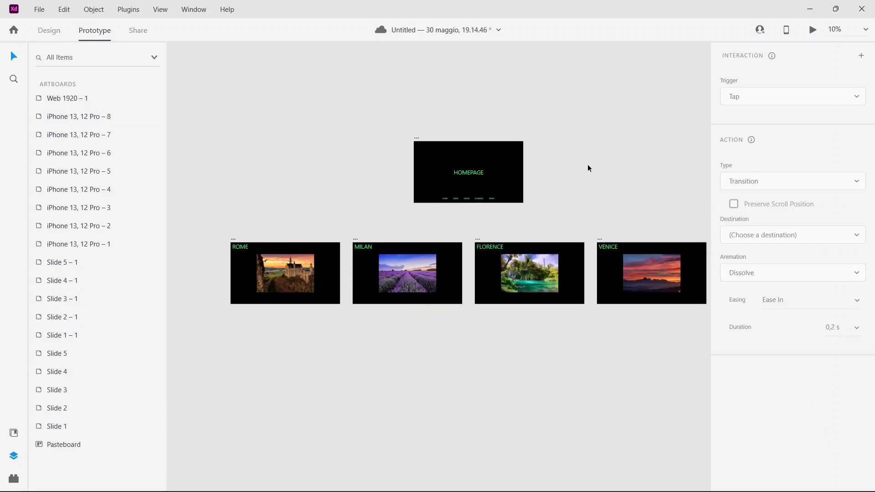
pyautogui.hotkey('ctrl', 'a')
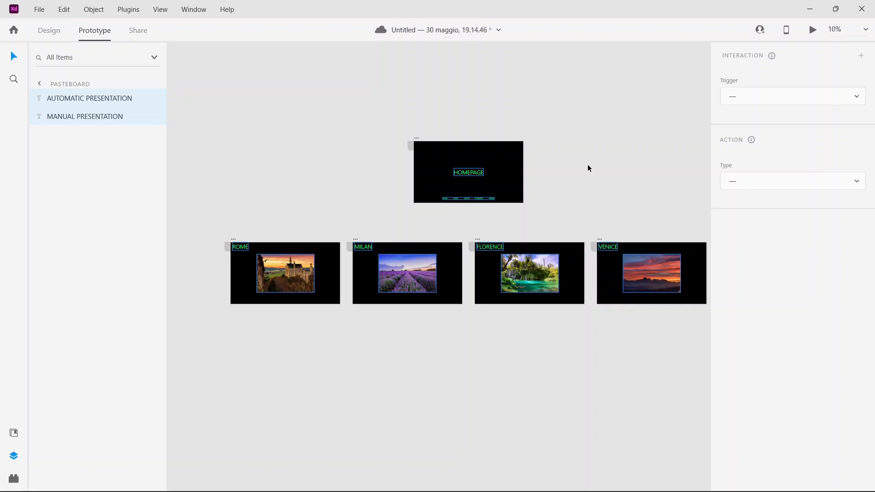
pyautogui.hotkey('ctrl', '=')
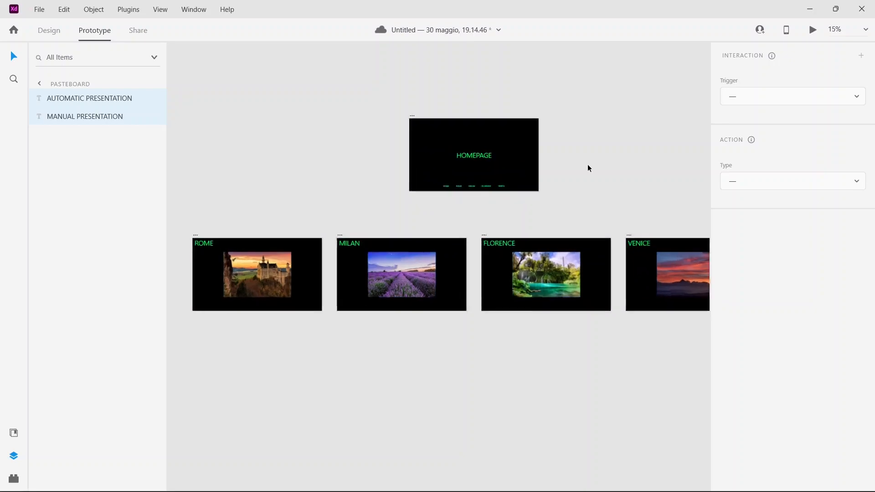
pyautogui.click(343, 110)
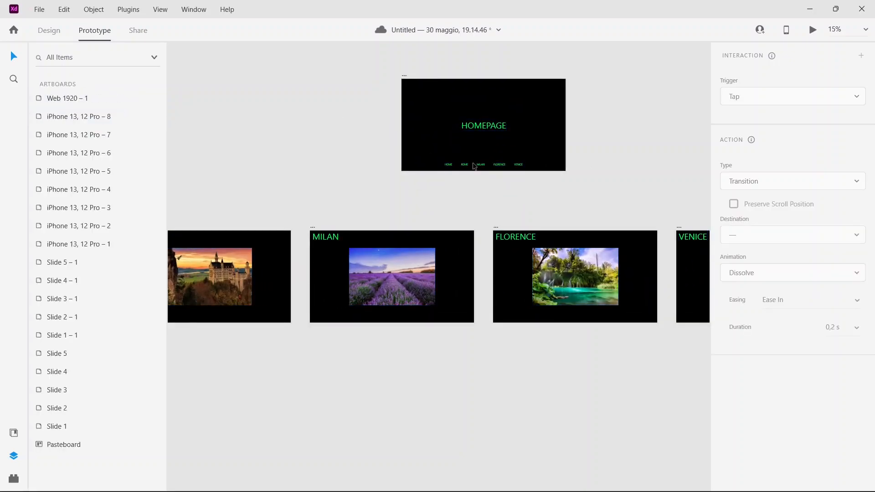
# Step: Link the ROME and MILAN texts in the homepage's navigation component to the ROME and MILAN artboards
pyautogui.doubleClick(449, 165)
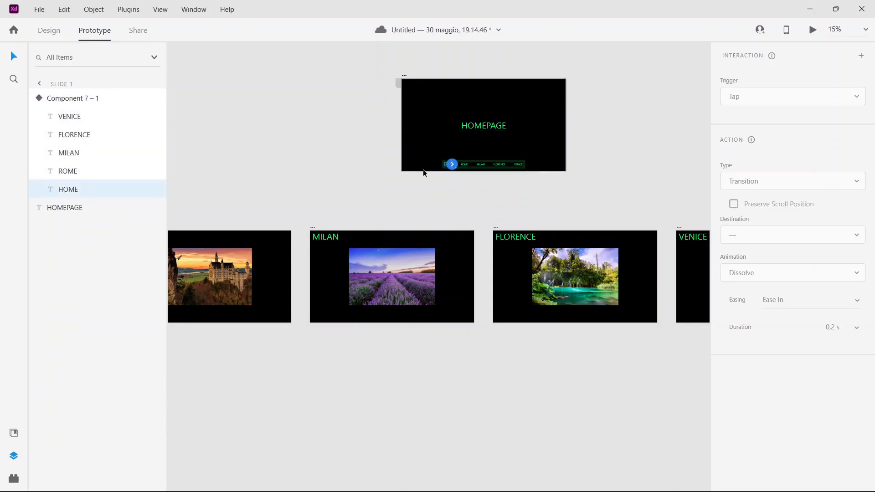
pyautogui.click(465, 164)
pyautogui.moveTo(468, 164); pyautogui.dragTo(230, 251)
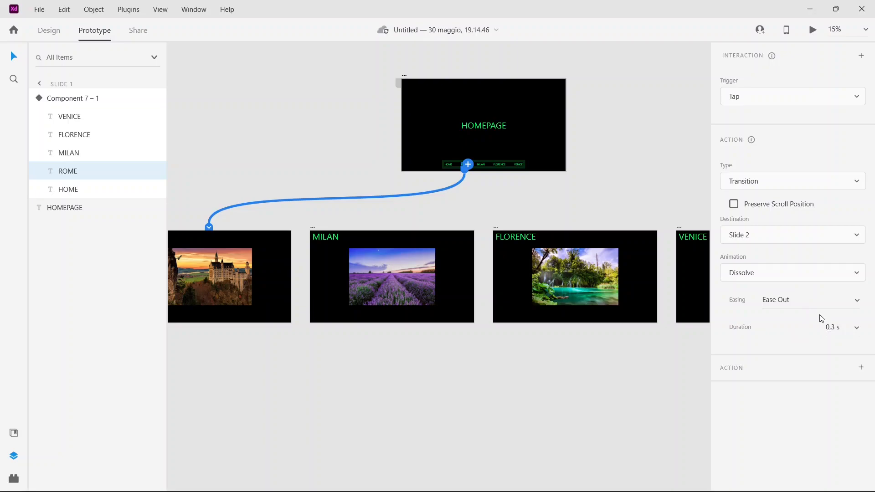
pyautogui.hscroll(-1, 499, 226)
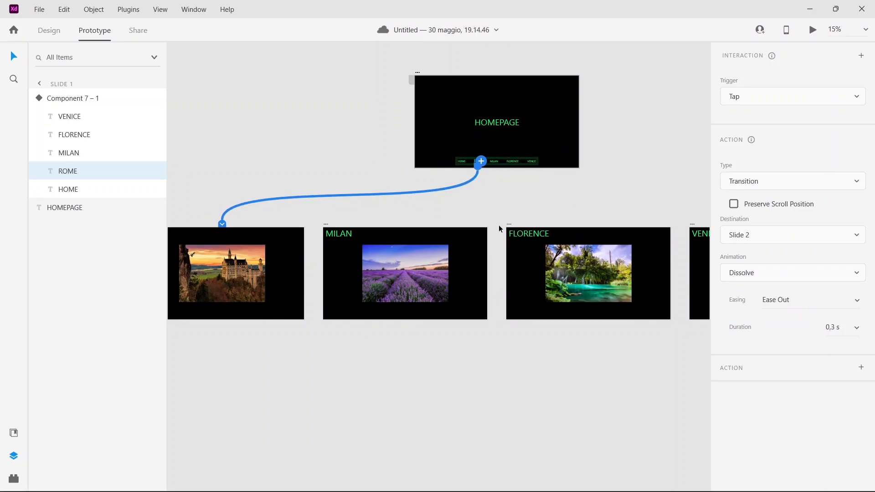
pyautogui.click(494, 162)
pyautogui.moveTo(498, 161); pyautogui.dragTo(472, 236)
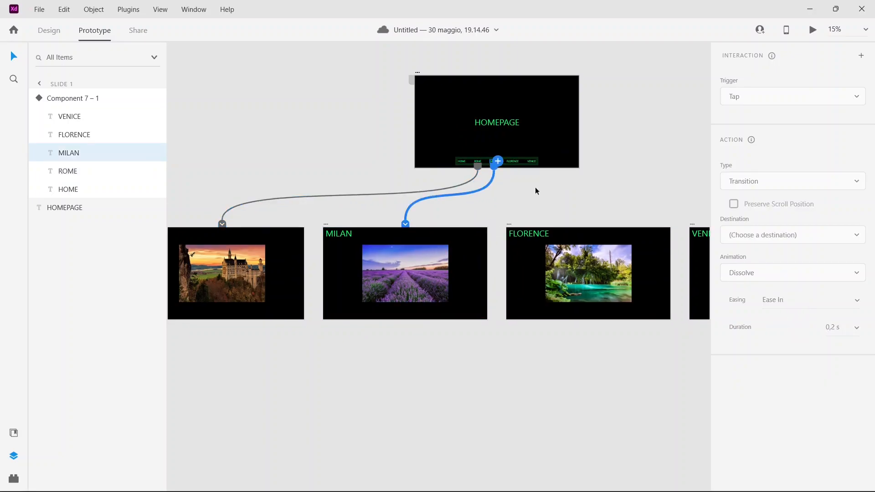
# Step: Link the FLORENCE and VENICE texts in the homepage's navigation component to the FLORENCE and VENICE artboards
pyautogui.click(513, 162)
pyautogui.moveTo(519, 162); pyautogui.dragTo(566, 260)
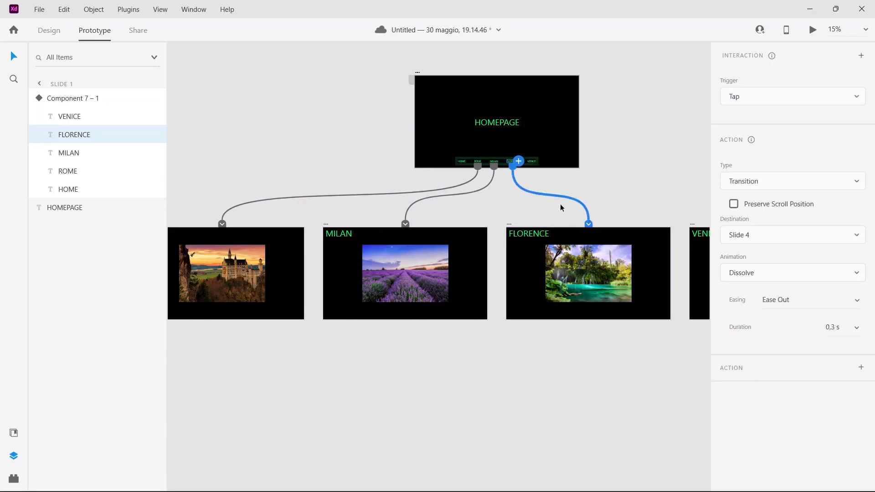
pyautogui.click(532, 162)
pyautogui.moveTo(535, 162); pyautogui.dragTo(702, 251)
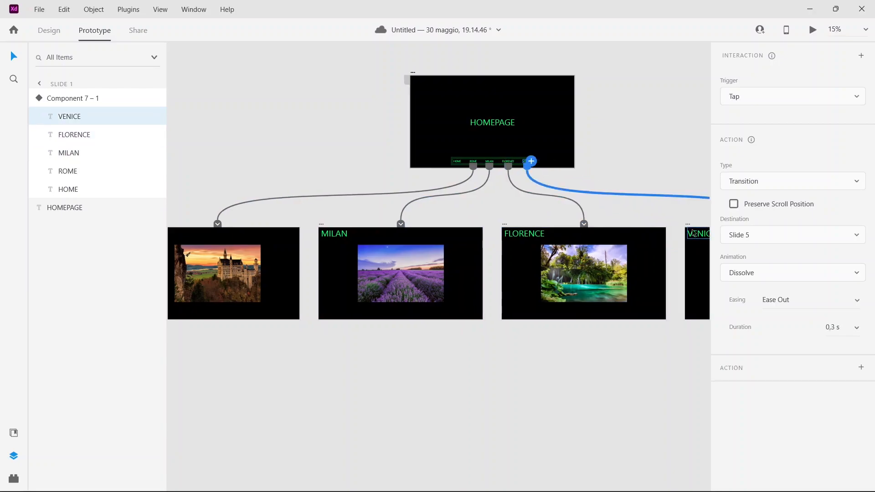
pyautogui.click(660, 131)
# Step: Copy the homepage's linked navigation component and paste it onto the ROME and MILAN artboards
pyautogui.hotkey('ctrl', '-')
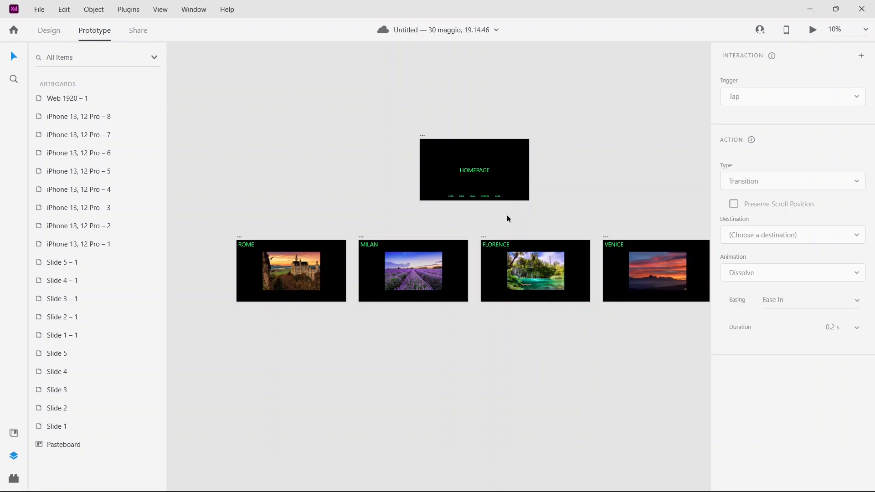
pyautogui.click(471, 196)
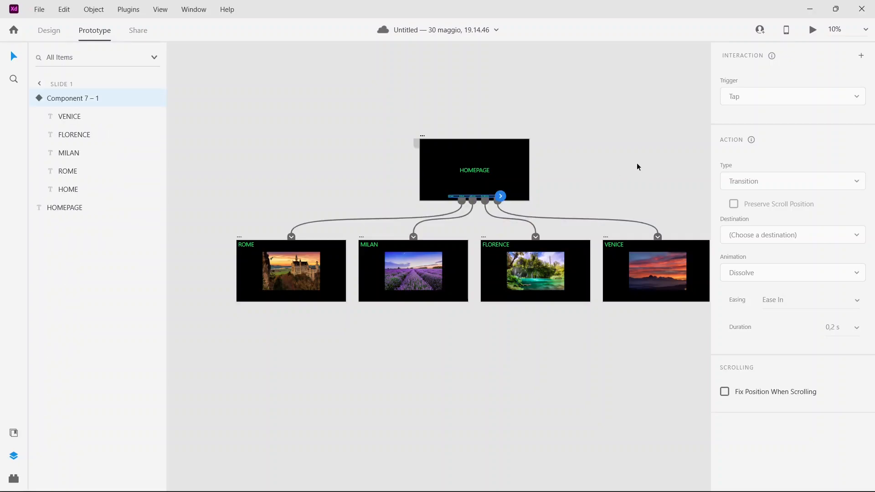
pyautogui.click(237, 239)
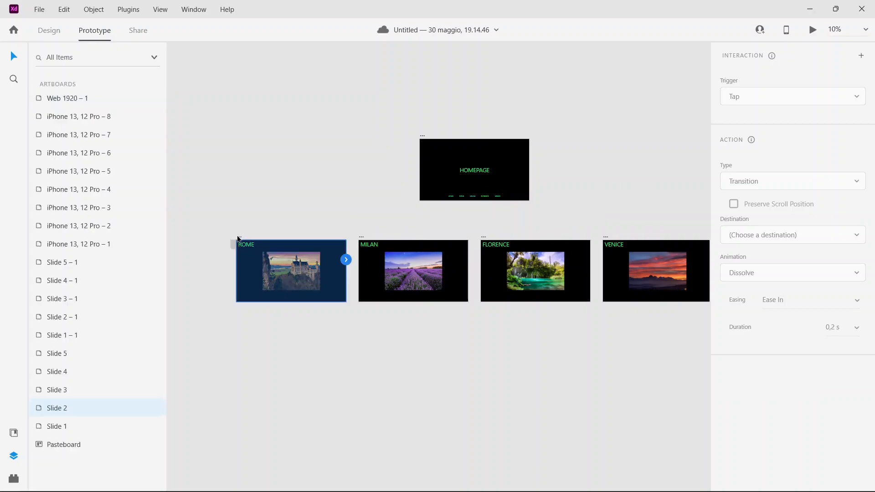
pyautogui.hotkey('ctrl', 'v')
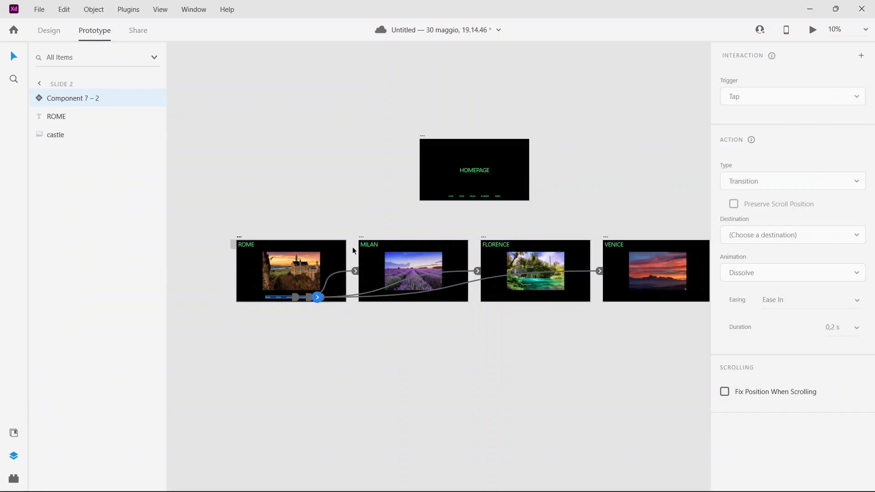
pyautogui.click(362, 237)
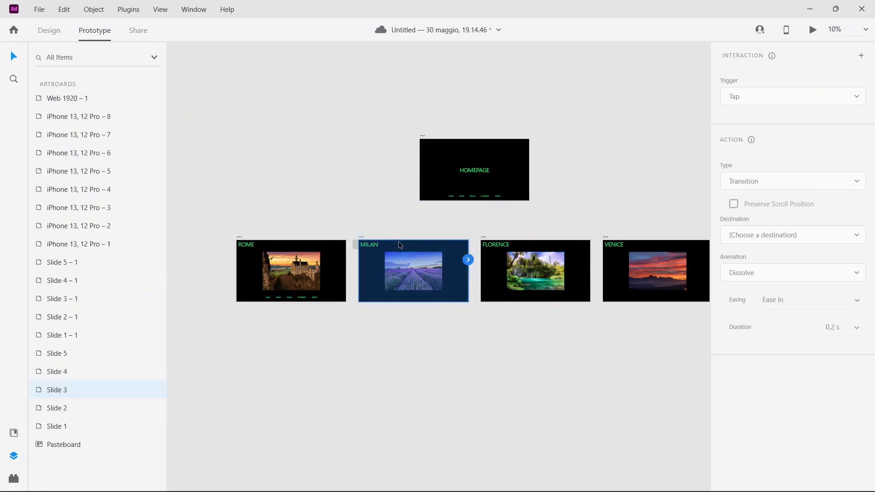
pyautogui.click(411, 297)
# Step: Paste the navigation component onto the FLORENCE and VENICE artboards
pyautogui.click(484, 238)
pyautogui.press('Tab')
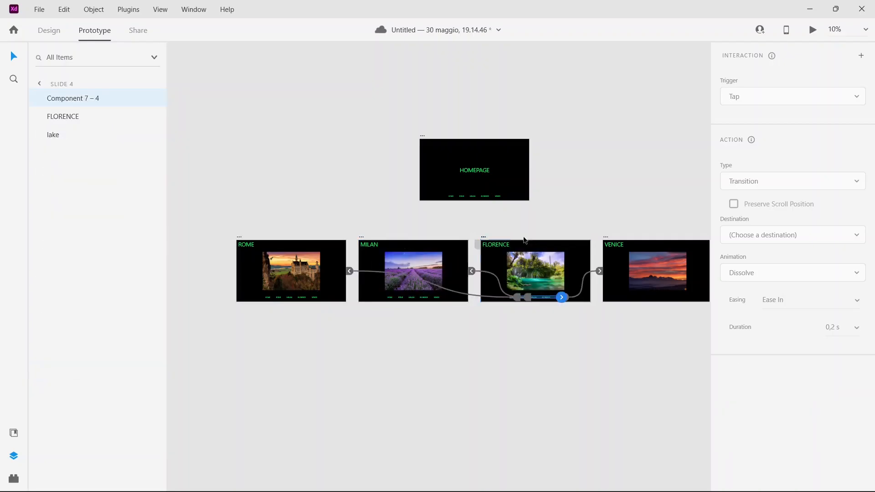
pyautogui.click(611, 237)
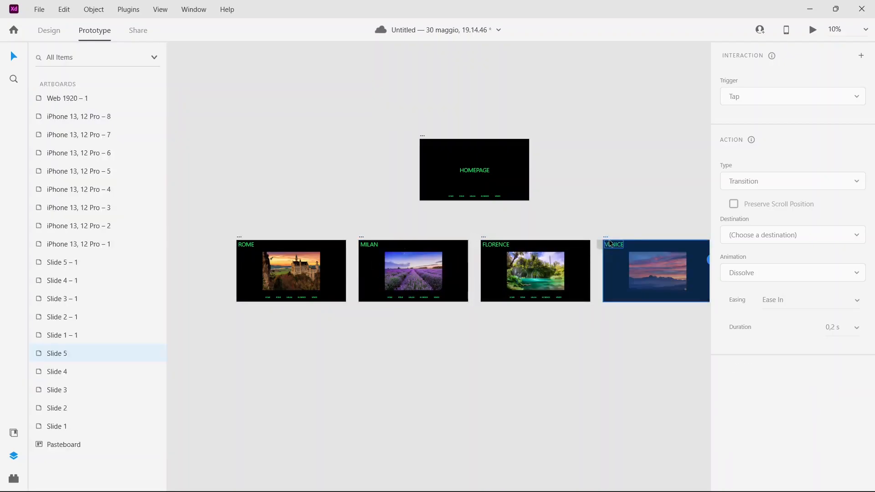
pyautogui.press('Tab')
pyautogui.click(620, 201)
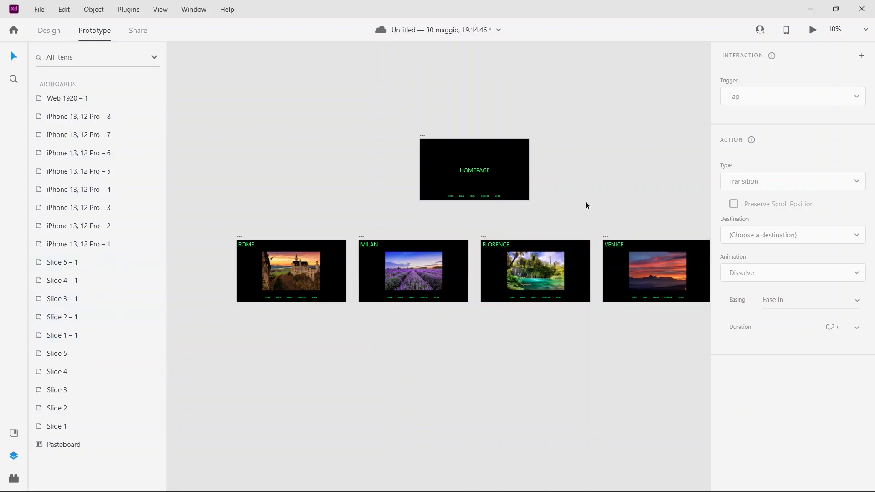
# Step: Review the prototype links across the homepage and the four city artboards
pyautogui.moveTo(603, 189); pyautogui.dragTo(578, 193)
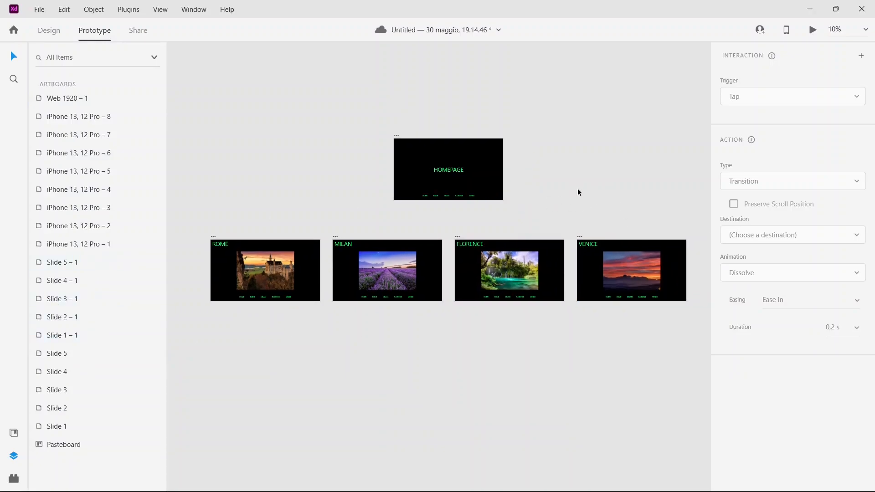
pyautogui.hotkey('ctrl', 'a')
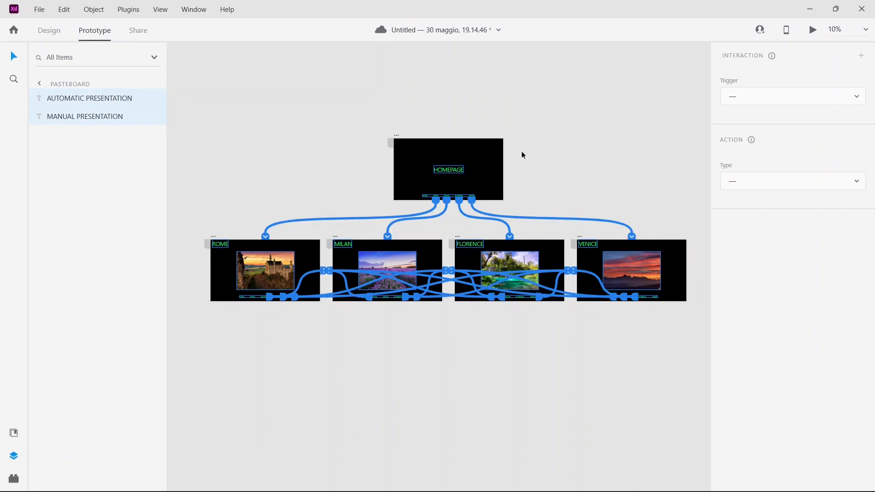
pyautogui.click(559, 146)
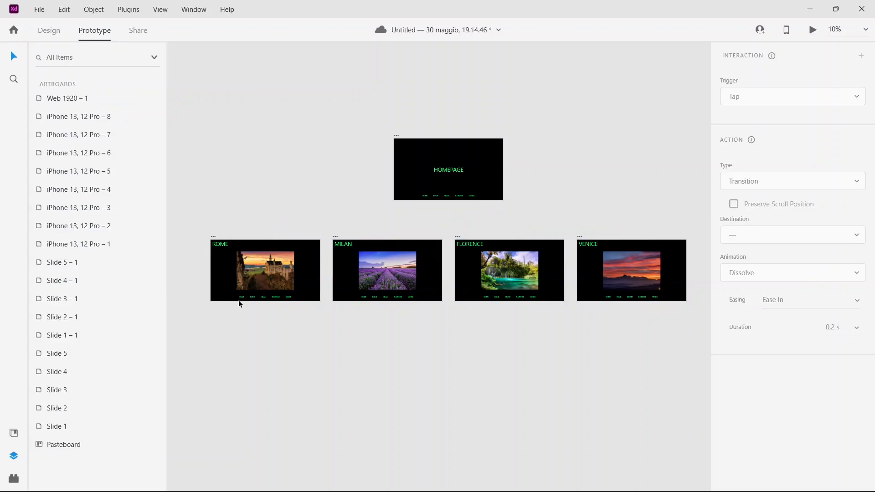
# Step: Link the HOME texts in the ROME and MILAN artboards' navigation components to the homepage artboard
pyautogui.click(241, 298)
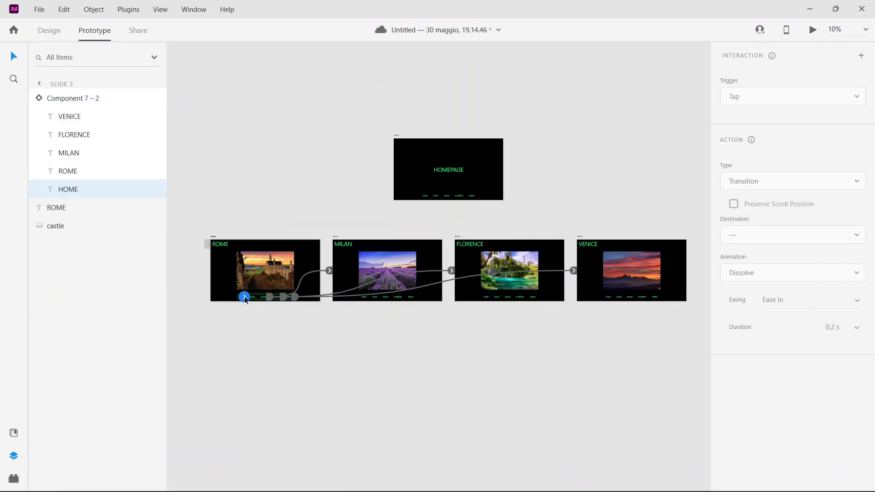
pyautogui.moveTo(244, 300); pyautogui.dragTo(417, 157)
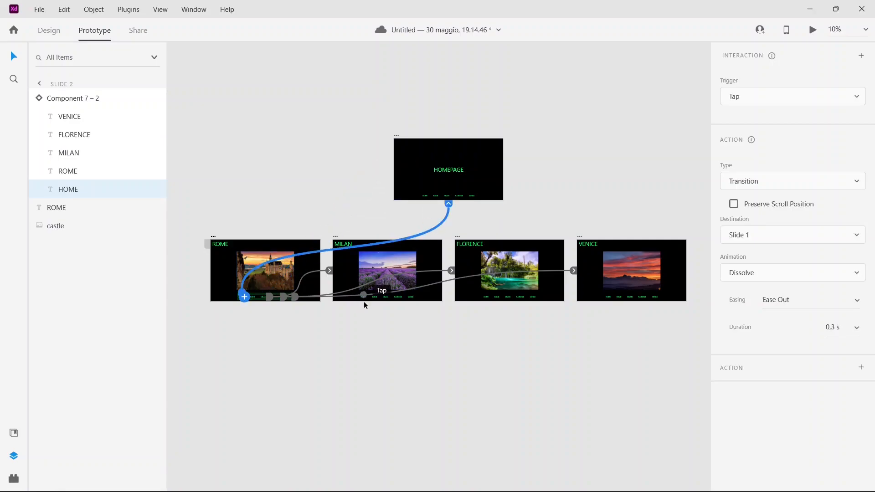
pyautogui.hotkey('ctrl', '+')
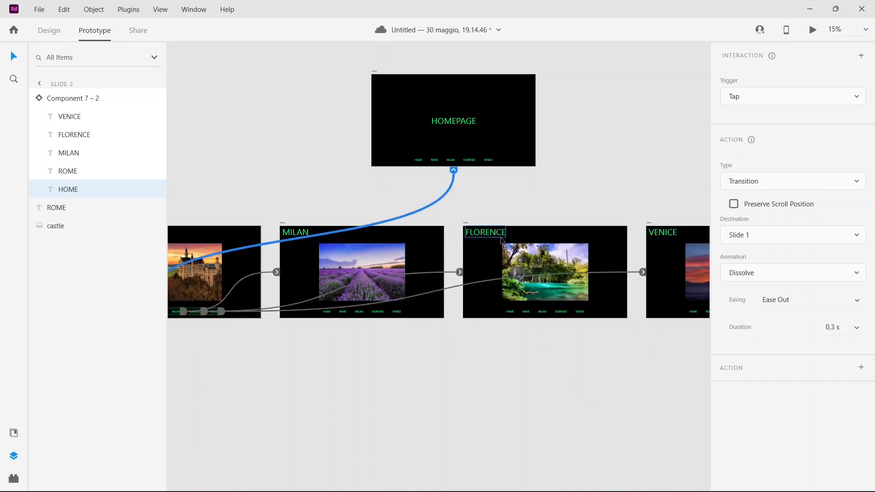
pyautogui.click(329, 312)
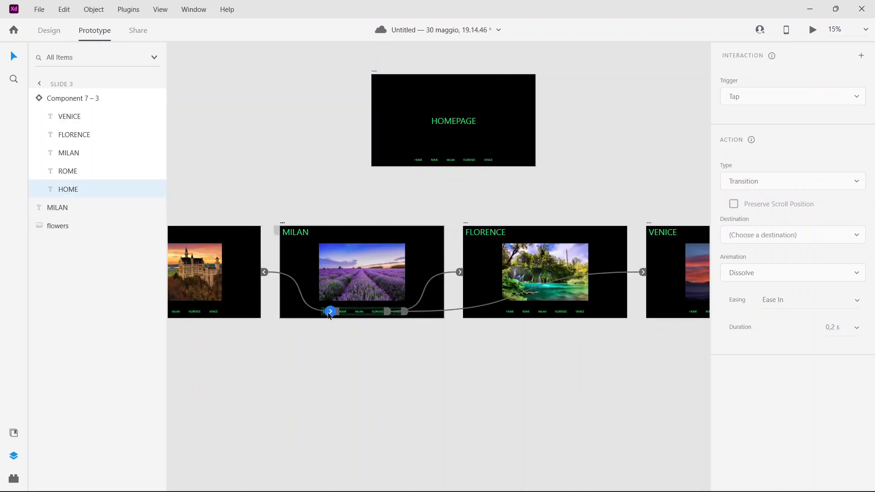
pyautogui.hotkey('ctrl', '+')
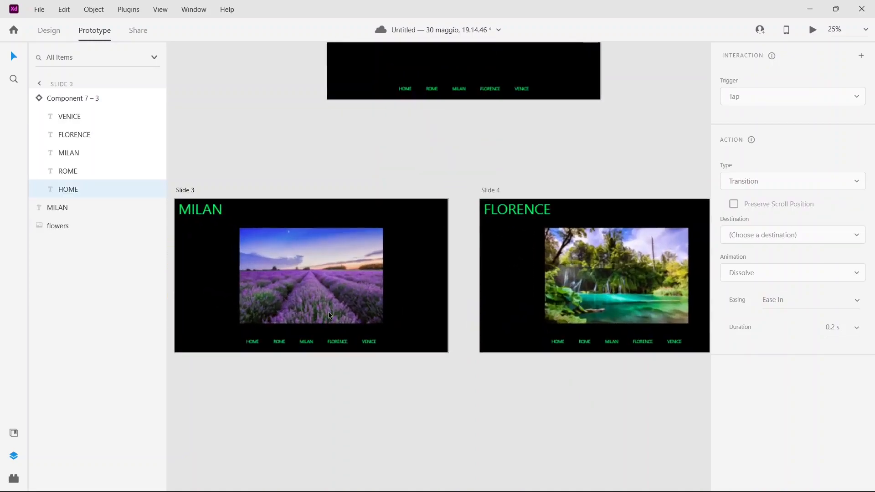
pyautogui.moveTo(259, 341); pyautogui.dragTo(463, 94)
pyautogui.hscroll(3, 386, 202)
pyautogui.moveTo(386, 202); pyautogui.dragTo(380, 204)
pyautogui.doubleClick(415, 345)
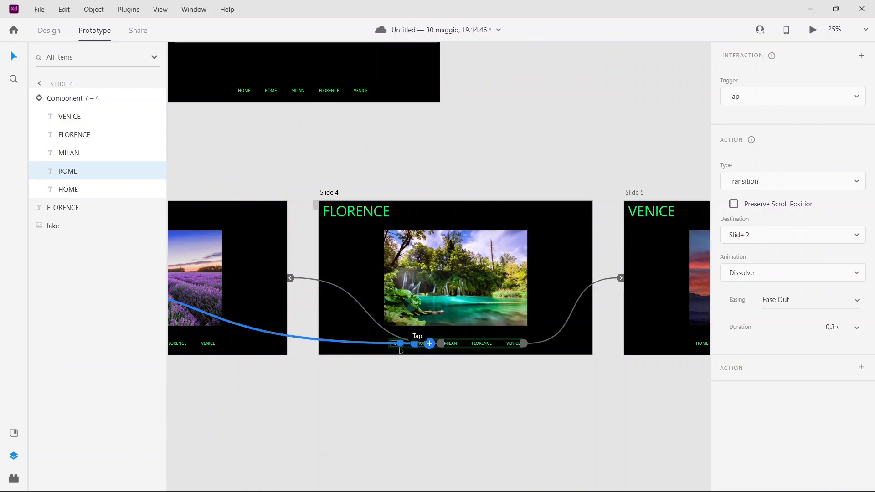
pyautogui.hotkey('ctrl', '+')
pyautogui.moveTo(389, 376); pyautogui.dragTo(384, 371)
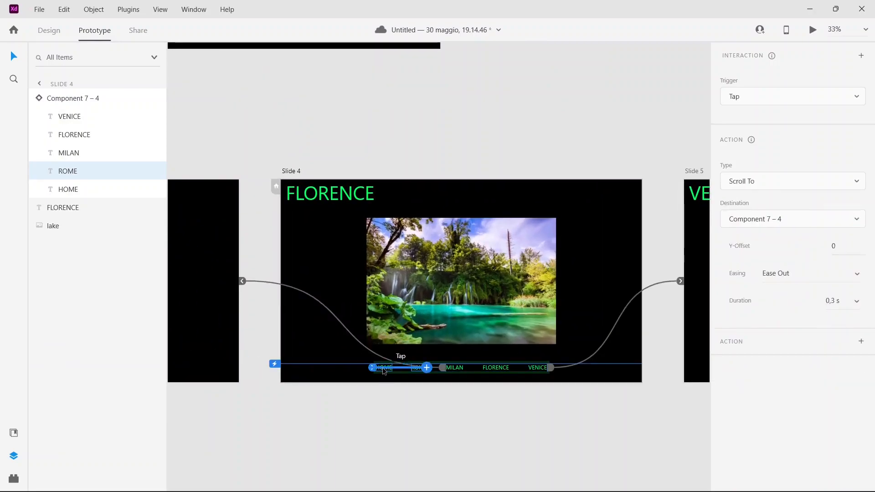
pyautogui.hotkey('ctrl', 'z')
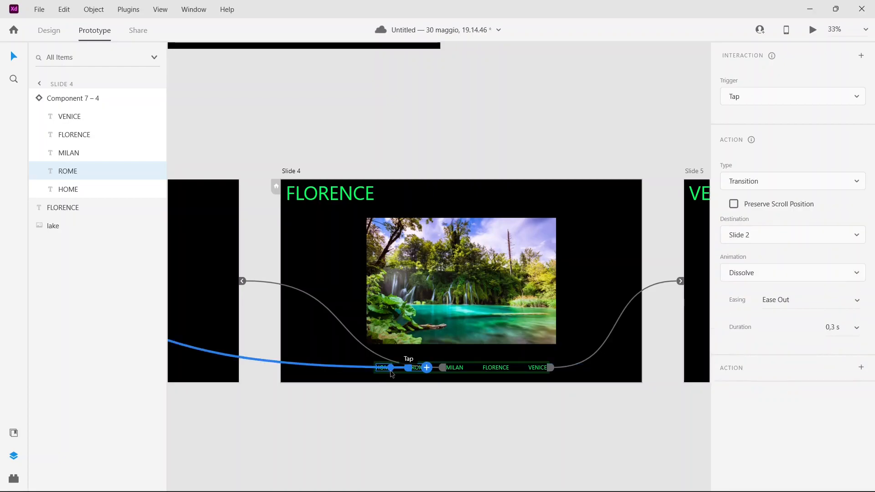
# Step: Link the HOME text in the FLORENCE artboard's navigation component to the homepage artboard (Slide 1)
pyautogui.hotkey('ctrl', '+')
pyautogui.hotkey('ctrl', '+')
pyautogui.scroll(-2, 346, 433)
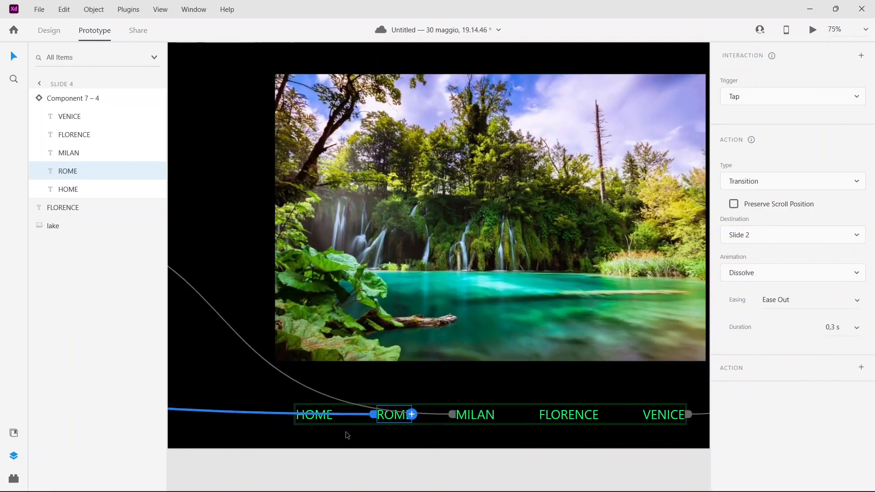
pyautogui.click(320, 420)
pyautogui.hotkey('ctrl', '-')
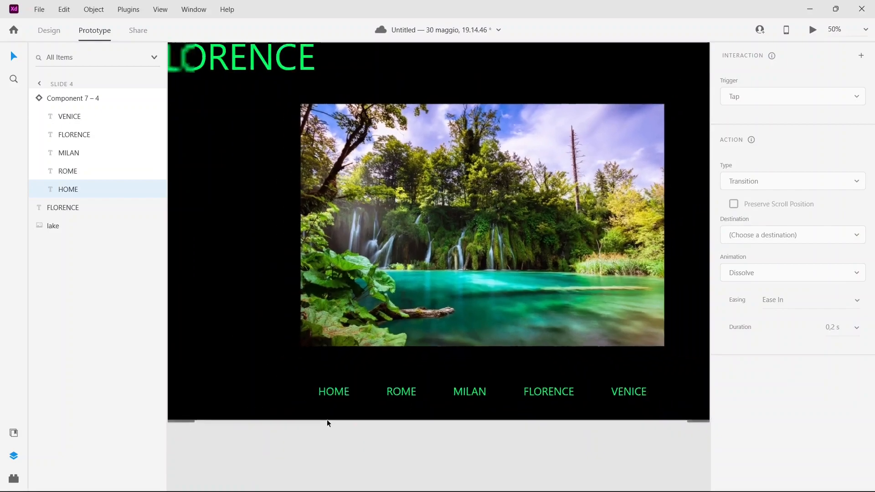
pyautogui.hotkey('ctrl', '-')
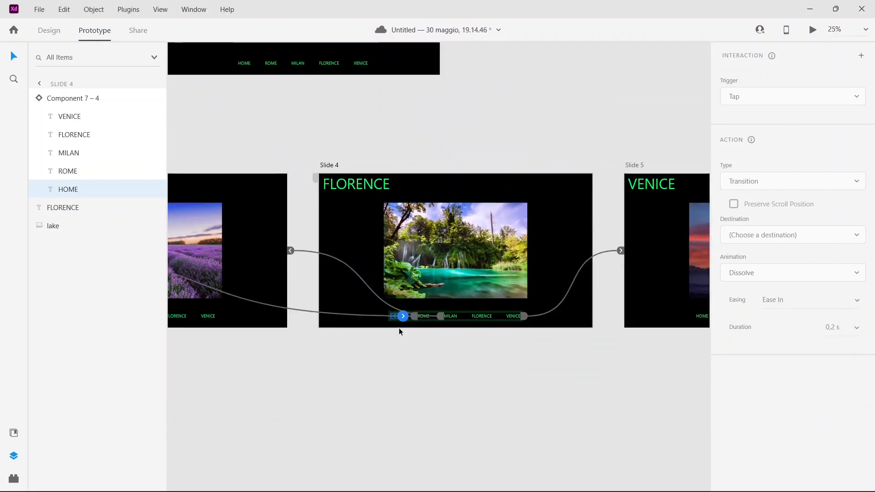
pyautogui.moveTo(403, 316); pyautogui.dragTo(361, 62)
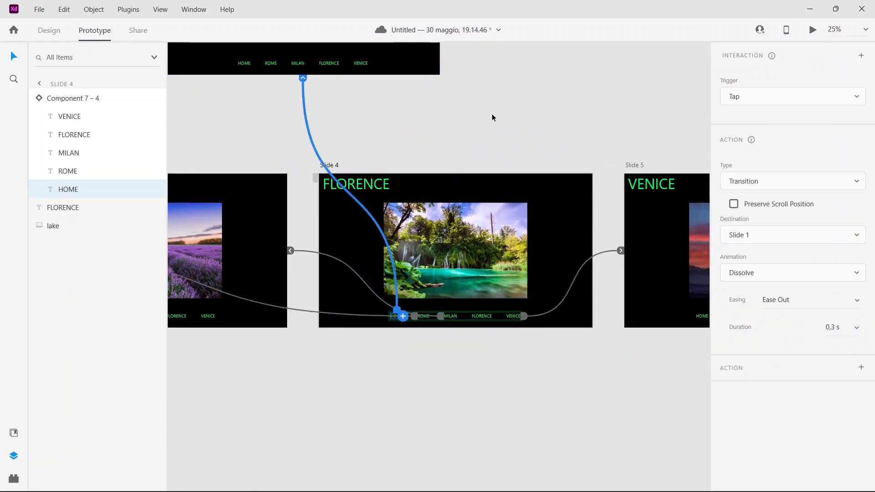
# Step: Link the HOME text in the VENICE artboard's navigation component to the homepage artboard
pyautogui.hscroll(5, 375, 137)
pyautogui.click(508, 328)
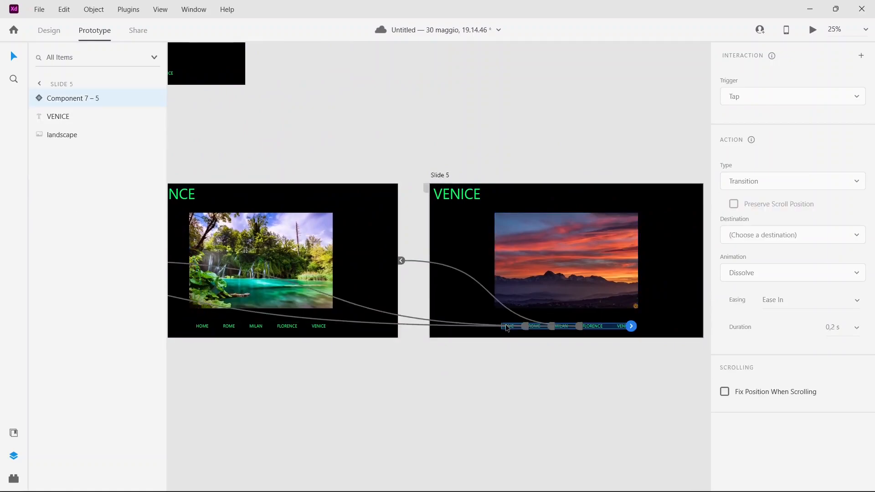
pyautogui.doubleClick(507, 327)
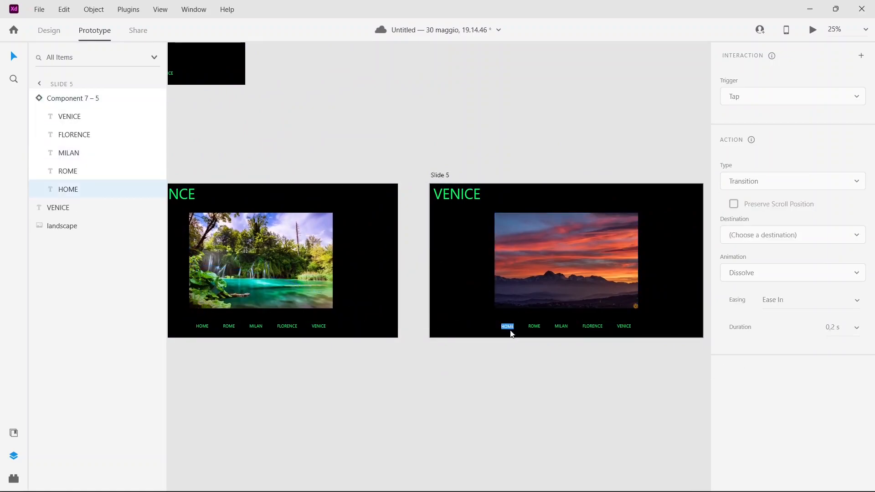
pyautogui.moveTo(514, 327); pyautogui.dragTo(212, 72)
pyautogui.click(549, 124)
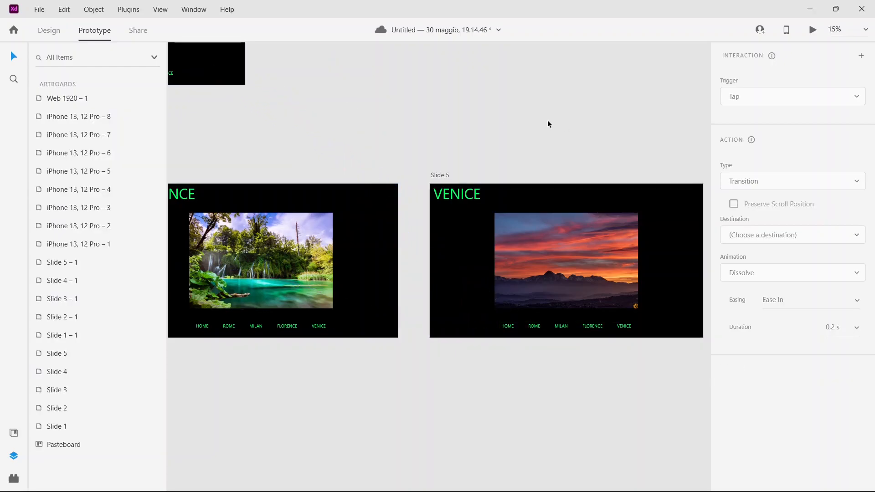
# Step: Show all prototype connections at once and examine the links between the homepage and the four city artboards
pyautogui.hotkey('ctrl', '-')
pyautogui.hotkey('ctrl', 'a')
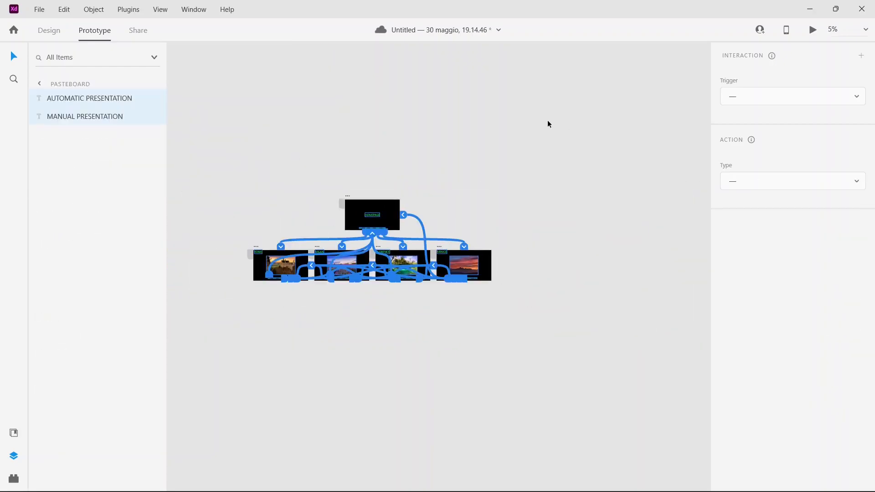
pyautogui.moveTo(371, 307); pyautogui.dragTo(420, 327)
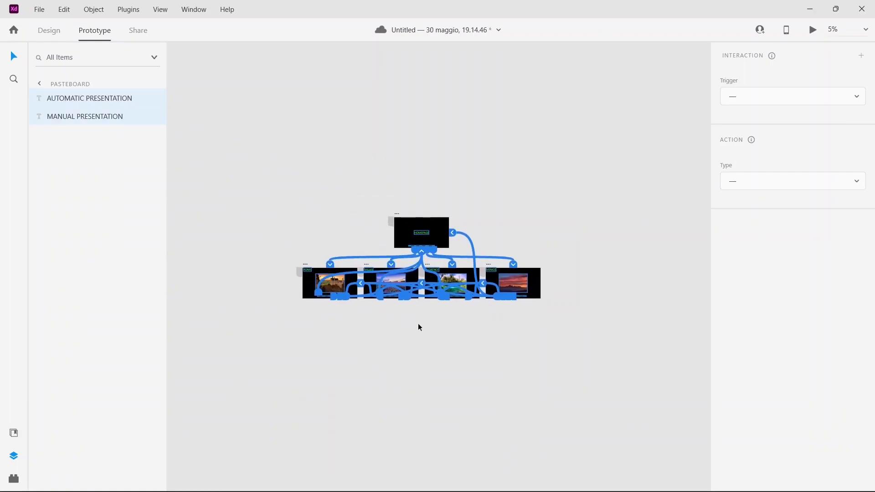
pyautogui.hotkey('ctrl', '+')
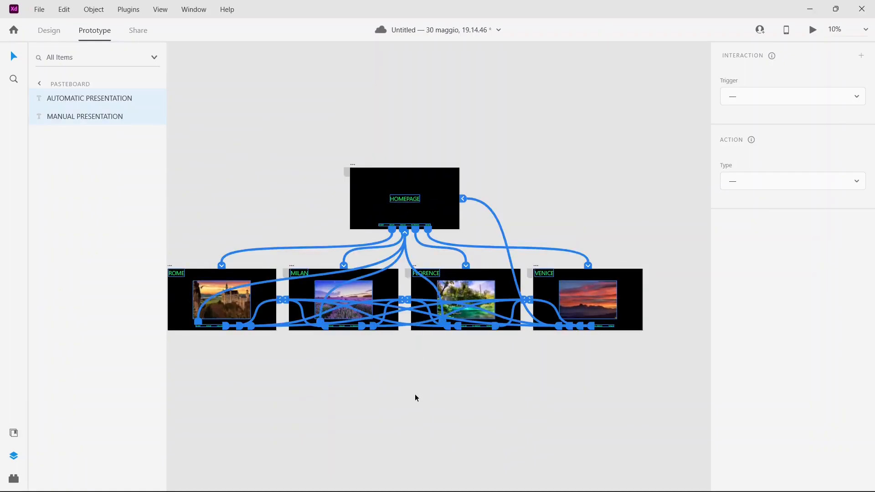
pyautogui.moveTo(415, 398); pyautogui.dragTo(467, 388)
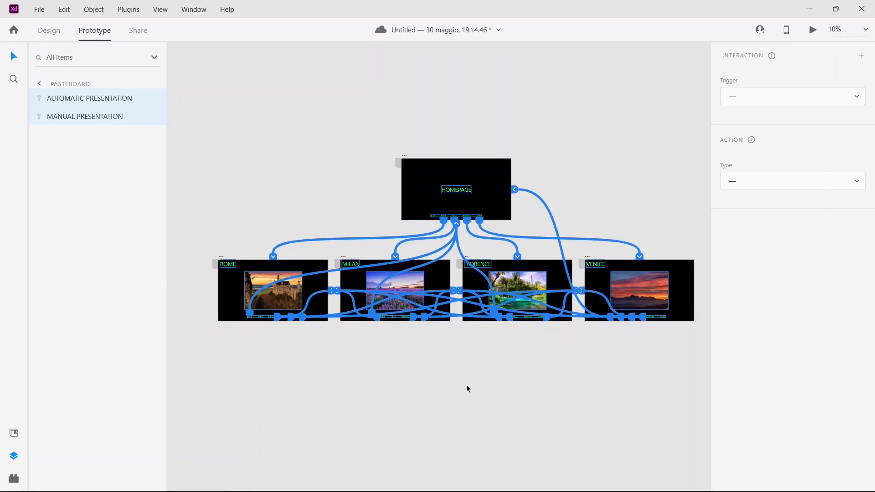
pyautogui.click(465, 127)
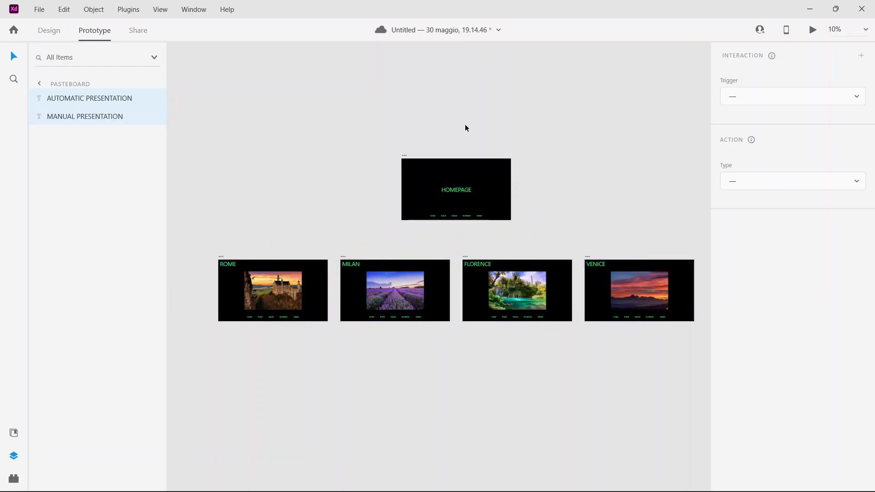
# Step: Preview the prototype from the homepage and test the HOME, ROME, MILAN, FLORENCE and VENICE navigation links
pyautogui.click(403, 156)
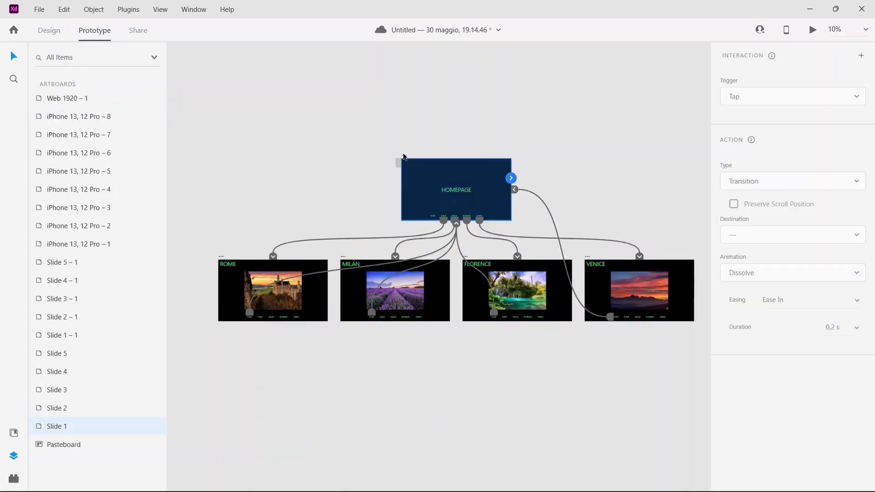
pyautogui.click(813, 30)
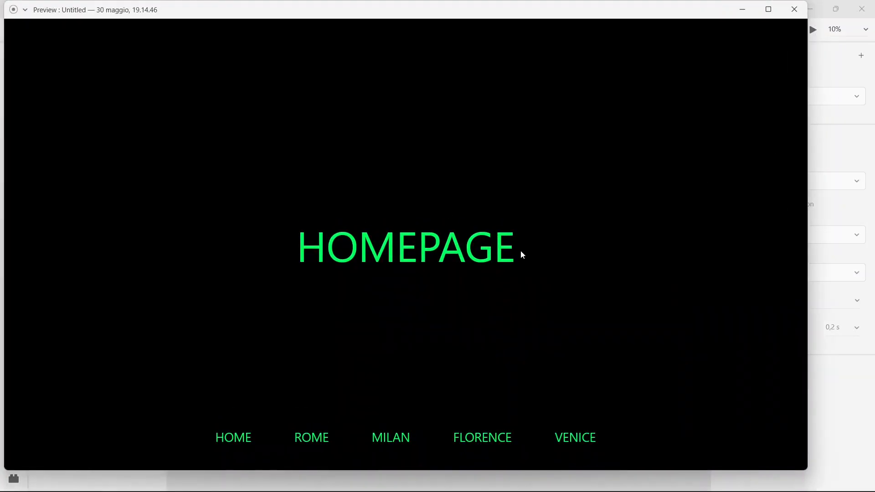
pyautogui.click(313, 437)
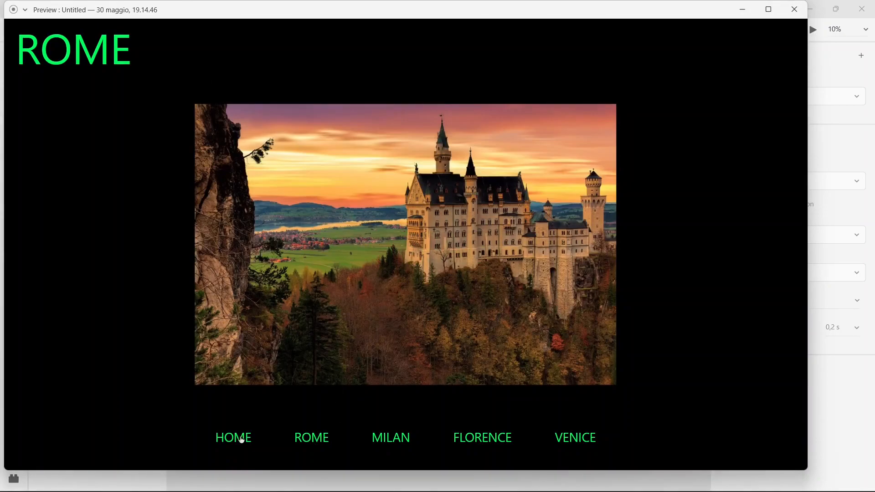
pyautogui.click(241, 440)
pyautogui.click(304, 445)
pyautogui.click(400, 437)
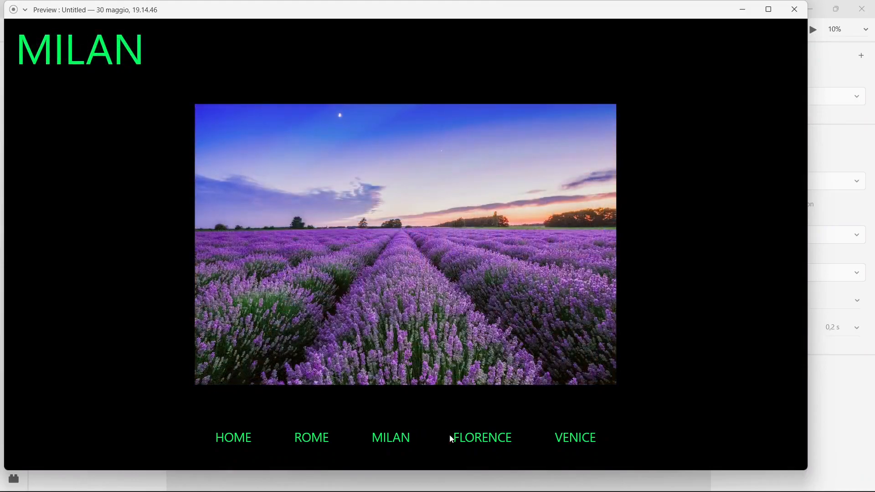
pyautogui.click(464, 439)
pyautogui.click(571, 441)
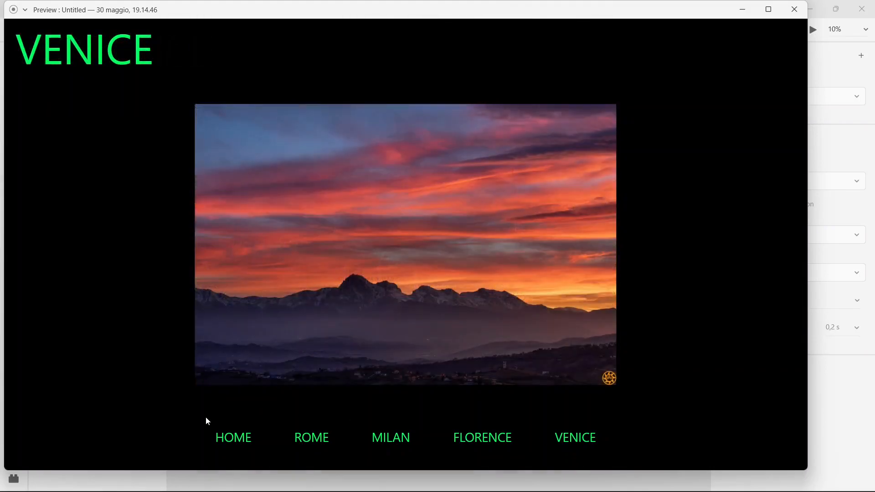
pyautogui.click(236, 440)
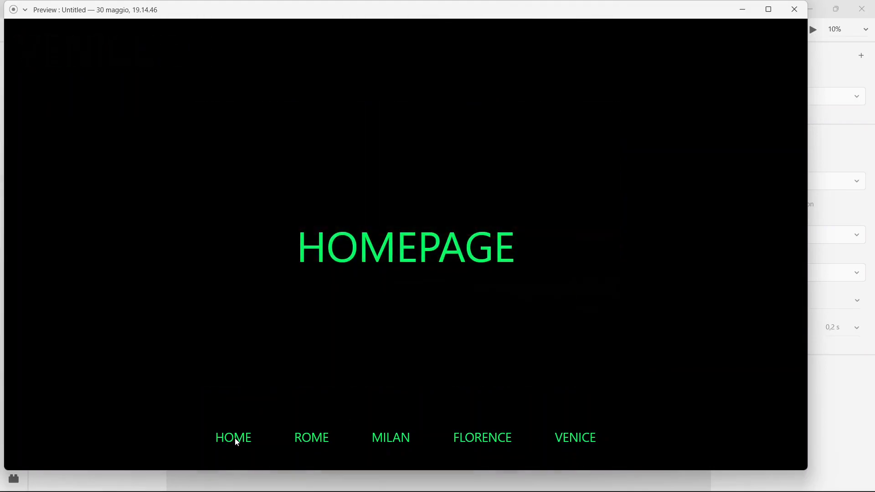
# Step: Test the navigation in a different order, through VENICE, MILAN, ROME, HOME and FLORENCE, and close the preview
pyautogui.click(570, 437)
pyautogui.click(401, 445)
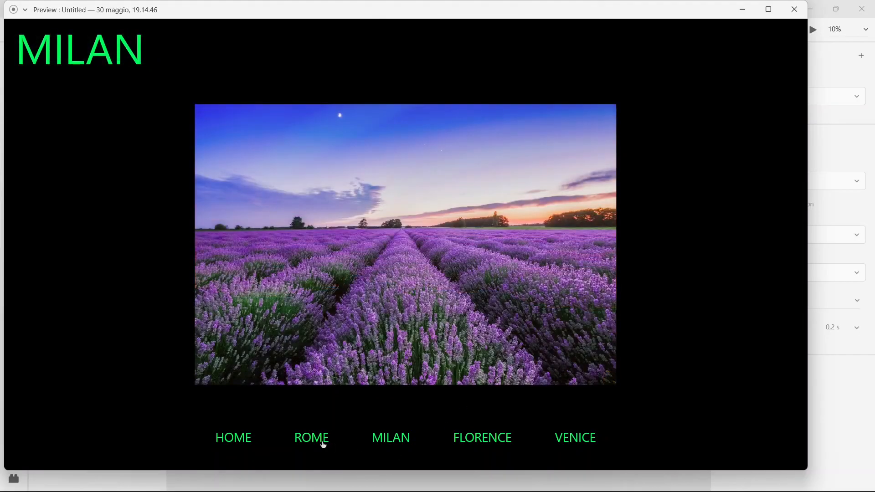
pyautogui.click(322, 440)
pyautogui.click(244, 440)
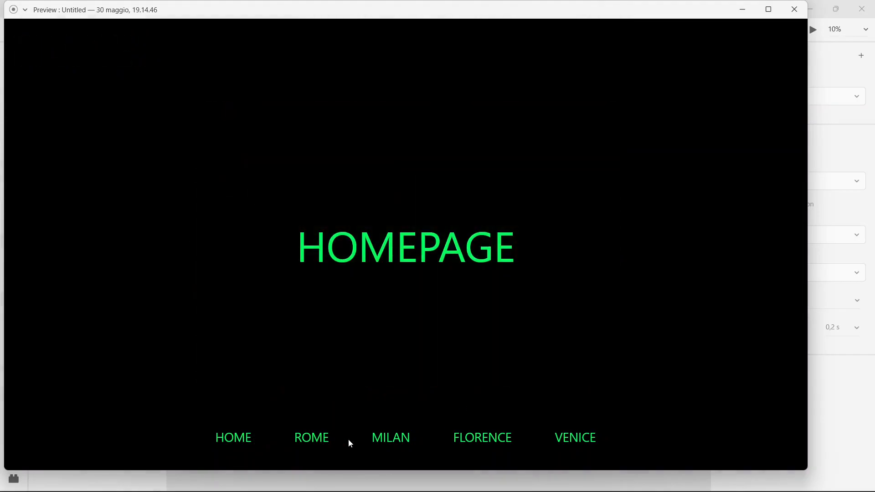
pyautogui.click(378, 441)
pyautogui.click(460, 440)
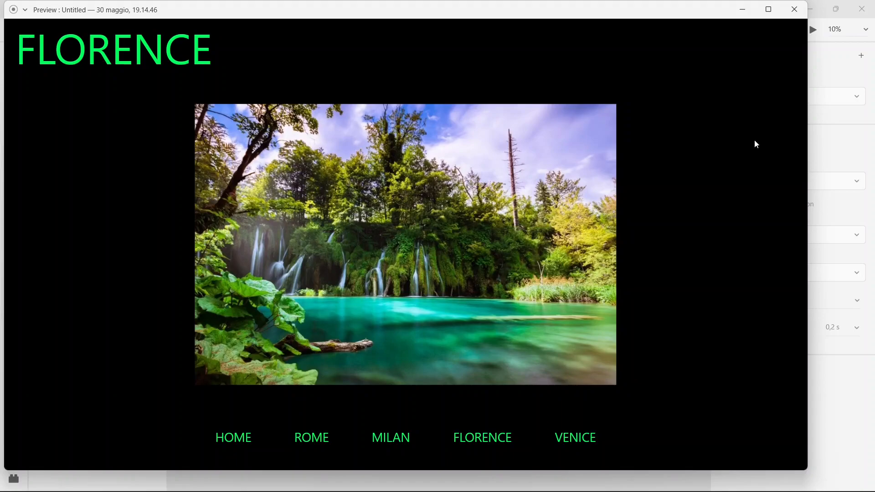
pyautogui.click(794, 18)
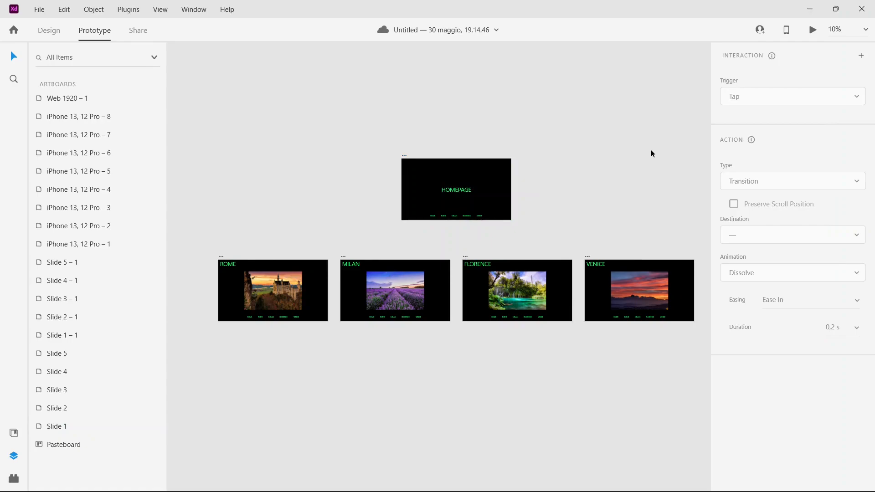
# Step: In Design mode, duplicate the ROME artboard and place the copy below the row of city artboards
pyautogui.scroll(-3, 651, 150)
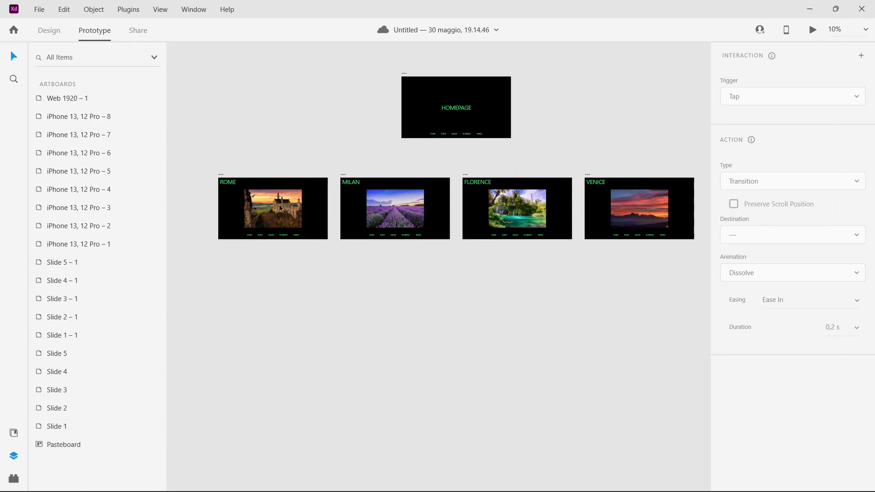
pyautogui.click(224, 182)
pyautogui.moveTo(212, 172); pyautogui.dragTo(303, 296)
pyautogui.click(48, 32)
pyautogui.moveTo(180, 136); pyautogui.dragTo(301, 240)
pyautogui.click(211, 167)
pyautogui.click(220, 175)
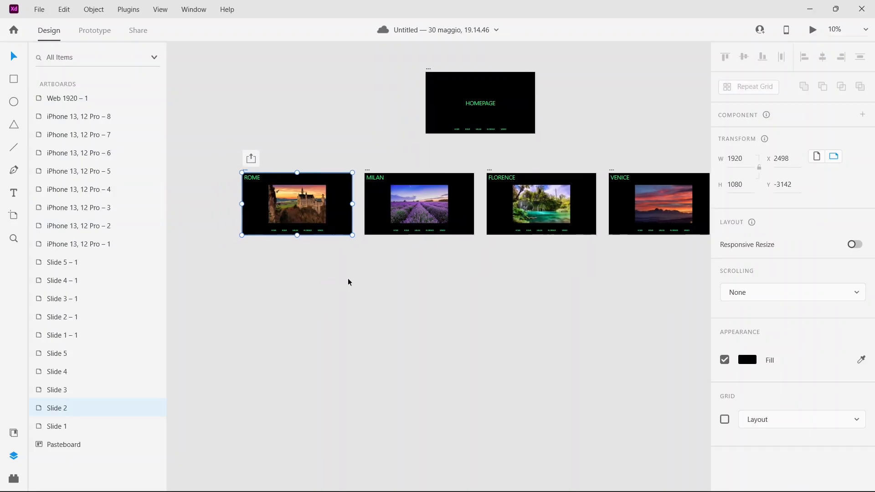
pyautogui.hotkey('ctrl', 'd')
pyautogui.doubleClick(432, 260)
pyautogui.hotkey('ctrl', 'a')
pyautogui.press('Escape')
pyautogui.moveTo(404, 238); pyautogui.dragTo(255, 400)
pyautogui.hscroll(-5, 469, 216)
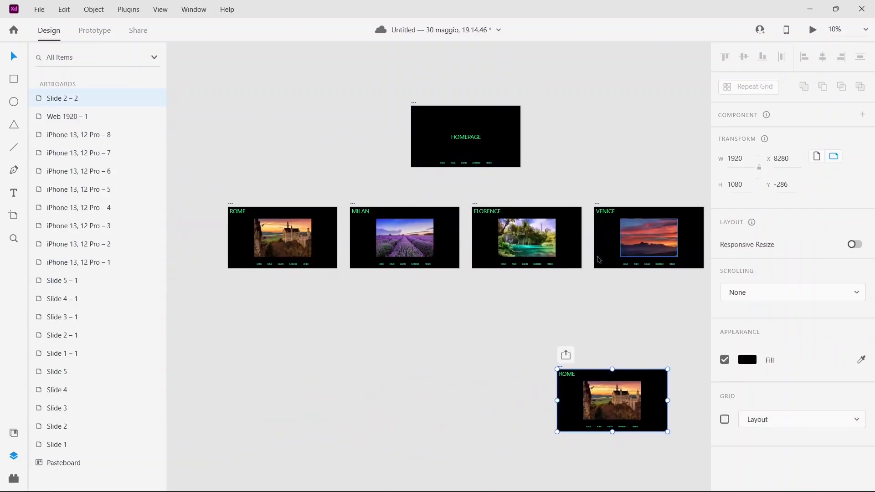
pyautogui.click(573, 374)
pyautogui.moveTo(572, 373); pyautogui.dragTo(389, 365)
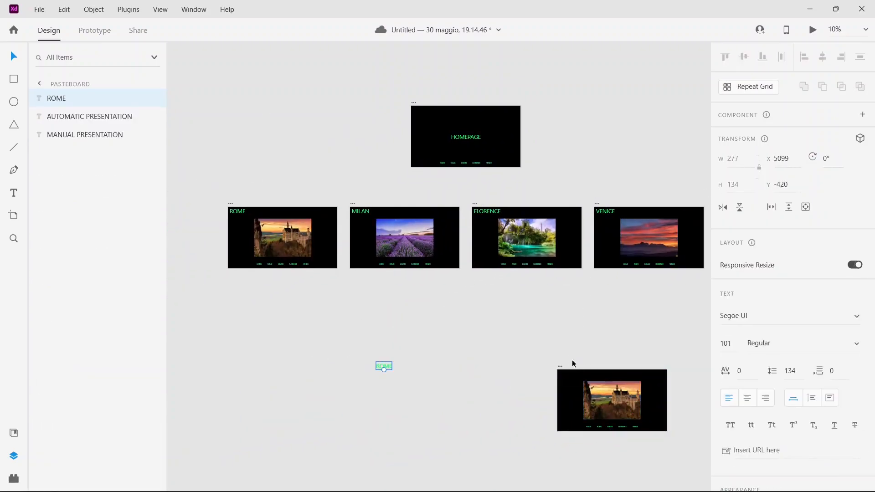
pyautogui.hotkey('ctrl', 'z')
# Step: Move the duplicated ROME artboard just below and left of the original, to about X 1220, Y -1838
pyautogui.click(544, 340)
pyautogui.moveTo(562, 370); pyautogui.dragTo(177, 279)
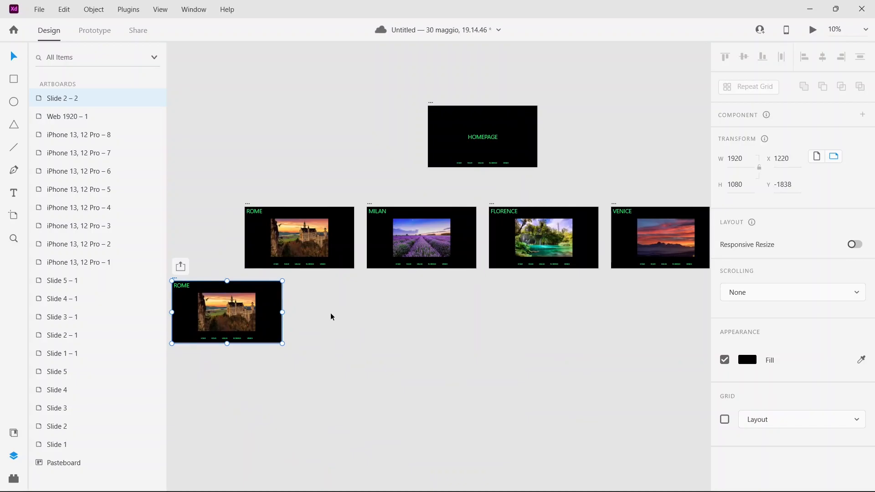
# Step: Duplicate the ROME artboard copy in the lower row and place the new copy directly beside it
pyautogui.hotkey('ctrl', 'd')
pyautogui.moveTo(376, 384); pyautogui.dragTo(248, 283)
pyautogui.click(265, 297)
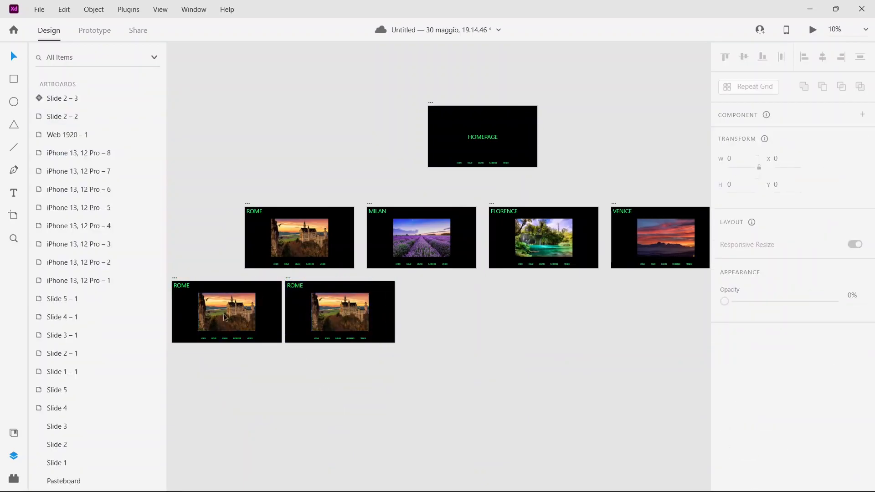
# Step: Select both ROME copies in the lower row and move them together to about X 1503, Y -1870
pyautogui.click(177, 284)
pyautogui.click(175, 278)
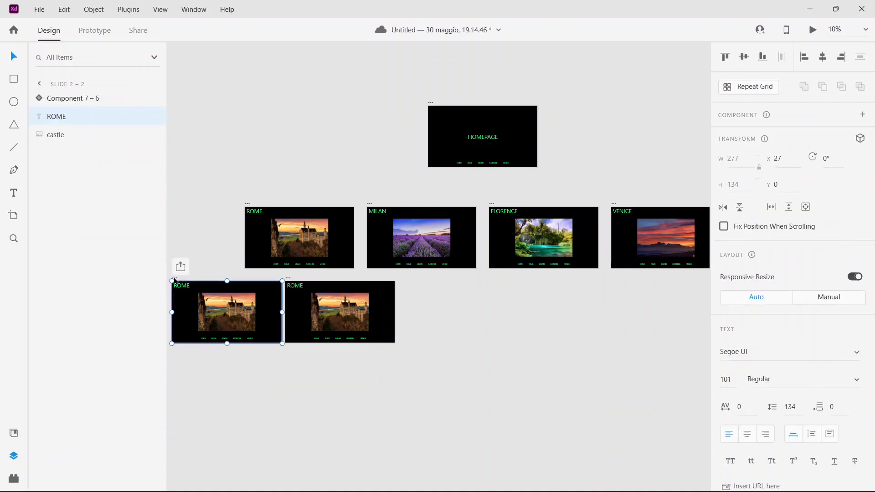
pyautogui.keyDown('shift'); pyautogui.click(286, 279); pyautogui.keyUp('shift')
pyautogui.moveTo(266, 285)
pyautogui.mouseDown()
pyautogui.moveTo(292, 279)
pyautogui.moveTo(257, 280)
pyautogui.mouseUp()
pyautogui.moveTo(364, 393); pyautogui.dragTo(475, 372)
pyautogui.hotkey('ctrl', '+')
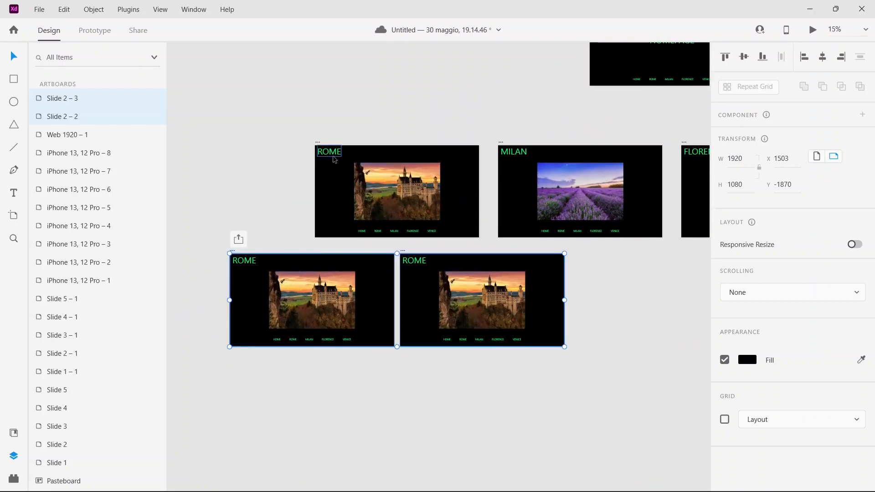
# Step: Change the title of the first ROME copy in the lower row to "COLOSSEUM"
pyautogui.doubleClick(236, 264)
pyautogui.write('COL')
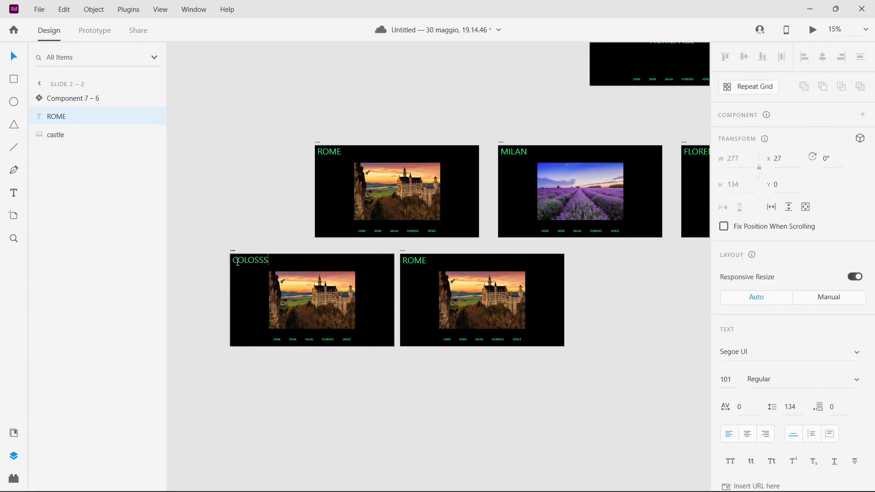
pyautogui.write('OSSEUM')
# Step: Change the title of the second ROME copy in the lower row to "TREVI'S FOUNTAIN"
pyautogui.click(419, 261)
pyautogui.doubleClick(420, 262)
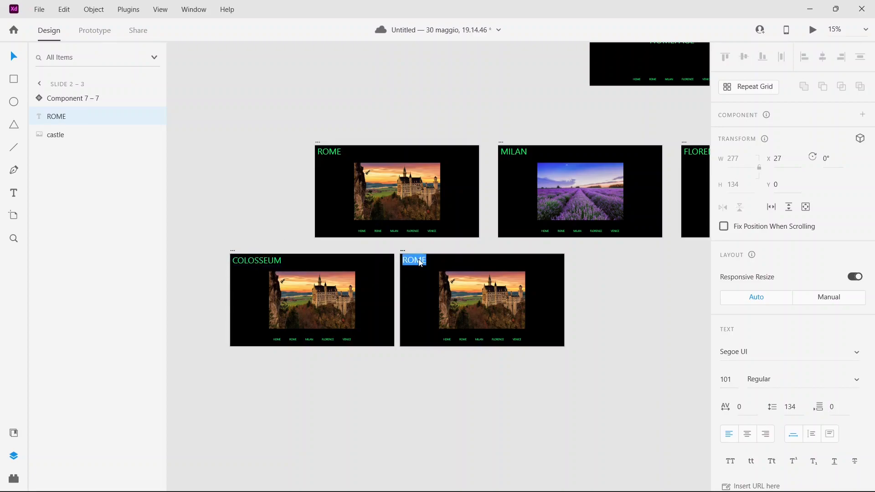
pyautogui.press('BackSpace')
pyautogui.write('TRE')
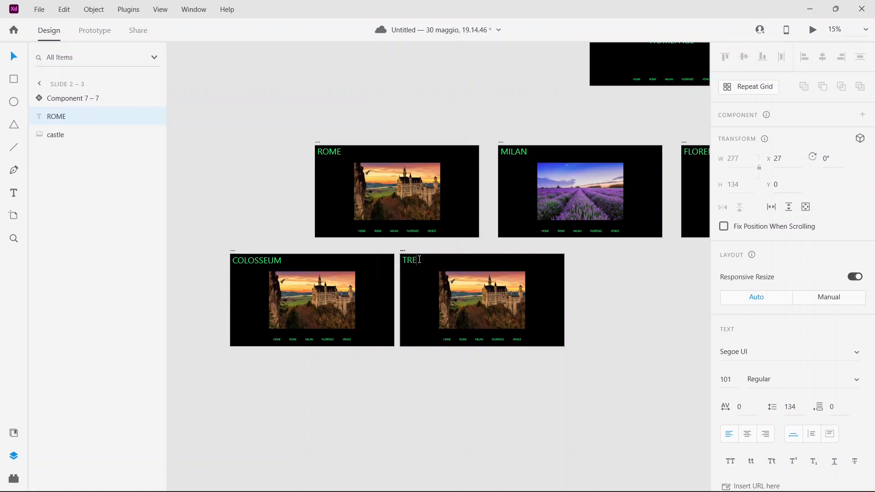
pyautogui.write("VI'S FOUNTAIN")
pyautogui.press('Escape')
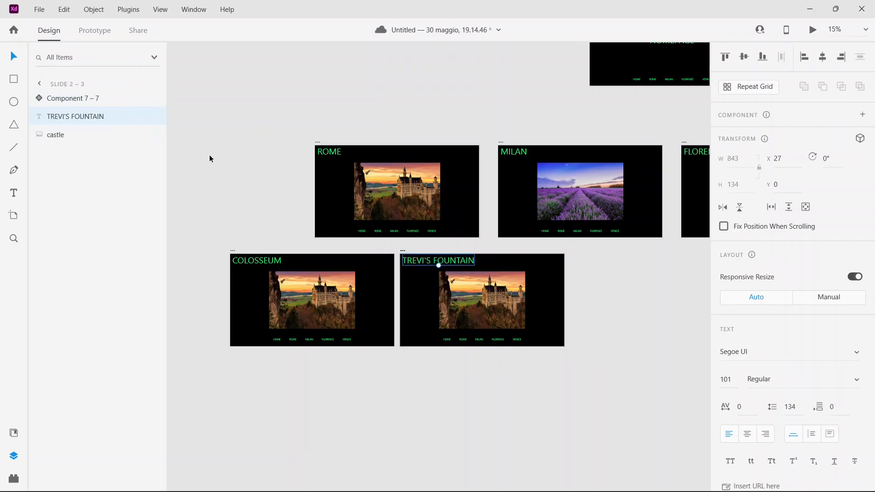
pyautogui.click(210, 155)
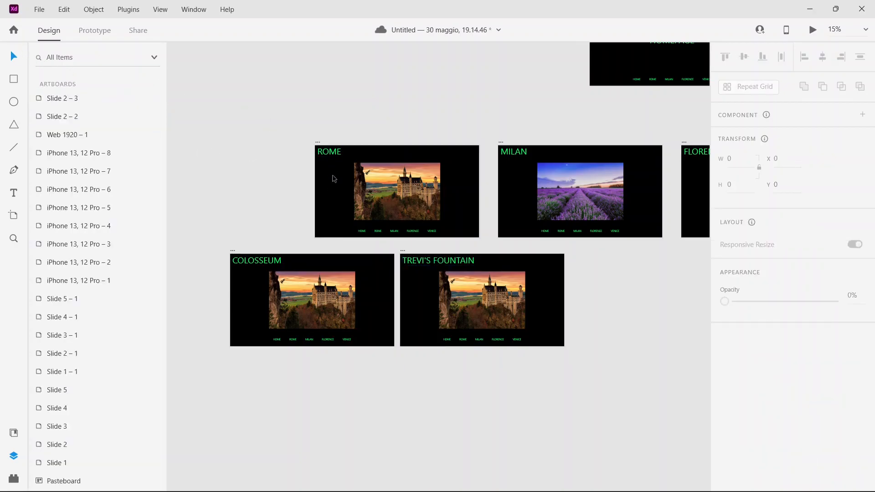
# Step: Add a text box about 223 wide below the title of the original ROME artboard, reading "COLOSSEUM"
pyautogui.scroll(2, 335, 170)
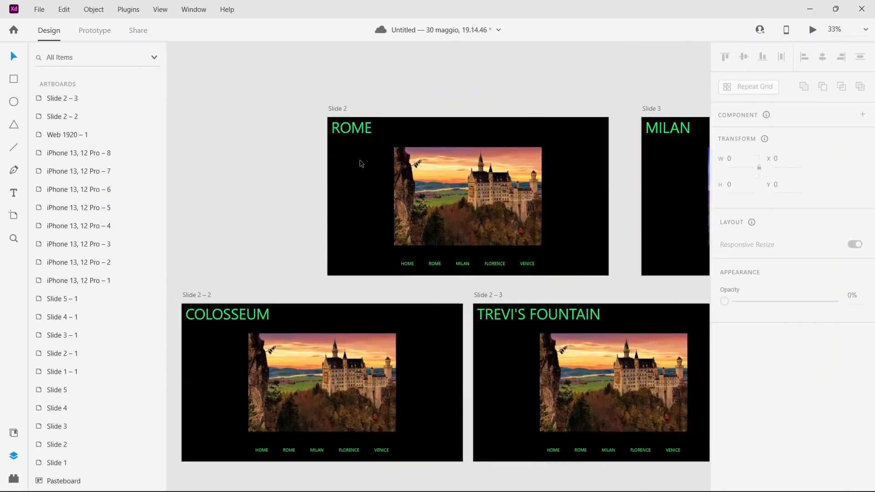
pyautogui.hotkey('ctrl', '=')
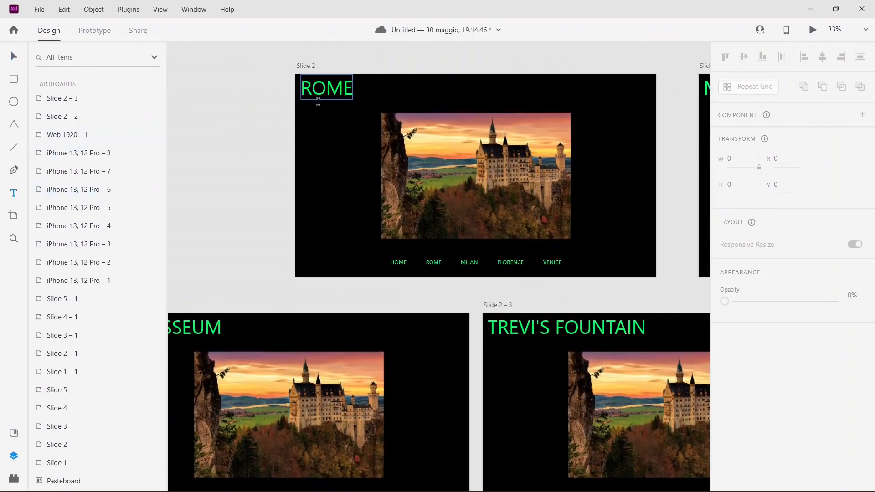
pyautogui.click(306, 113)
pyautogui.moveTo(348, 125); pyautogui.dragTo(345, 124)
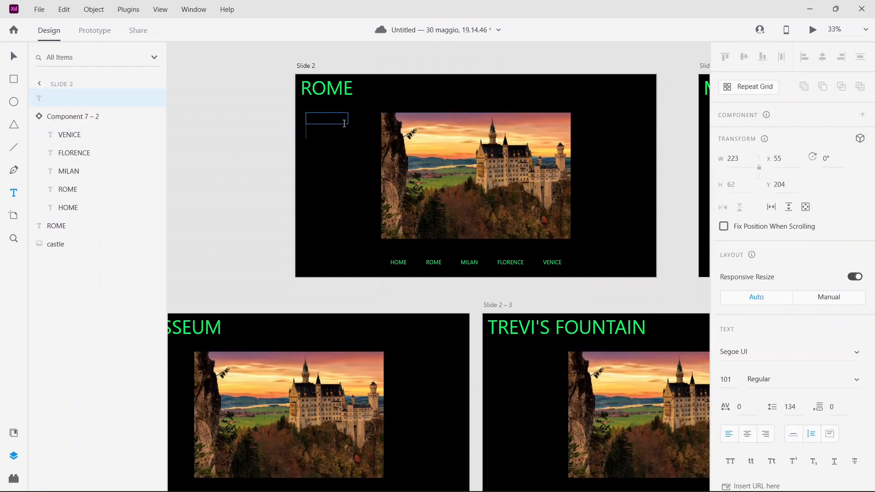
pyautogui.write('COLOSSEUM')
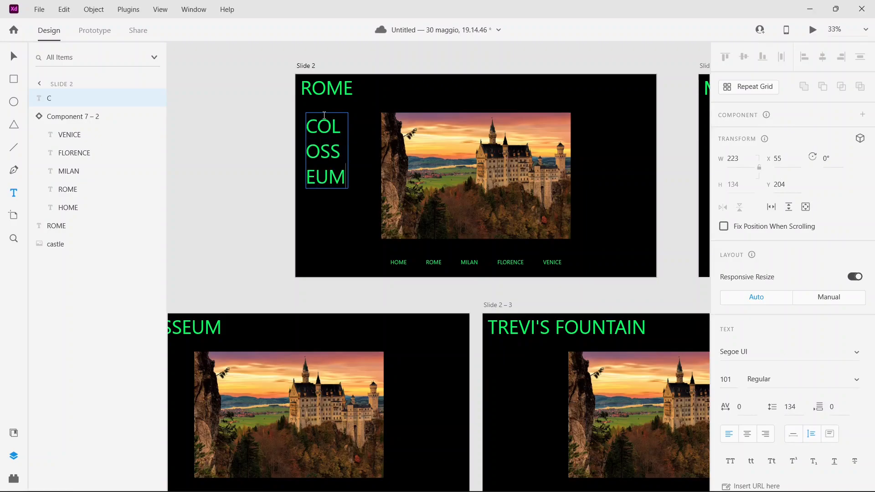
# Step: Select all the text in the new COLOSSEUM label and set its font size to 20
pyautogui.hotkey('shift', 'Left')
pyautogui.hotkey('shift', 'Left')
pyautogui.hotkey('shift', 'Left')
pyautogui.hotkey('shift', 'Left')
pyautogui.hotkey('shift', 'Left')
pyautogui.hotkey('shift', 'Left')
pyautogui.hotkey('shift', 'Left')
pyautogui.hotkey('shift', 'Left')
pyautogui.hotkey('shift', 'Left')
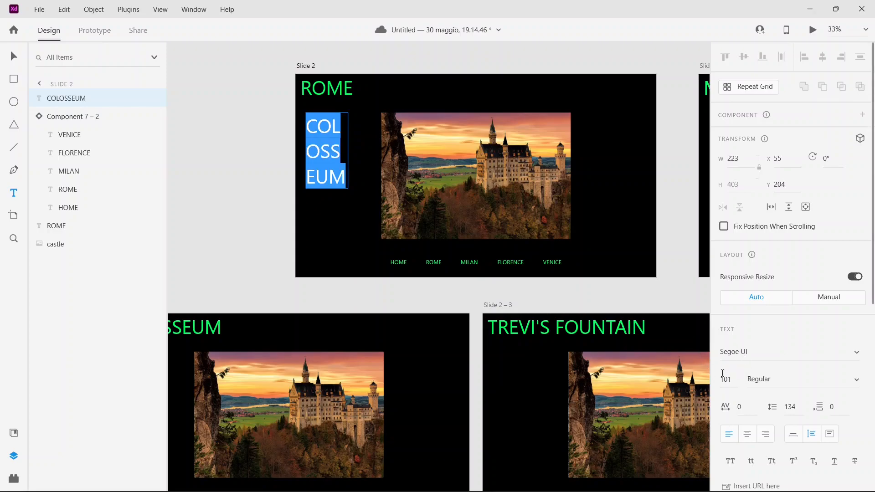
pyautogui.moveTo(728, 379); pyautogui.dragTo(713, 379)
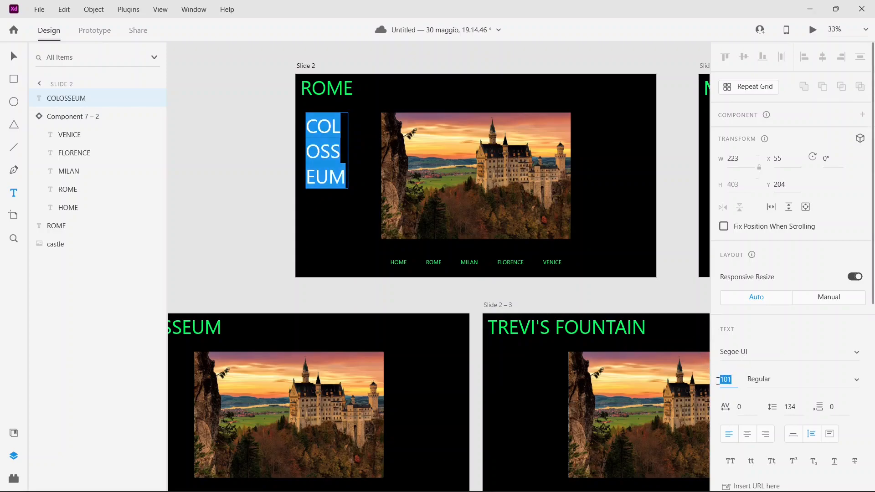
pyautogui.press('BackSpace')
pyautogui.write('20')
pyautogui.press('Return')
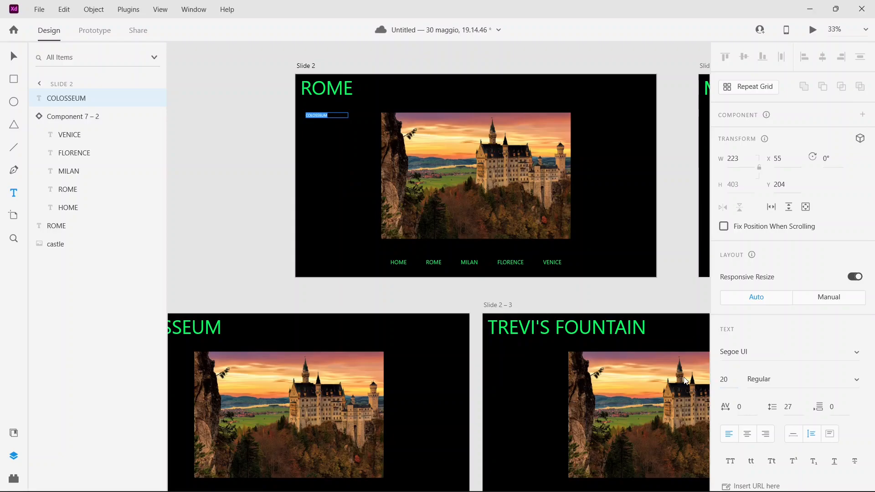
pyautogui.click(13, 57)
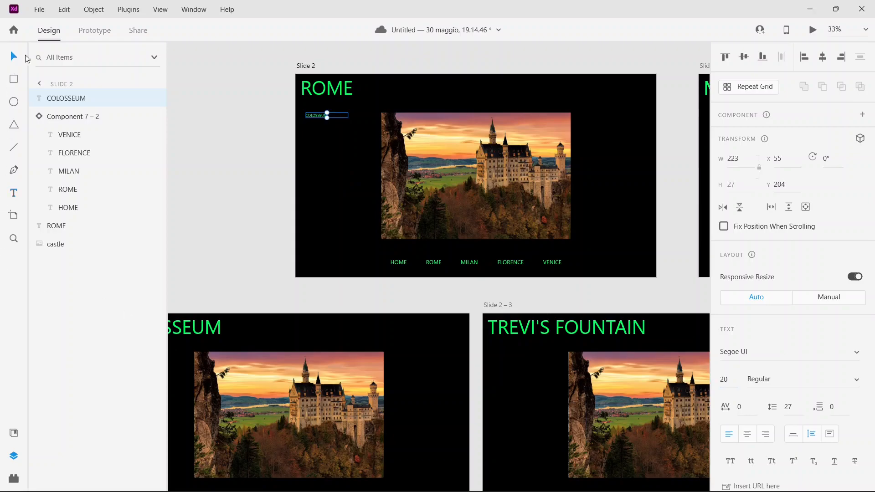
# Step: Duplicate the small COLOSSEUM label, place the copy below it at about Y 277 and change its text to "TREVI'S FOUNTAIN"
pyautogui.hotkey('ctrl', 'd')
pyautogui.moveTo(315, 116); pyautogui.dragTo(318, 129)
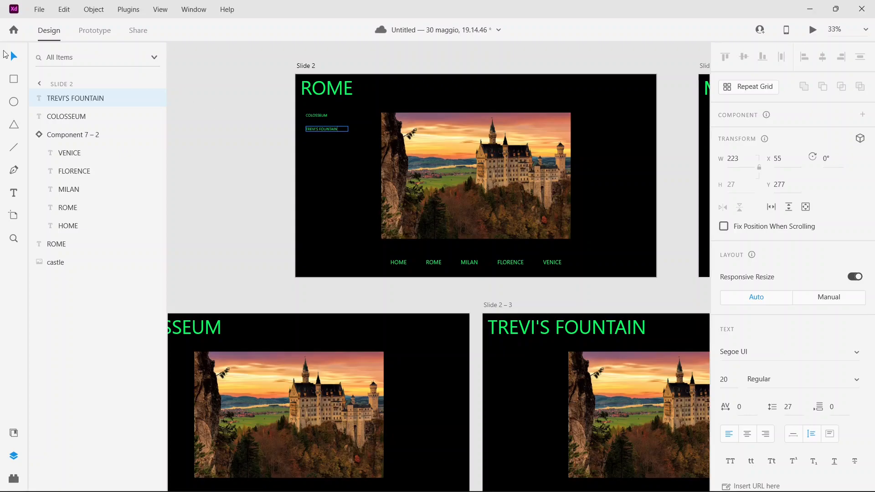
pyautogui.click(255, 143)
# Step: Group the small COLOSSEUM and TREVI'S FOUNTAIN labels on the ROME artboard and turn the group into a component
pyautogui.click(312, 116)
pyautogui.keyDown('shift'); pyautogui.click(321, 130); pyautogui.keyUp('shift')
pyautogui.rightClick(321, 131)
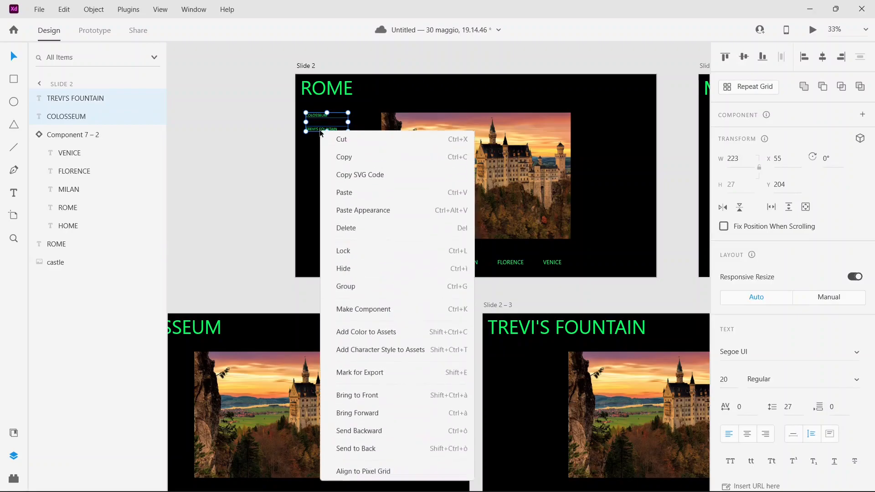
pyautogui.click(373, 287)
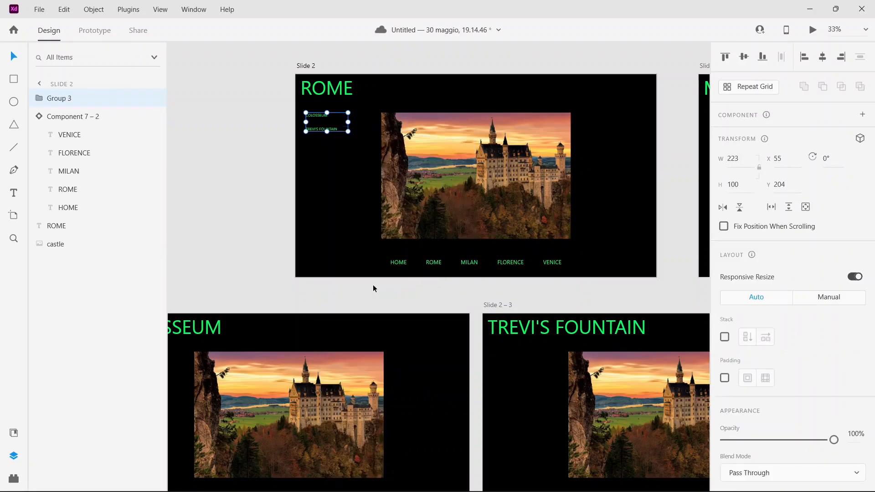
pyautogui.rightClick(321, 120)
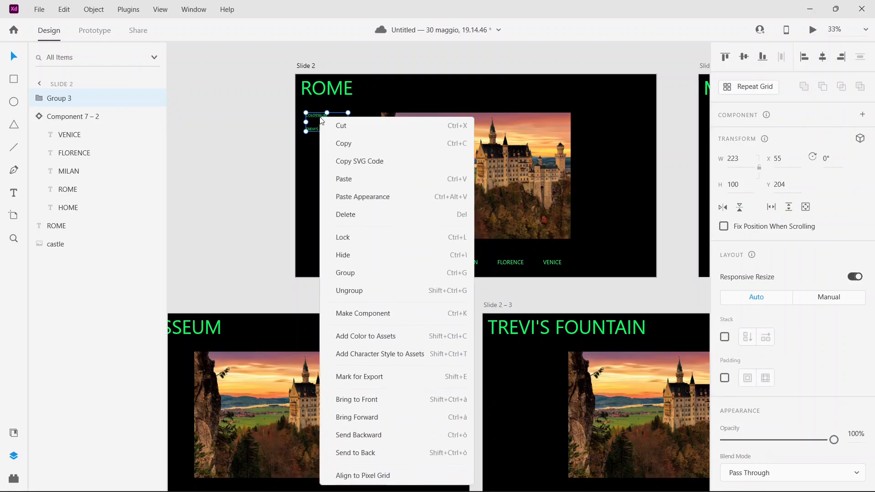
pyautogui.click(371, 313)
pyautogui.click(253, 178)
# Step: In Prototype mode, link the small COLOSSEUM label on the ROME artboard to the COLOSSEUM artboard, Slide 2 – 2
pyautogui.hotkey('ctrl', '-')
pyautogui.hotkey('ctrl', '-')
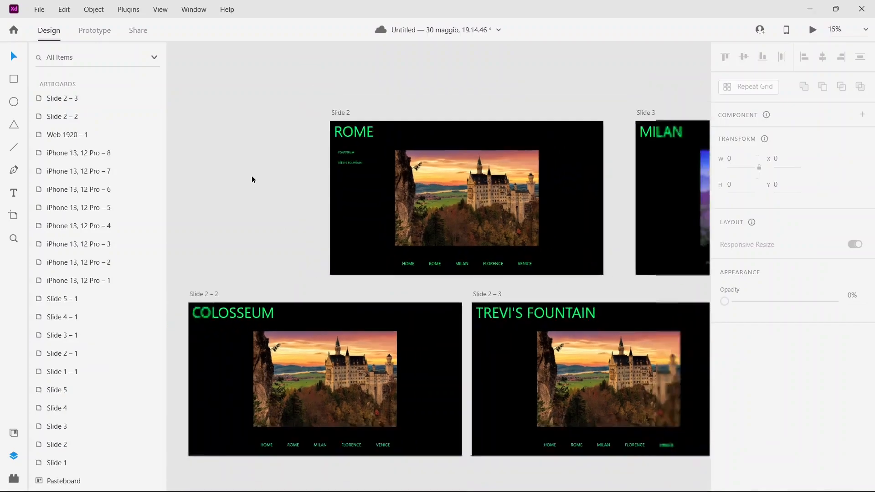
pyautogui.click(94, 32)
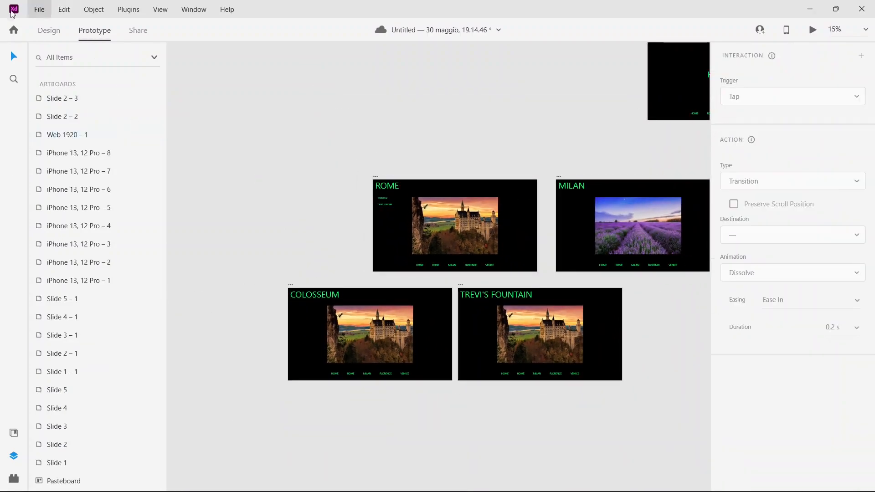
pyautogui.moveTo(476, 172)
pyautogui.mouseDown()
pyautogui.moveTo(423, 162)
pyautogui.moveTo(478, 163)
pyautogui.mouseUp()
pyautogui.hotkey('ctrl', '+')
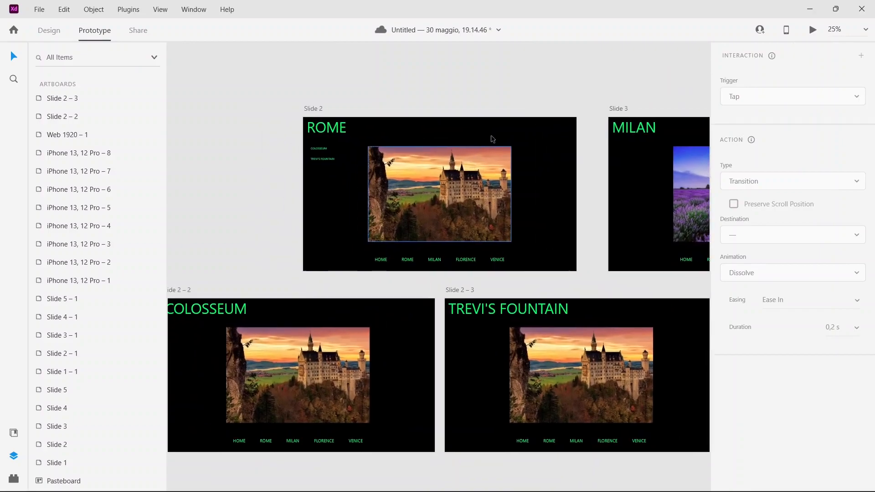
pyautogui.click(322, 151)
pyautogui.doubleClick(322, 151)
pyautogui.moveTo(405, 83); pyautogui.dragTo(475, 63)
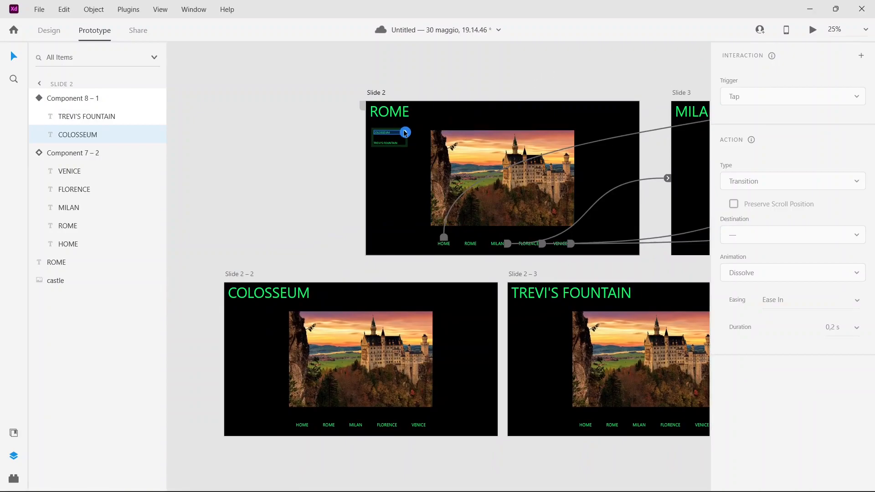
pyautogui.moveTo(405, 132); pyautogui.dragTo(237, 298)
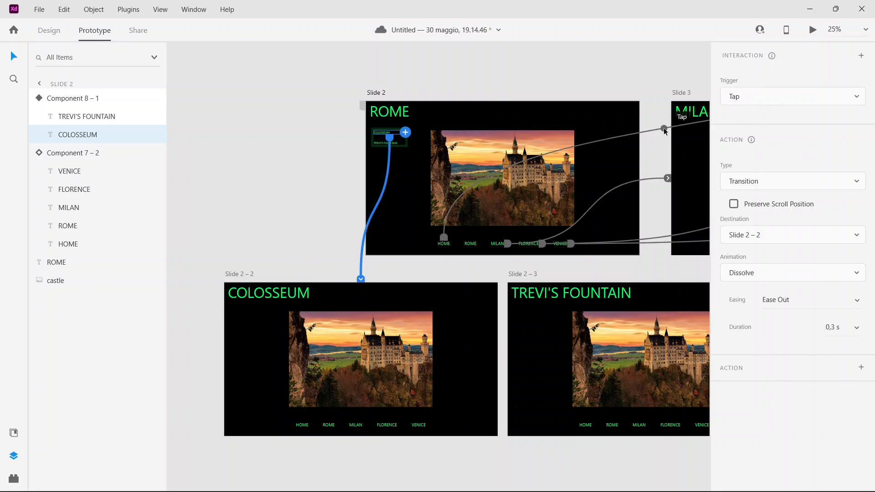
# Step: Link the small TREVI'S FOUNTAIN label on the ROME artboard to the TREVI'S FOUNTAIN artboard, Slide 2 – 3
pyautogui.moveTo(570, 88); pyautogui.dragTo(522, 93)
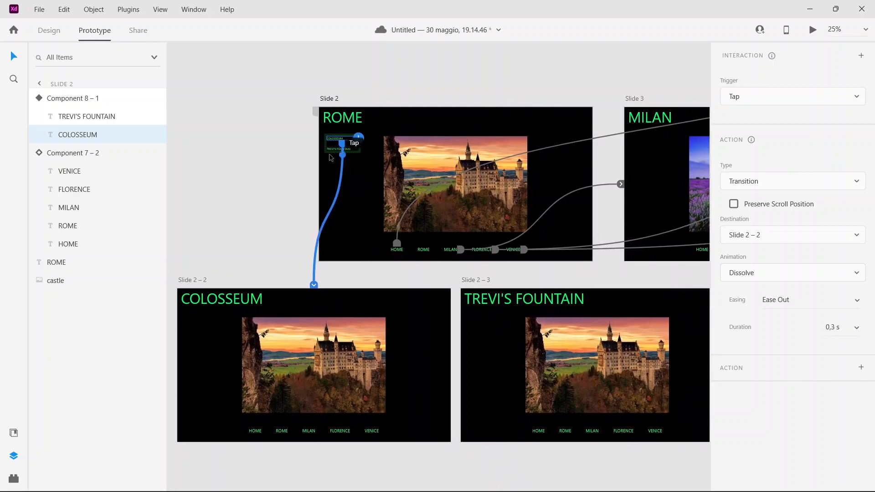
pyautogui.click(333, 151)
pyautogui.moveTo(363, 150); pyautogui.dragTo(549, 336)
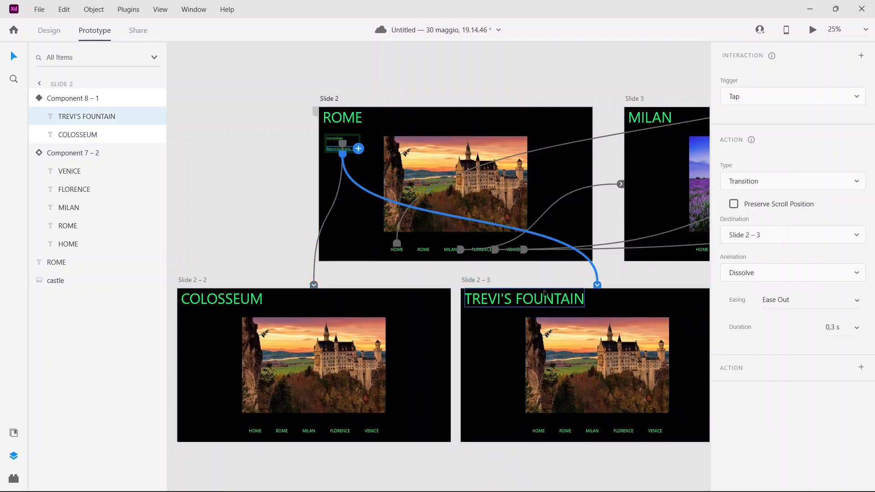
pyautogui.click(259, 154)
# Step: Examine the prototype links running from the COLOSSEUM artboard's navigation footer to the homepage and the city artboards
pyautogui.scroll(-3, 361, 361)
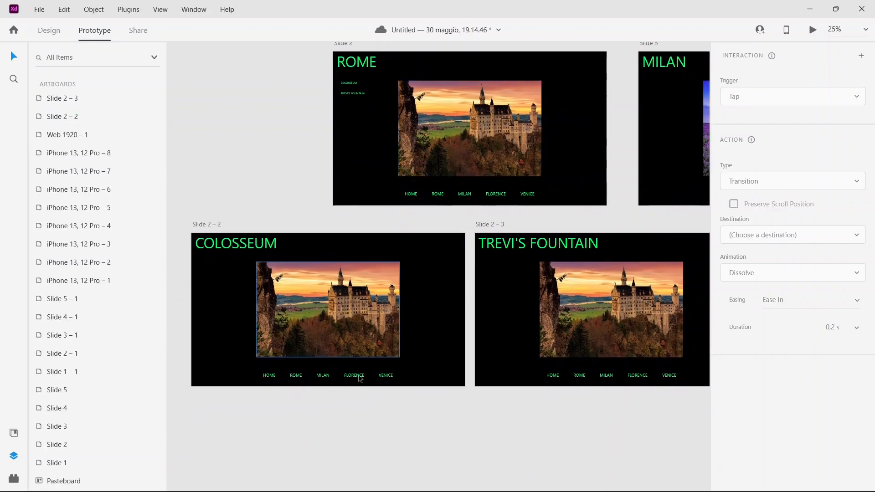
pyautogui.click(208, 223)
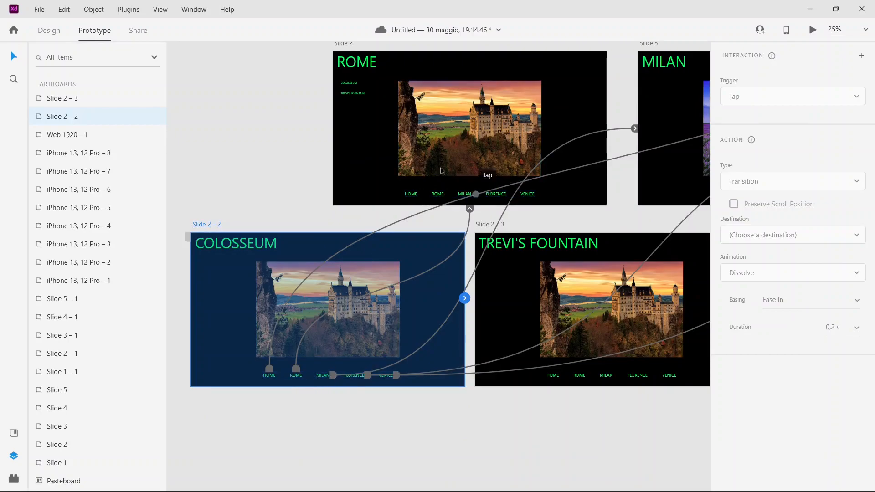
pyautogui.scroll(10, 445, 125)
pyautogui.hscroll(10, 646, 222)
pyautogui.hscroll(-10, 382, 202)
pyautogui.scroll(-9, 464, 170)
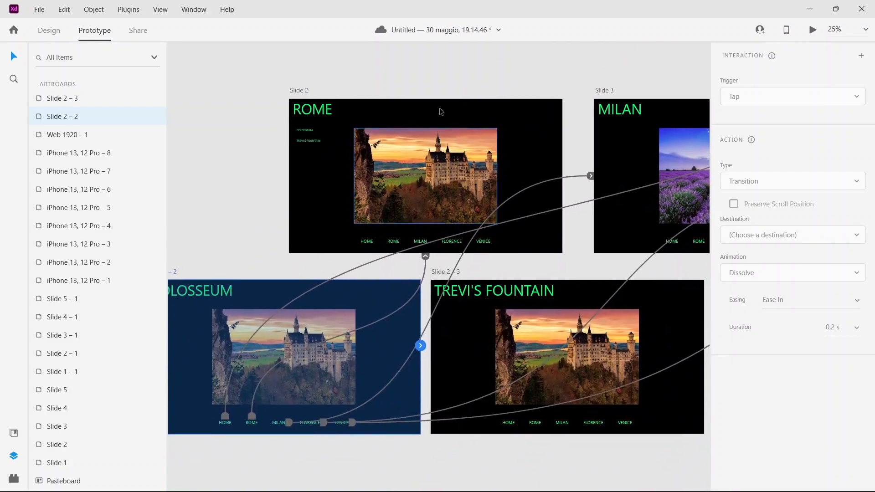
pyautogui.scroll(-3, 493, 83)
pyautogui.hscroll(-2, 493, 83)
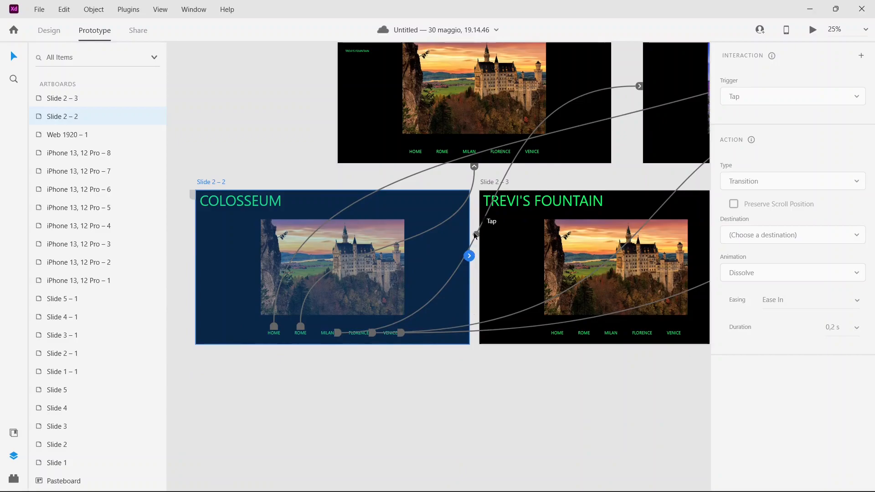
pyautogui.click(273, 118)
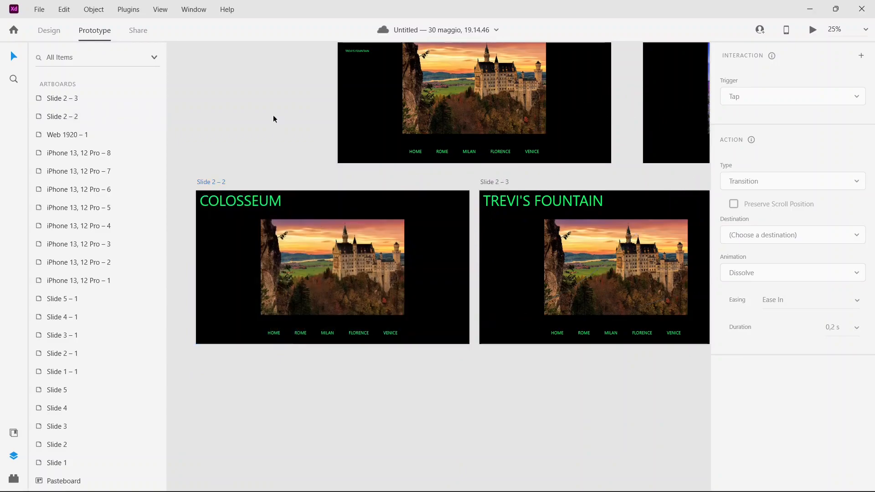
# Step: Select the HOMEPAGE artboard and launch the prototype preview from it
pyautogui.hotkey('ctrl', '-')
pyautogui.moveTo(443, 119); pyautogui.dragTo(238, 179)
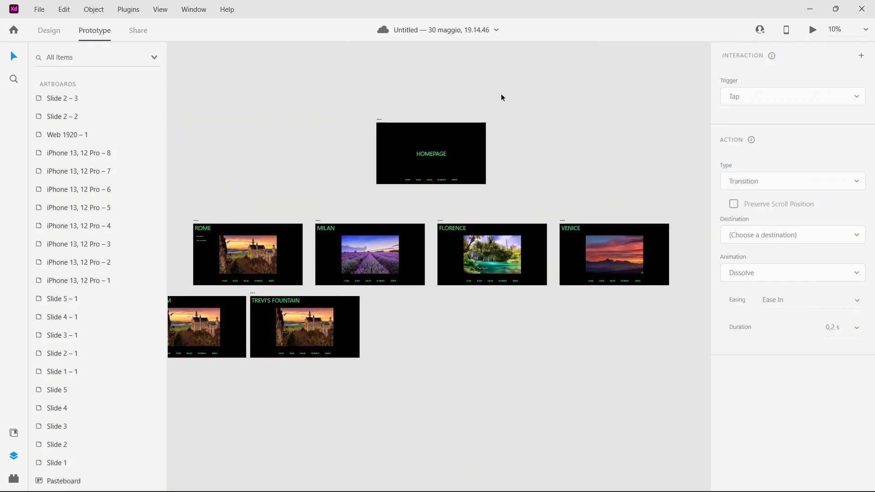
pyautogui.click(379, 119)
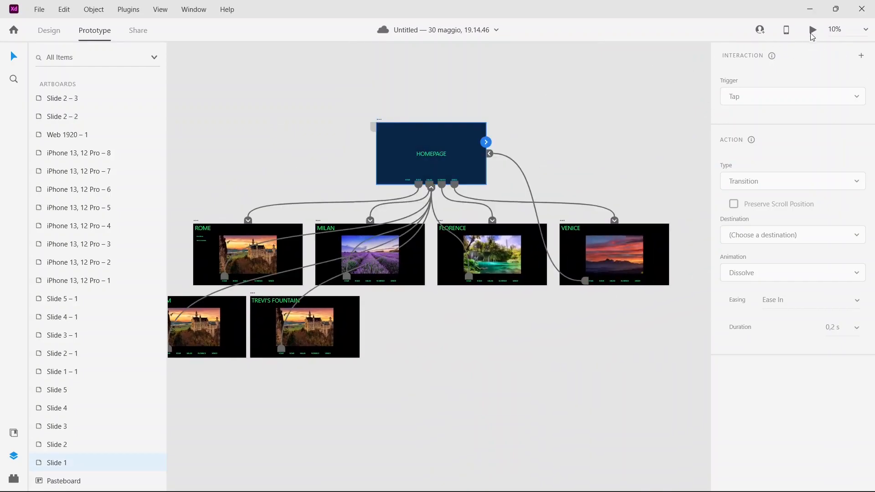
pyautogui.click(813, 30)
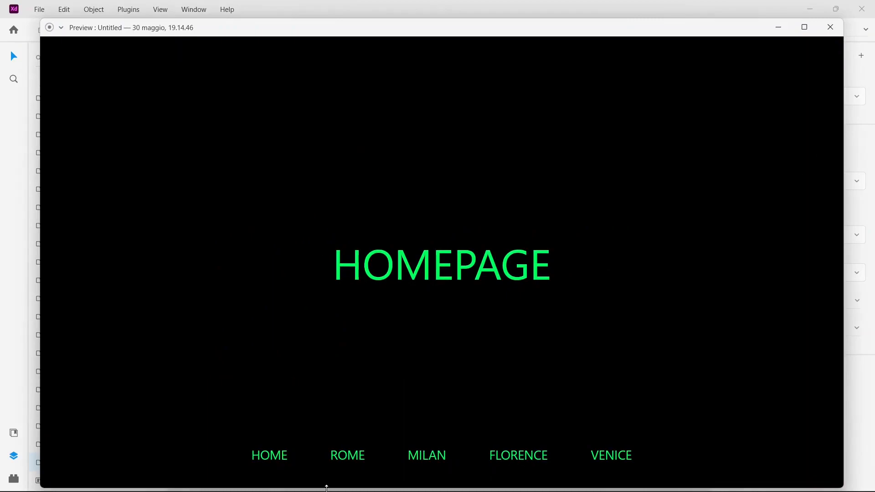
# Step: Test the footer navigation and the COLOSSEUM and TREVI'S FOUNTAIN menu links in the preview, ending on FLORENCE, and close it
pyautogui.click(346, 461)
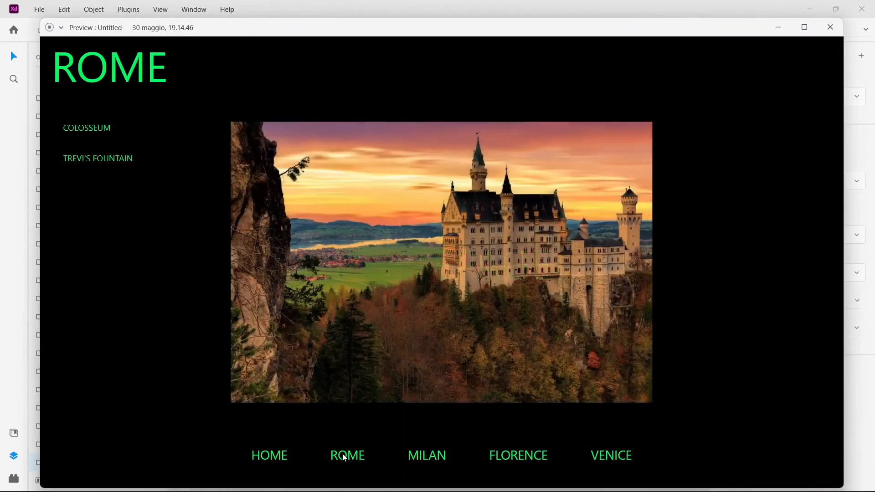
pyautogui.click(101, 131)
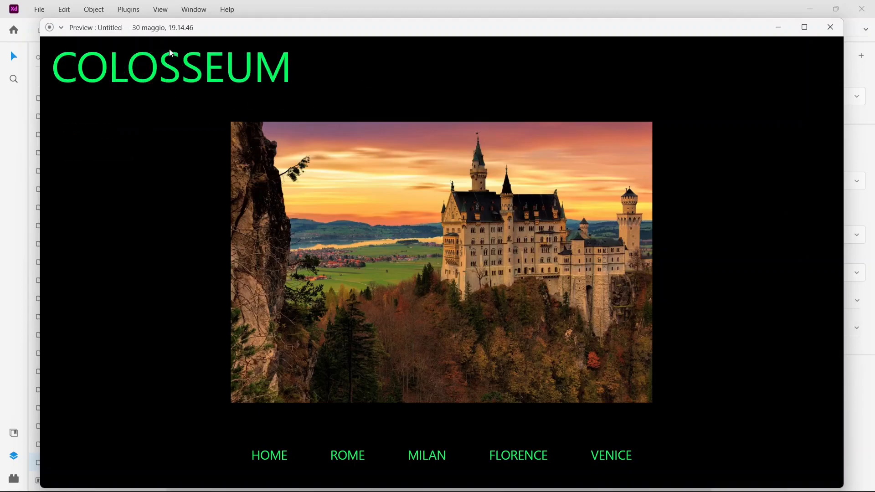
pyautogui.click(358, 454)
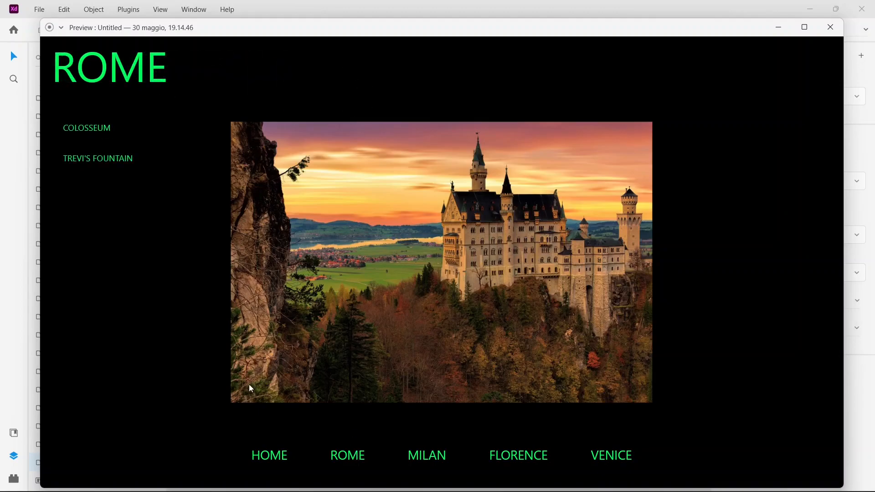
pyautogui.click(271, 455)
pyautogui.click(412, 459)
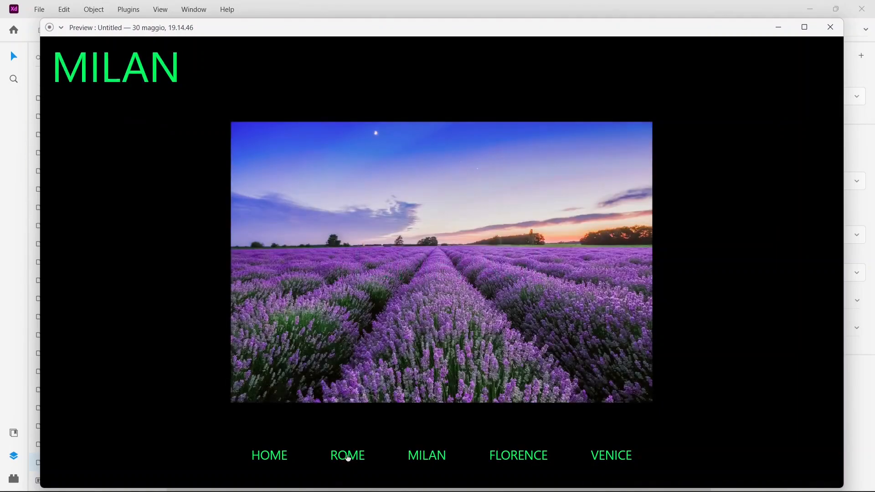
pyautogui.click(348, 457)
pyautogui.click(97, 159)
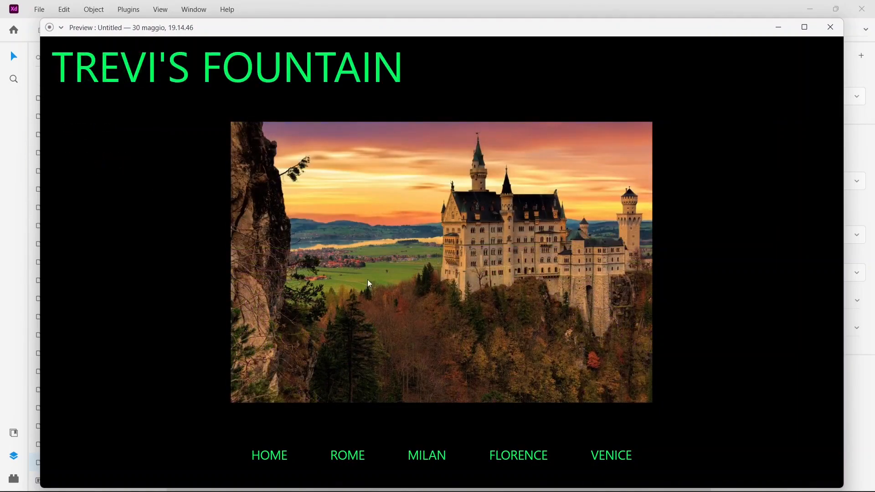
pyautogui.click(531, 454)
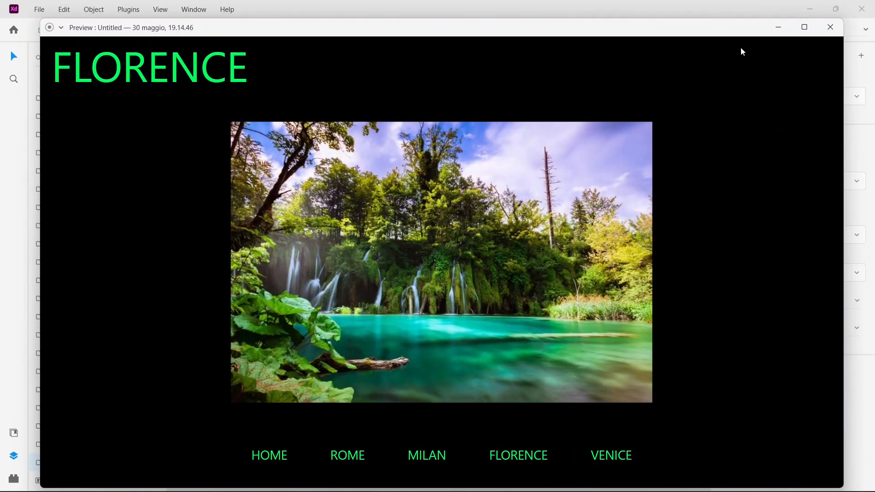
pyautogui.click(831, 27)
# Step: Examine the prototype links connecting the HOMEPAGE artboard with the city artboards and the COLOSSEUM and TREVI'S FOUNTAIN subpages
pyautogui.scroll(-1, 364, 157)
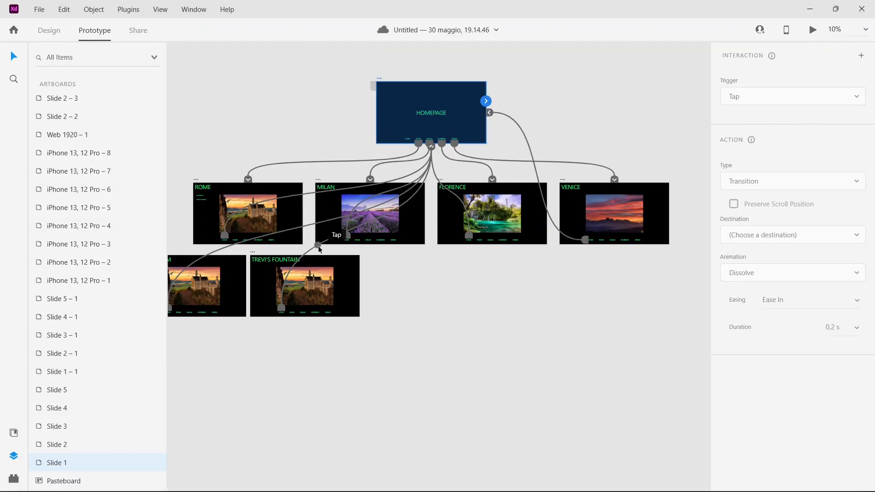
pyautogui.moveTo(384, 303); pyautogui.dragTo(414, 293)
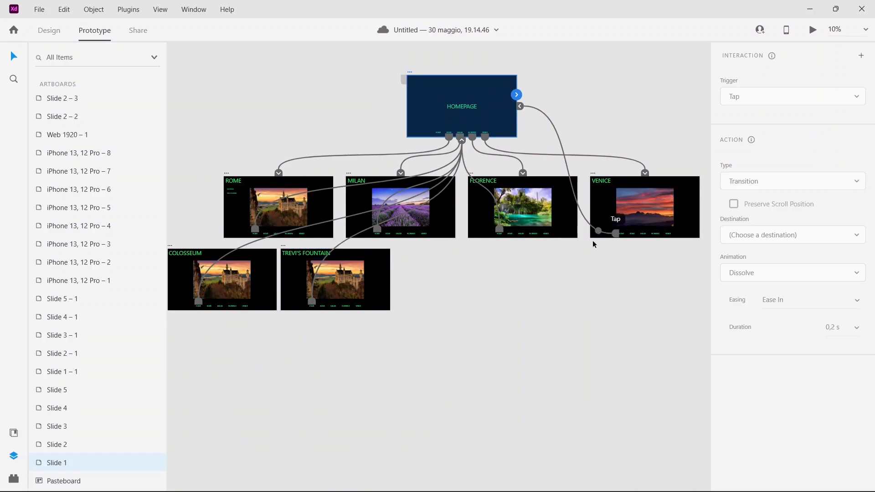
pyautogui.moveTo(532, 303); pyautogui.dragTo(543, 337)
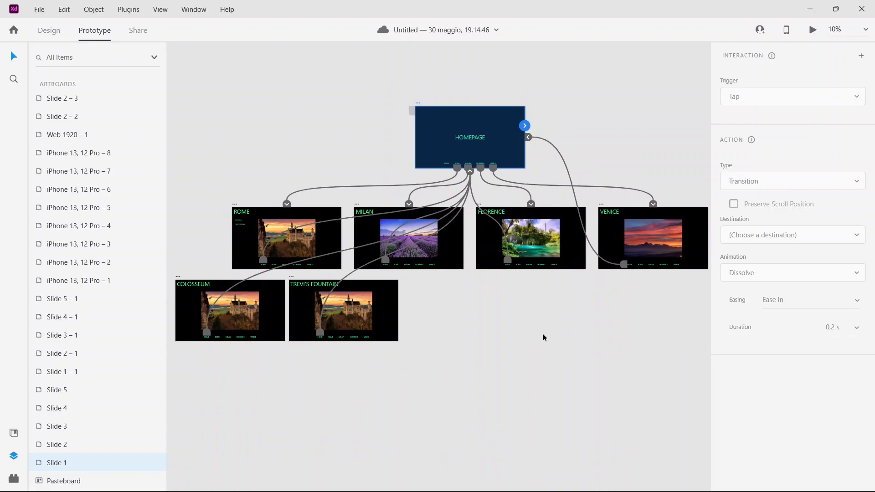
pyautogui.hotkey('ctrl', '-')
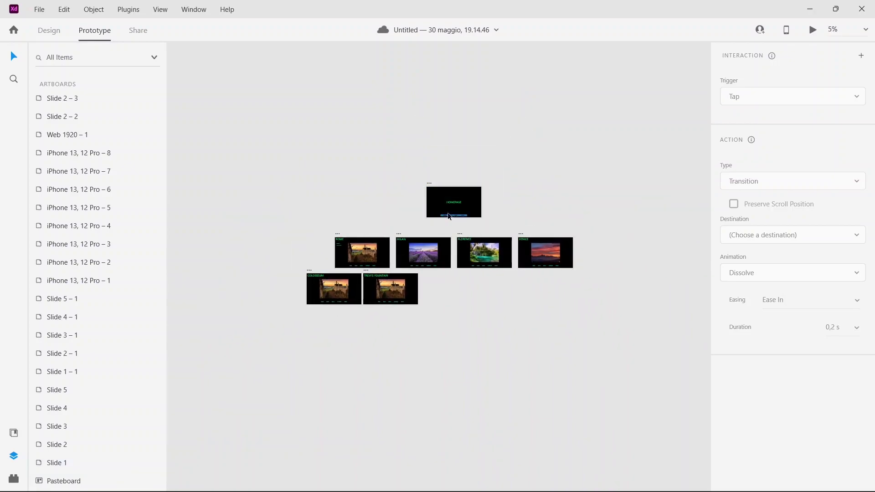
pyautogui.click(430, 183)
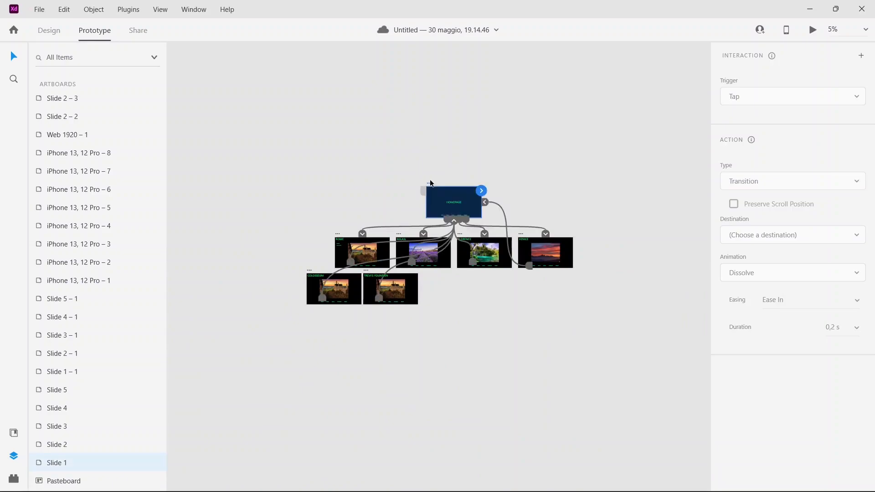
# Step: Examine the available triggers and action types for the HOME link running from the VENICE artboard to the homepage
pyautogui.click(506, 223)
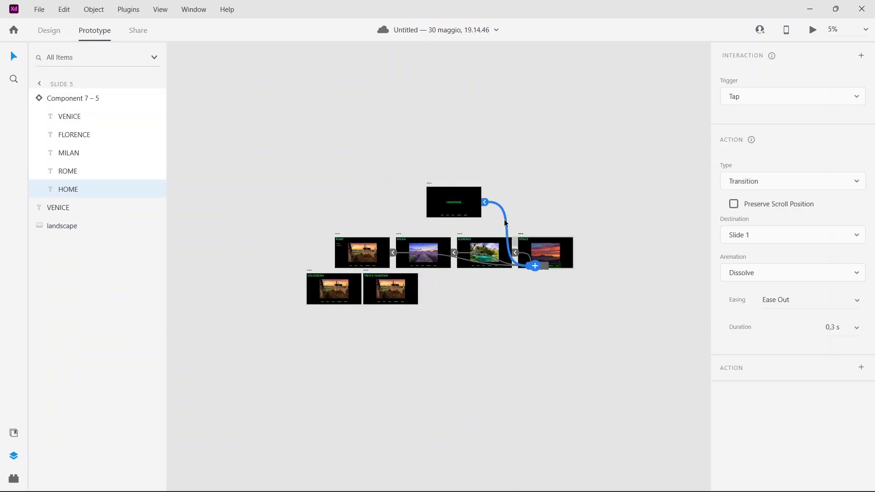
pyautogui.click(855, 107)
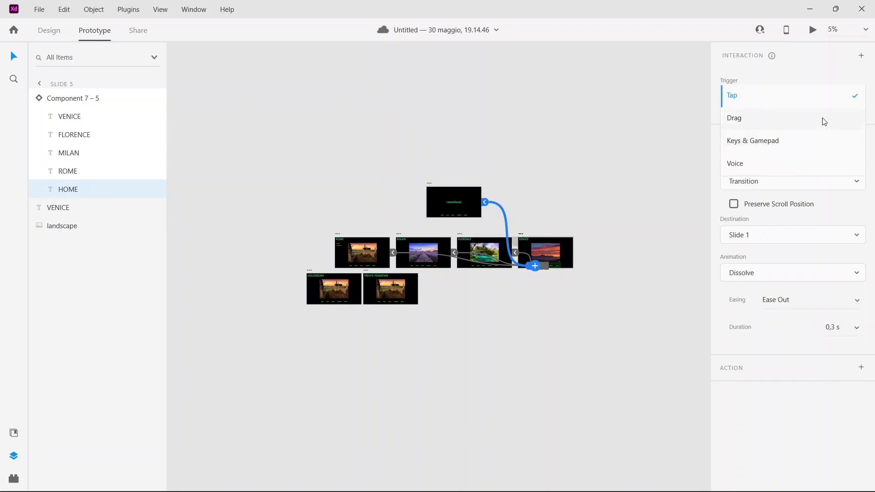
pyautogui.click(615, 154)
pyautogui.click(758, 181)
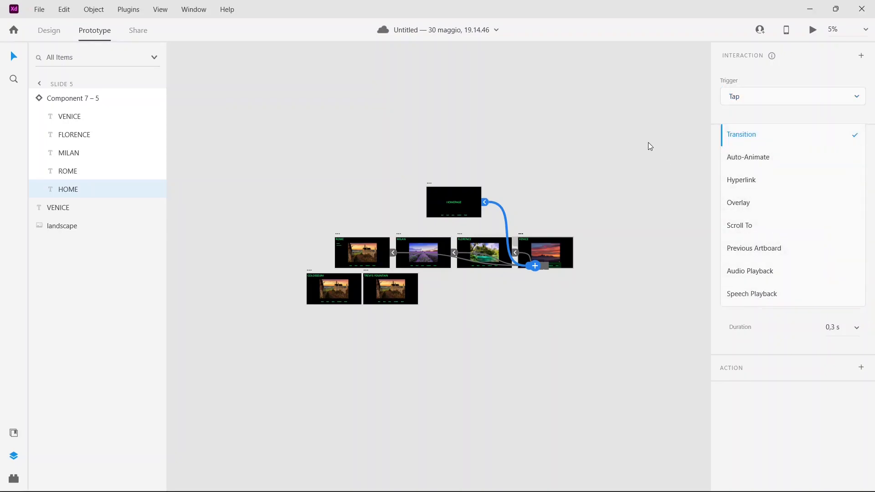
pyautogui.click(670, 145)
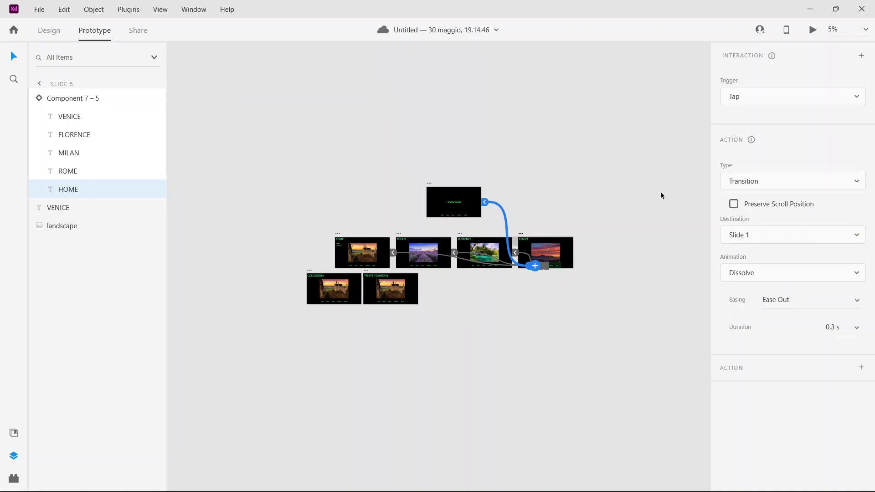
# Step: Preview the lake and flowers image carousel from artboard iPhone 13, 12 Pro – 1, test swiping its images, and close the preview
pyautogui.scroll(-6, 588, 277)
pyautogui.click(332, 285)
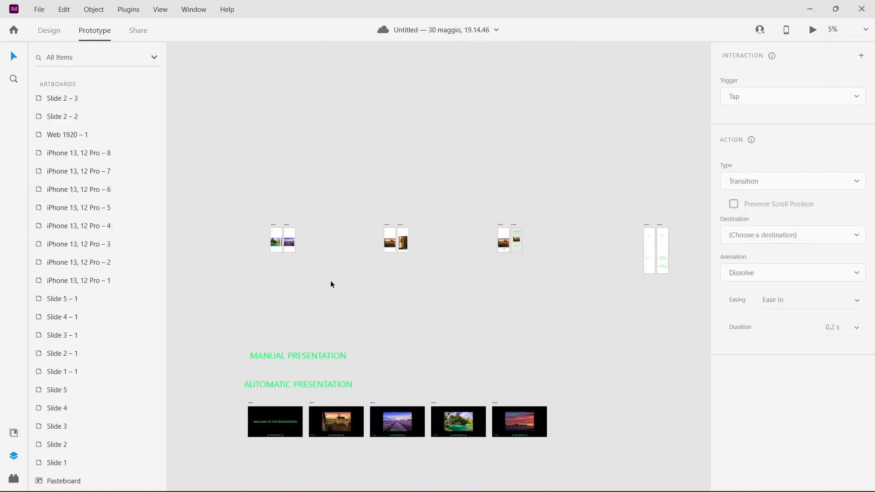
pyautogui.scroll(5, 331, 285)
pyautogui.moveTo(680, 251); pyautogui.dragTo(677, 248)
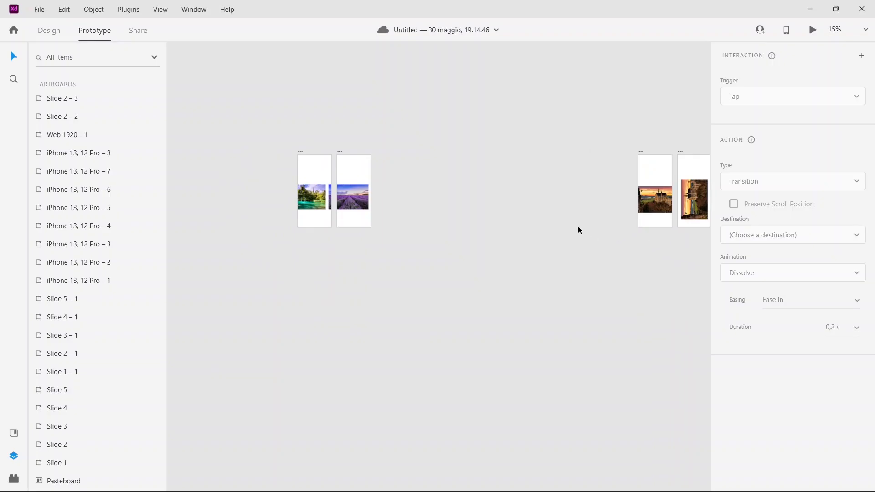
pyautogui.moveTo(578, 227); pyautogui.dragTo(646, 251)
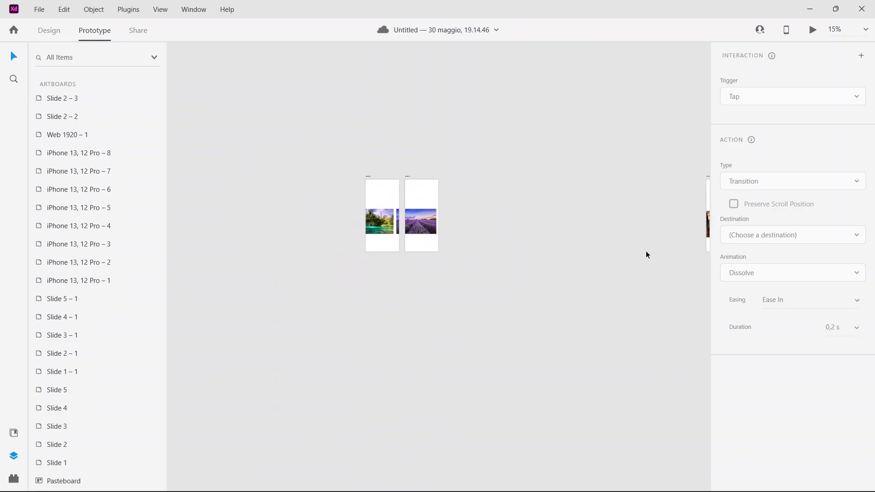
pyautogui.moveTo(553, 222); pyautogui.dragTo(596, 260)
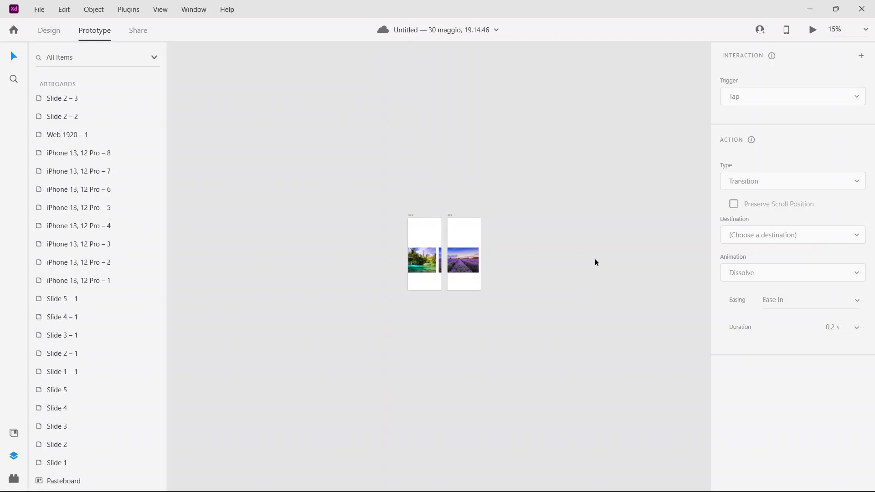
pyautogui.hotkey('ctrl', '+')
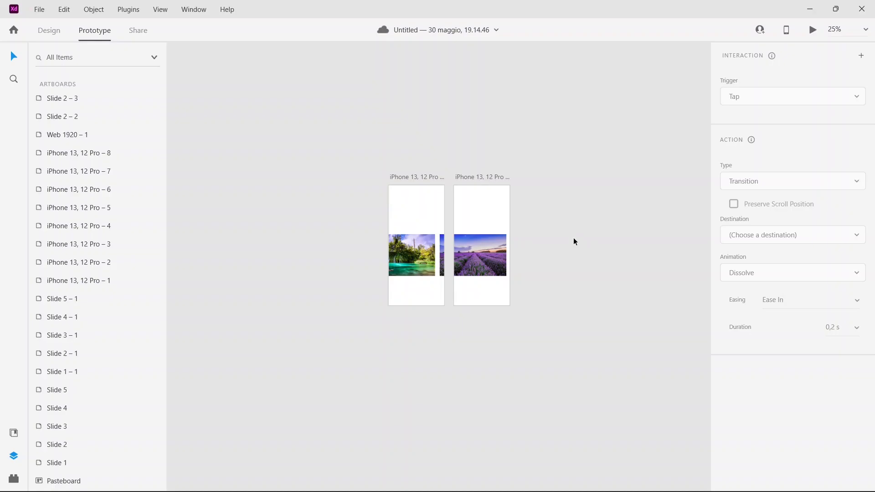
pyautogui.click(417, 177)
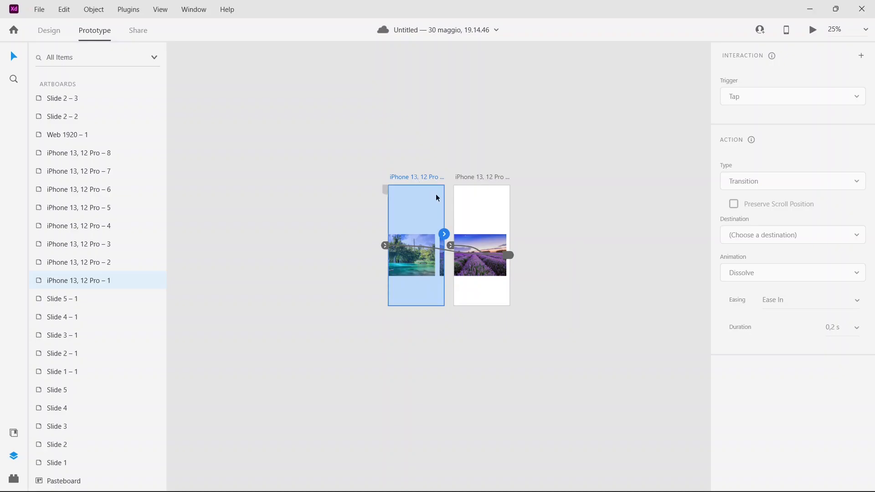
pyautogui.click(814, 32)
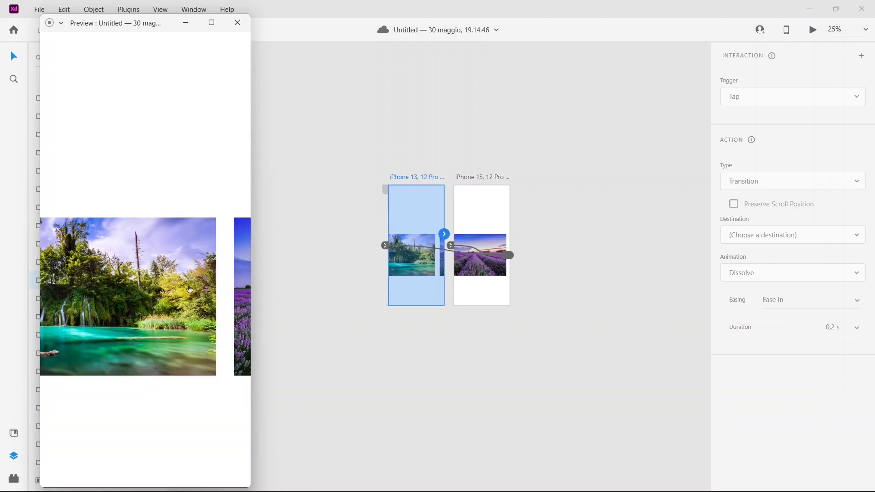
pyautogui.moveTo(225, 294); pyautogui.dragTo(315, 318)
pyautogui.moveTo(189, 301); pyautogui.dragTo(20, 324)
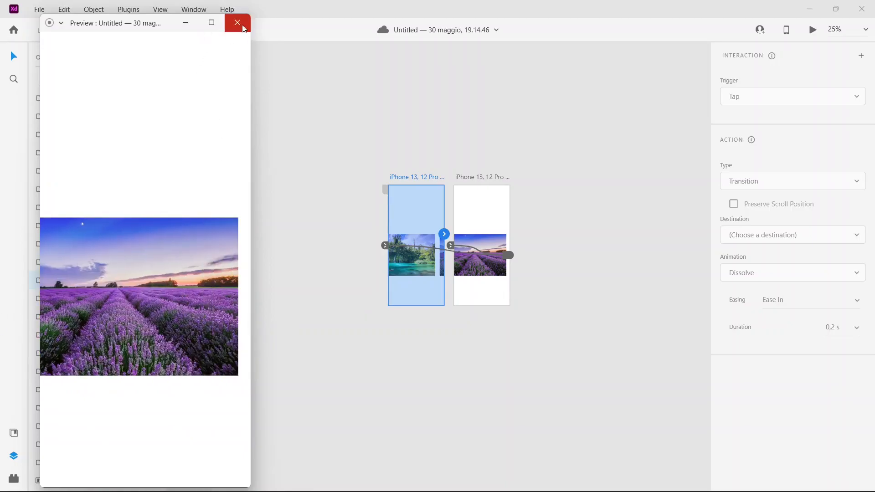
pyautogui.click(238, 22)
# Step: Inspect the interaction settings of the image group that links iPhone 13, 12 Pro – 1 to iPhone 13, 12 Pro – 2
pyautogui.hotkey('ctrl', '=')
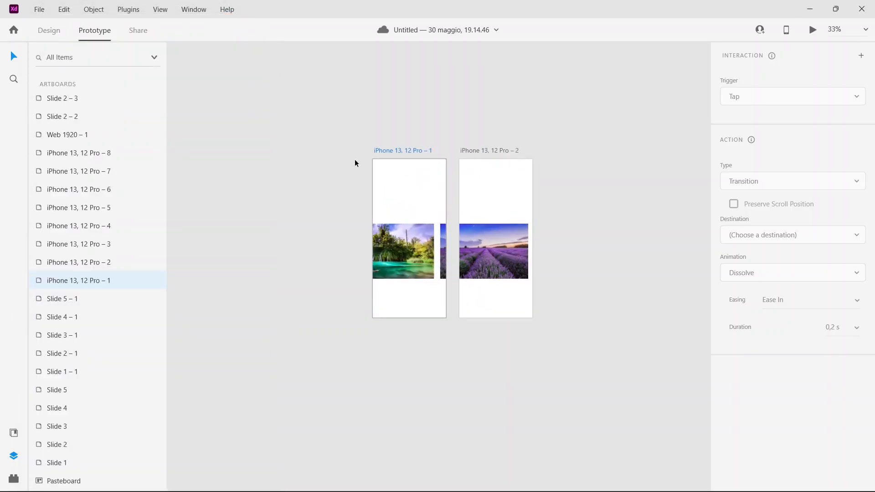
pyautogui.click(449, 239)
pyautogui.click(450, 241)
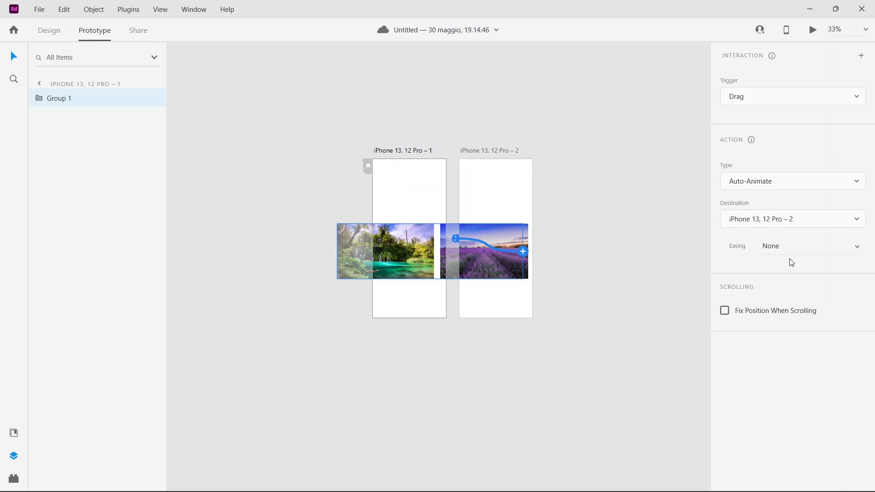
pyautogui.click(607, 280)
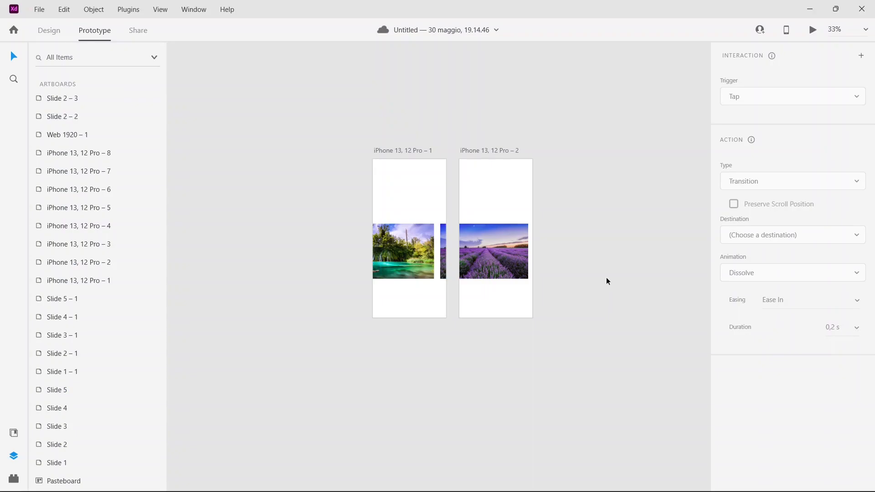
# Step: In Design mode, add a blank 390 × 844 iPhone artboard and place it directly below iPhone 13, 12 Pro – 1
pyautogui.scroll(-3, 606, 279)
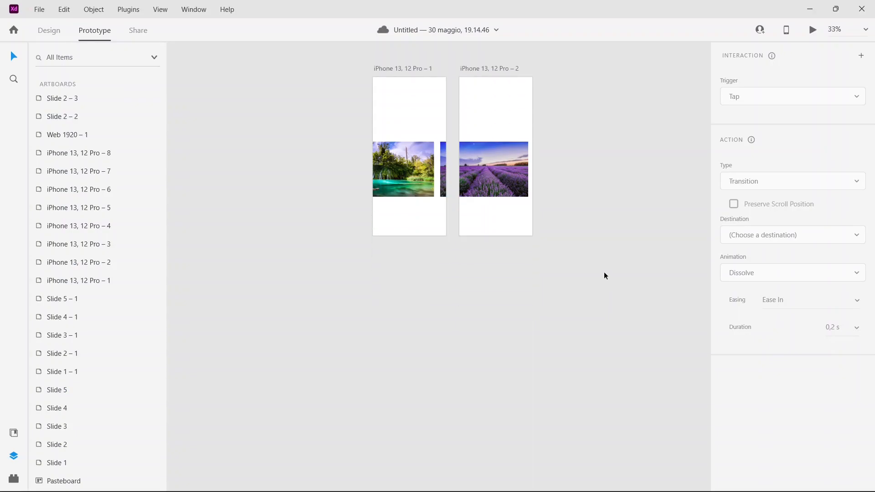
pyautogui.click(48, 30)
pyautogui.click(13, 216)
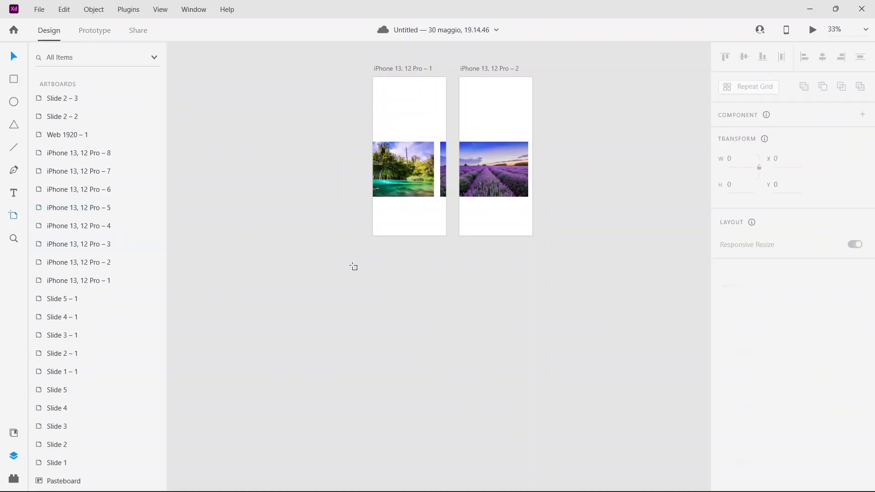
pyautogui.click(373, 248)
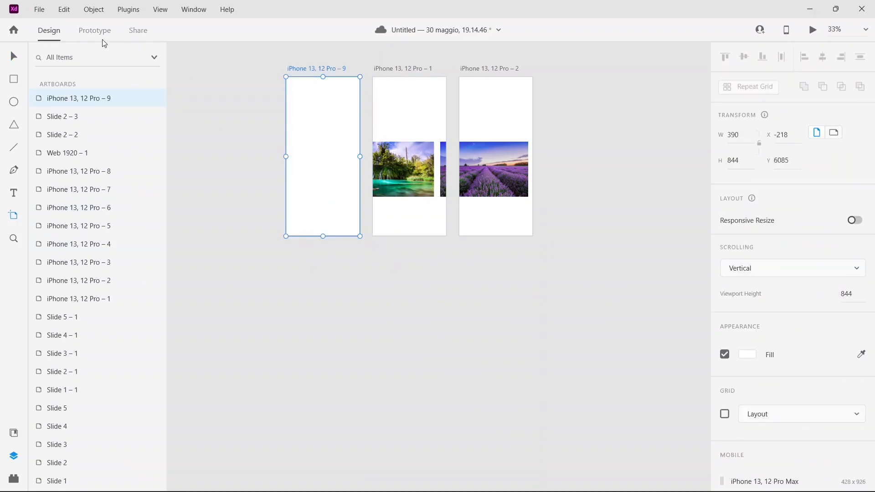
pyautogui.click(13, 57)
pyautogui.moveTo(316, 128); pyautogui.dragTo(403, 310)
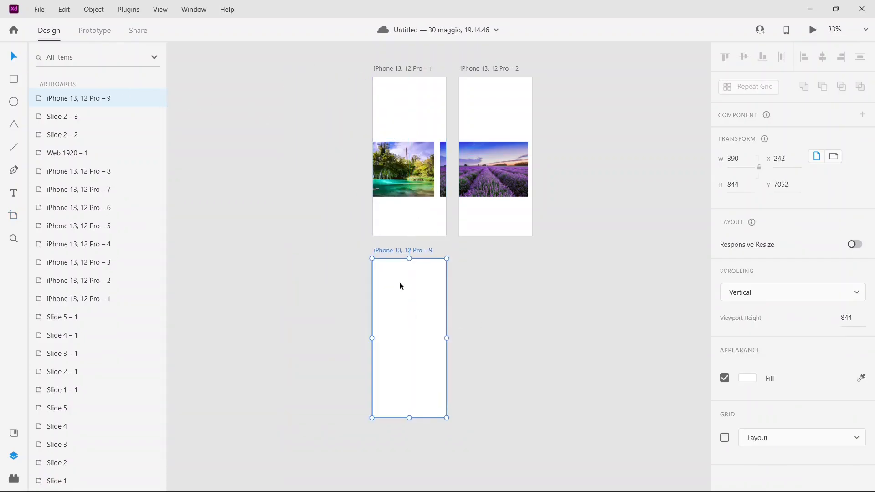
# Step: Place the castle image on the new blank iPhone artboard and scale it to about 460 × 307, overhanging the artboard's left edge
pyautogui.click(425, 479)
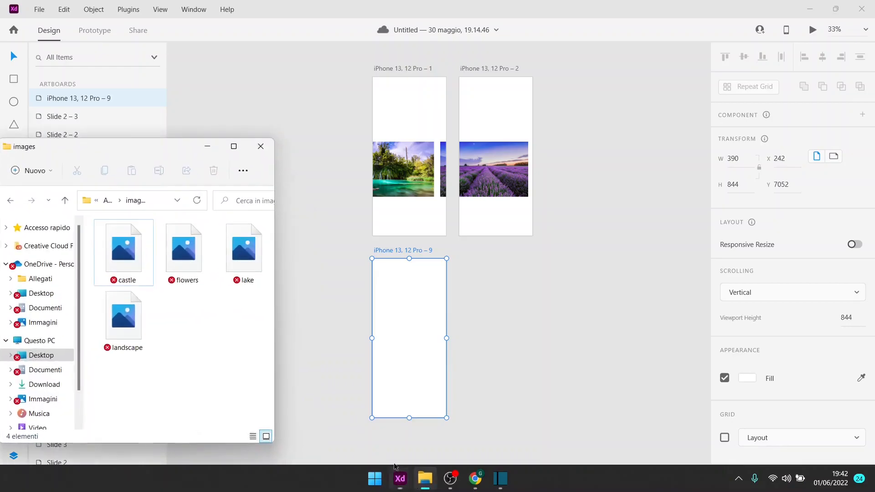
pyautogui.moveTo(123, 256); pyautogui.dragTo(401, 338)
pyautogui.click(208, 146)
pyautogui.moveTo(554, 433); pyautogui.dragTo(513, 410)
pyautogui.moveTo(574, 456); pyautogui.dragTo(417, 368)
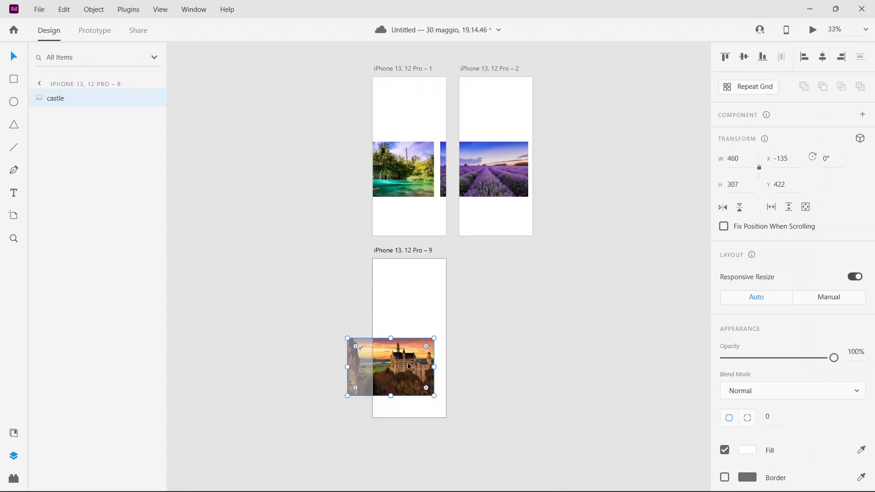
# Step: Place the flowers image beside the castle image on iPhone 13, 12 Pro – 9 and scale it to about 460 × 307, overhanging the artboard's right edge
pyautogui.click(425, 478)
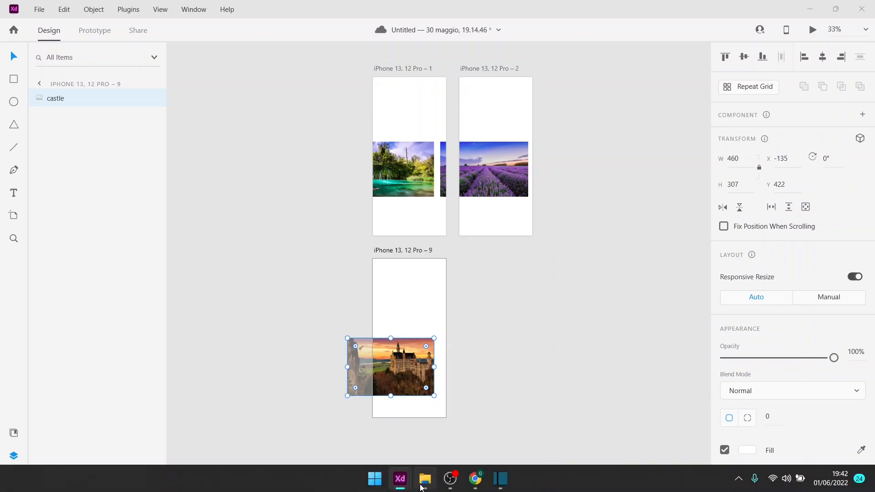
pyautogui.moveTo(185, 251); pyautogui.dragTo(474, 356)
pyautogui.click(207, 146)
pyautogui.moveTo(566, 377); pyautogui.dragTo(526, 365)
pyautogui.scroll(-3, 517, 321)
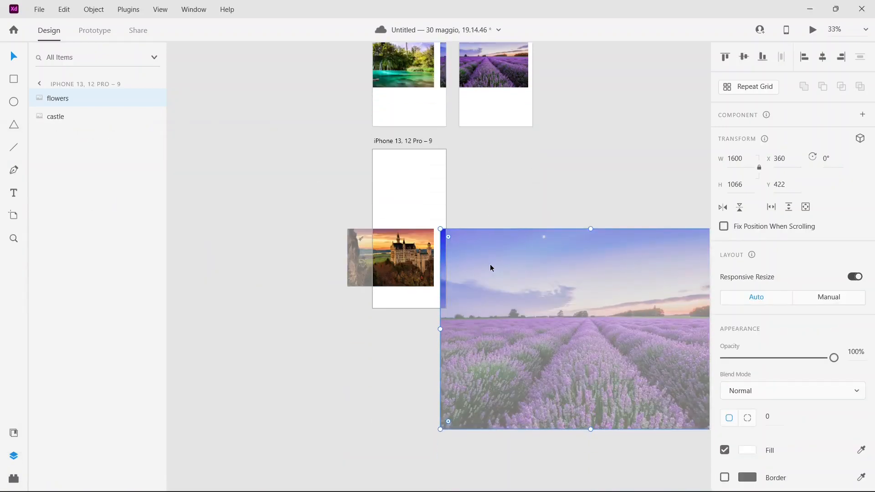
pyautogui.hscroll(3, 544, 451)
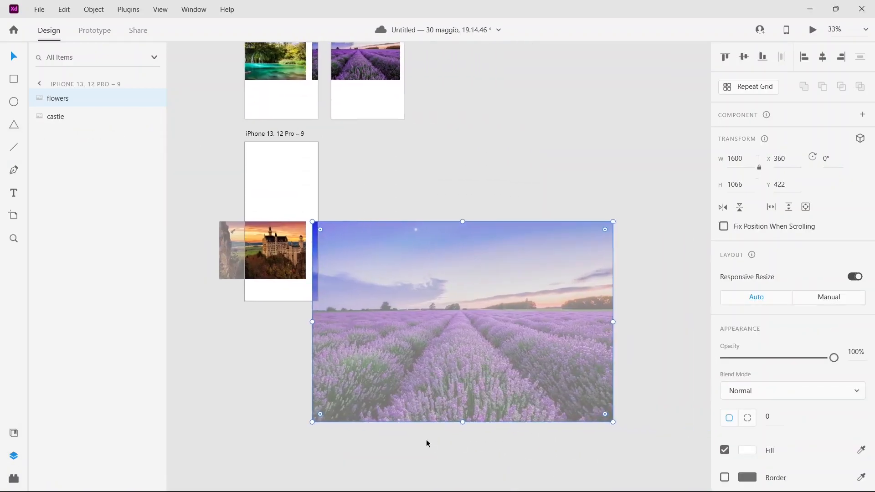
pyautogui.moveTo(611, 420); pyautogui.dragTo(486, 281)
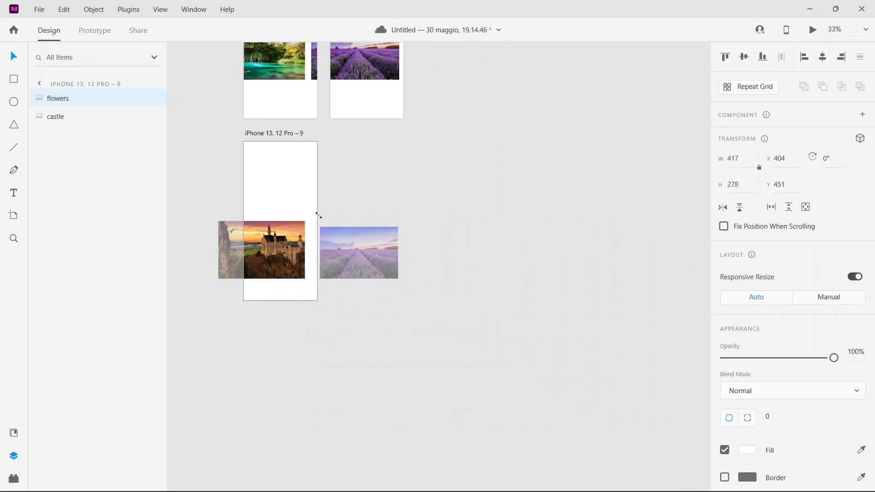
pyautogui.click(426, 212)
pyautogui.click(426, 211)
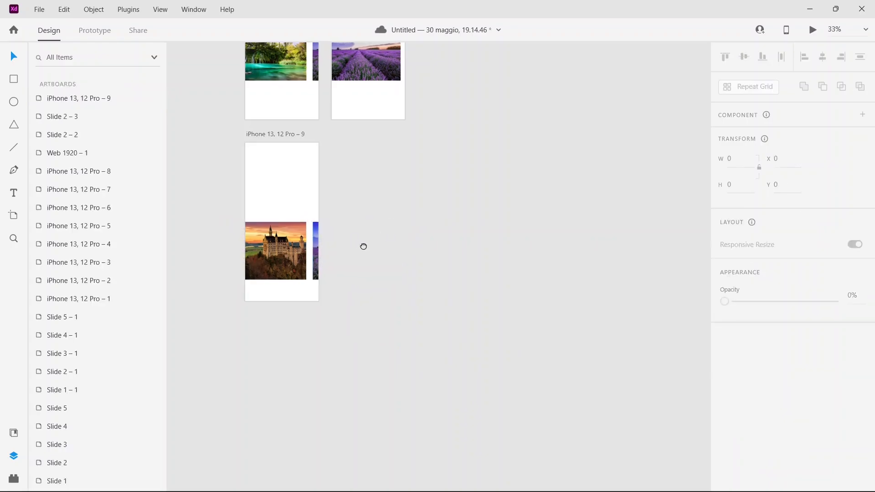
# Step: Group the castle and flowers images on artboard iPhone 13, 12 Pro – 9
pyautogui.scroll(3, 357, 245)
pyautogui.hscroll(-3, 357, 244)
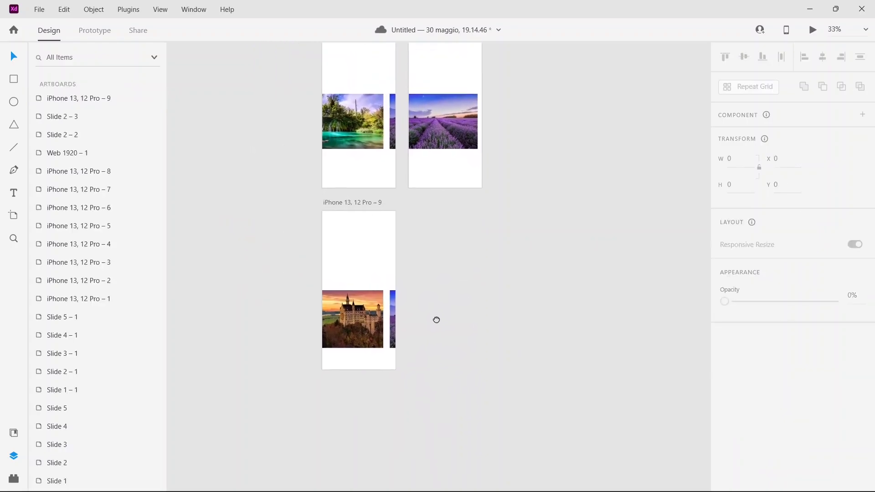
pyautogui.click(378, 334)
pyautogui.keyDown('shift'); pyautogui.click(413, 336); pyautogui.keyUp('shift')
pyautogui.rightClick(440, 341)
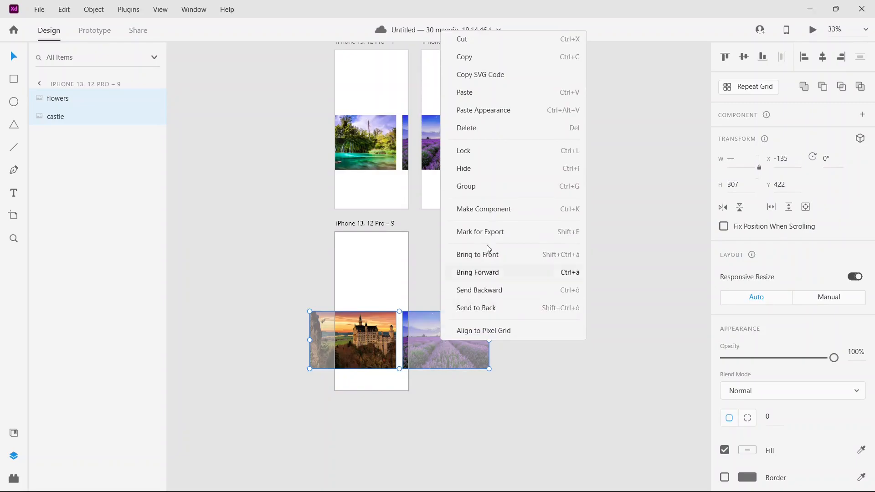
pyautogui.click(469, 187)
pyautogui.click(496, 264)
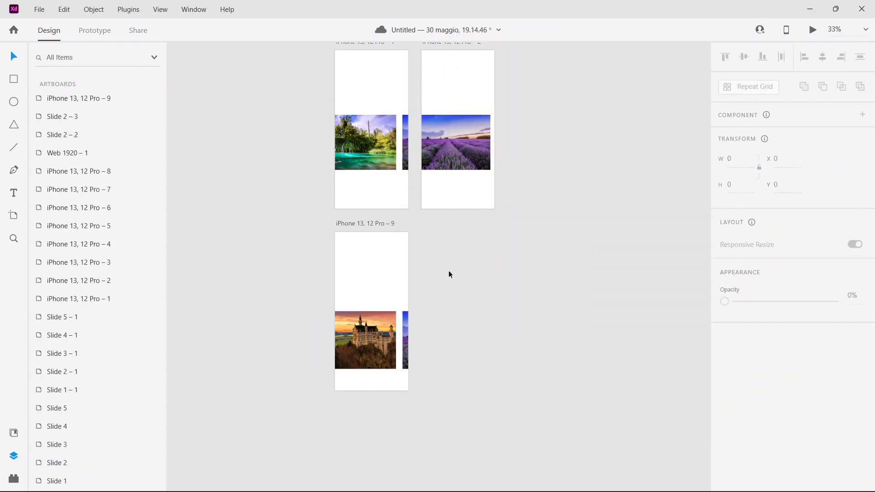
# Step: Duplicate artboard iPhone 13, 12 Pro – 9 and shift the copy's image group left to X -594, bringing the flowers image into the artboard
pyautogui.click(363, 224)
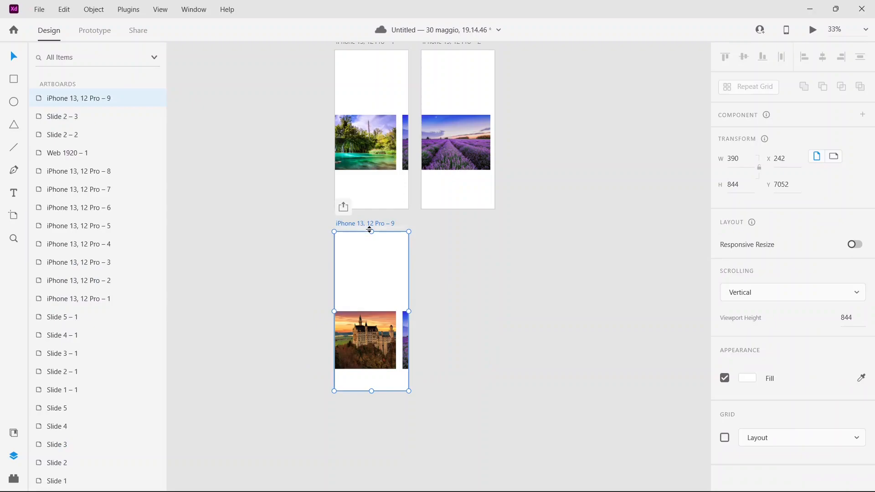
pyautogui.hotkey('ctrl', 'd')
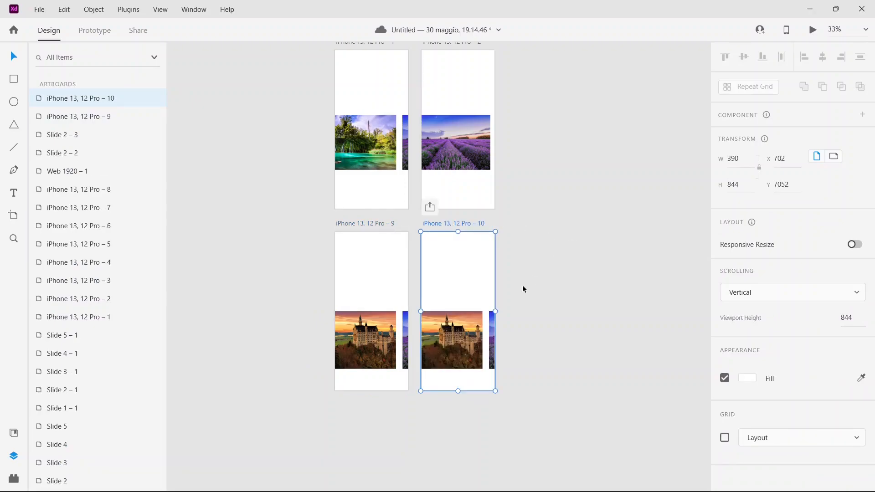
pyautogui.click(469, 338)
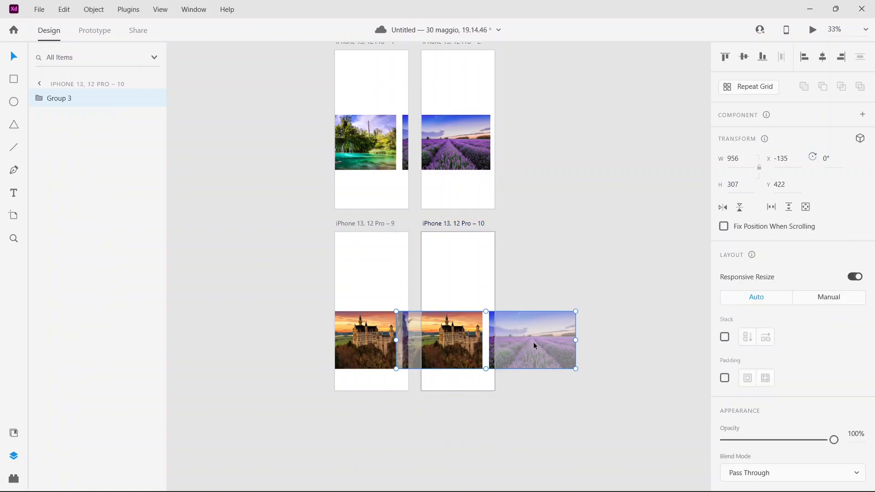
pyautogui.moveTo(544, 345); pyautogui.dragTo(461, 340)
pyautogui.hotkey('ctrl', '1')
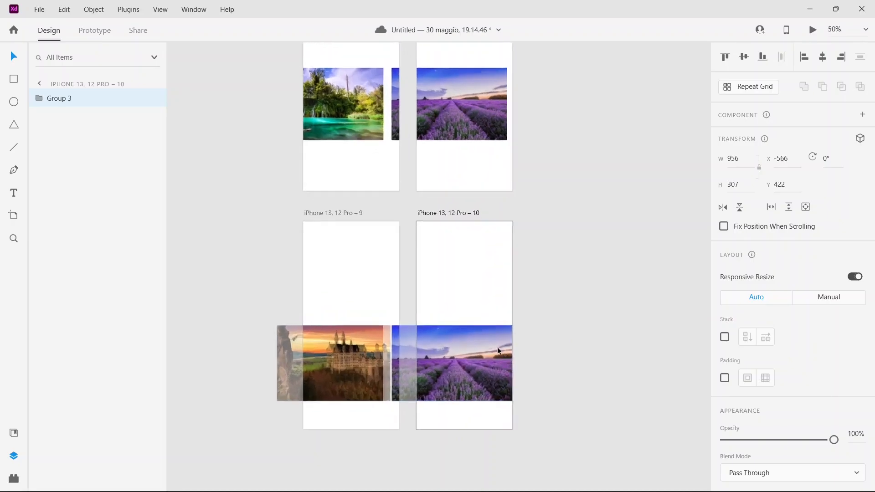
pyautogui.scroll(-3, 492, 342)
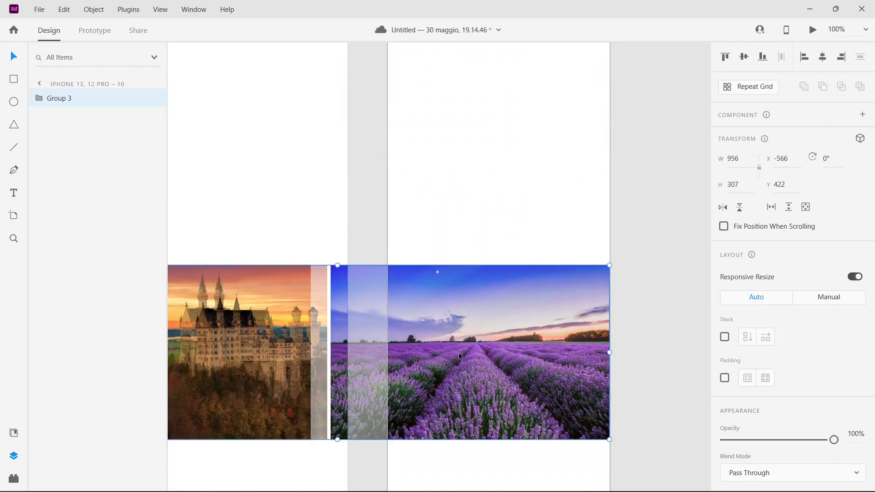
pyautogui.moveTo(549, 361); pyautogui.dragTo(535, 360)
pyautogui.click(664, 250)
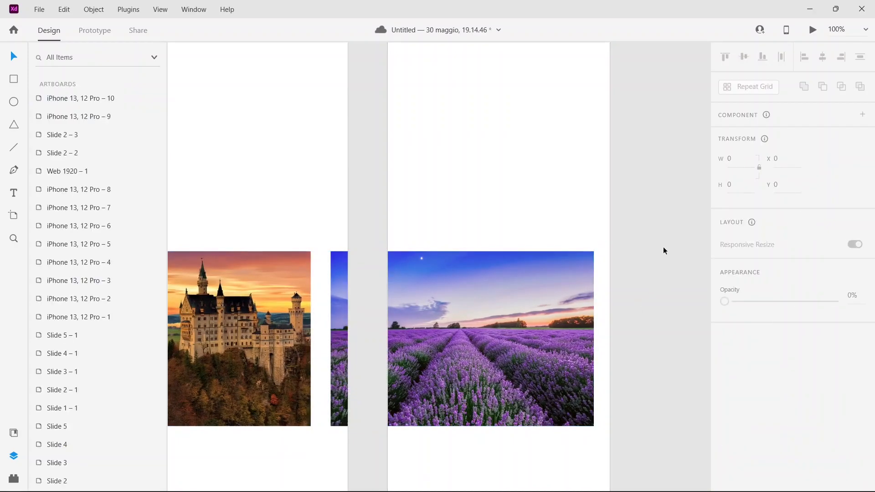
# Step: Compare the positions of the image groups on artboards iPhone 13, 12 Pro – 9 and iPhone 13, 12 Pro – 10
pyautogui.hotkey('ctrl', '-')
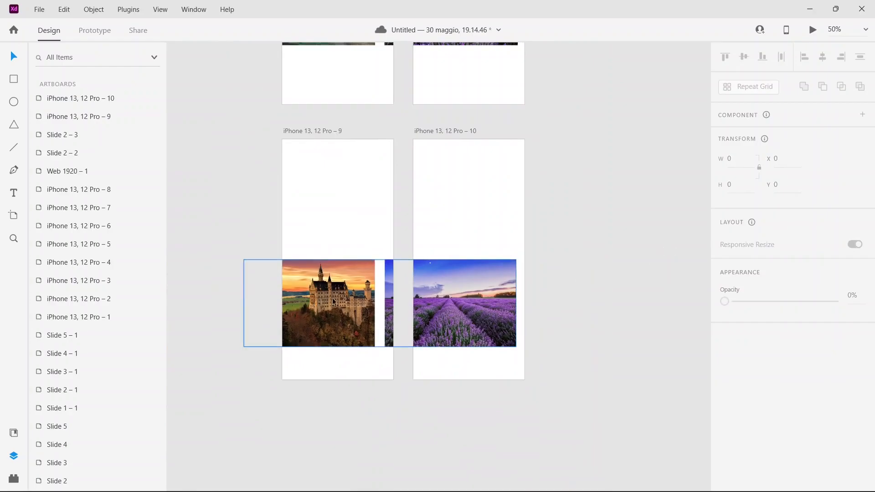
pyautogui.click(310, 294)
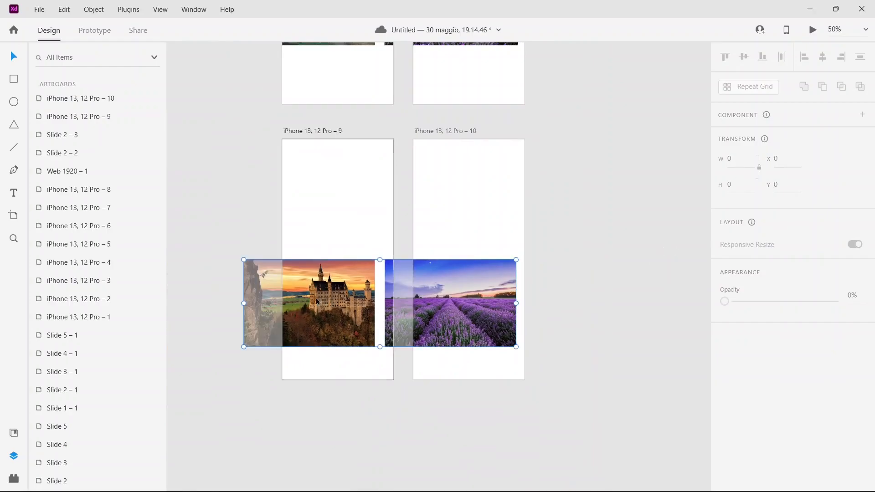
pyautogui.click(549, 274)
pyautogui.click(502, 306)
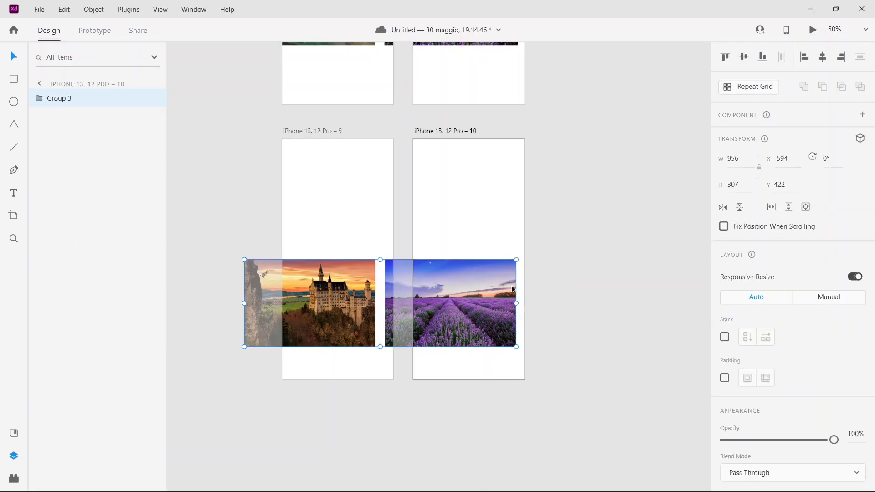
pyautogui.click(596, 283)
# Step: In Prototype mode, link the image group on iPhone 13, 12 Pro – 9 to iPhone 13, 12 Pro – 10 with a Drag trigger and Auto-Animate
pyautogui.click(101, 31)
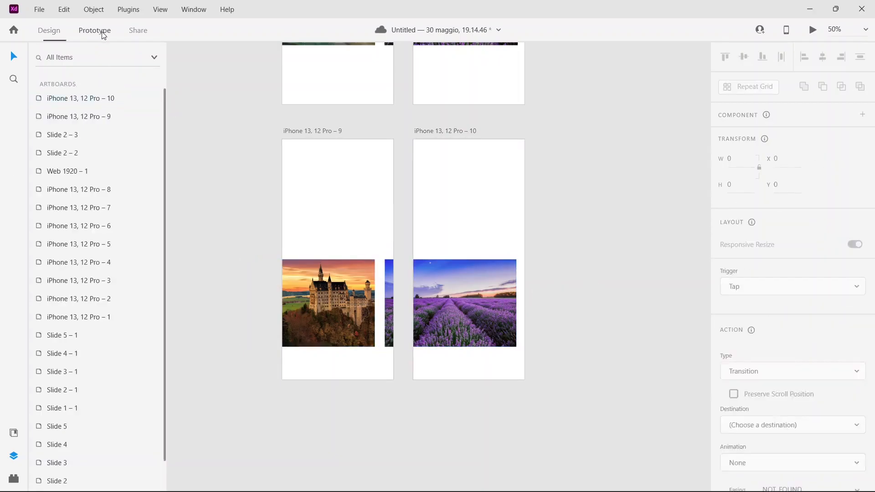
pyautogui.click(289, 304)
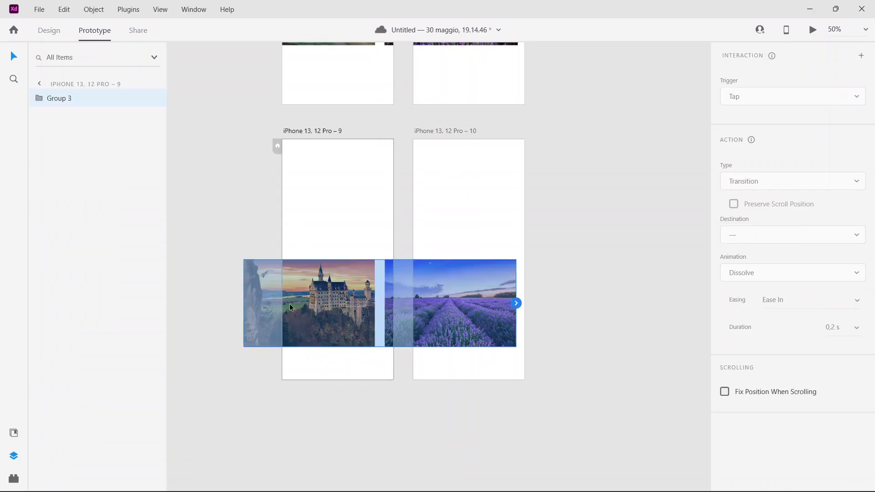
pyautogui.click(335, 228)
pyautogui.click(326, 308)
pyautogui.moveTo(516, 304); pyautogui.dragTo(479, 202)
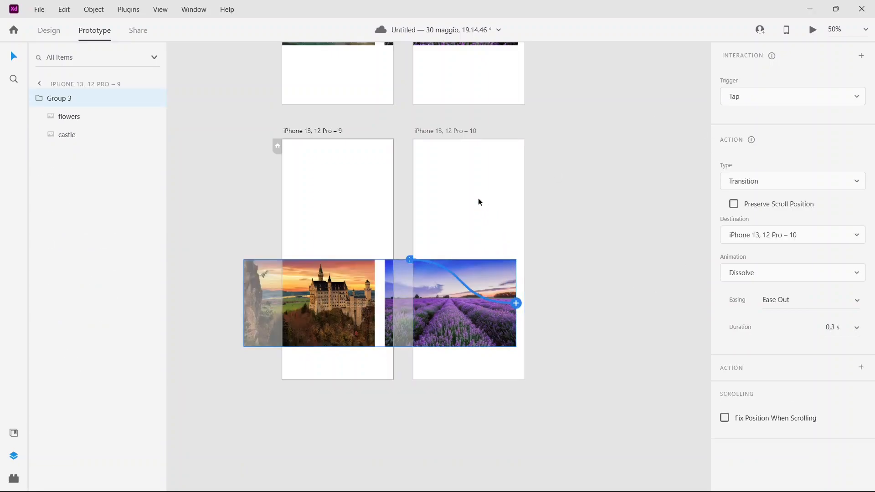
pyautogui.click(760, 97)
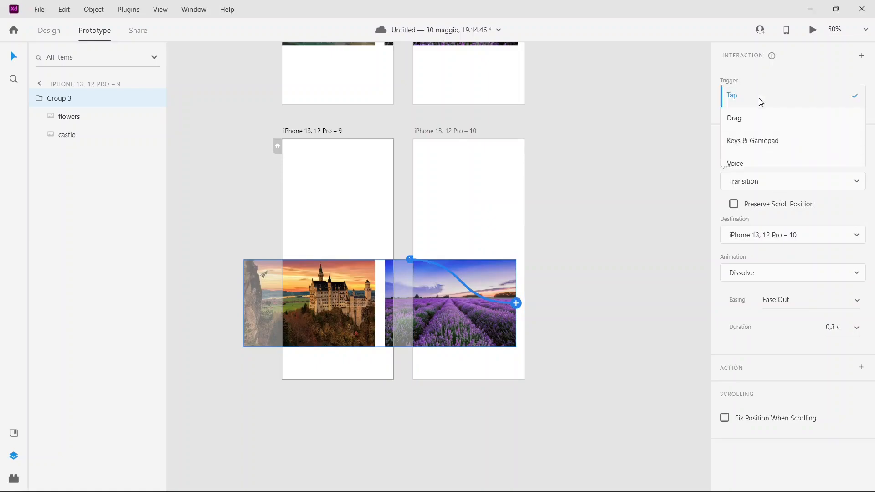
pyautogui.click(760, 118)
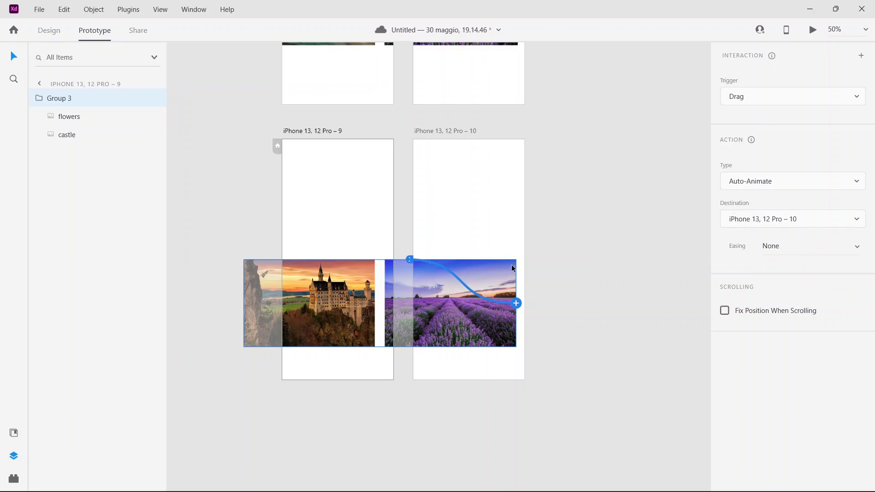
pyautogui.click(512, 234)
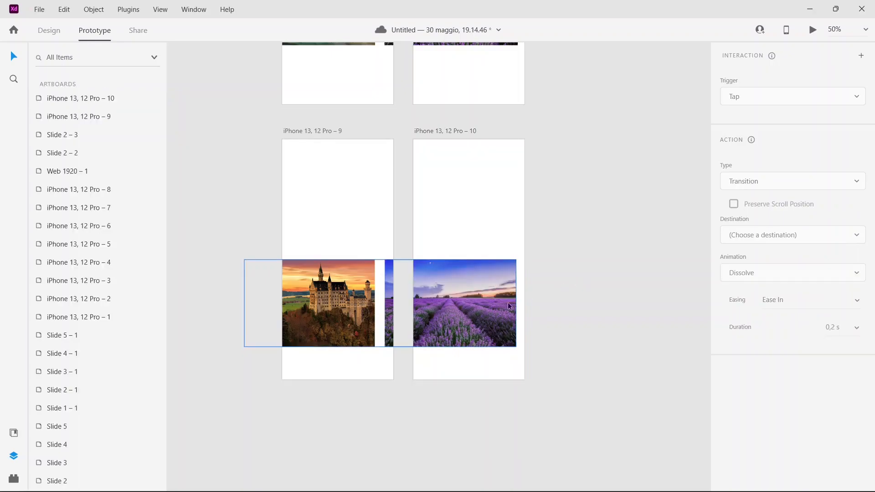
# Step: Select the image group on artboard iPhone 13, 12 Pro – 10 and bring up its object commands
pyautogui.click(497, 345)
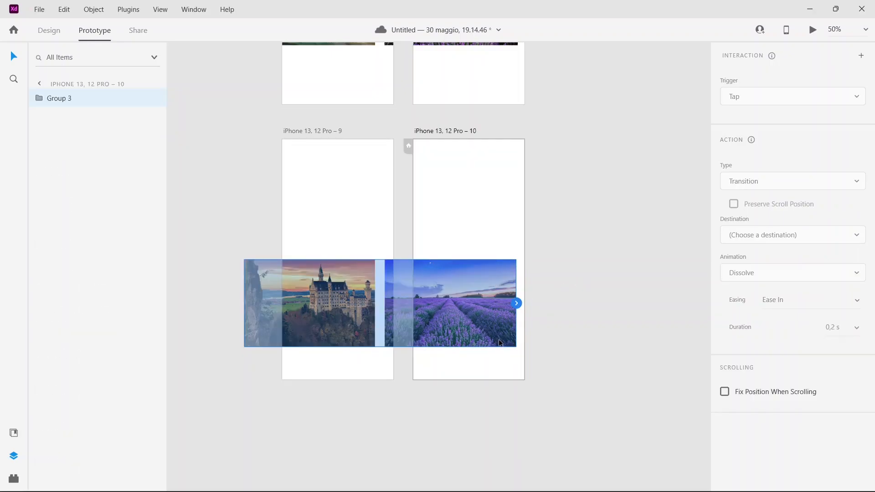
pyautogui.rightClick(505, 331)
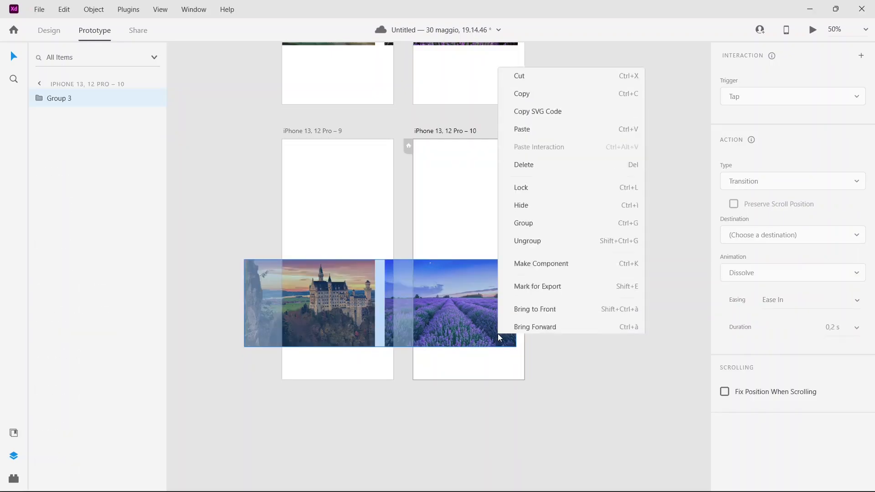
# Step: Link the photo group on iPhone 13, 12 Pro – 10 to iPhone 13, 12 Pro – 9 with a Drag trigger and Auto-Animate
pyautogui.click(524, 302)
pyautogui.click(497, 217)
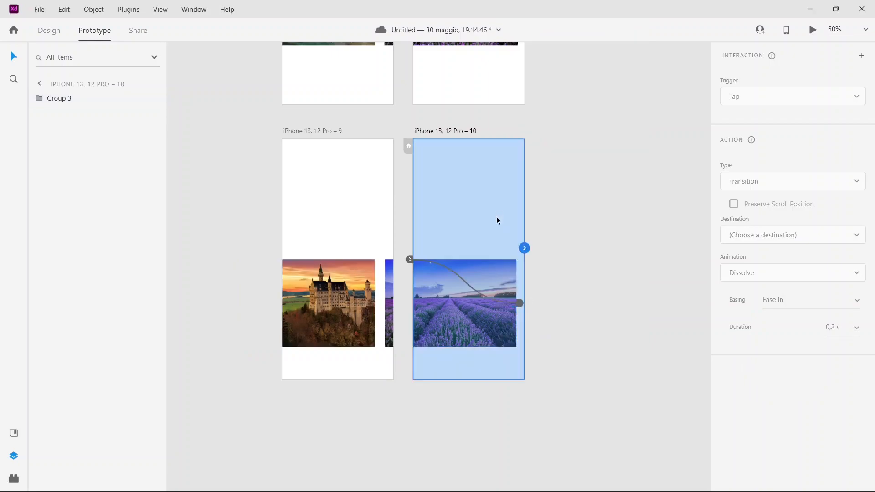
pyautogui.click(452, 343)
pyautogui.moveTo(517, 304); pyautogui.dragTo(379, 218)
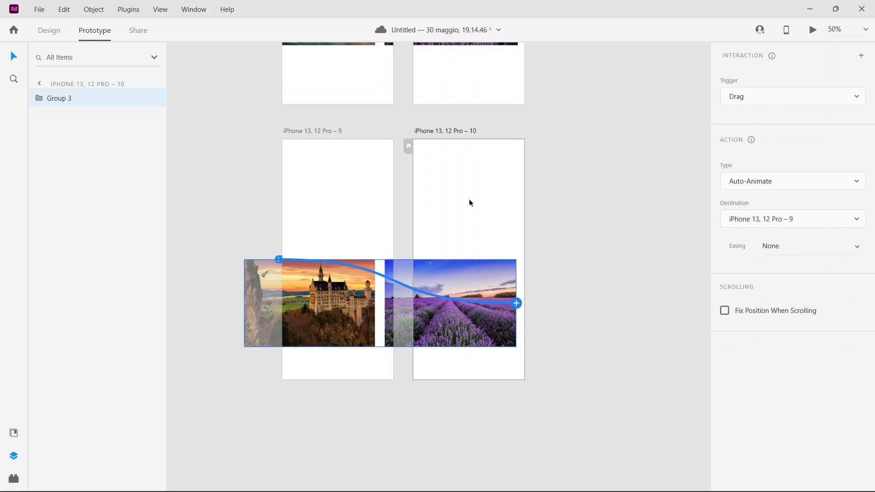
pyautogui.click(587, 177)
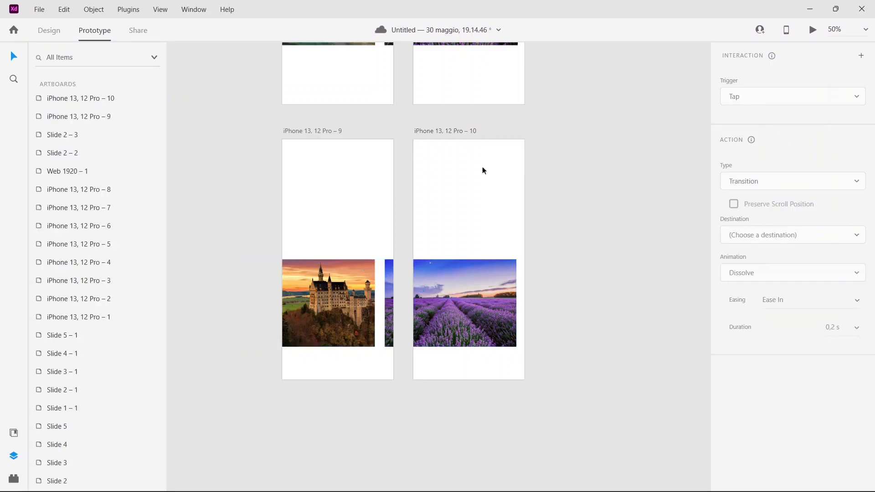
# Step: Preview the prototype from iPhone 13, 12 Pro – 9 and test swiping sideways between the castle and lavender photos
pyautogui.click(335, 135)
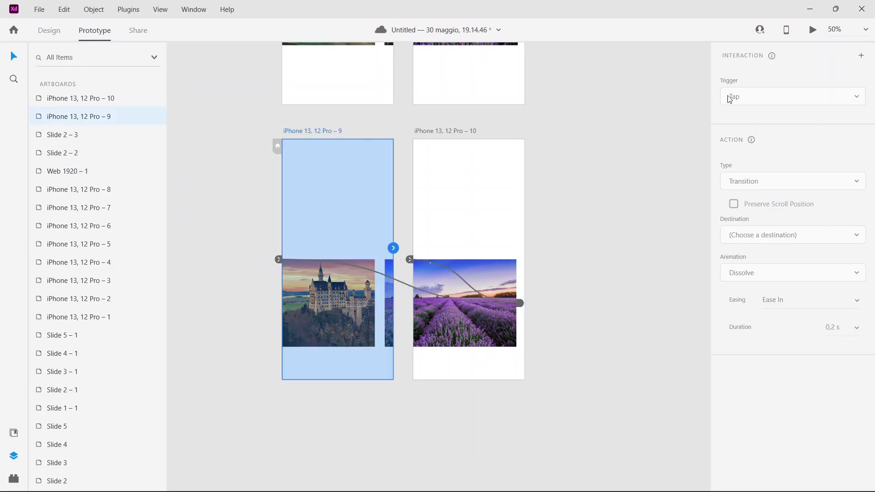
pyautogui.click(812, 30)
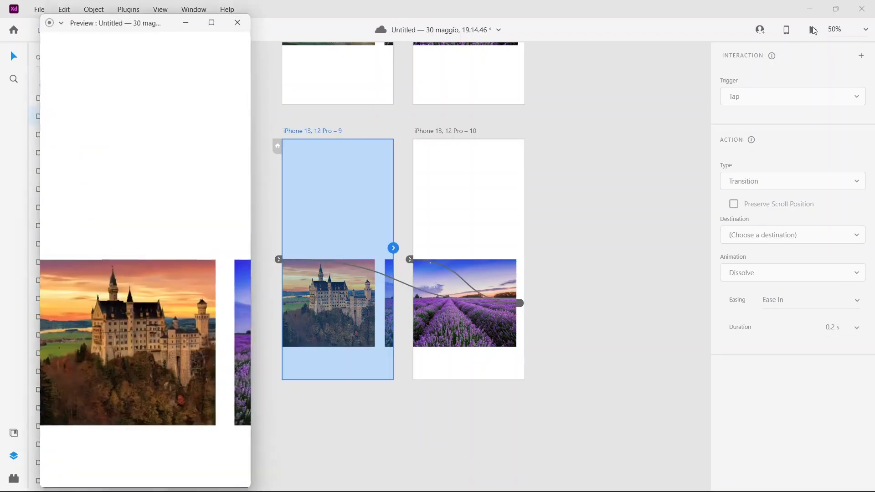
pyautogui.moveTo(217, 332); pyautogui.dragTo(9, 348)
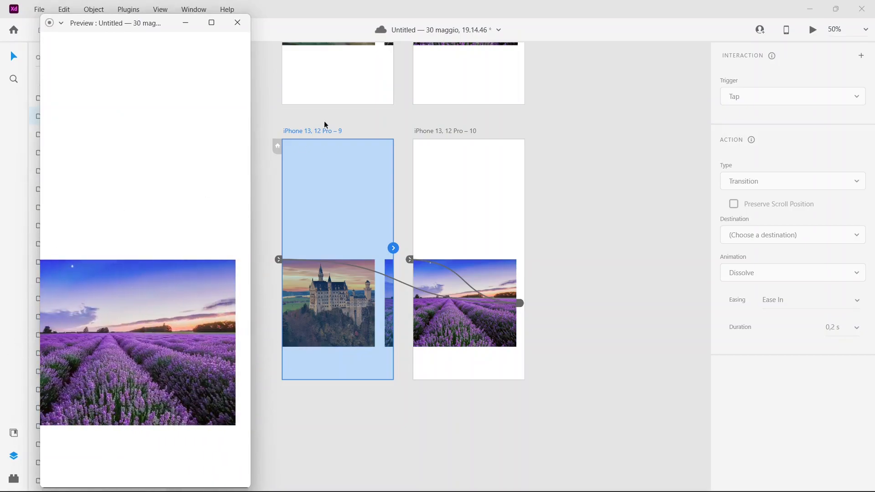
pyautogui.moveTo(165, 318); pyautogui.dragTo(81, 327)
pyautogui.click(189, 23)
pyautogui.click(588, 299)
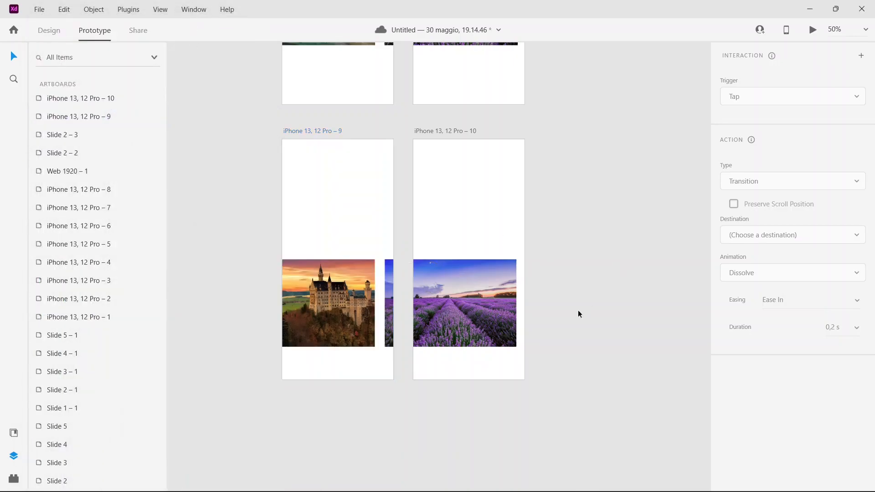
# Step: Send the photo group on iPhone 13, 12 Pro – 10 to the back
pyautogui.rightClick(490, 310)
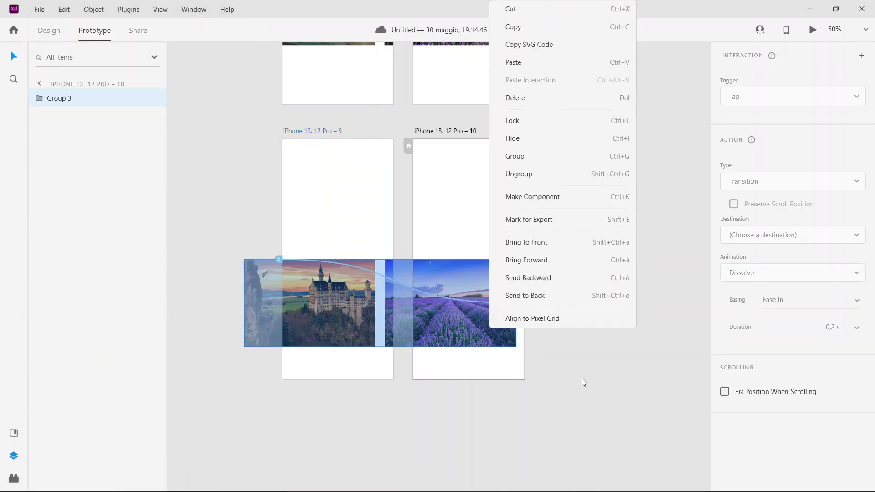
pyautogui.press('Escape')
pyautogui.rightClick(500, 332)
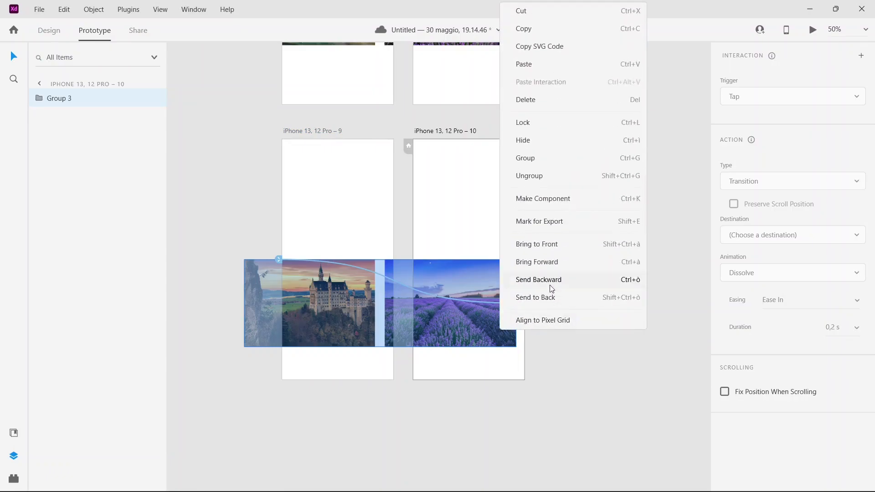
pyautogui.click(554, 297)
pyautogui.click(629, 345)
# Step: Round all corners of the castle image on iPhone 13, 12 Pro – 9 to a radius of 154
pyautogui.doubleClick(351, 311)
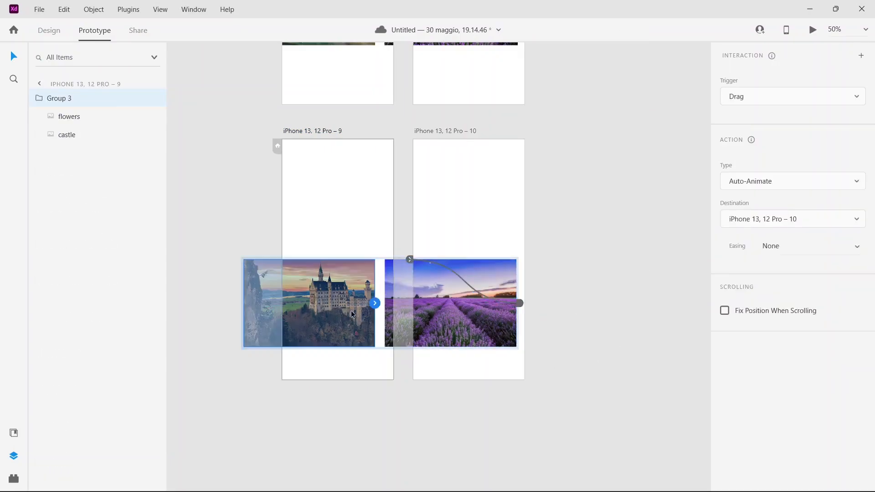
pyautogui.click(48, 31)
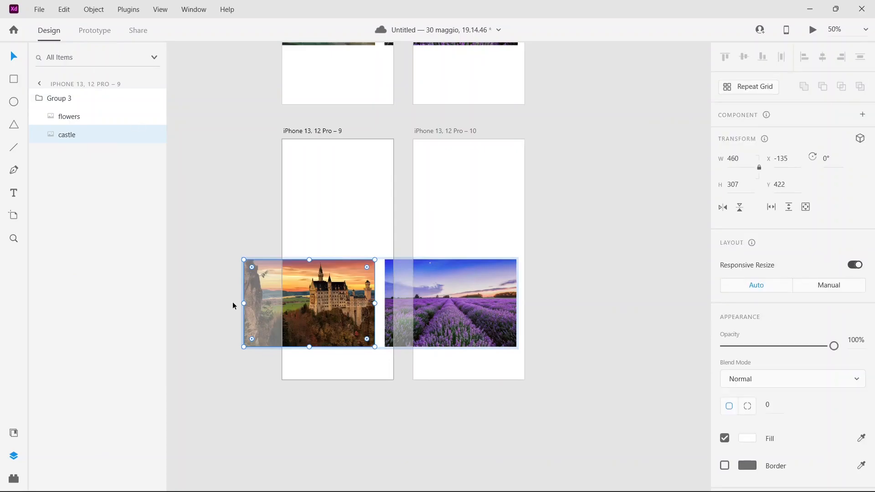
pyautogui.moveTo(252, 268); pyautogui.dragTo(292, 294)
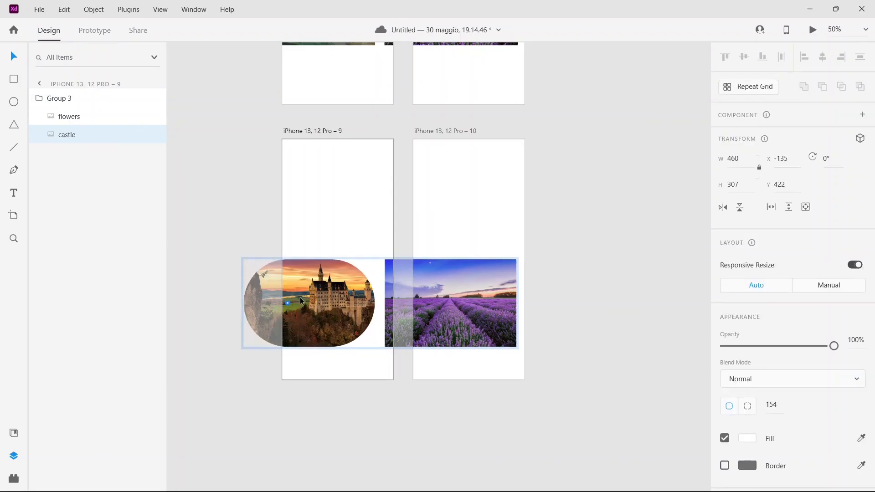
pyautogui.click(623, 286)
# Step: Round all corners of the lavender image on iPhone 13, 12 Pro – 10 as far as they go, making its ends semicircular
pyautogui.doubleClick(457, 306)
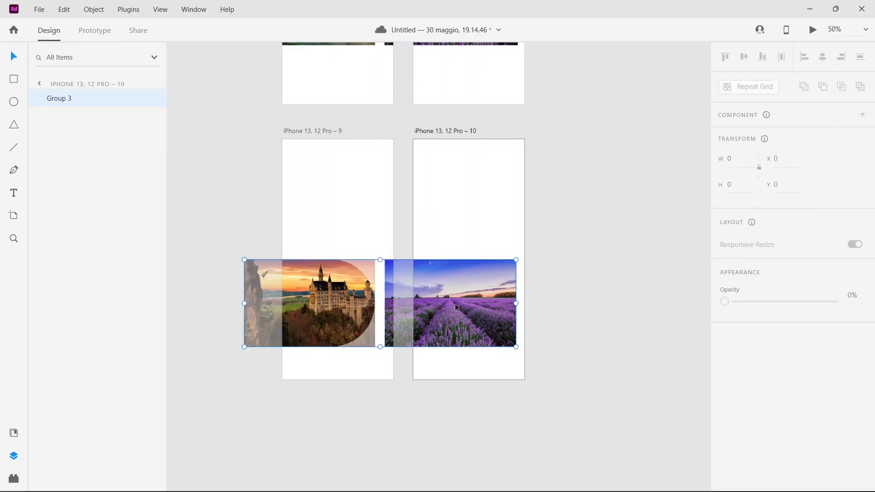
pyautogui.moveTo(395, 272); pyautogui.dragTo(538, 277)
pyautogui.click(565, 268)
# Step: Preview the prototype from iPhone 13, 12 Pro – 9 and swipe across to check the change between the rounded photos
pyautogui.click(95, 31)
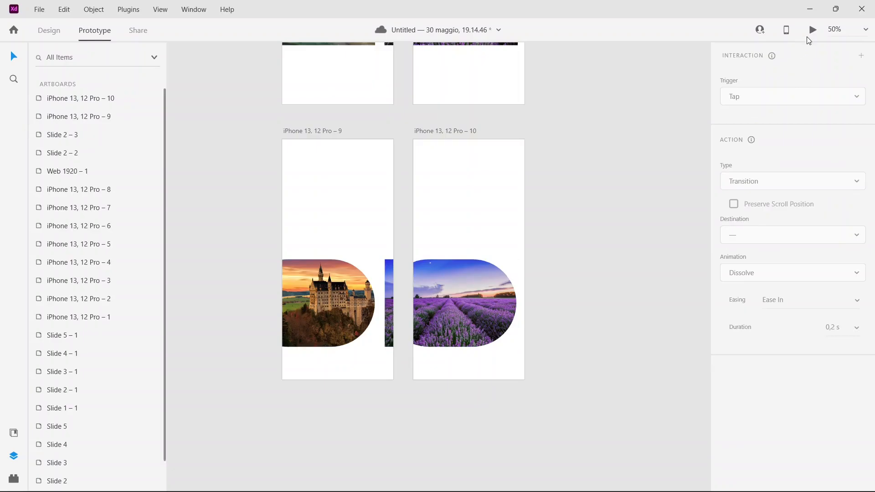
pyautogui.click(813, 29)
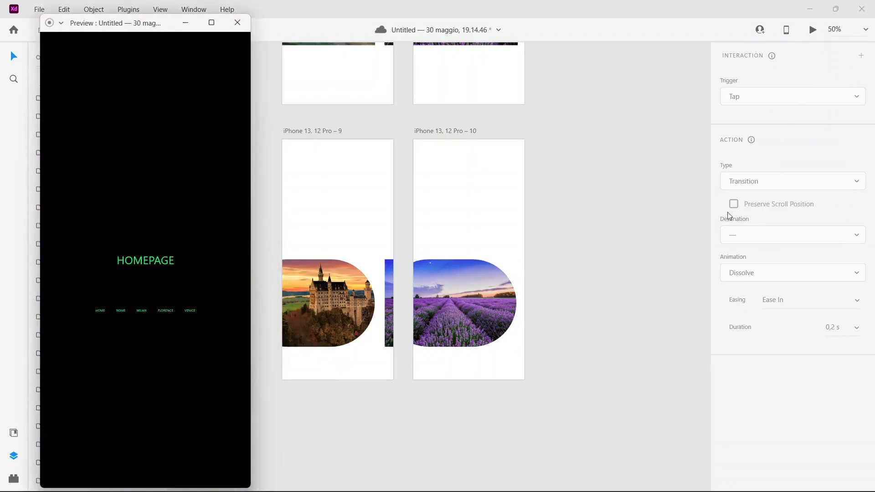
pyautogui.click(243, 31)
pyautogui.click(315, 131)
pyautogui.click(812, 30)
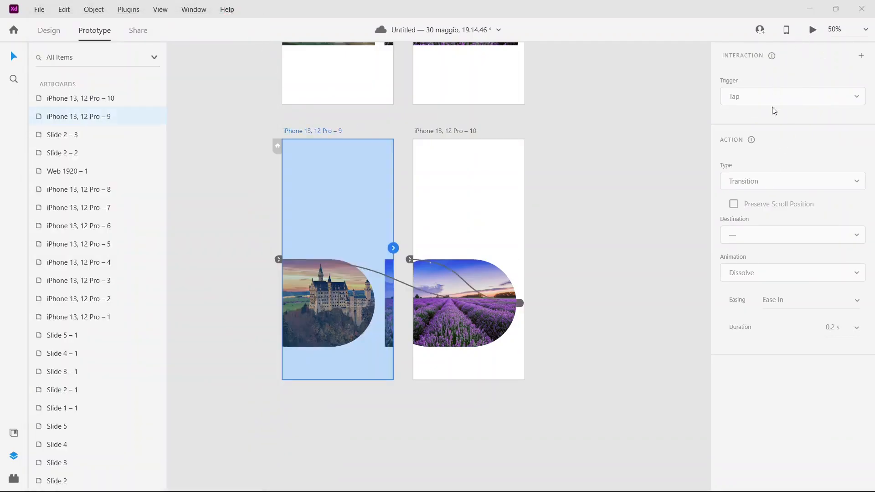
pyautogui.moveTo(226, 309); pyautogui.dragTo(1, 310)
pyautogui.click(238, 22)
pyautogui.click(616, 221)
# Step: Preview the prototype from iPhone 13, 12 Pro – 3 and test how the castle image rotates when dragged and tapped
pyautogui.moveTo(587, 219); pyautogui.dragTo(400, 290)
pyautogui.hotkey('ctrl', '-')
pyautogui.hotkey('ctrl', '-')
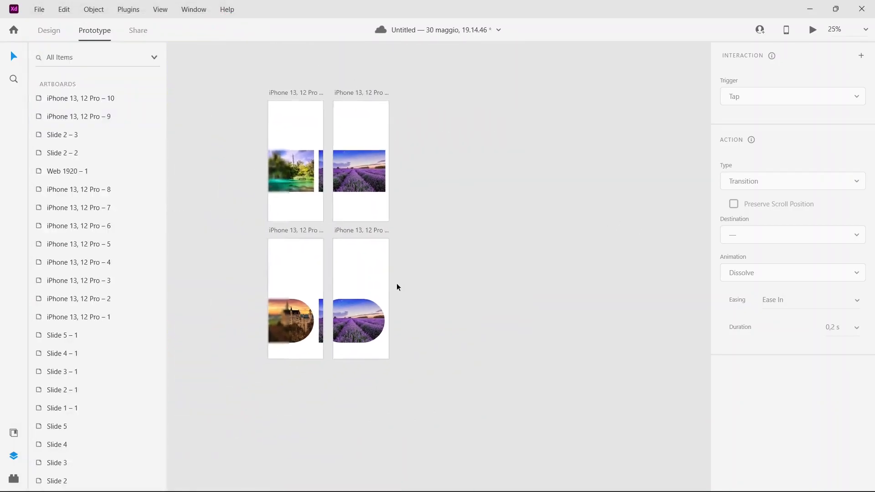
pyautogui.hscroll(10, 479, 260)
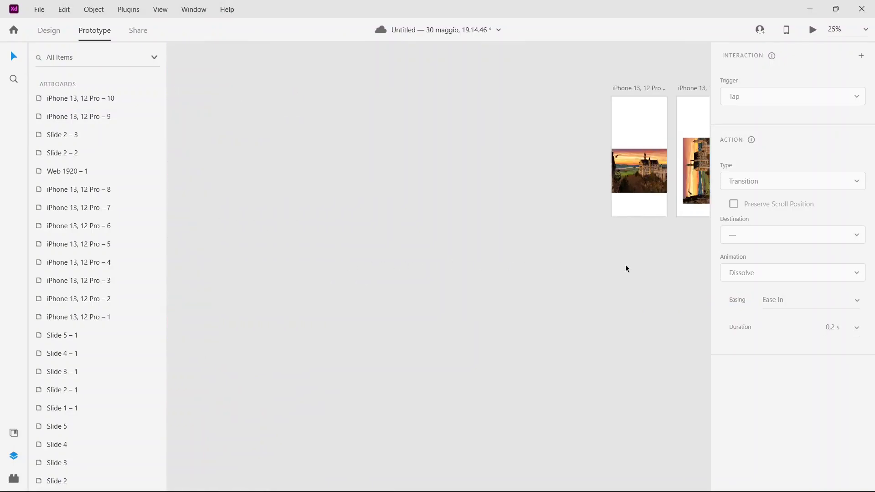
pyautogui.hotkey('ctrl', '+')
pyautogui.hotkey('ctrl', '+')
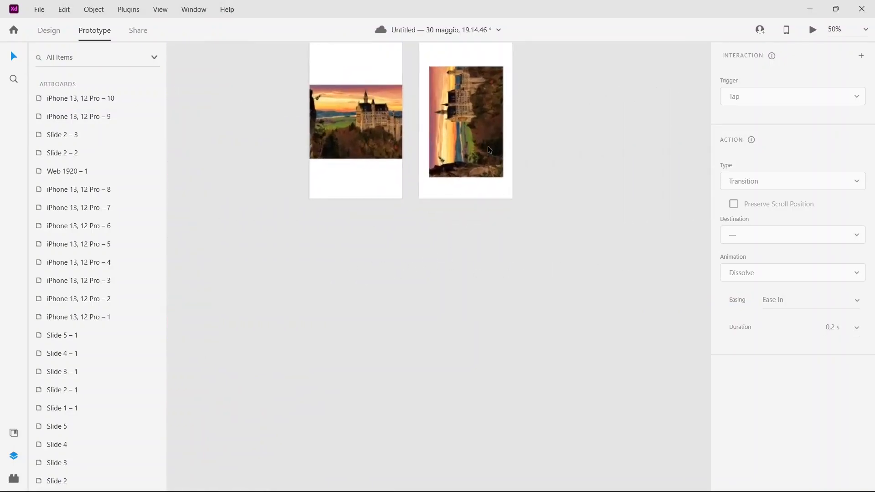
pyautogui.moveTo(500, 149); pyautogui.dragTo(474, 335)
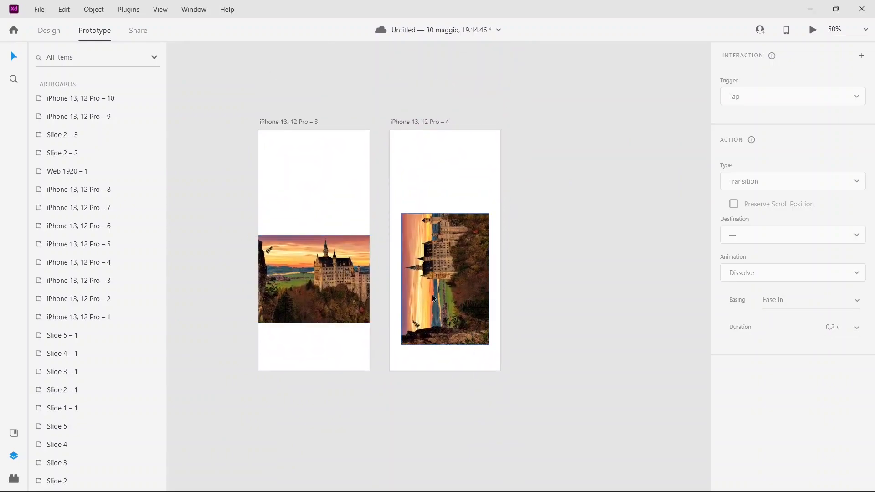
pyautogui.click(305, 124)
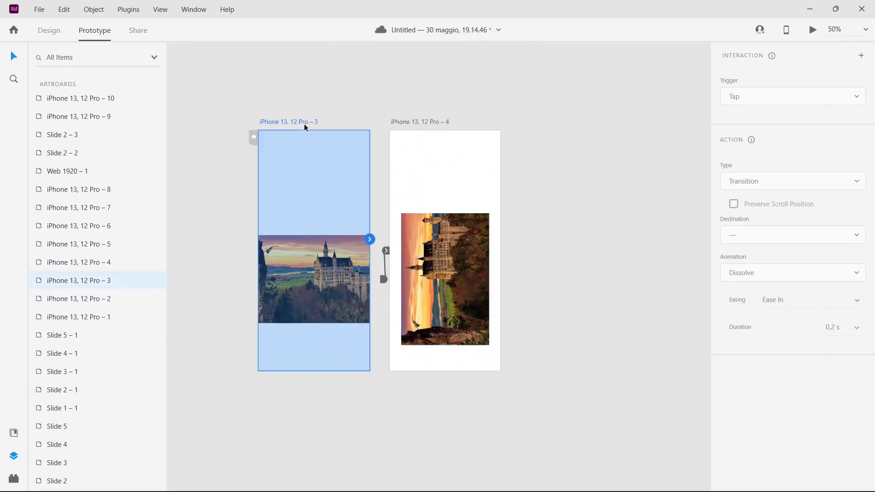
pyautogui.click(813, 30)
pyautogui.moveTo(154, 342); pyautogui.dragTo(162, 185)
pyautogui.moveTo(164, 292); pyautogui.dragTo(183, 398)
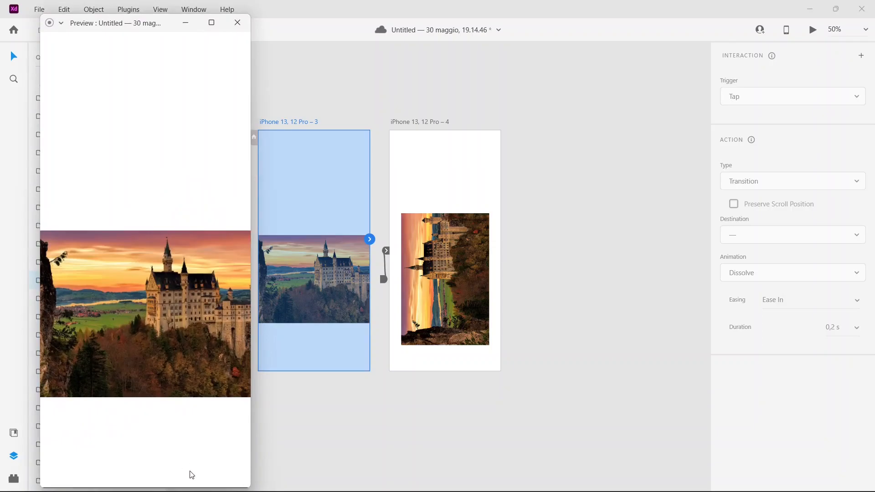
pyautogui.click(208, 376)
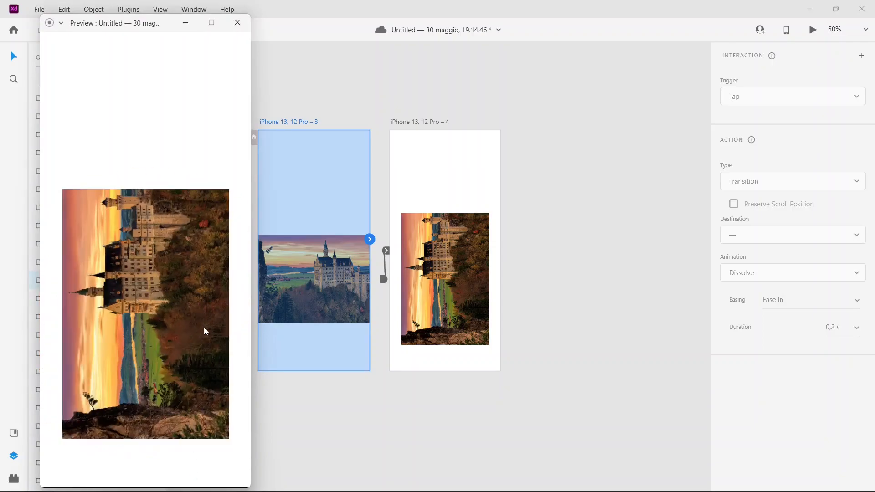
pyautogui.click(215, 406)
pyautogui.click(226, 329)
pyautogui.click(237, 22)
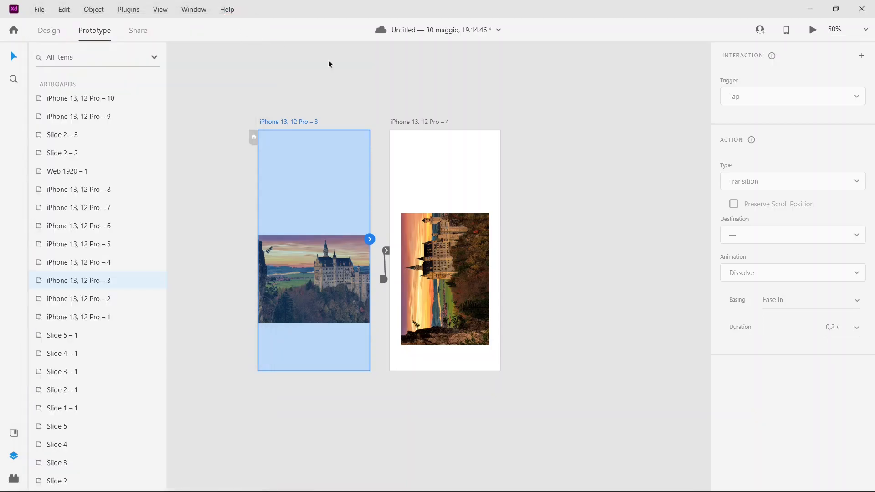
pyautogui.click(512, 139)
# Step: Add a new blank 390 x 844 iPhone 13, 12 Pro artboard in Design mode
pyautogui.scroll(-2, 516, 139)
pyautogui.hotkey('ctrl', '-')
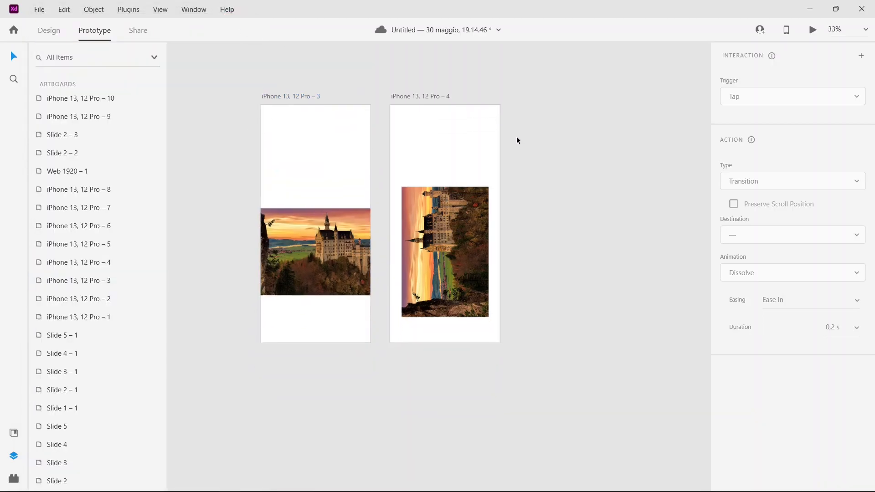
pyautogui.scroll(-2, 487, 166)
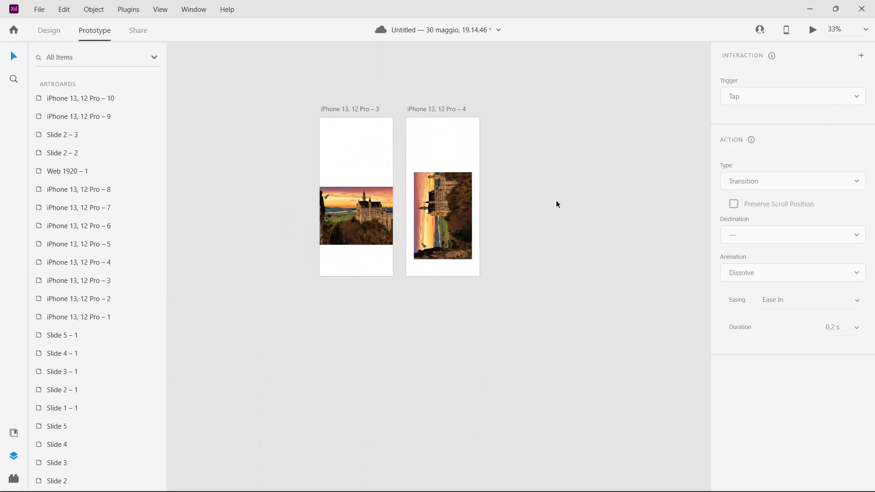
pyautogui.scroll(-3, 509, 209)
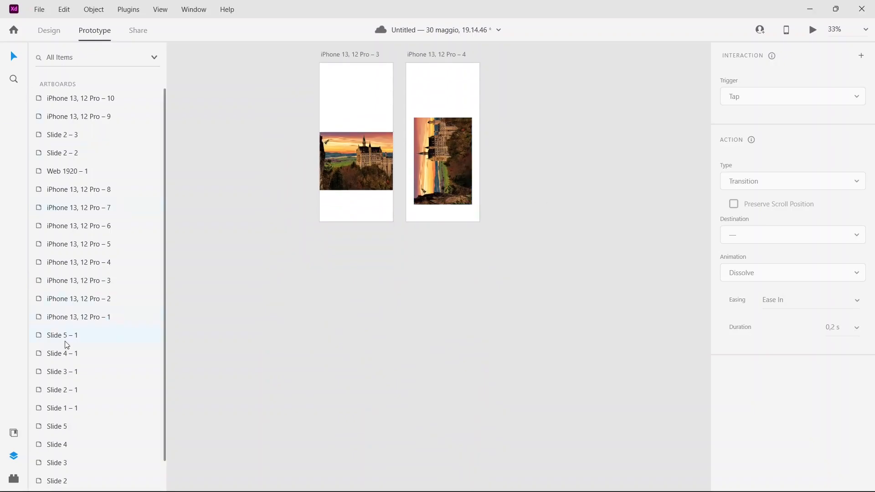
pyautogui.click(14, 434)
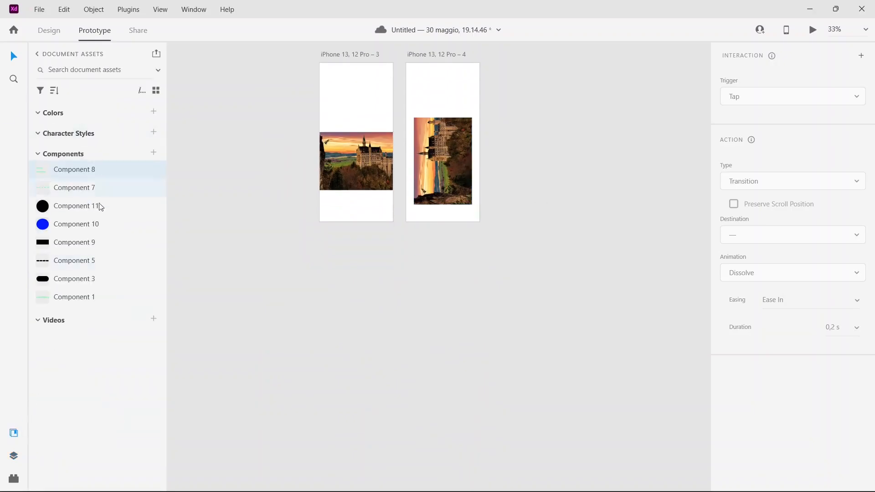
pyautogui.click(54, 31)
pyautogui.click(14, 216)
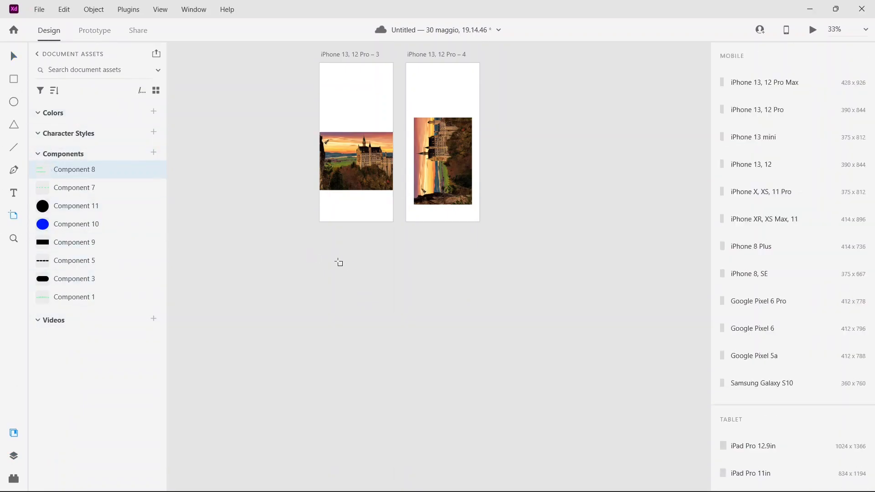
pyautogui.click(324, 239)
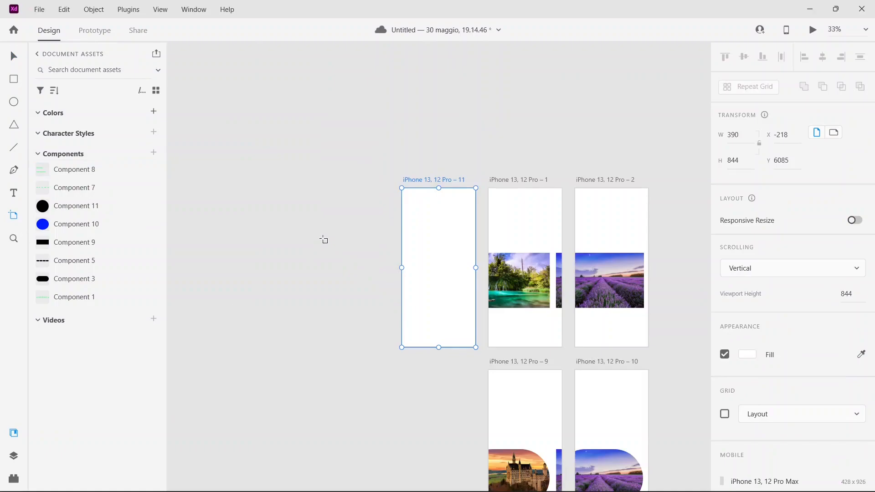
# Step: Move the new blank artboard below iPhone 13, 12 Pro – 3, to about X 4252, Y 7121
pyautogui.hotkey('ctrl', '0')
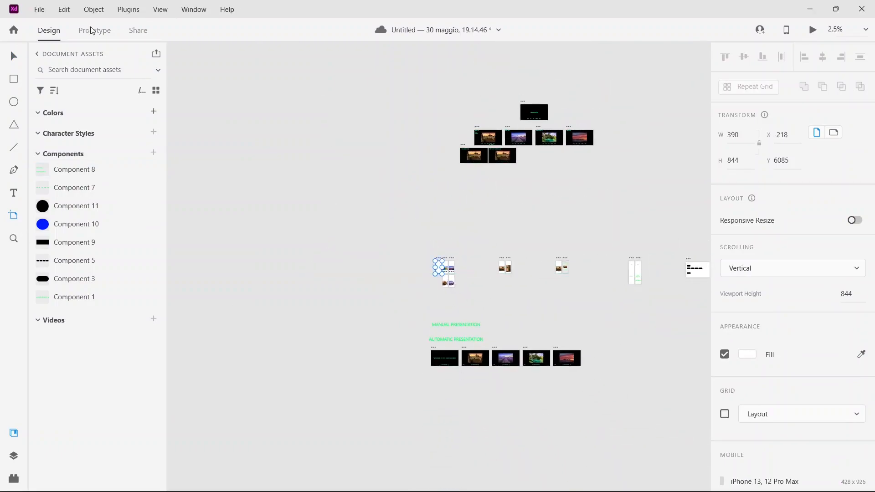
pyautogui.click(14, 56)
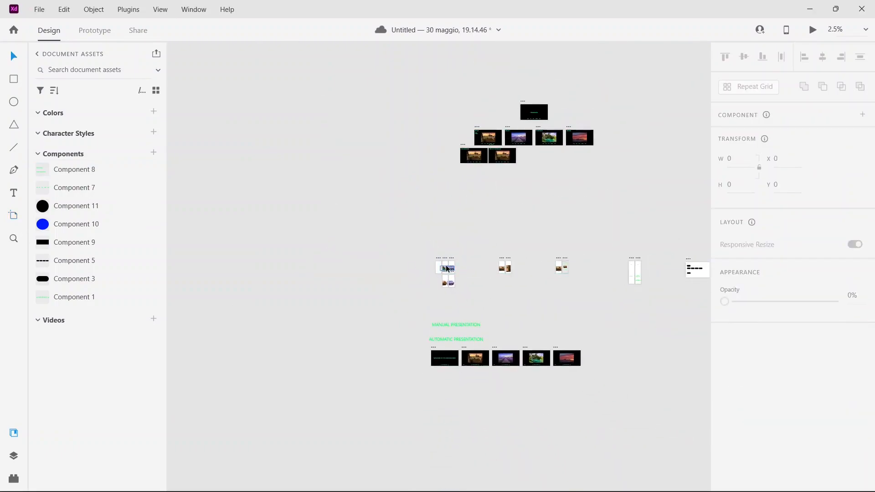
pyautogui.moveTo(438, 266); pyautogui.dragTo(502, 284)
pyautogui.hotkey('ctrl', '=')
pyautogui.hotkey('ctrl', '=')
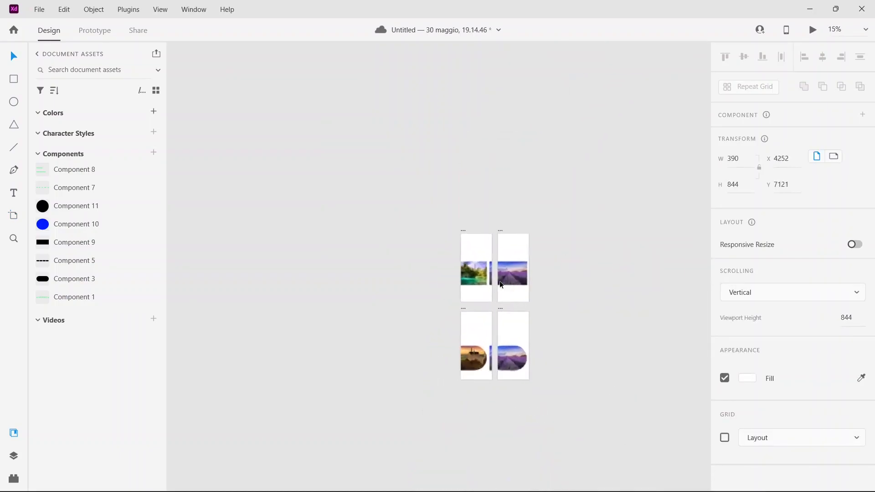
pyautogui.moveTo(591, 177); pyautogui.dragTo(187, 178)
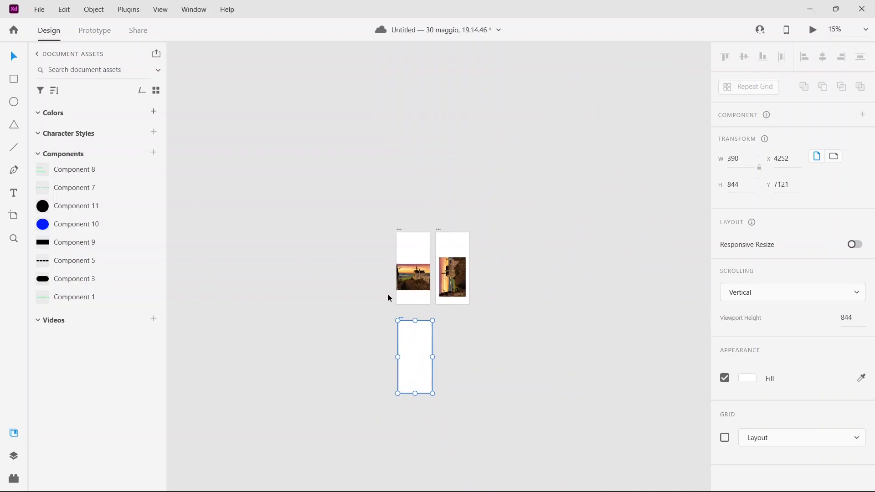
pyautogui.hotkey('ctrl', '=')
pyautogui.hotkey('ctrl', '=')
pyautogui.scroll(-5, 536, 294)
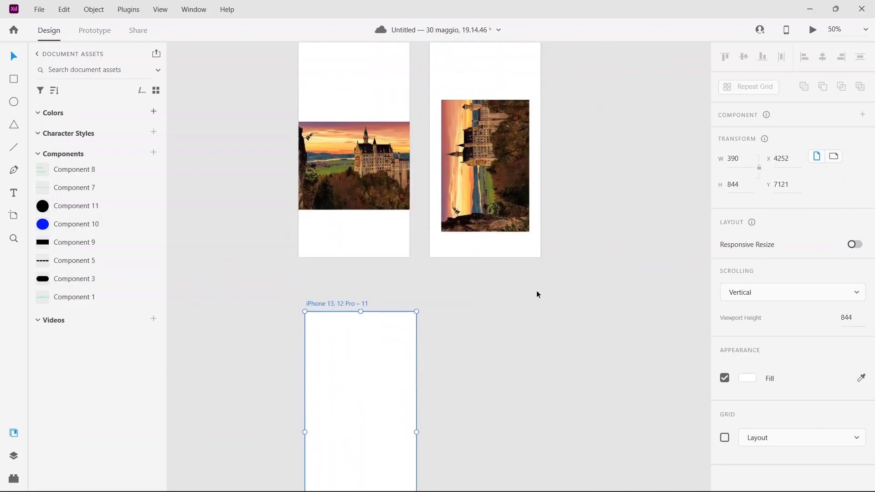
# Step: Align iPhone 13, 12 Pro – 11 at X 4229, Y 7035 and place the lake photo on it, resized to about 413 x 236
pyautogui.moveTo(367, 329); pyautogui.dragTo(359, 308)
pyautogui.click(513, 296)
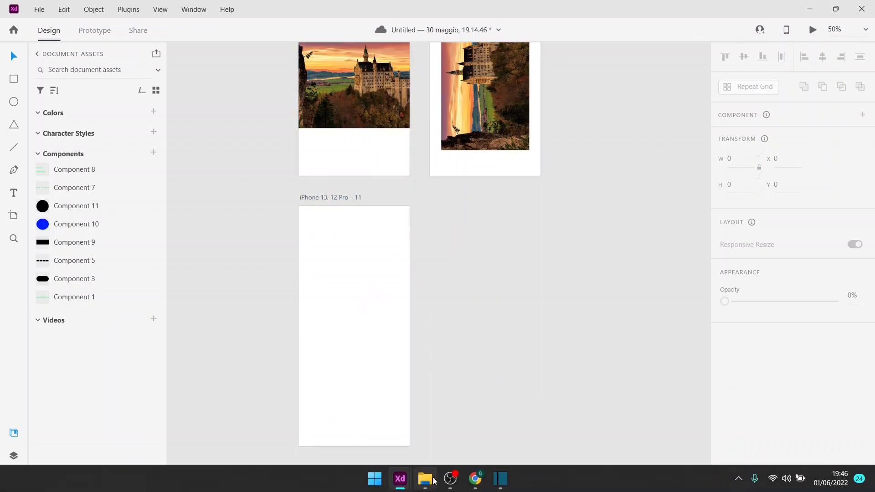
pyautogui.click(425, 479)
pyautogui.moveTo(239, 255); pyautogui.dragTo(365, 297)
pyautogui.moveTo(507, 344); pyautogui.dragTo(370, 260)
pyautogui.moveTo(567, 424); pyautogui.dragTo(355, 302)
pyautogui.moveTo(268, 263); pyautogui.dragTo(327, 368)
pyautogui.click(467, 314)
# Step: Duplicate iPhone 13, 12 Pro – 11 beside the original and rotate the copy's lake photo to -90°
pyautogui.click(339, 196)
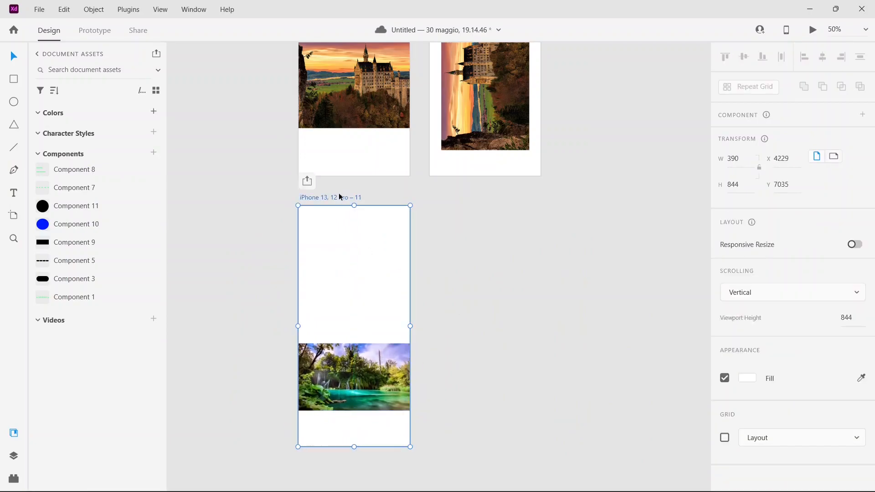
pyautogui.hotkey('ctrl', 'd')
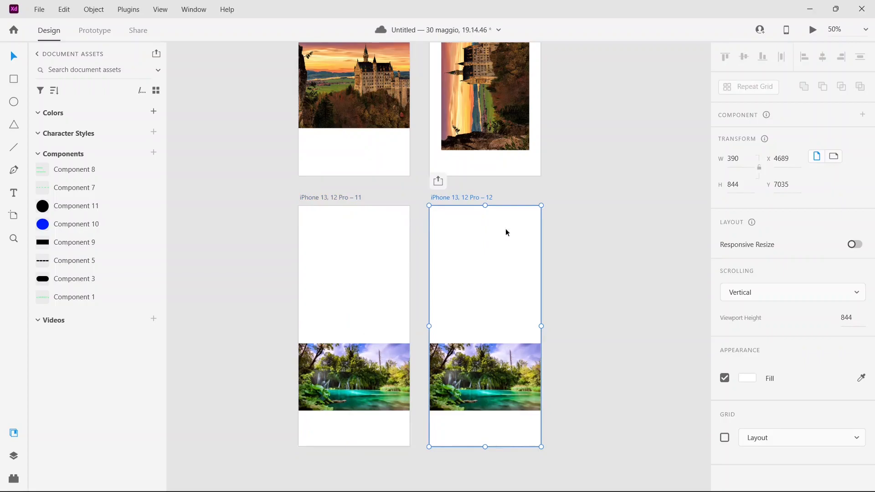
pyautogui.click(504, 380)
pyautogui.moveTo(546, 339); pyautogui.dragTo(433, 304)
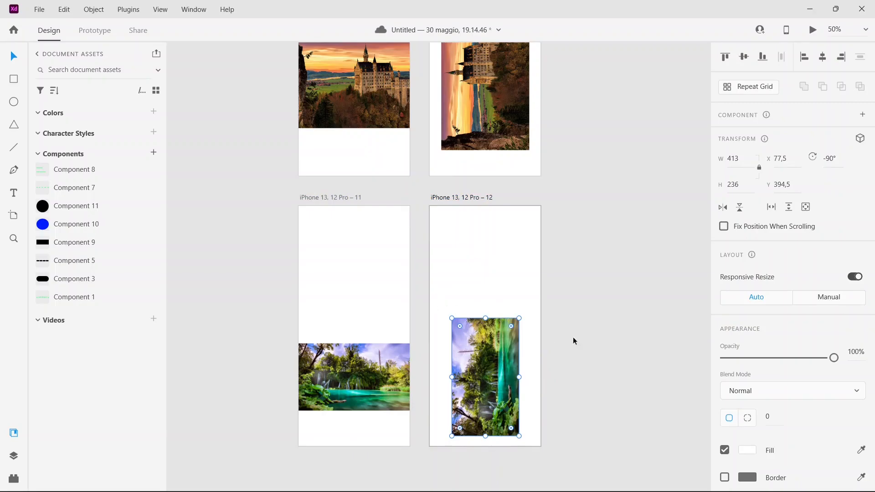
pyautogui.click(573, 263)
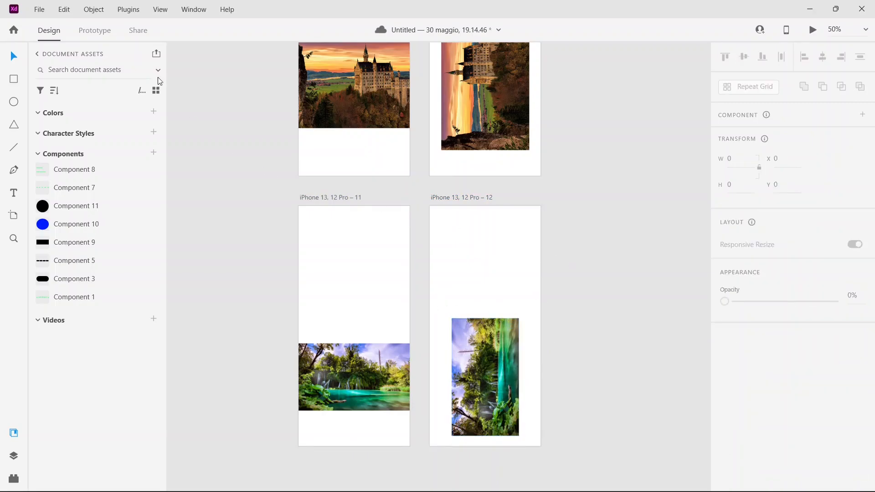
# Step: Link the lake photo to iPhone 13, 12 Pro – 12 in Prototype mode with a Drag trigger, Auto-Animate and easing None
pyautogui.click(94, 30)
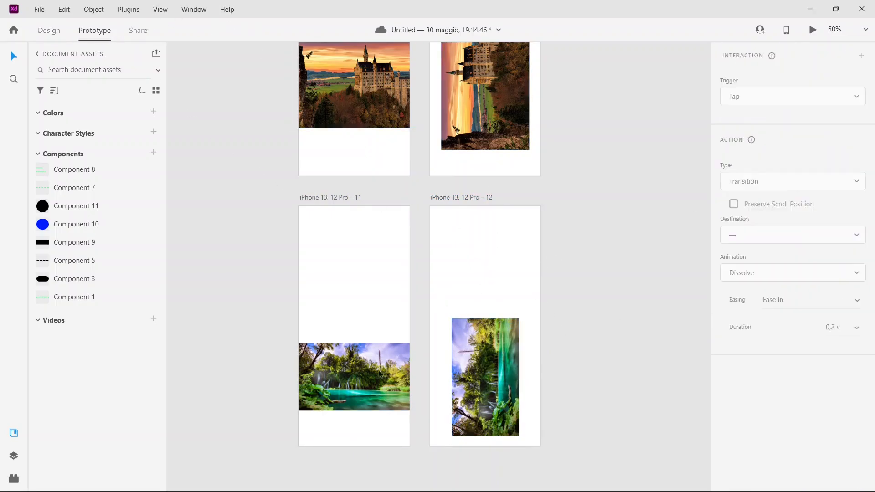
pyautogui.click(362, 386)
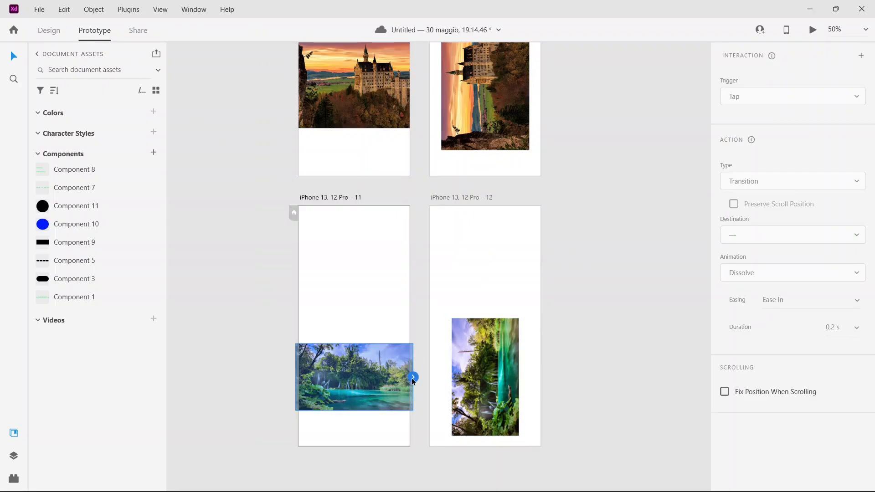
pyautogui.moveTo(413, 378); pyautogui.dragTo(465, 293)
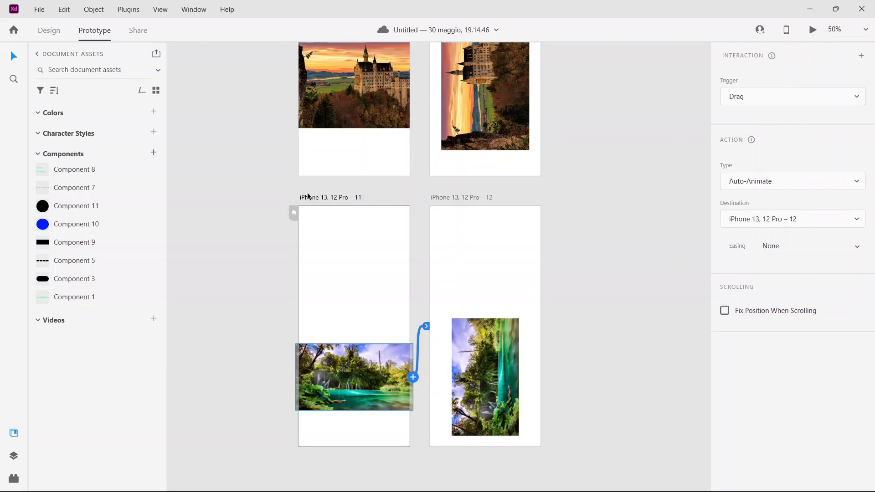
# Step: Preview the prototype from iPhone 13, 12 Pro – 11 and swipe the lake photo to test its rotation
pyautogui.click(329, 198)
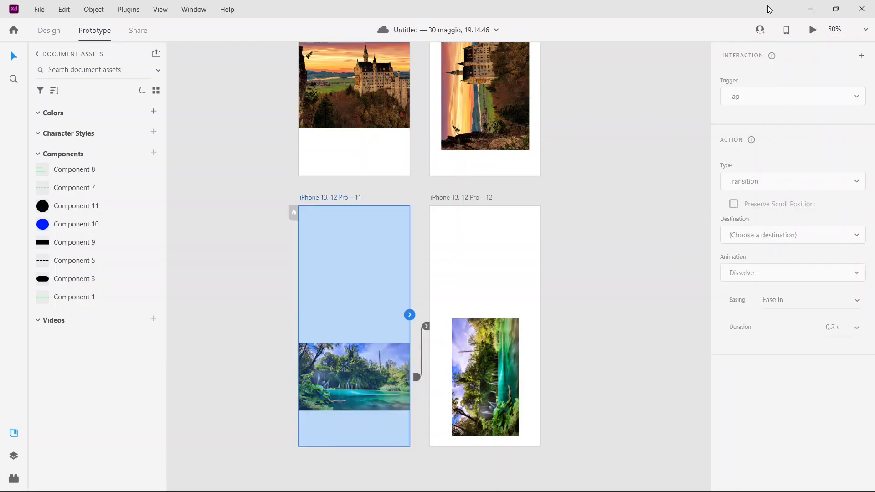
pyautogui.click(812, 30)
pyautogui.moveTo(194, 345); pyautogui.dragTo(189, 260)
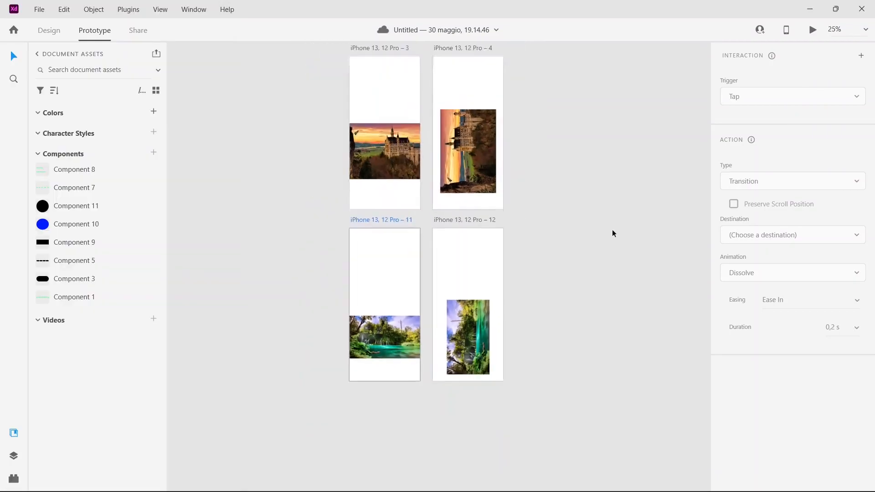
# Step: Preview the prototype from iPhone 13, 12 Pro – 5 and test the "+ info" link that opens the info panel
pyautogui.hotkey('ctrl', '-')
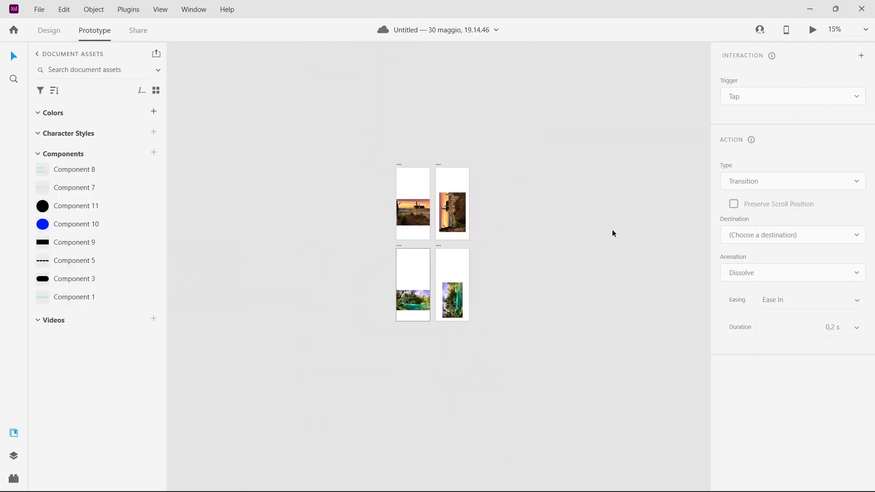
pyautogui.moveTo(646, 151); pyautogui.dragTo(354, 215)
pyautogui.moveTo(513, 224); pyautogui.dragTo(500, 225)
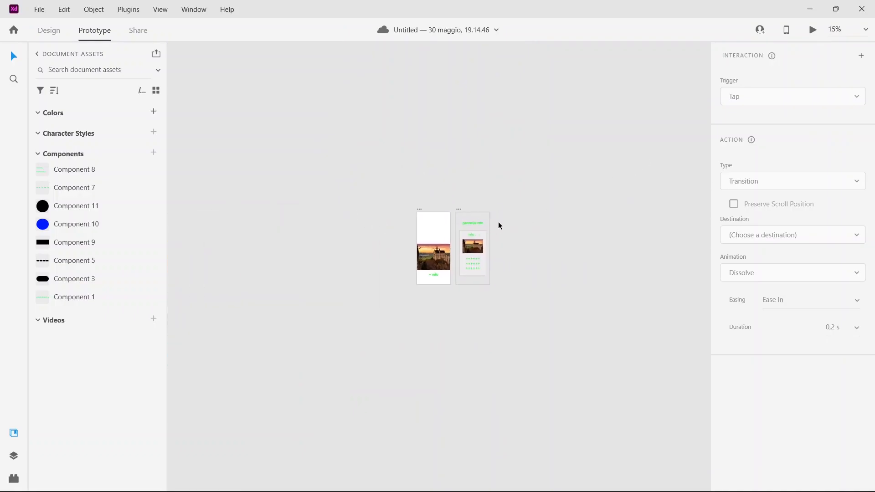
pyautogui.hotkey('ctrl', '+')
pyautogui.hotkey('ctrl', '+')
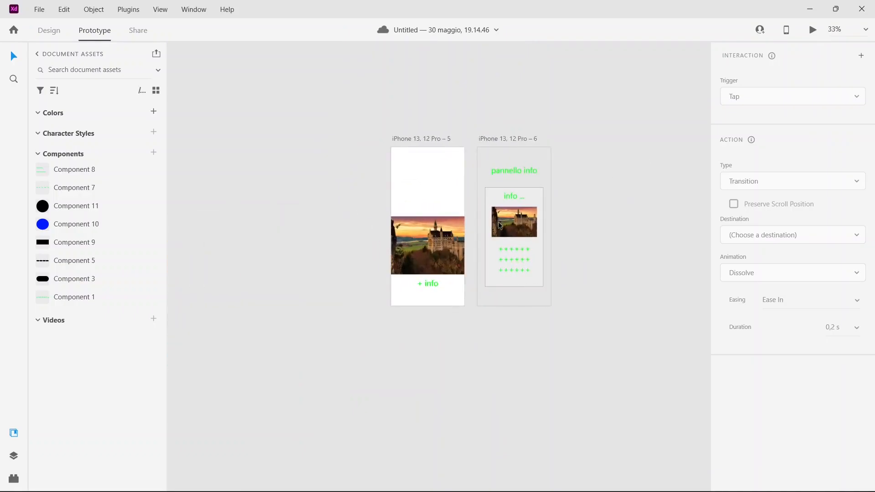
pyautogui.moveTo(638, 153); pyautogui.dragTo(594, 215)
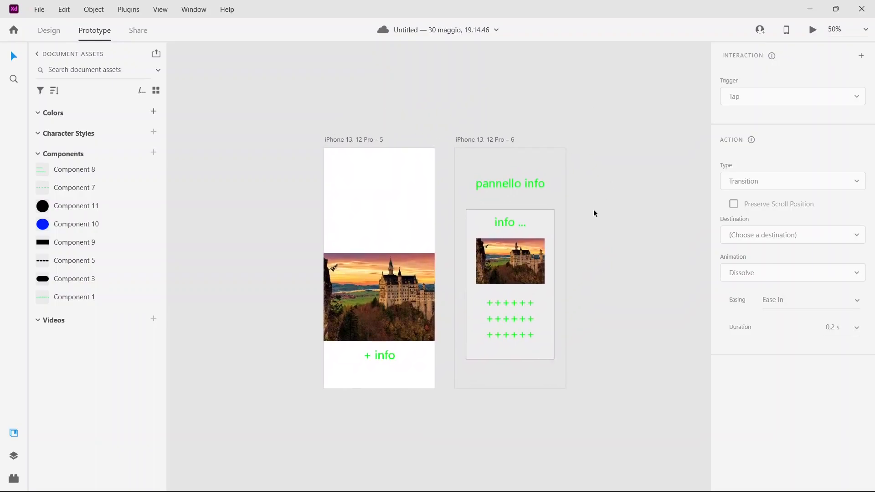
pyautogui.click(360, 141)
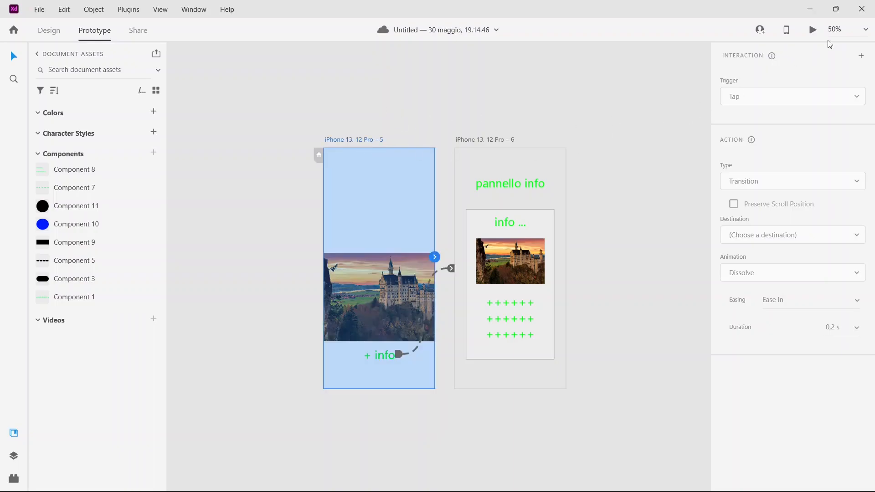
pyautogui.click(813, 30)
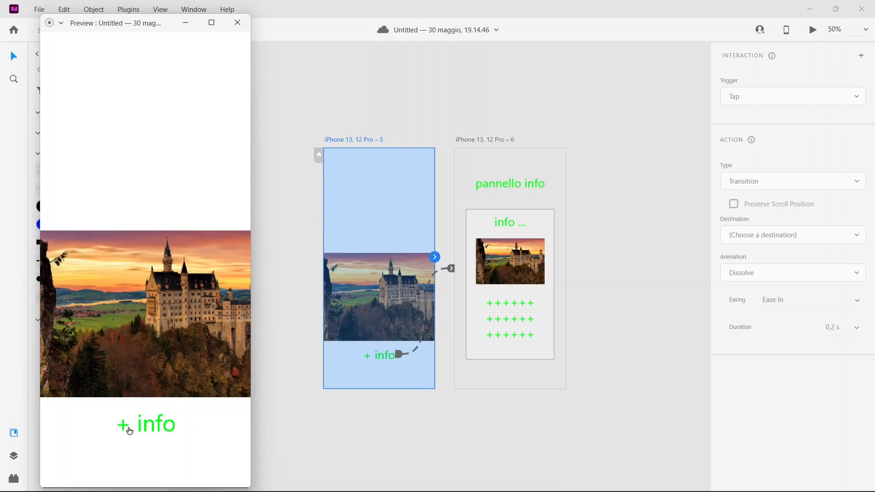
pyautogui.click(145, 432)
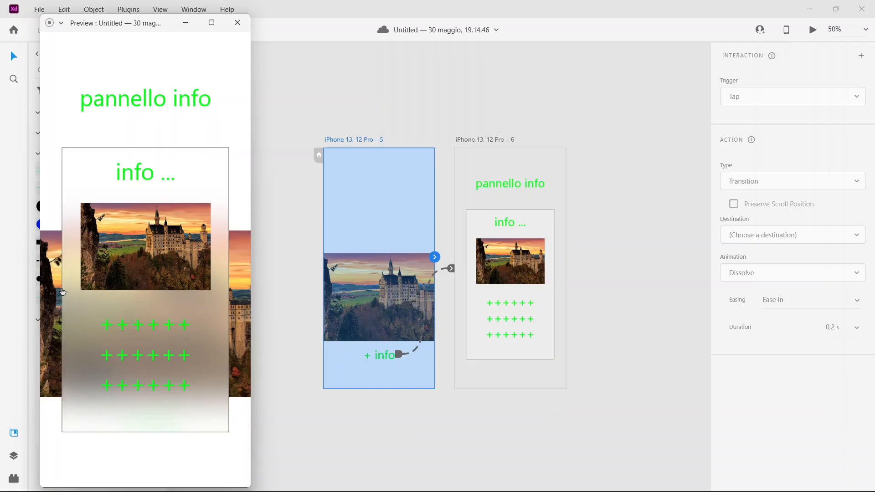
pyautogui.click(238, 23)
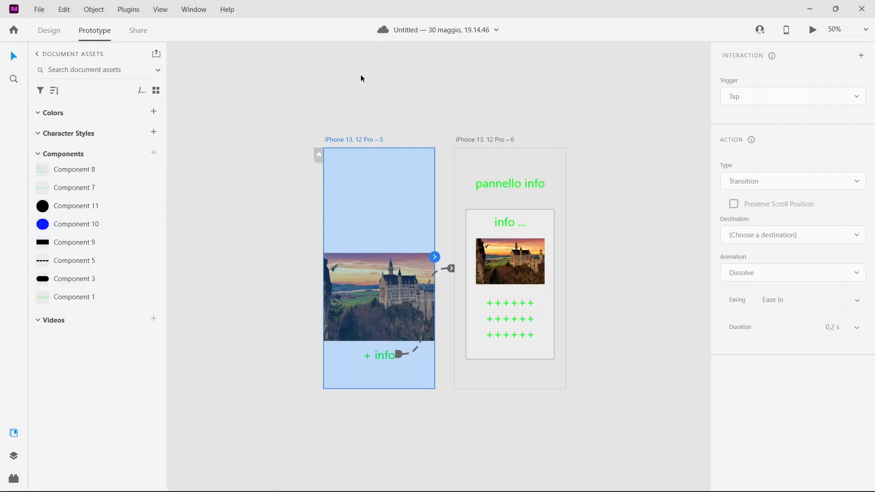
# Step: Add a new blank 390 x 844 iPhone 13, 12 Pro artboard in Design mode for the info panel example
pyautogui.hotkey('ctrl', '-')
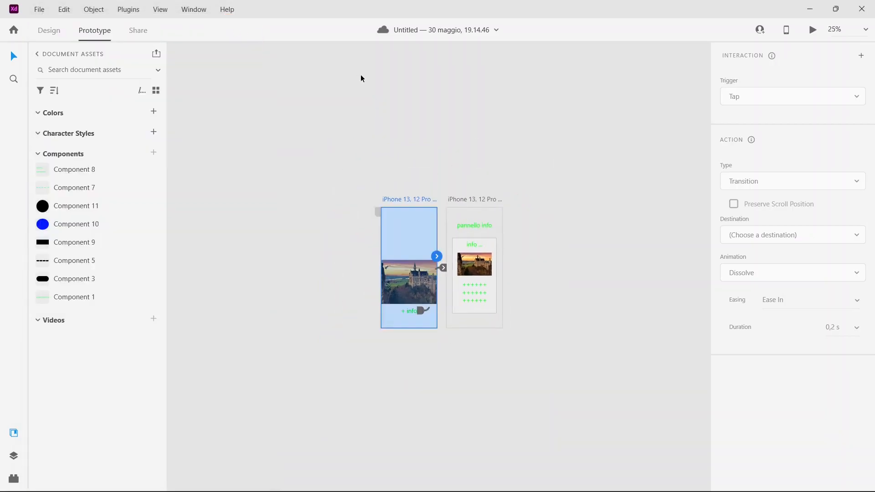
pyautogui.scroll(-3, 379, 192)
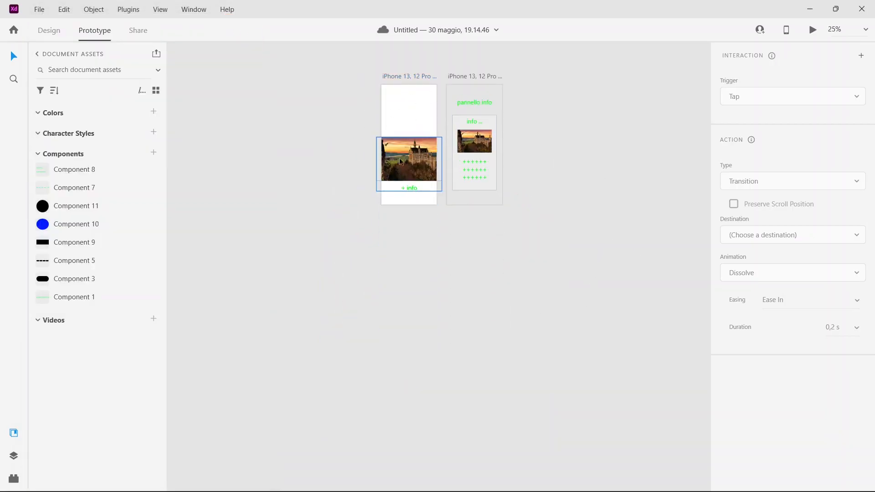
pyautogui.click(51, 31)
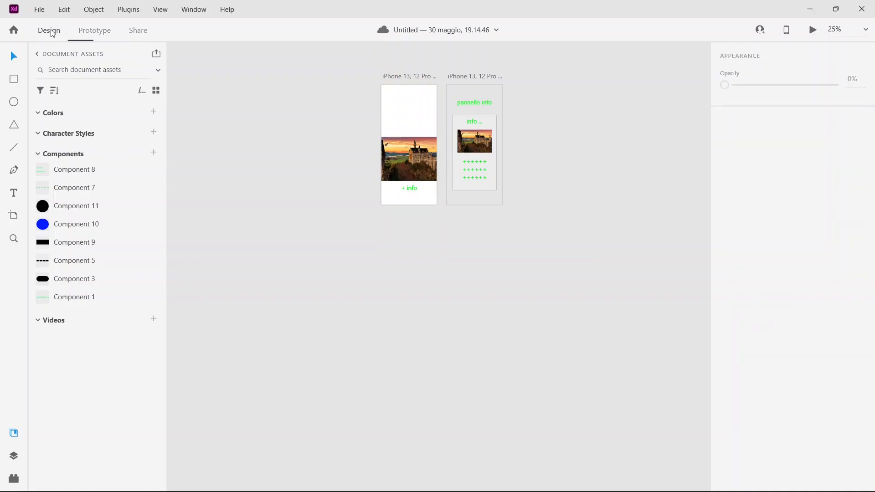
pyautogui.click(15, 215)
pyautogui.click(382, 216)
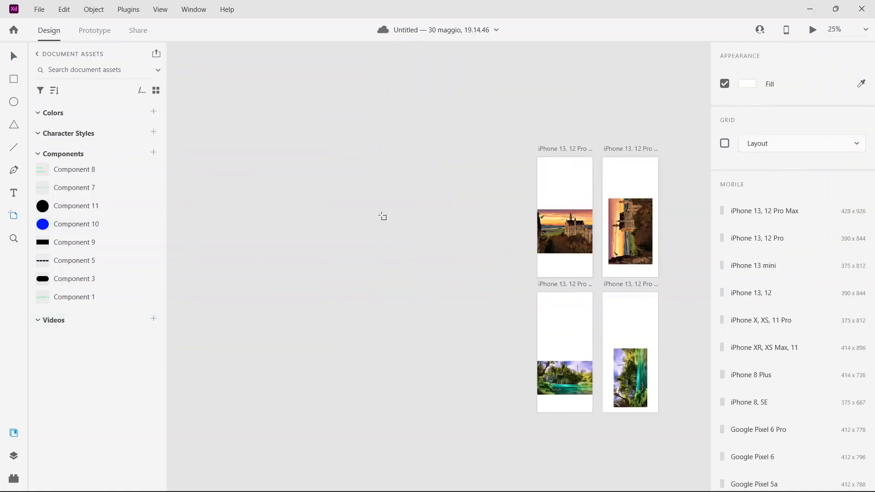
pyautogui.hotkey('ctrl', '-')
# Step: Move the new blank artboard directly below iPhone 13, 12 Pro – 5, to X 8216, Y 7052
pyautogui.click(13, 56)
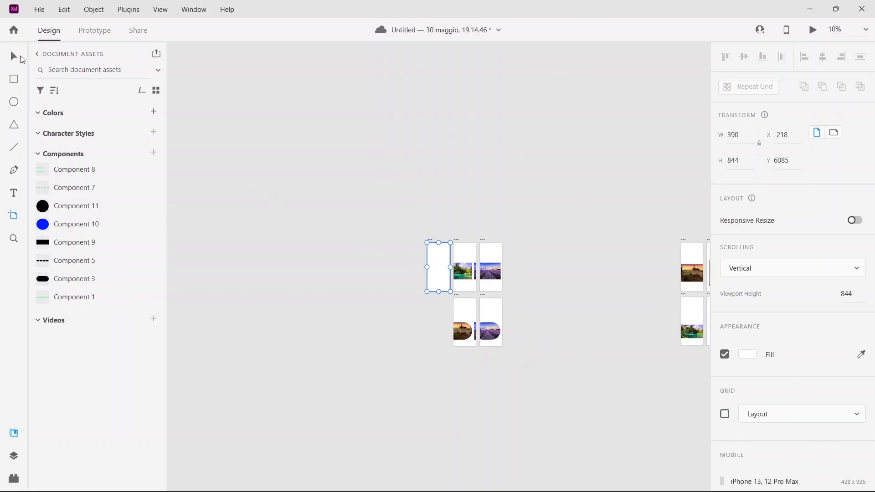
pyautogui.moveTo(431, 259); pyautogui.dragTo(562, 432)
pyautogui.moveTo(519, 270); pyautogui.dragTo(220, 236)
pyautogui.moveTo(270, 400); pyautogui.dragTo(569, 289)
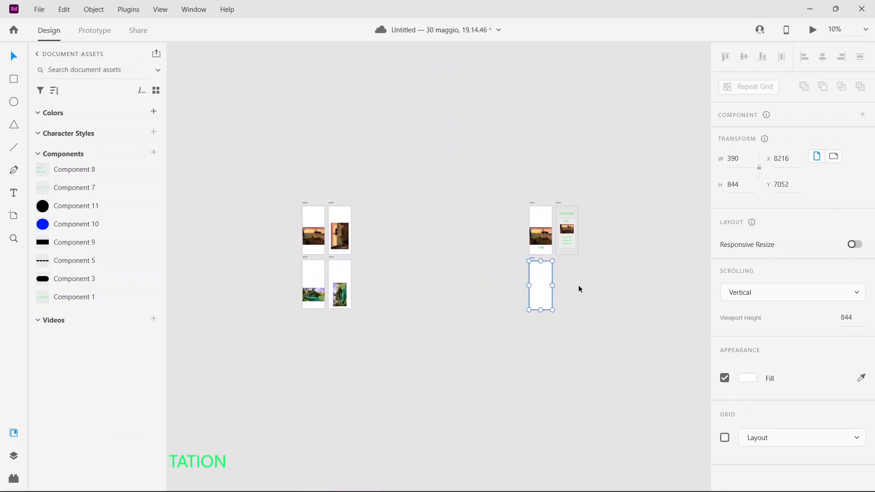
# Step: Place the castle photo on iPhone 13, 12 Pro – 13, resized to about 418 x 278 at X 0, Y 361
pyautogui.scroll(5, 593, 287)
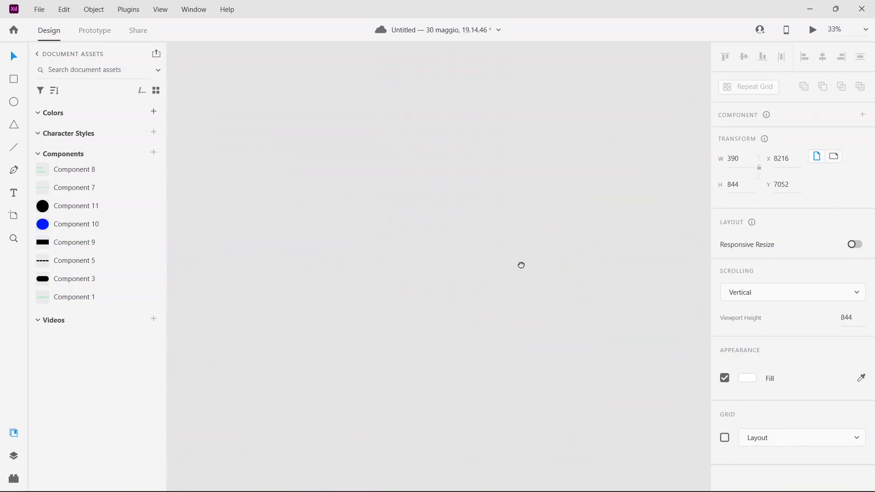
pyautogui.hscroll(3, 560, 266)
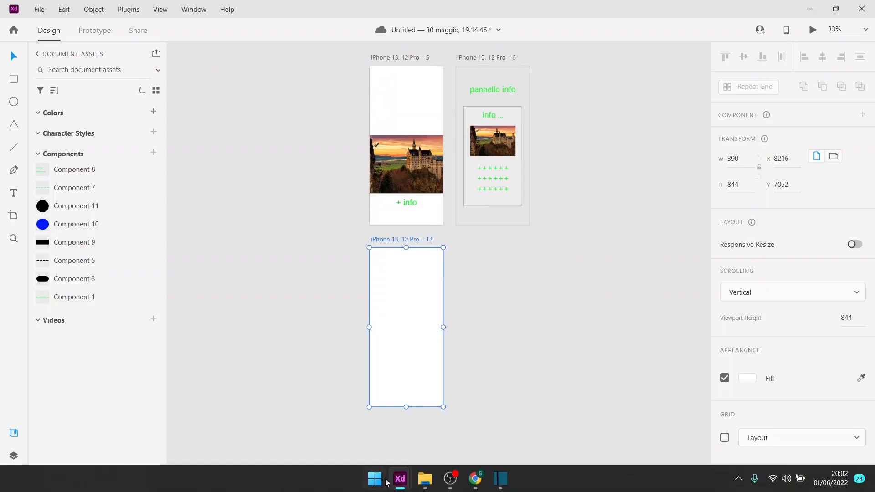
pyautogui.click(422, 483)
pyautogui.moveTo(118, 249); pyautogui.dragTo(404, 339)
pyautogui.click(207, 147)
pyautogui.moveTo(491, 359); pyautogui.dragTo(427, 333)
pyautogui.moveTo(525, 426); pyautogui.dragTo(417, 344)
pyautogui.click(346, 315)
pyautogui.moveTo(343, 313); pyautogui.dragTo(396, 339)
# Step: Add a "more info" text label in 20 pt Segoe UI, centred below the castle photo on iPhone 13, 12 Pro – 13
pyautogui.click(14, 193)
pyautogui.click(409, 386)
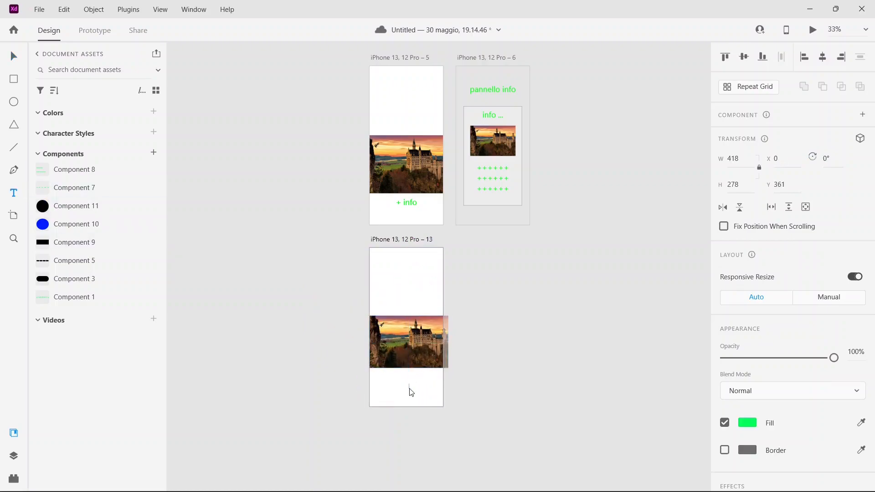
pyautogui.click(410, 388)
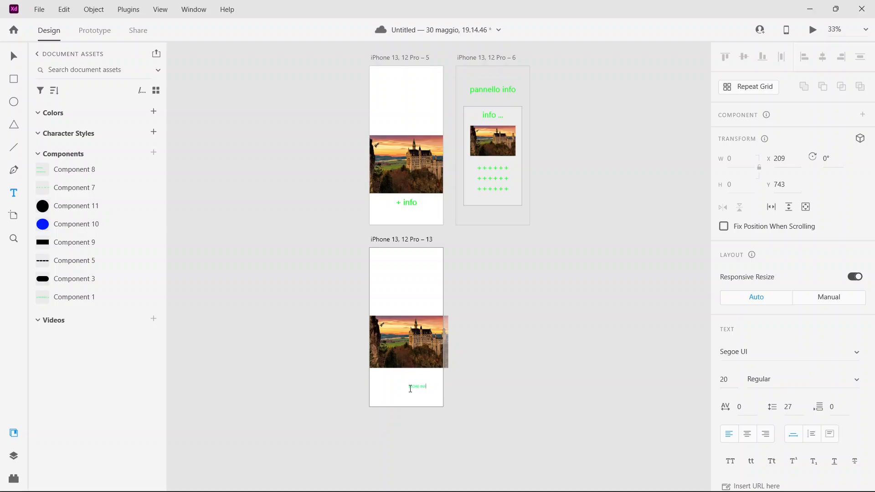
pyautogui.press('Escape')
pyautogui.moveTo(425, 385); pyautogui.dragTo(413, 379)
pyautogui.click(489, 269)
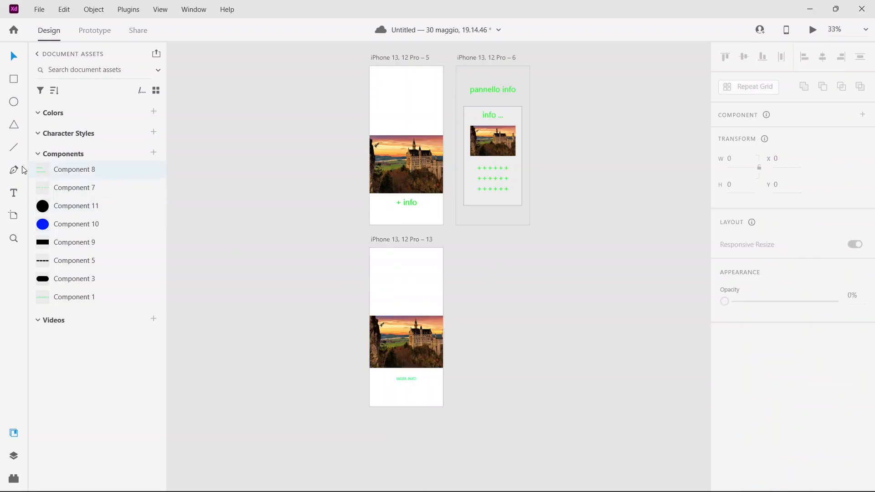
# Step: Add another blank 390 x 844 iPhone 13, 12 Pro artboard for the information screen
pyautogui.click(14, 216)
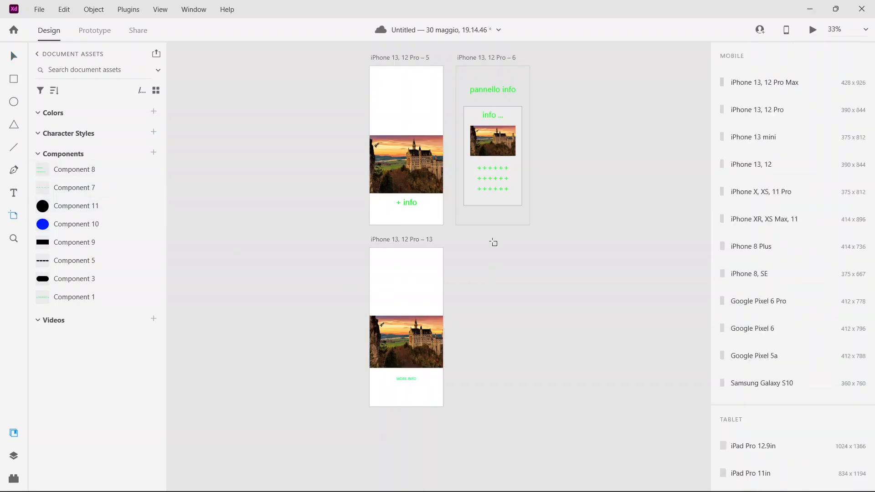
pyautogui.click(453, 250)
pyautogui.click(13, 79)
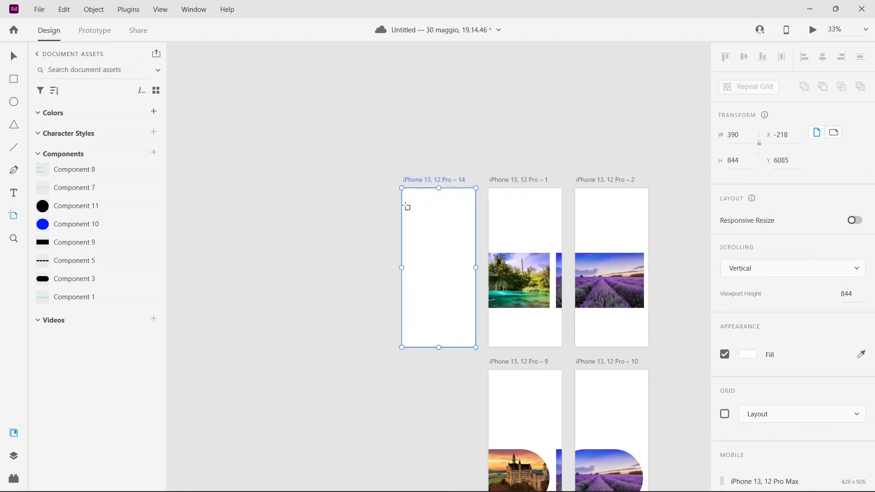
pyautogui.hotkey('ctrl', '-')
pyautogui.hotkey('ctrl', '-')
pyautogui.hotkey('ctrl', '-')
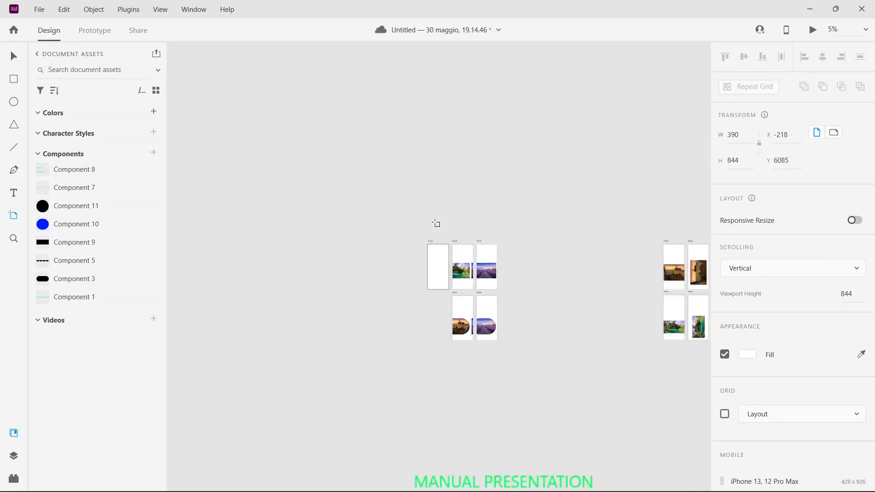
# Step: Move the blank artboard beside iPhone 13, 12 Pro – 13 and below iPhone 13, 12 Pro – 6, to X 8676, Y 7052
pyautogui.click(13, 56)
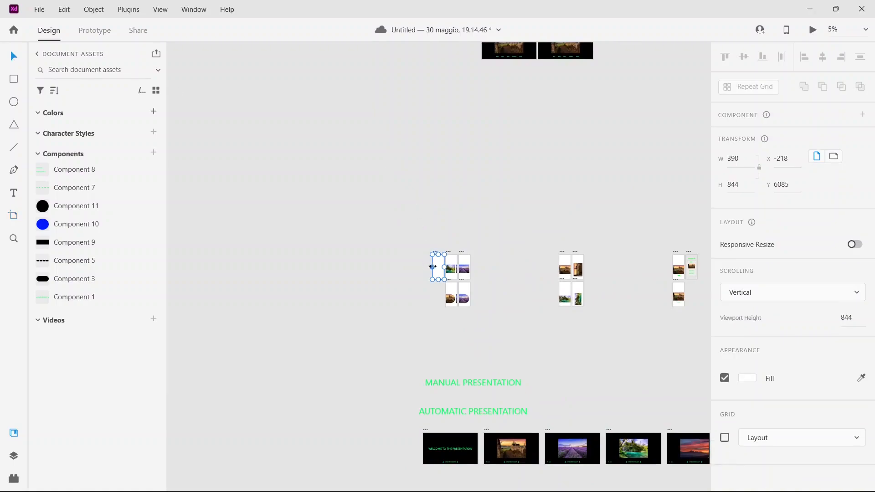
pyautogui.moveTo(439, 267); pyautogui.dragTo(696, 323)
pyautogui.moveTo(648, 274); pyautogui.dragTo(328, 222)
pyautogui.hotkey('ctrl', '+')
pyautogui.hotkey('ctrl', '+')
pyautogui.moveTo(553, 427); pyautogui.dragTo(544, 349)
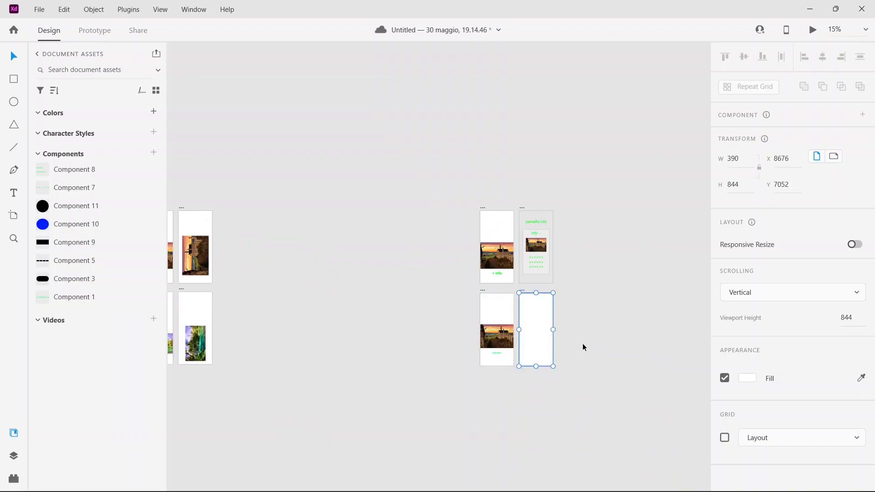
pyautogui.hotkey('ctrl', '+')
pyautogui.moveTo(560, 286); pyautogui.dragTo(352, 227)
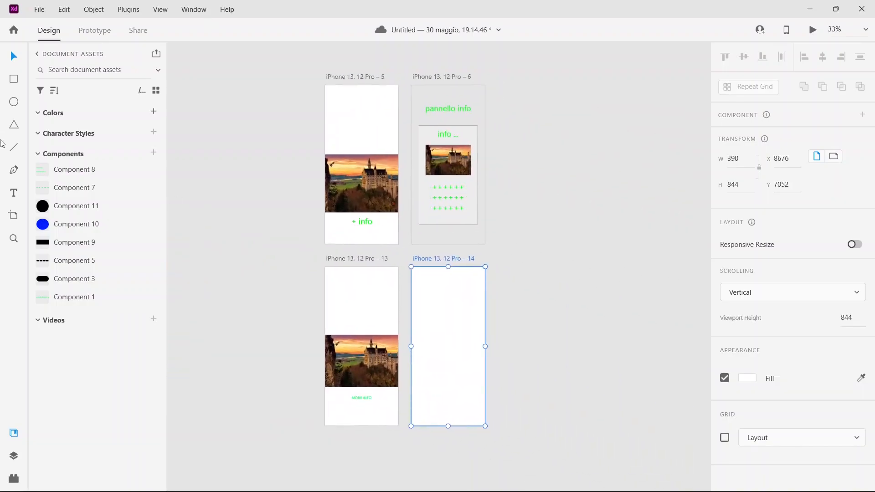
# Step: Add an "INFO PAGE" text label in 20 pt Segoe UI near the upper edge of iPhone 13, 12 Pro – 14
pyautogui.click(14, 193)
pyautogui.click(438, 286)
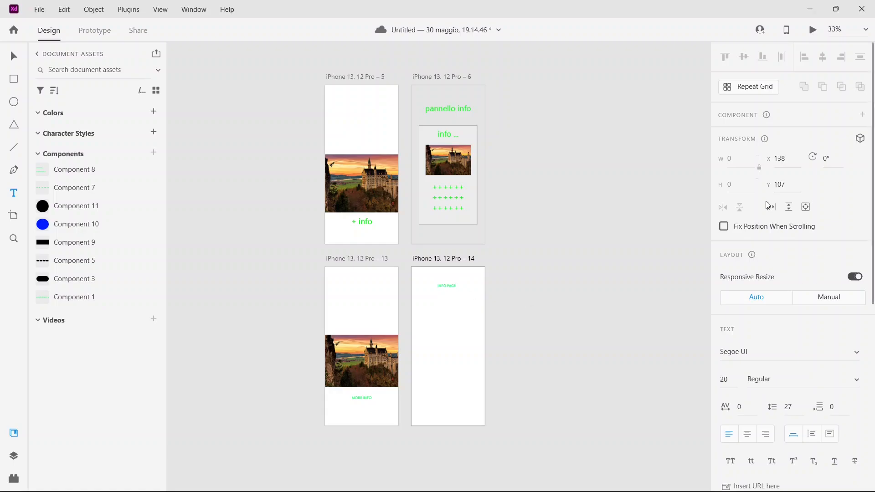
pyautogui.click(13, 56)
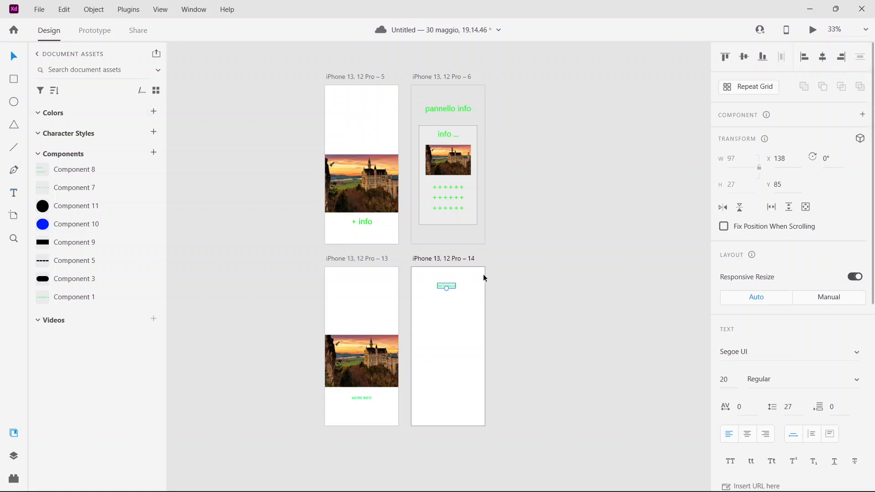
pyautogui.click(518, 289)
pyautogui.moveTo(415, 480)
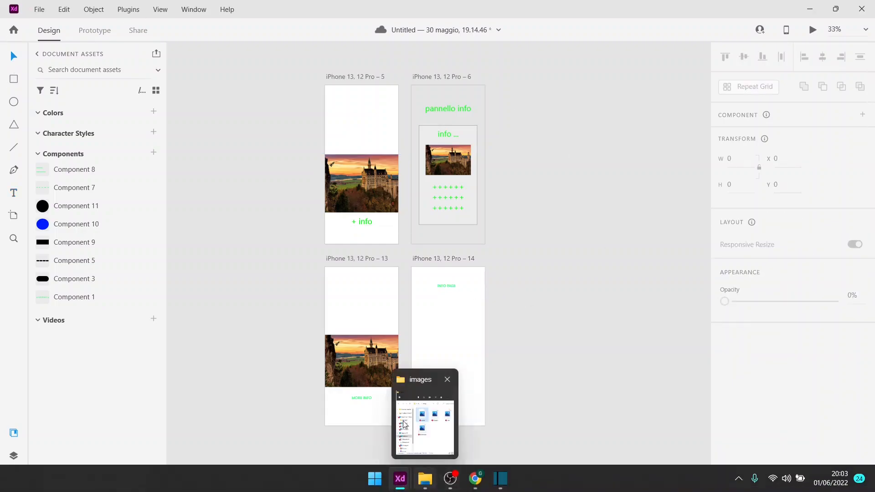
# Step: Draw a panel rectangle about 308 x 521 below the INFO PAGE label and place it at X 41, Y 162
pyautogui.press('r')
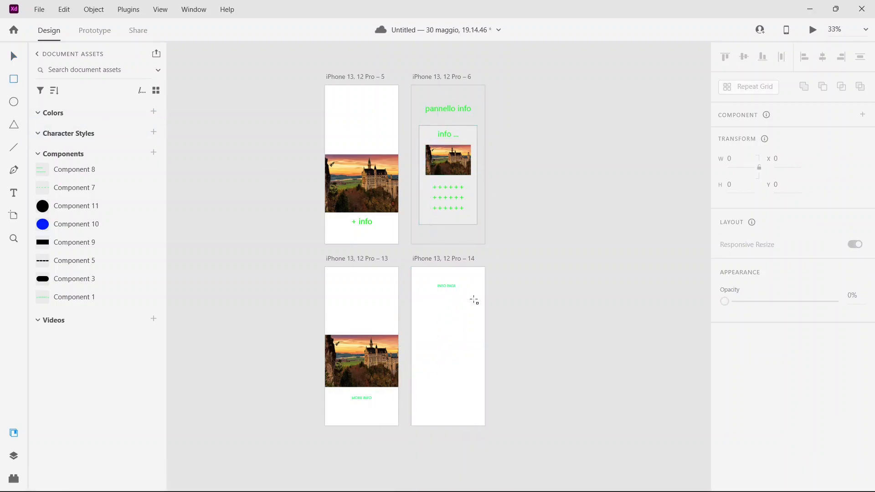
pyautogui.moveTo(418, 302); pyautogui.dragTo(475, 400)
pyautogui.click(14, 56)
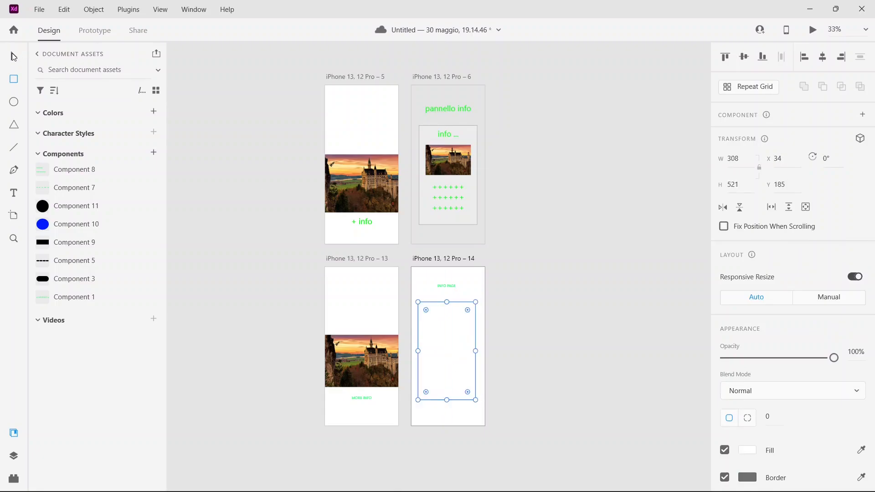
pyautogui.moveTo(461, 302); pyautogui.dragTo(461, 296)
# Step: Enable Background Blur on the panel rectangle and set its blur opacity to about 51%
pyautogui.scroll(-5, 756, 246)
pyautogui.scroll(-1, 756, 247)
pyautogui.click(725, 443)
pyautogui.scroll(-4, 819, 392)
pyautogui.moveTo(744, 446); pyautogui.dragTo(787, 446)
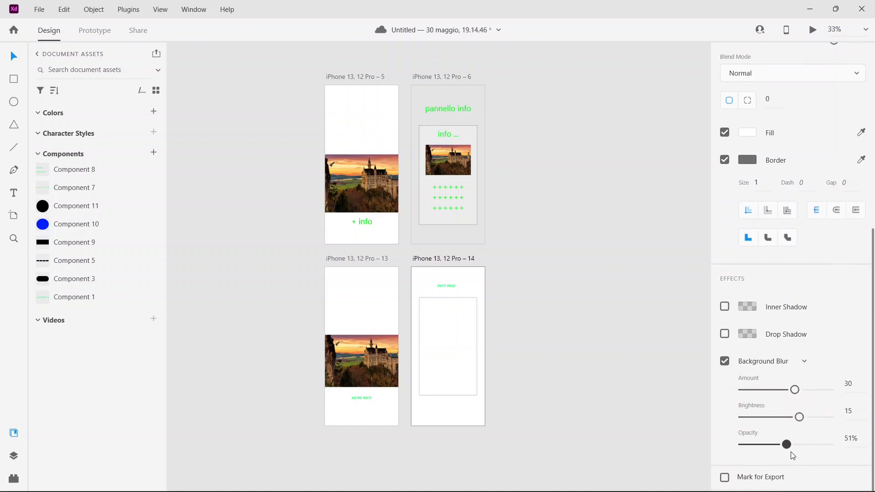
pyautogui.click(557, 293)
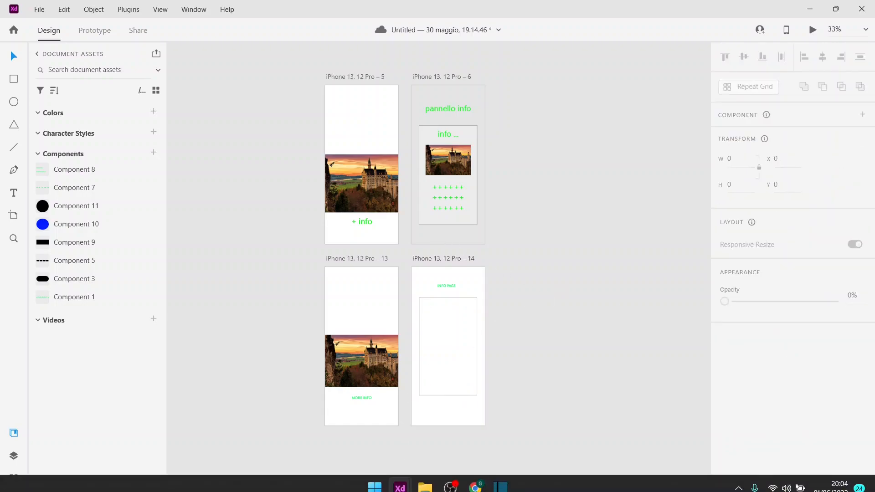
pyautogui.click(418, 482)
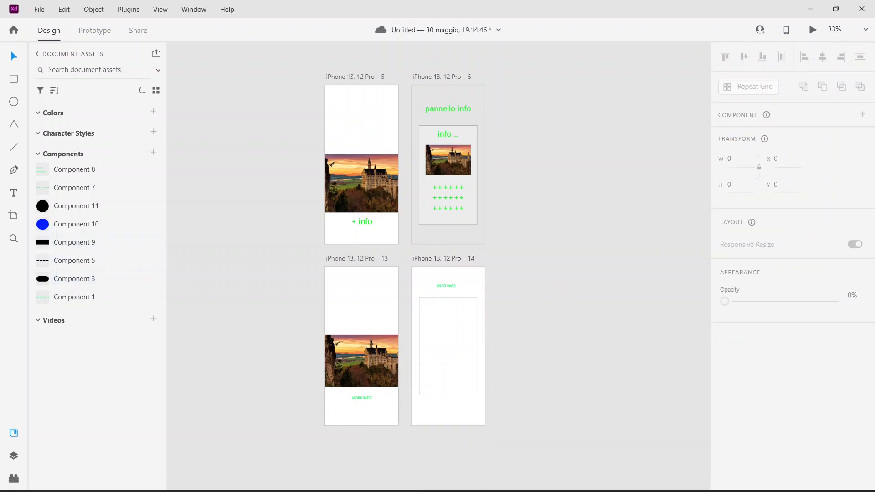
pyautogui.moveTo(129, 269); pyautogui.dragTo(449, 347)
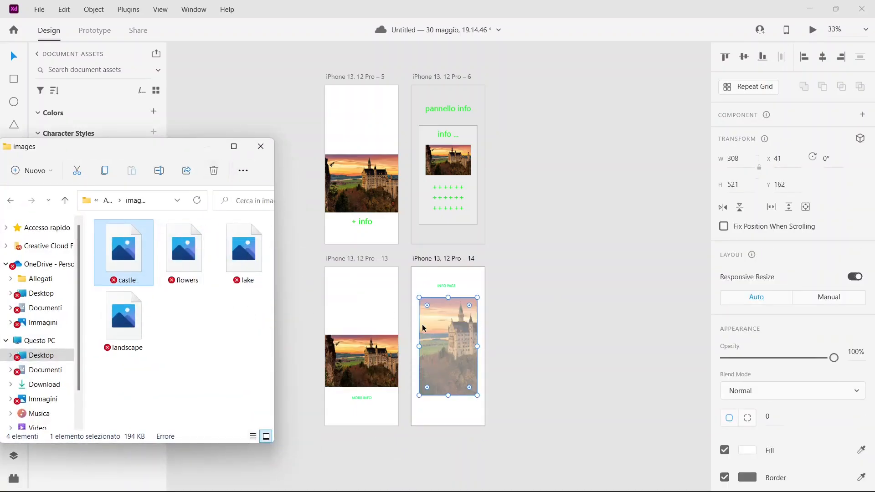
pyautogui.click(207, 147)
pyautogui.click(538, 311)
pyautogui.hotkey('ctrl', 'z')
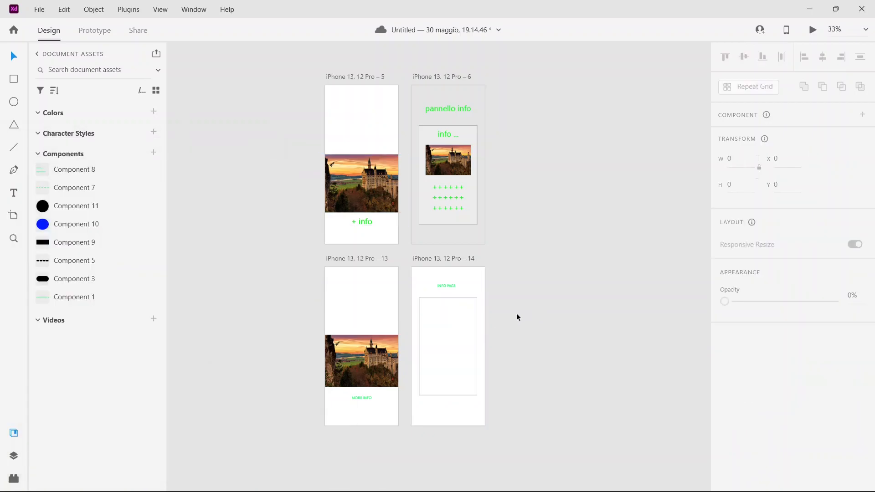
# Step: Place the castle image from the images folder inside the panel, resized to about 262 x 175 at X 64, Y 247
pyautogui.click(425, 478)
pyautogui.moveTo(117, 258); pyautogui.dragTo(553, 301)
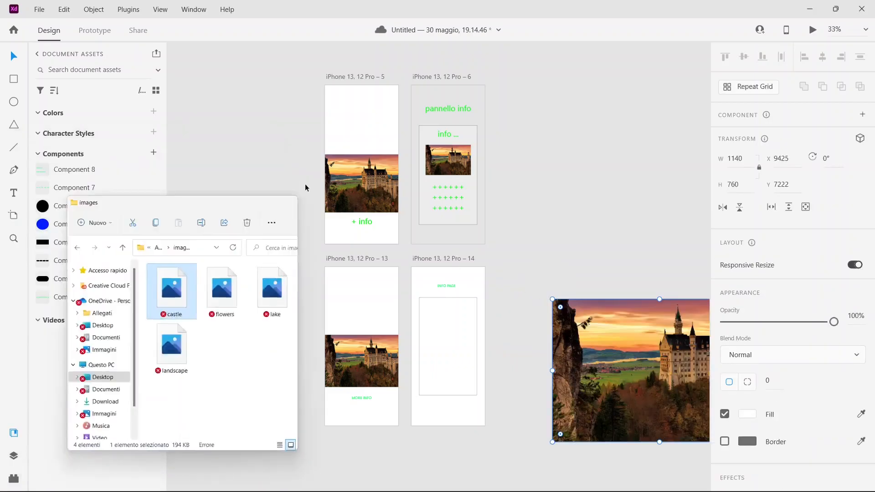
pyautogui.moveTo(613, 341); pyautogui.dragTo(507, 297)
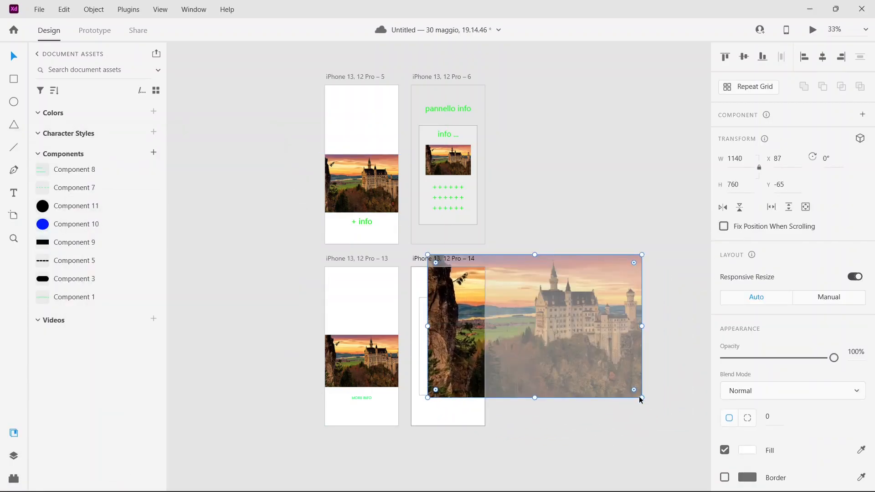
pyautogui.moveTo(641, 398); pyautogui.dragTo(459, 331)
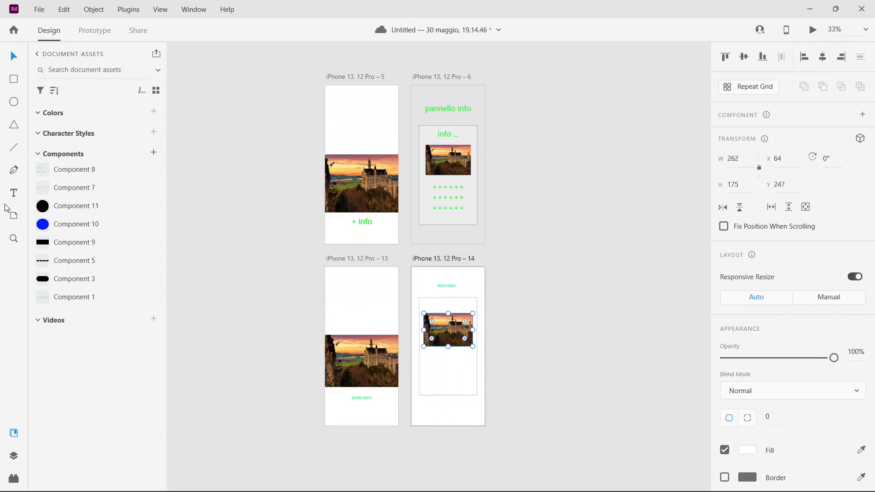
# Step: Add a "TEXT" label in 20 pt Segoe UI above the castle photo and centre it in the panel
pyautogui.click(14, 193)
pyautogui.click(435, 303)
pyautogui.click(435, 303)
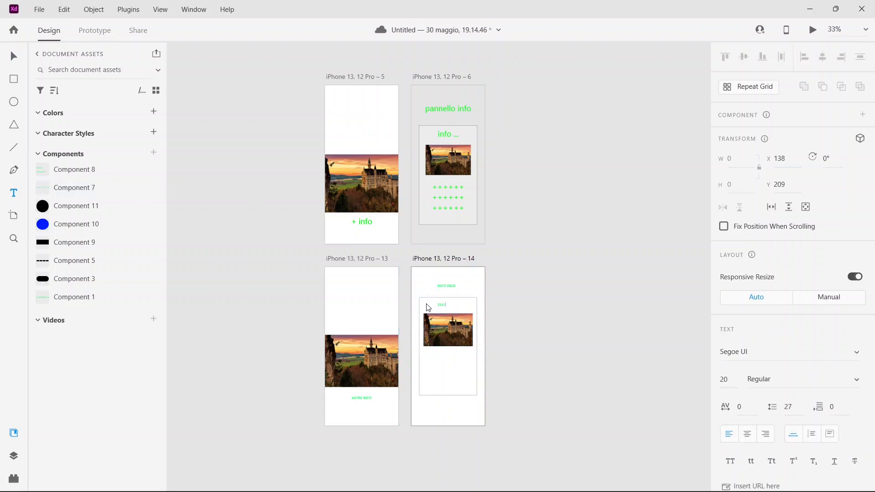
pyautogui.click(14, 56)
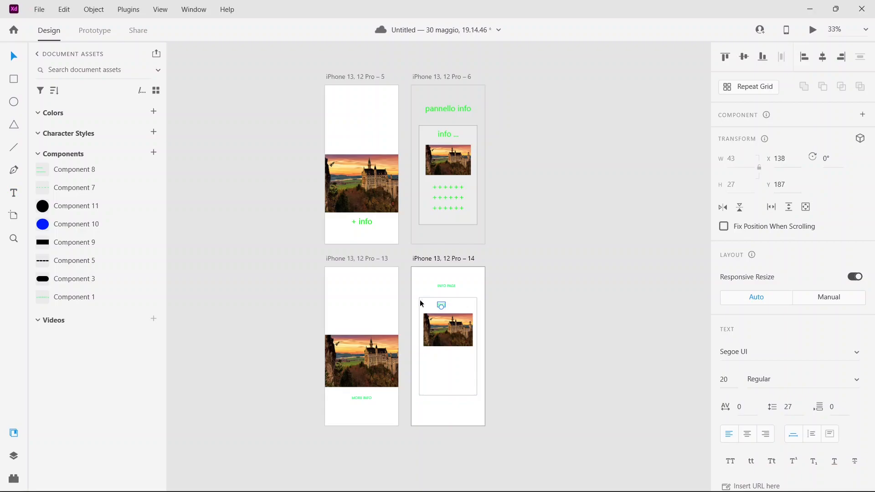
pyautogui.moveTo(442, 305); pyautogui.dragTo(449, 306)
pyautogui.click(539, 307)
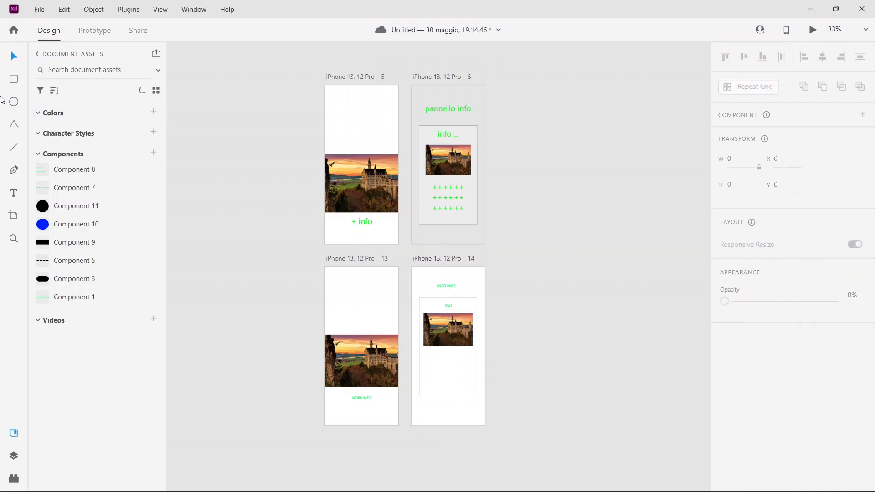
# Step: Add a text area about 248 wide with three rows of plus signs, centred below the castle photo in the panel
pyautogui.click(14, 193)
pyautogui.moveTo(424, 357); pyautogui.dragTo(471, 385)
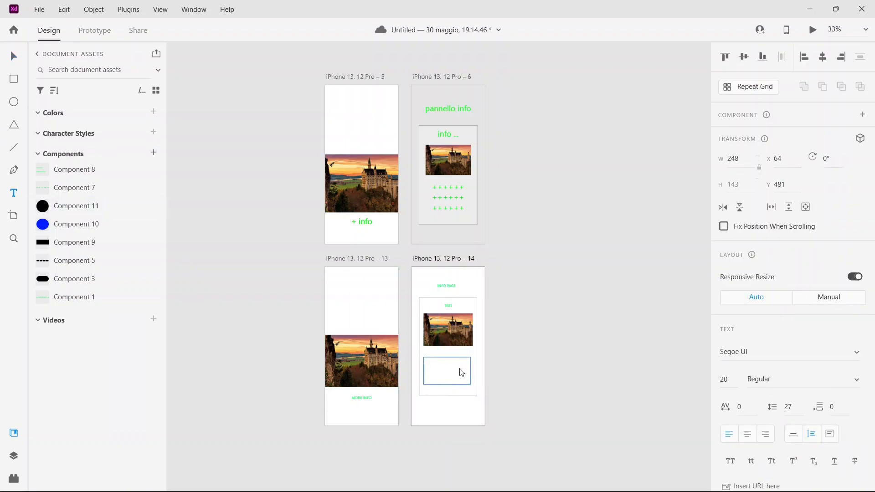
pyautogui.write('++++')
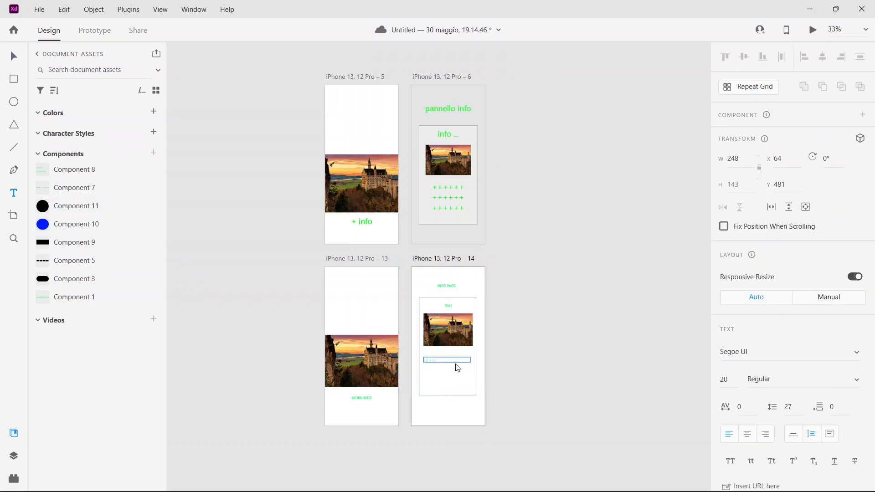
pyautogui.write('++++++')
pyautogui.press('Return')
pyautogui.press('Return')
pyautogui.click(14, 55)
pyautogui.moveTo(435, 368); pyautogui.dragTo(445, 372)
pyautogui.click(560, 292)
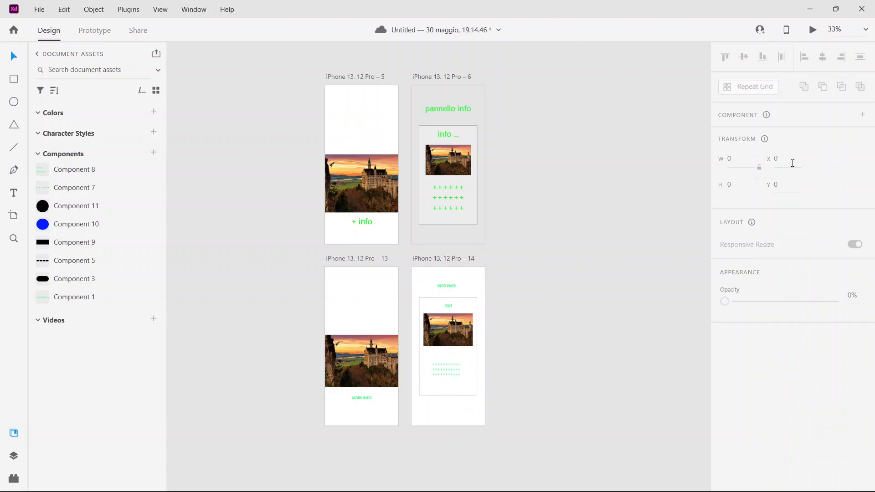
# Step: Link the MORE INFO label on iPhone 13, 12 Pro – 13 to the iPhone 13, 12 Pro – 14 artboard in prototype mode
pyautogui.click(86, 32)
pyautogui.click(367, 263)
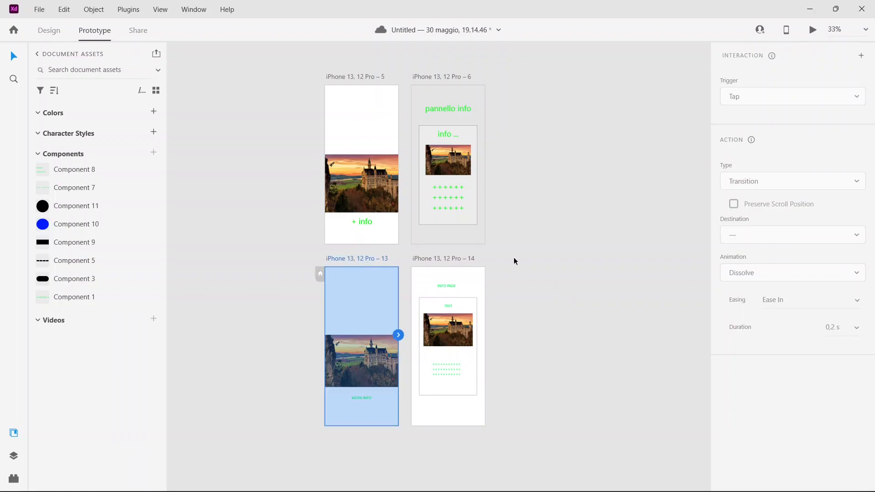
pyautogui.click(359, 398)
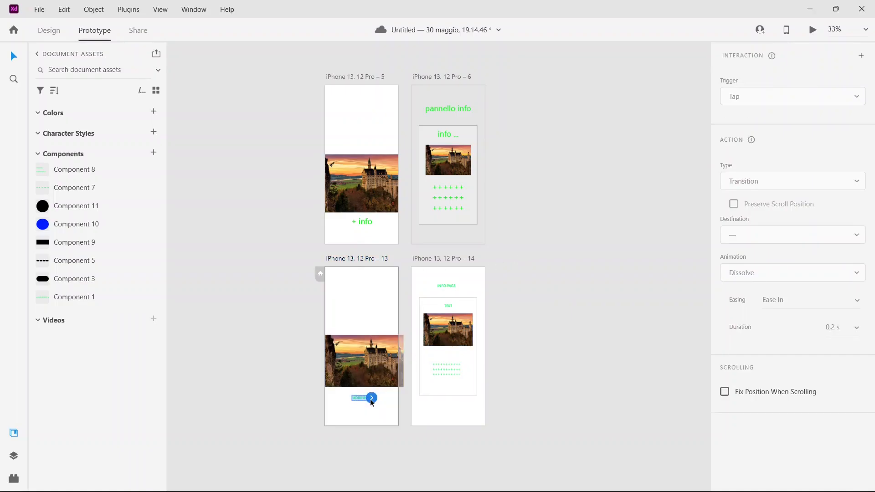
pyautogui.moveTo(372, 402); pyautogui.dragTo(424, 291)
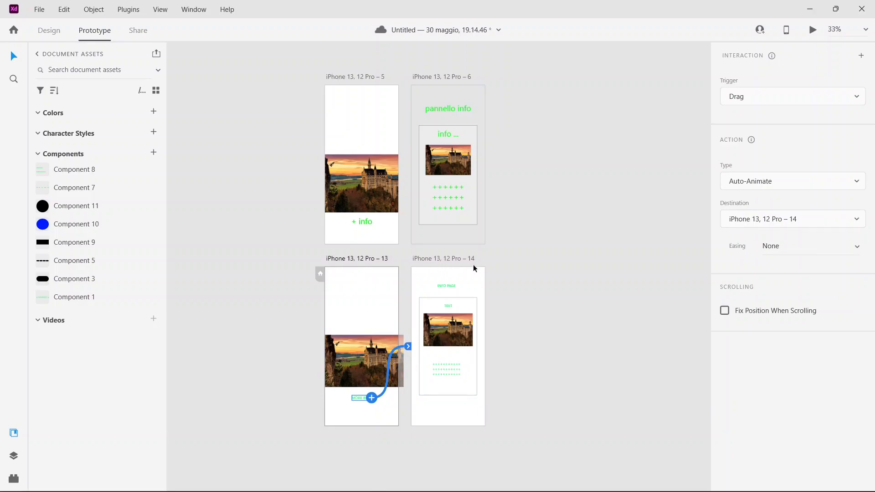
# Step: Set the MORE INFO interaction's trigger to Tap and its action type to Overlay
pyautogui.click(794, 101)
pyautogui.click(781, 77)
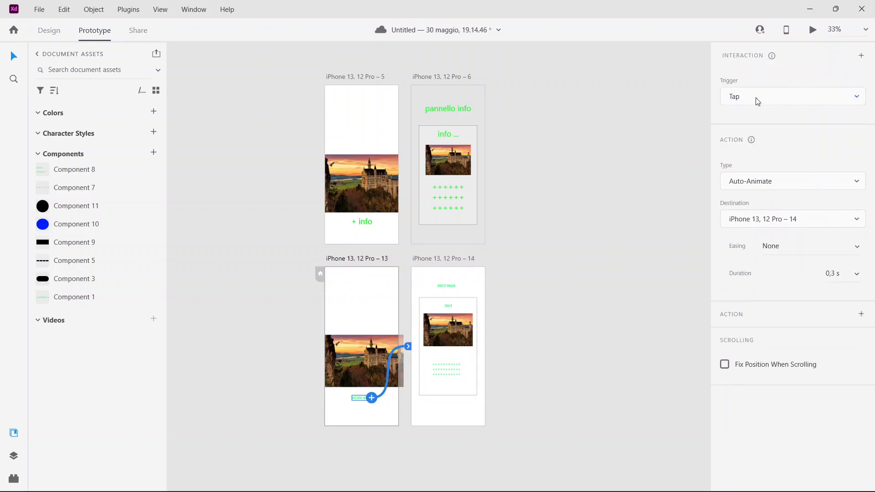
pyautogui.click(764, 187)
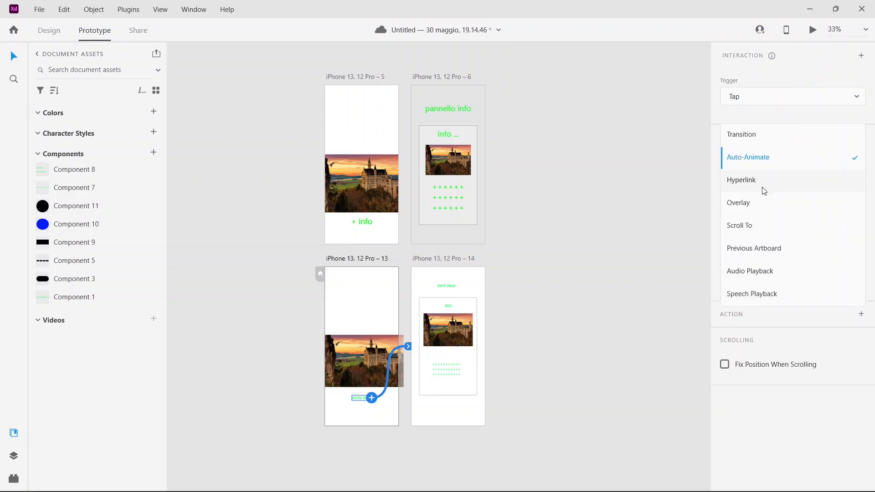
pyautogui.click(764, 209)
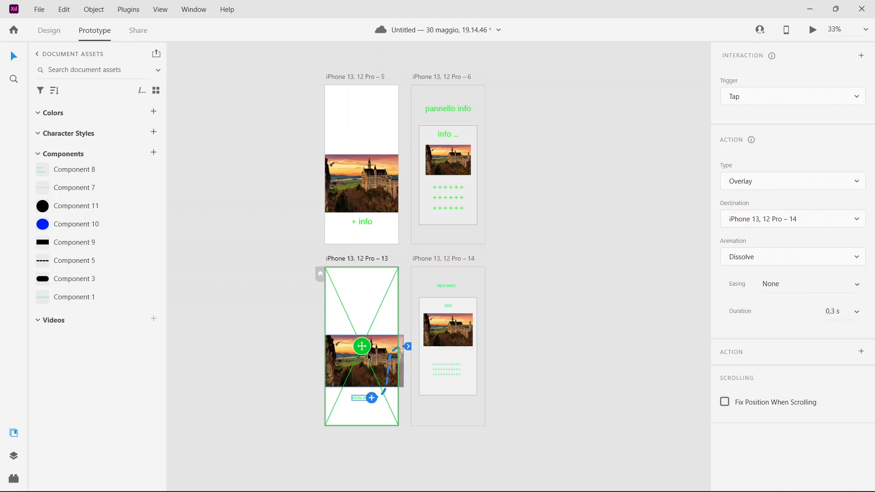
# Step: Preview the prototype, open the overlay through MORE INFO, and close the preview
pyautogui.hotkey('ctrl', '+')
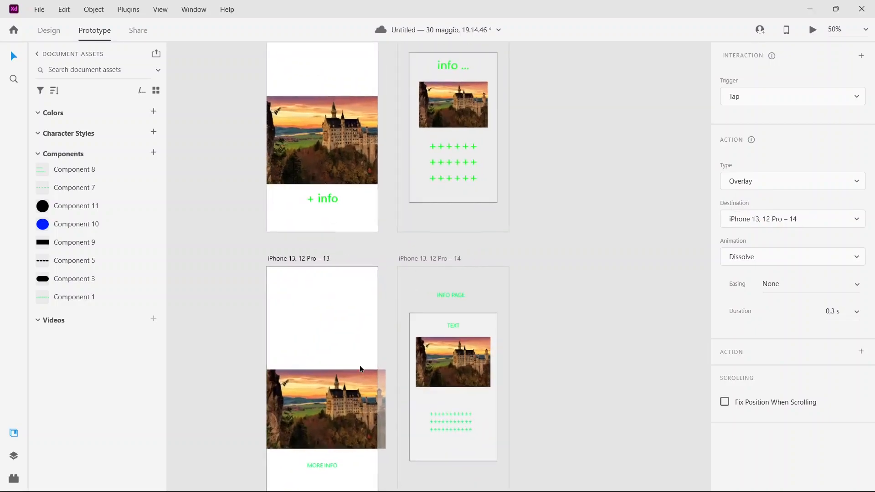
pyautogui.scroll(-1, 377, 252)
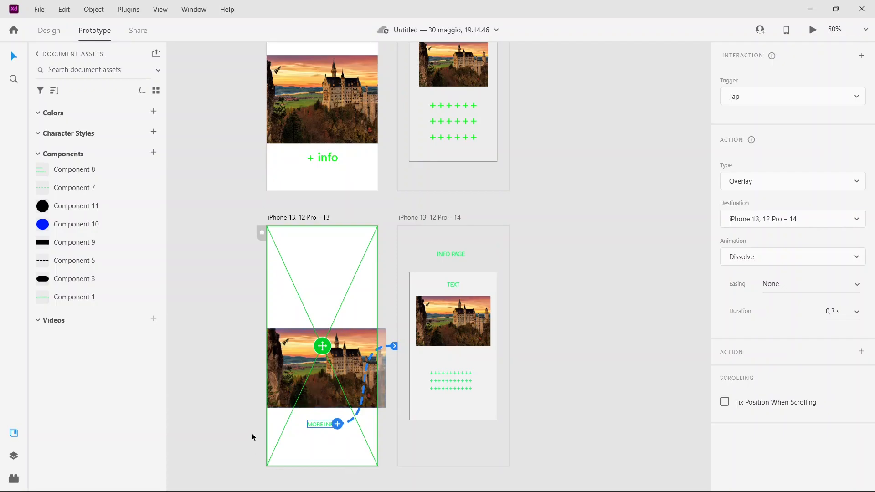
pyautogui.scroll(-2, 599, 225)
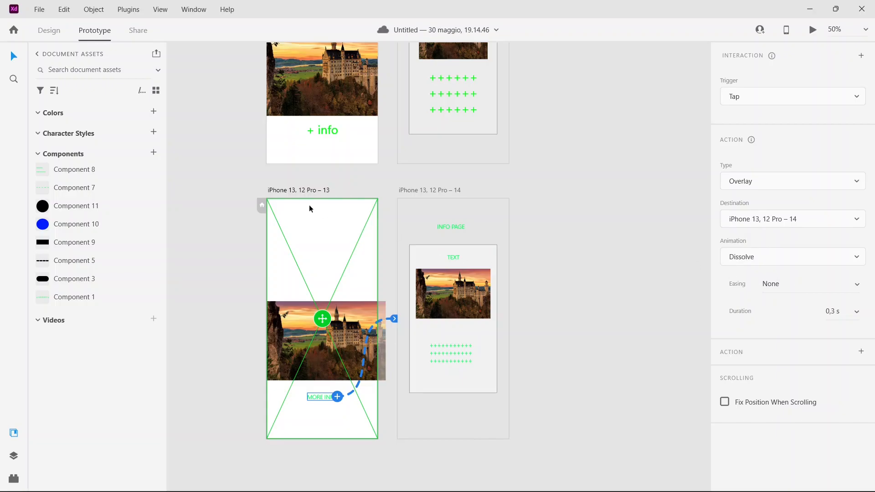
pyautogui.click(812, 30)
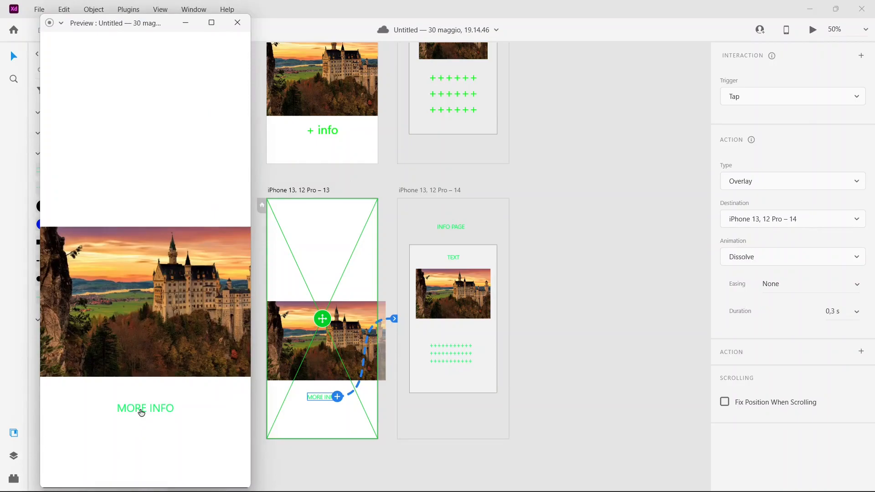
pyautogui.click(141, 413)
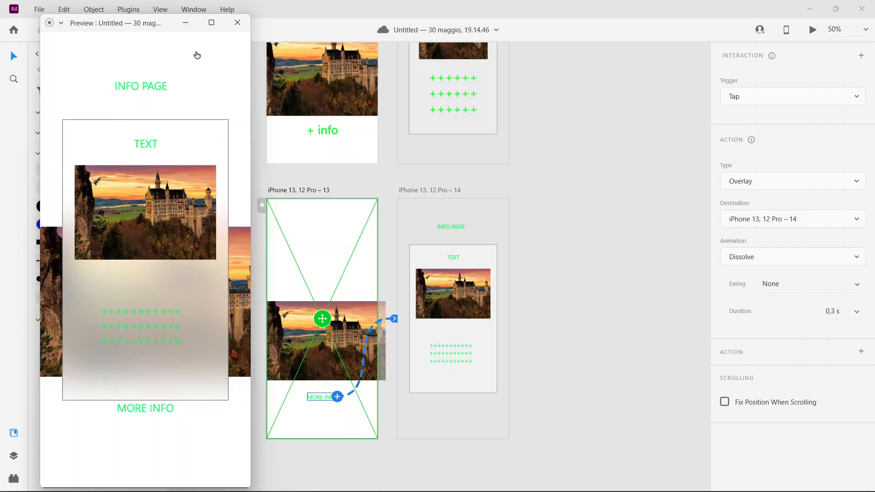
pyautogui.click(238, 22)
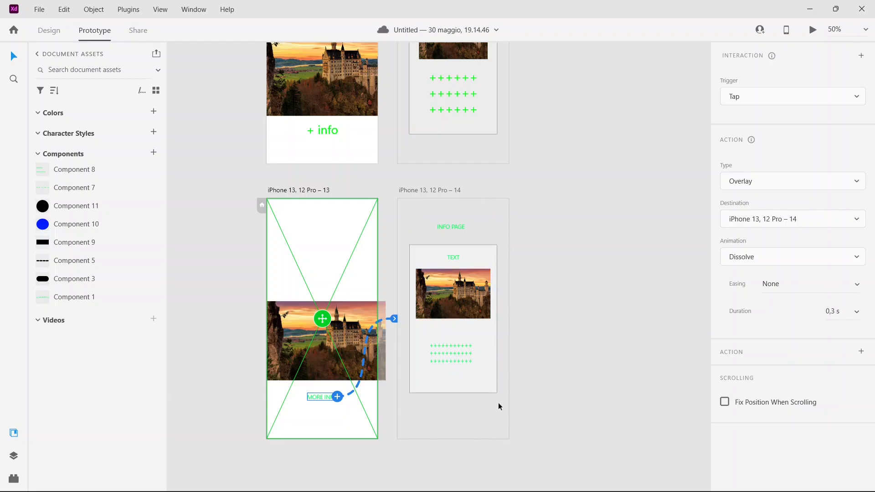
# Step: Examine the prototype links between the iPhone 13, 12 Pro – 7 and iPhone 13, 12 Pro – 8 artboards
pyautogui.click(554, 251)
pyautogui.hotkey('ctrl', '-')
pyautogui.hotkey('ctrl', '-')
pyautogui.hotkey('ctrl', '-')
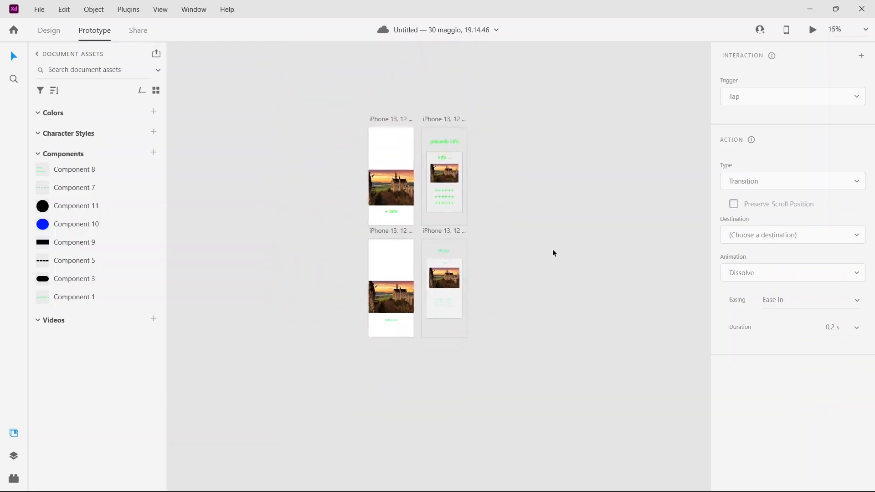
pyautogui.moveTo(512, 251); pyautogui.dragTo(521, 281)
pyautogui.hotkey('ctrl', '+')
pyautogui.hotkey('ctrl', '+')
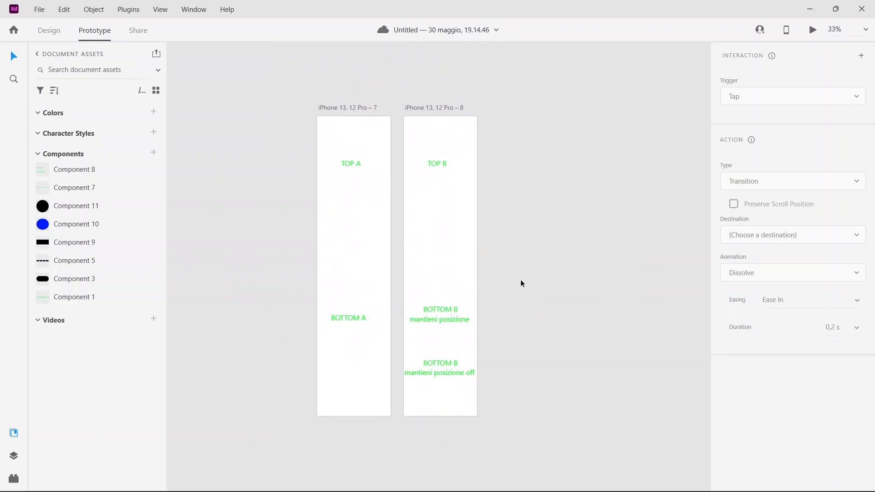
pyautogui.hotkey('ctrl', '+')
pyautogui.hotkey('ctrl', '-')
pyautogui.click(368, 110)
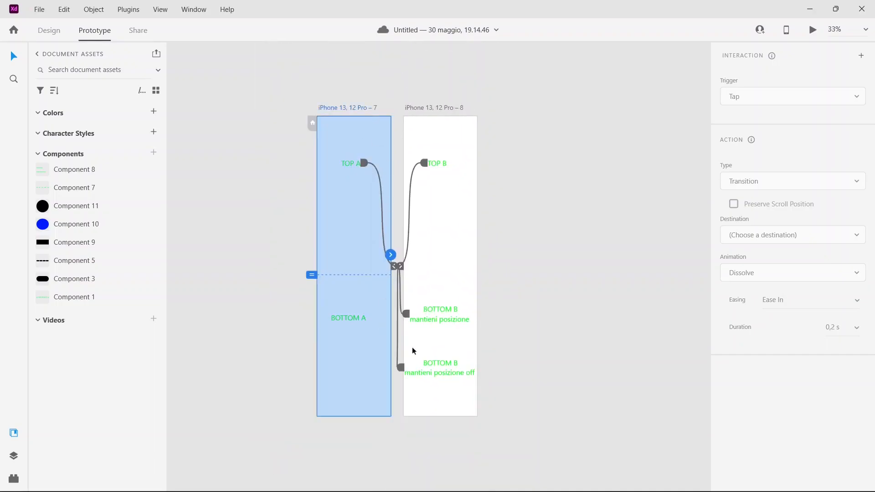
pyautogui.click(443, 113)
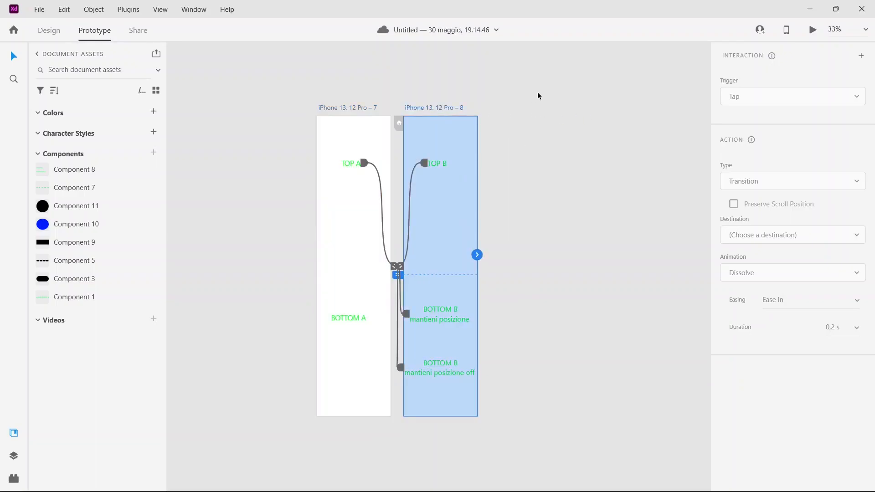
# Step: Compare the labels, viewport limits and outgoing links of the iPhone 13, 12 Pro – 7 and iPhone 13, 12 Pro – 8 artboards
pyautogui.click(340, 120)
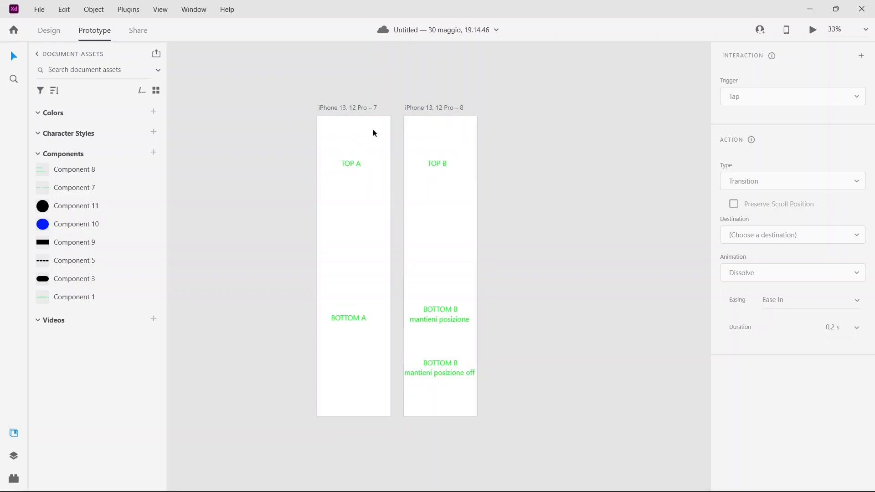
pyautogui.click(361, 108)
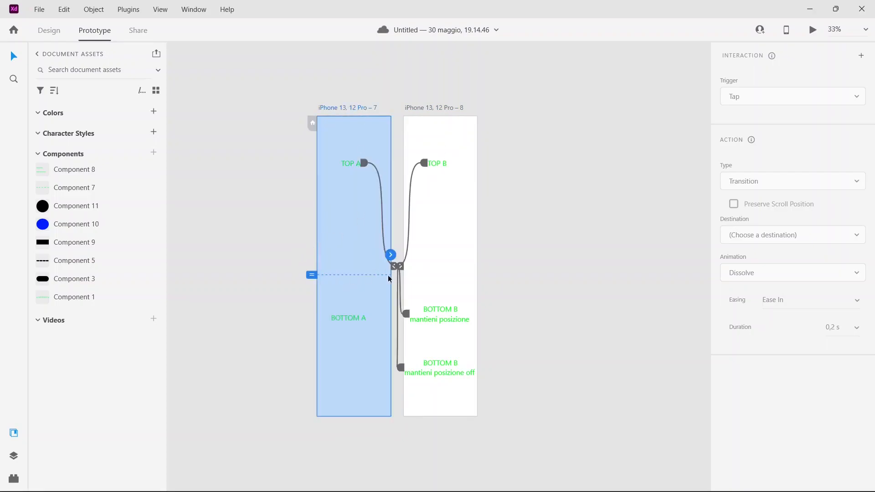
pyautogui.click(434, 108)
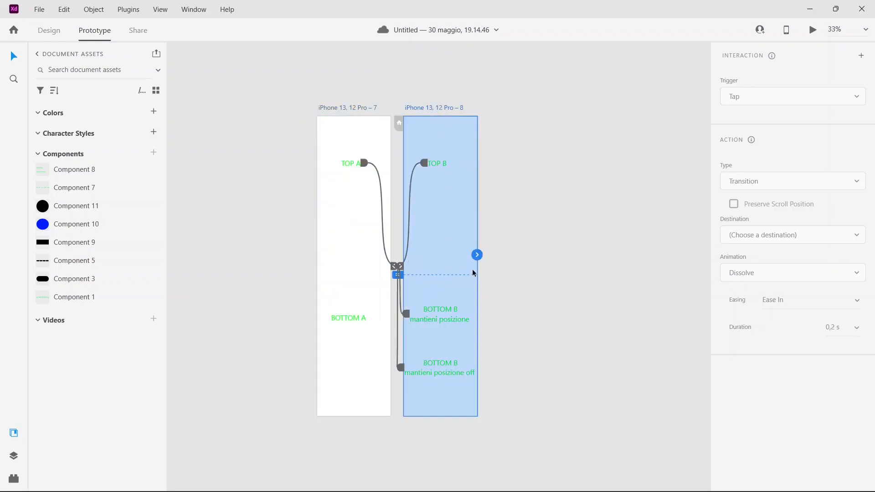
pyautogui.click(329, 107)
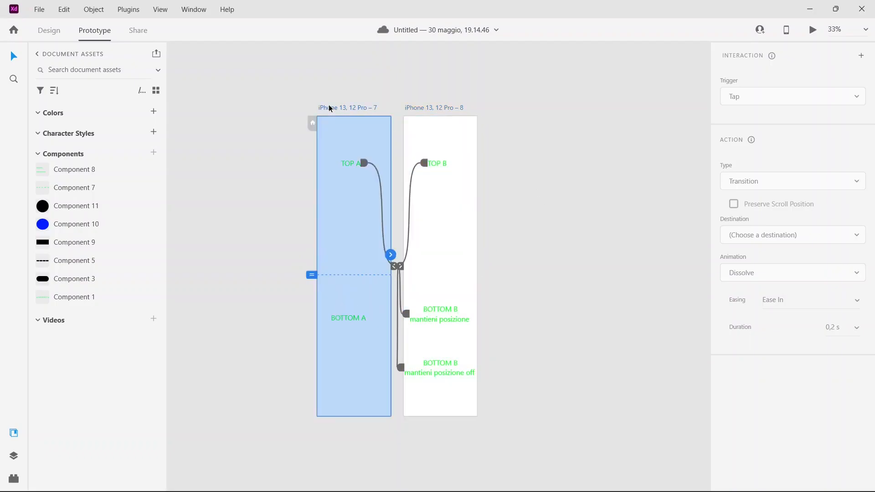
pyautogui.click(566, 175)
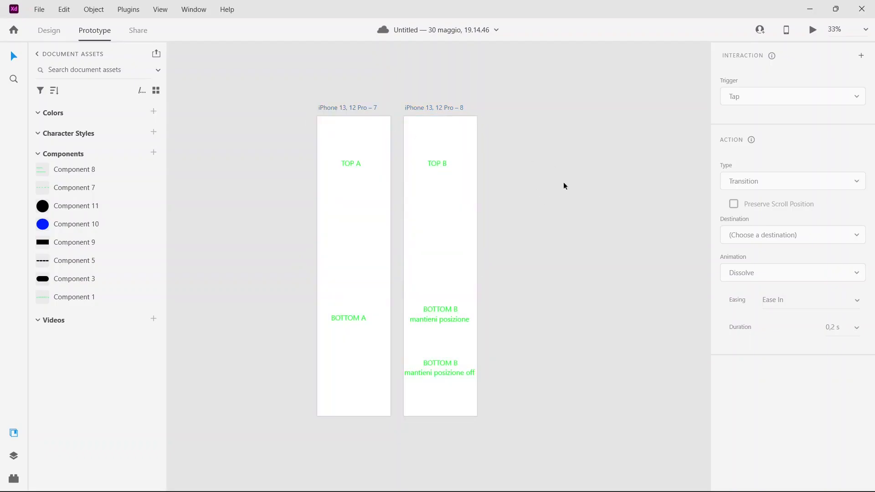
pyautogui.click(337, 105)
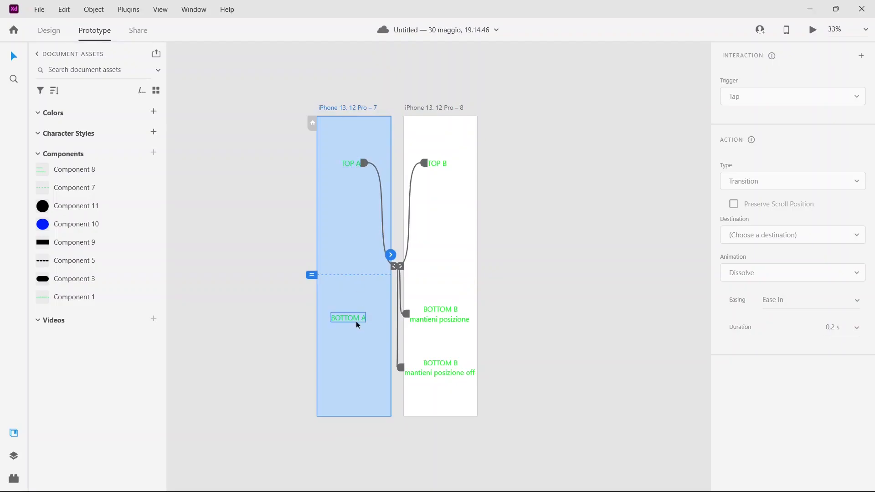
pyautogui.click(439, 110)
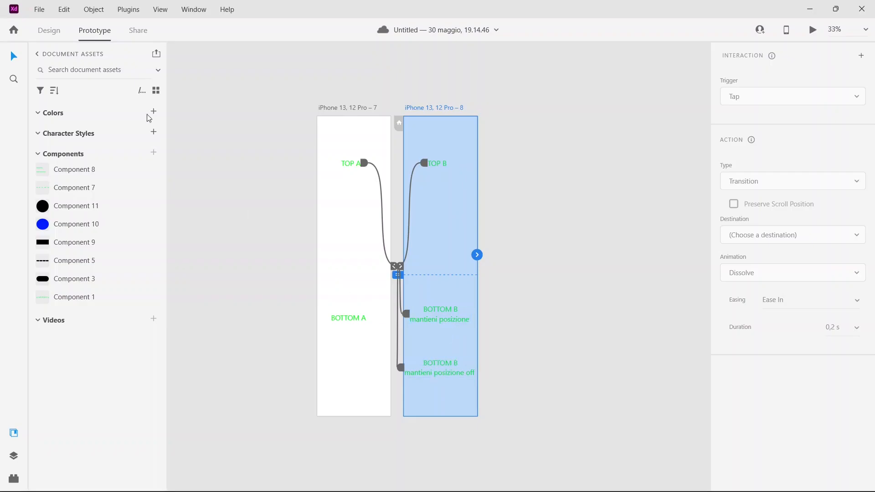
# Step: In design mode, replace "mantieni posizione" in the upper BOTTOM B label on iPhone 13, 12 Pro – 8 with "ON"
pyautogui.click(53, 35)
pyautogui.click(436, 319)
pyautogui.doubleClick(436, 319)
pyautogui.click(471, 319)
pyautogui.moveTo(471, 319); pyautogui.dragTo(384, 323)
pyautogui.press('BackSpace')
pyautogui.write('ON')
pyautogui.press('Escape')
# Step: Replace "mantieni posizione off" in the lower BOTTOM B label on iPhone 13, 12 Pro – 8 with "OFF"
pyautogui.doubleClick(433, 376)
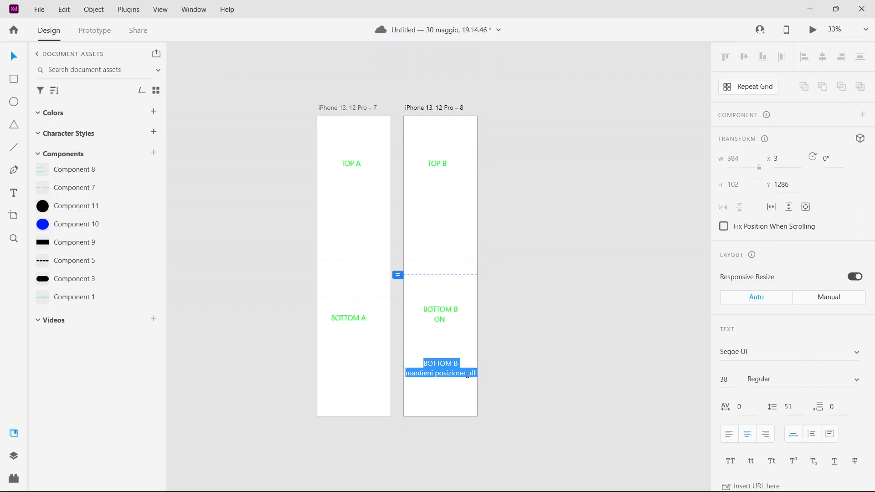
pyautogui.moveTo(476, 374); pyautogui.dragTo(396, 379)
pyautogui.write('OFF')
pyautogui.press('Escape')
pyautogui.click(386, 133)
# Step: In prototype mode, inspect the interaction settings of TOP A, TOP B, BOTTOM B ON and BOTTOM B OFF, including Preserve Scroll Position
pyautogui.click(358, 108)
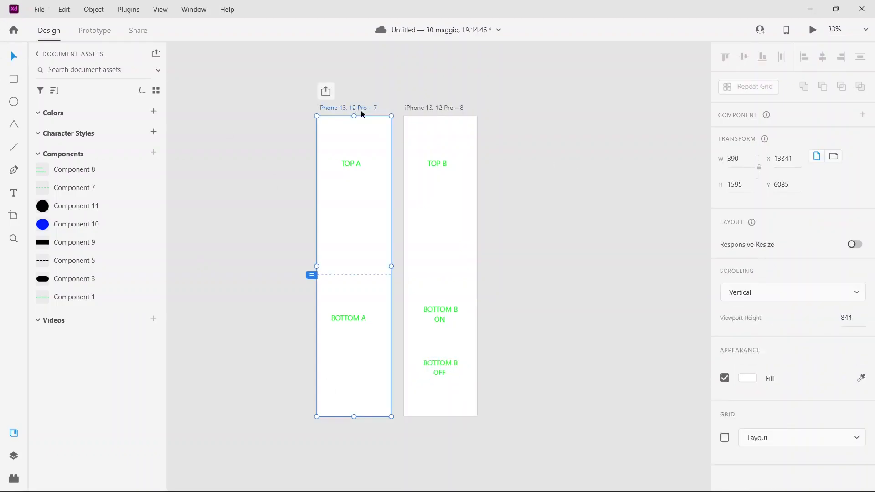
pyautogui.click(352, 163)
pyautogui.click(102, 31)
pyautogui.moveTo(360, 163); pyautogui.dragTo(400, 267)
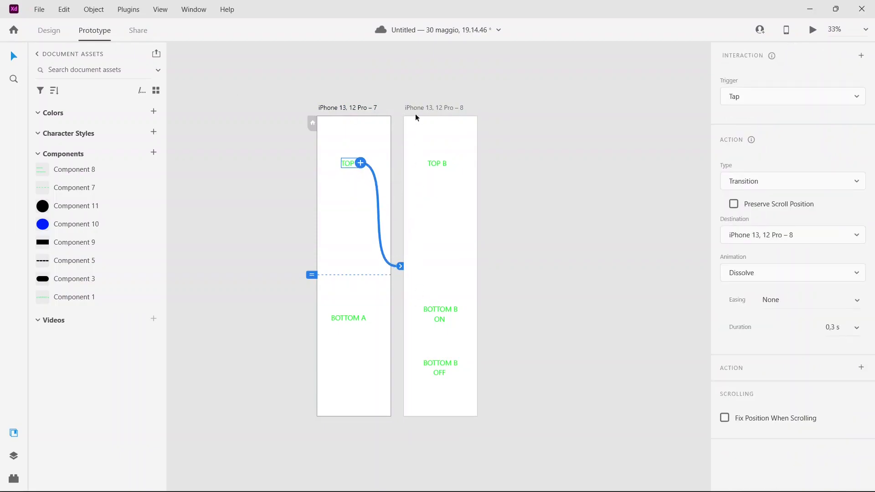
pyautogui.click(360, 317)
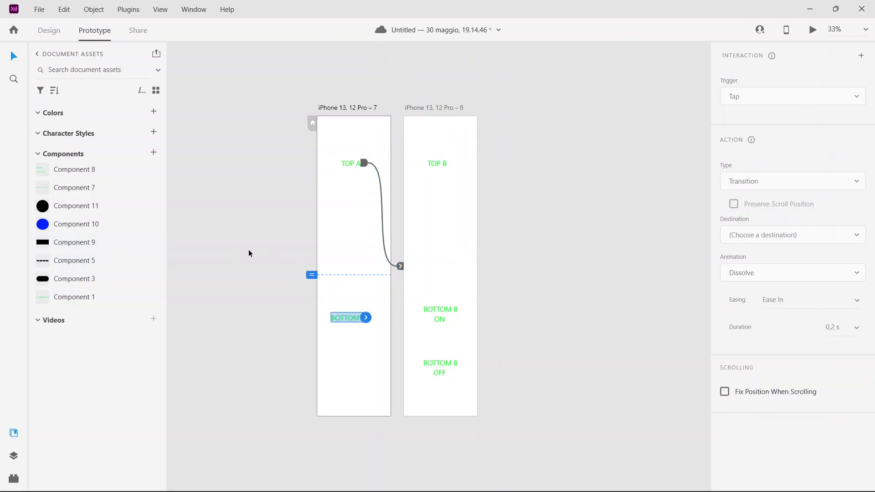
pyautogui.click(418, 109)
pyautogui.click(441, 165)
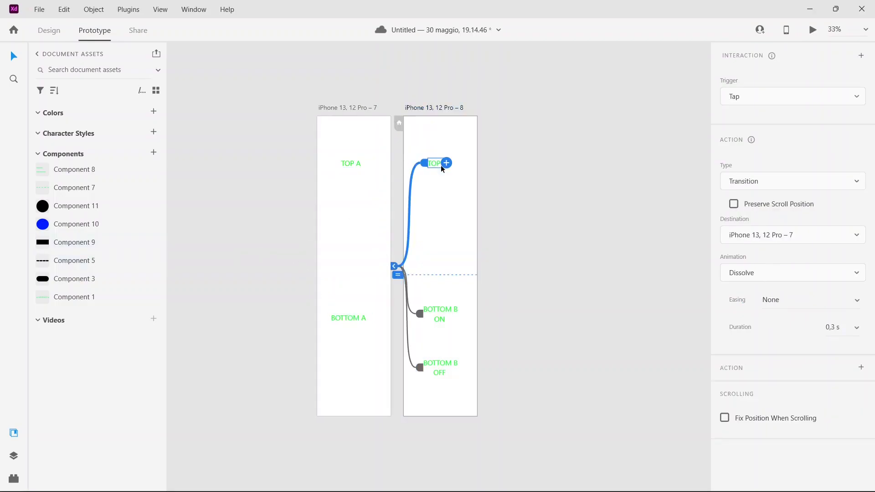
pyautogui.click(453, 312)
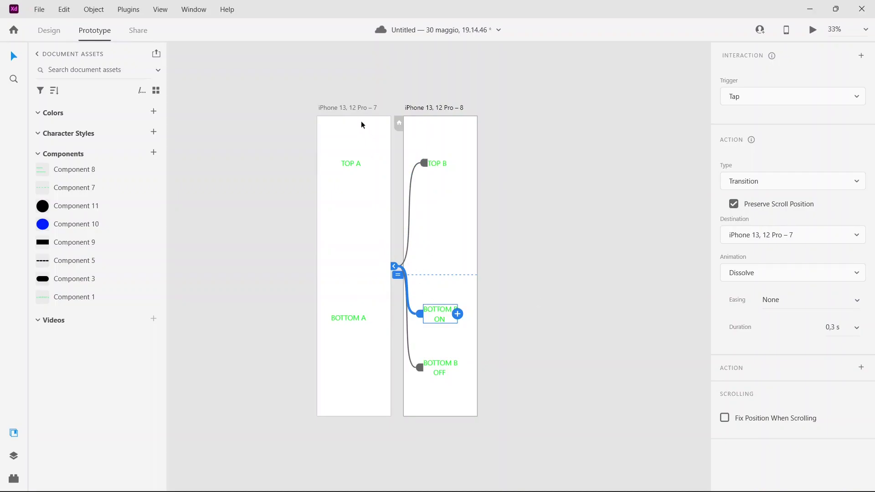
pyautogui.click(440, 367)
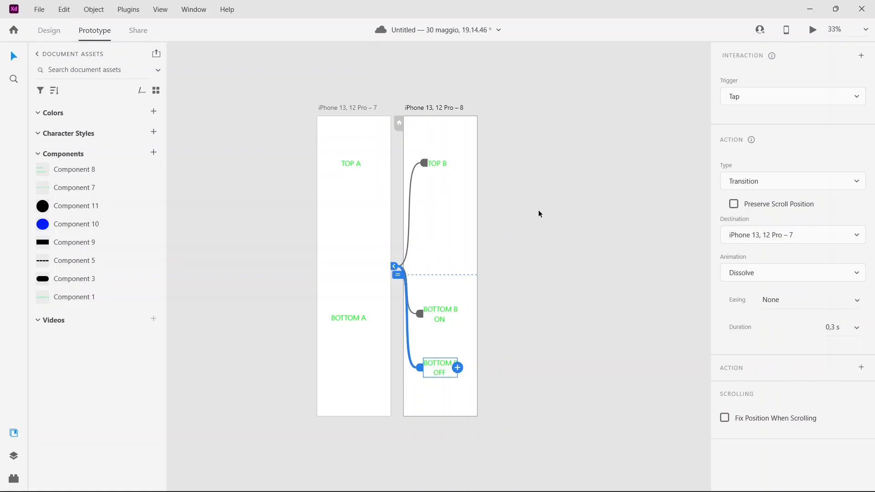
pyautogui.click(496, 184)
# Step: Preview the prototype from iPhone 13, 12 Pro – 7, follow TOP A to the second screen, and go back through BOTTOM B ON
pyautogui.click(360, 109)
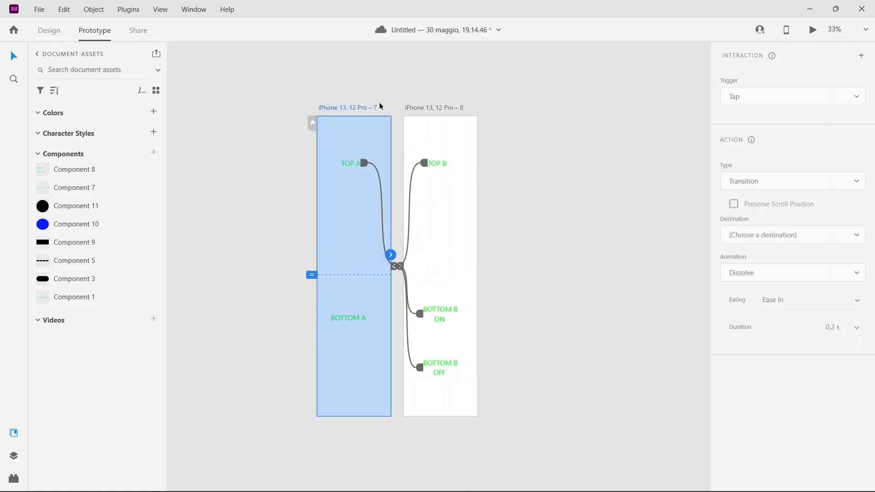
pyautogui.click(812, 31)
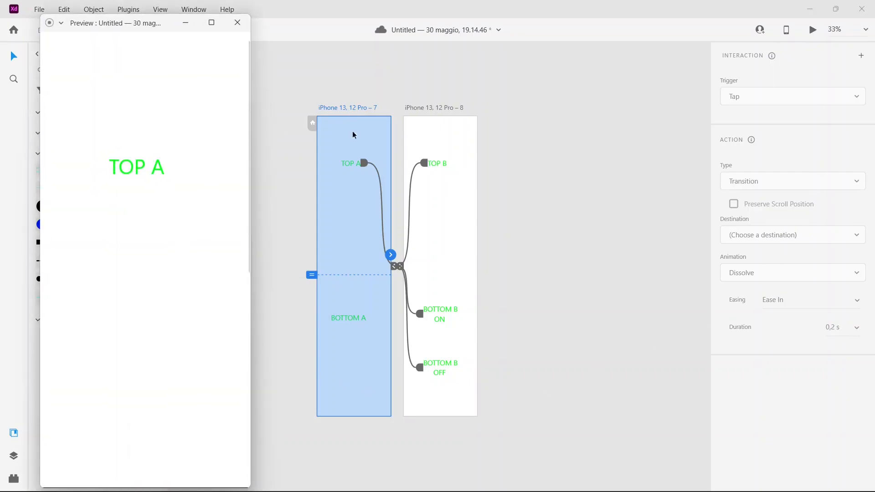
pyautogui.scroll(-5, 215, 188)
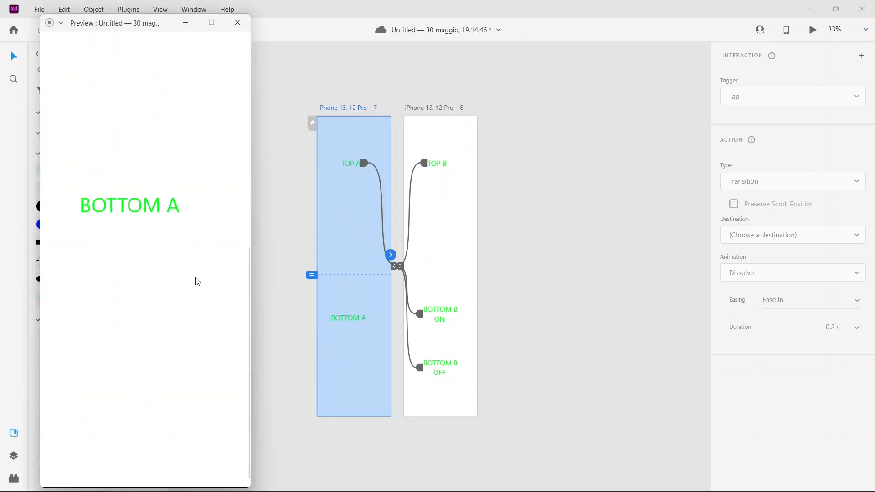
pyautogui.scroll(5, 194, 277)
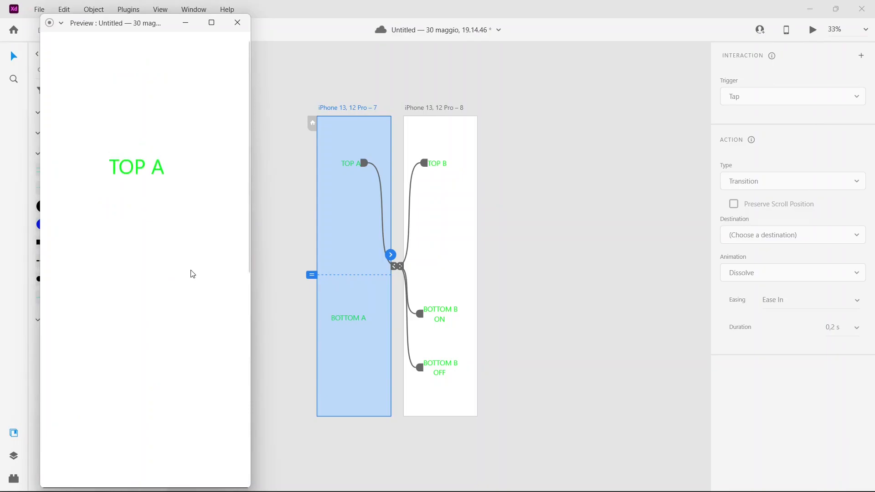
pyautogui.click(142, 176)
pyautogui.scroll(-5, 186, 227)
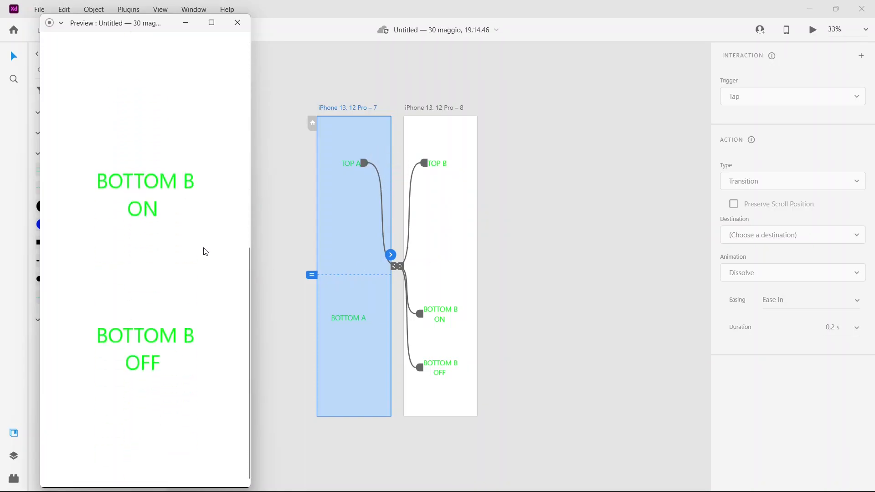
pyautogui.click(175, 192)
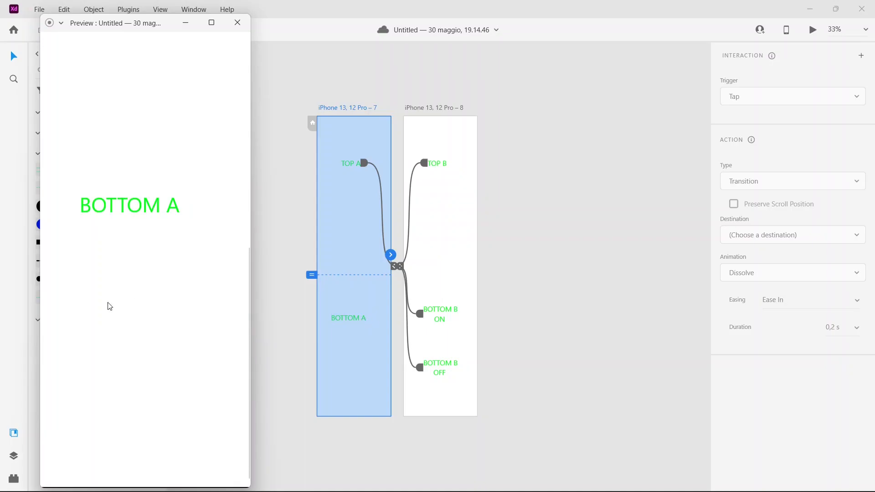
# Step: Follow TOP A again in the preview, go back through BOTTOM B OFF, and close the preview
pyautogui.scroll(5, 109, 305)
pyautogui.click(133, 170)
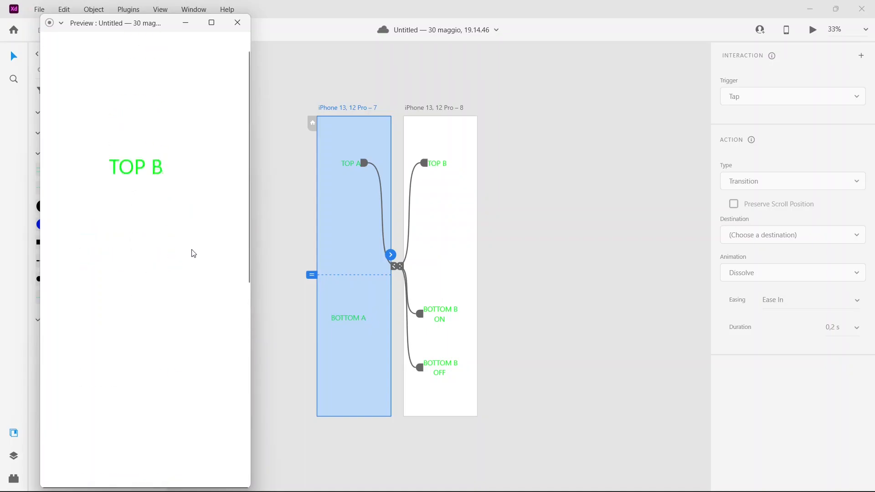
pyautogui.scroll(-5, 194, 253)
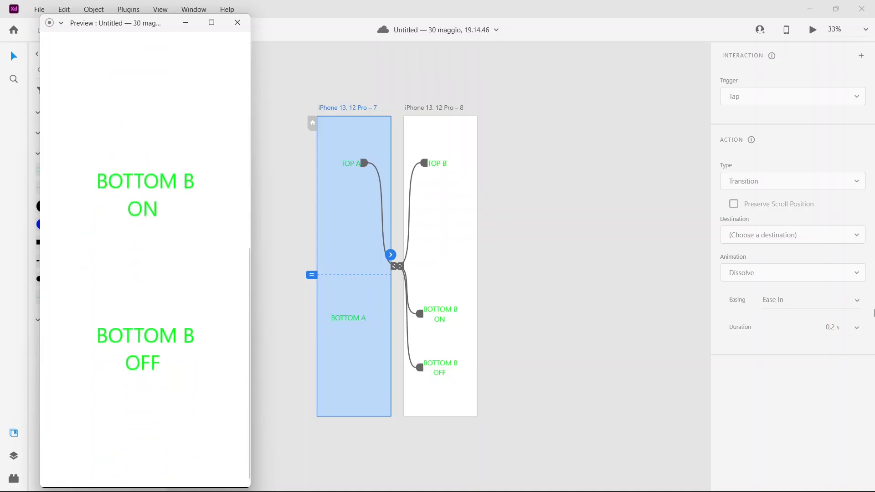
pyautogui.click(166, 338)
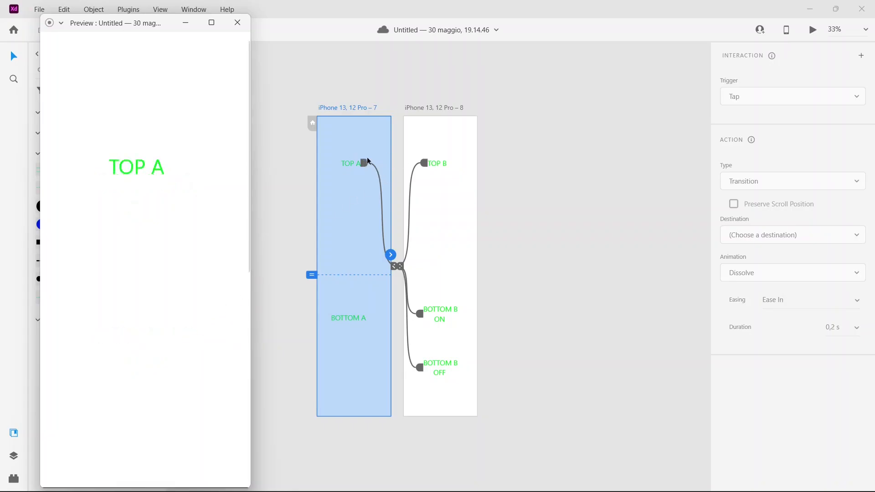
pyautogui.click(238, 22)
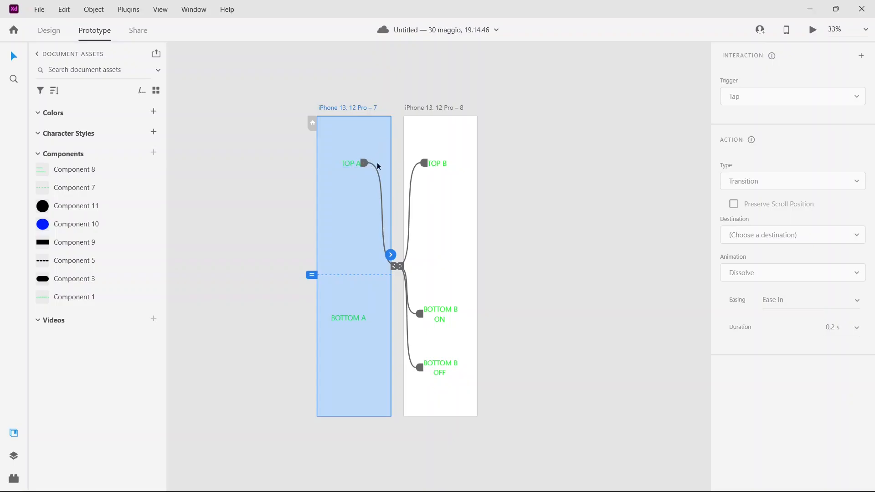
# Step: Preview the Web 1920 – 1 artboard with its over and animated examples, and close the preview
pyautogui.click(534, 227)
pyautogui.hotkey('ctrl', '-')
pyautogui.hotkey('ctrl', '-')
pyautogui.hotkey('ctrl', '-')
pyautogui.hotkey('ctrl', '-')
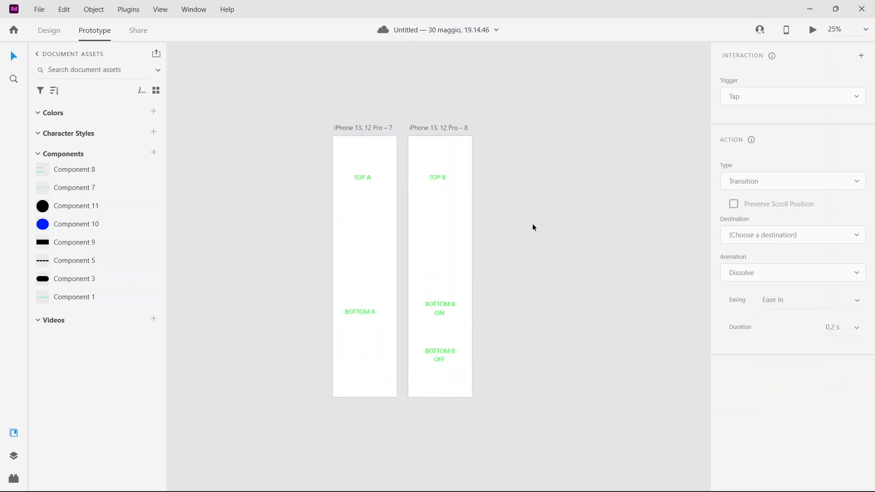
pyautogui.moveTo(566, 265); pyautogui.dragTo(524, 264)
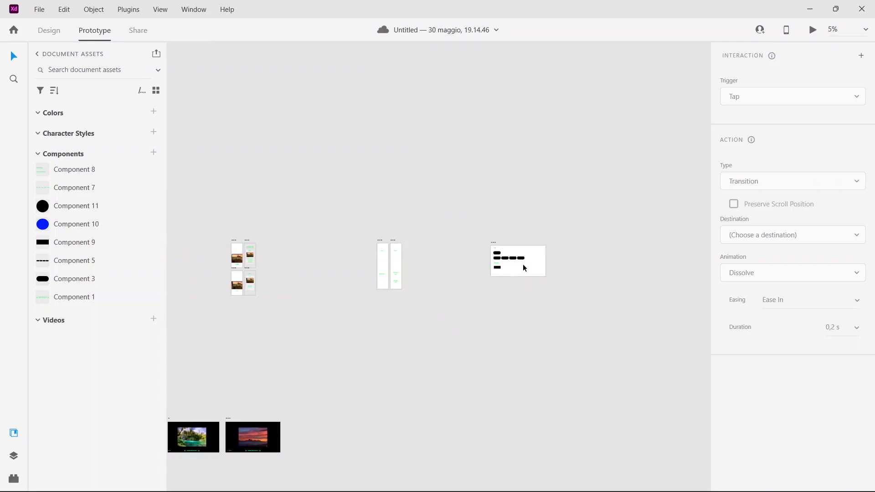
pyautogui.hotkey('ctrl', '+')
pyautogui.hotkey('ctrl', '+')
pyautogui.hotkey('ctrl', '+')
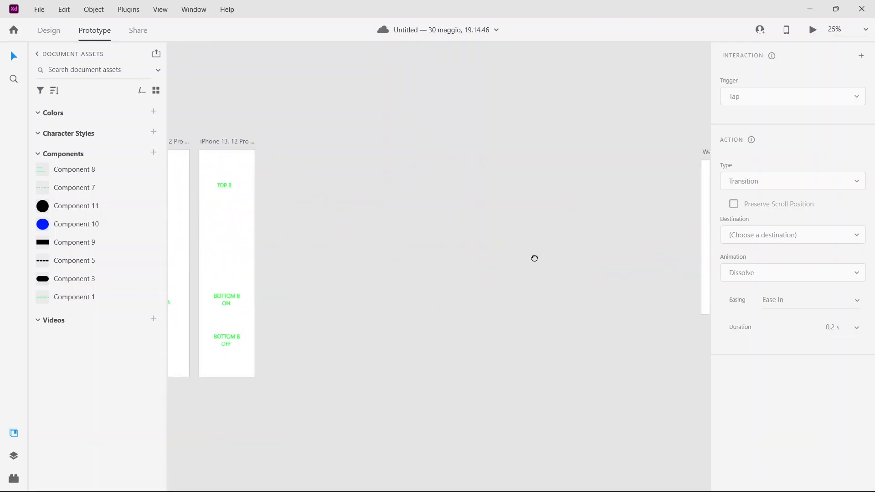
pyautogui.hscroll(10, 534, 257)
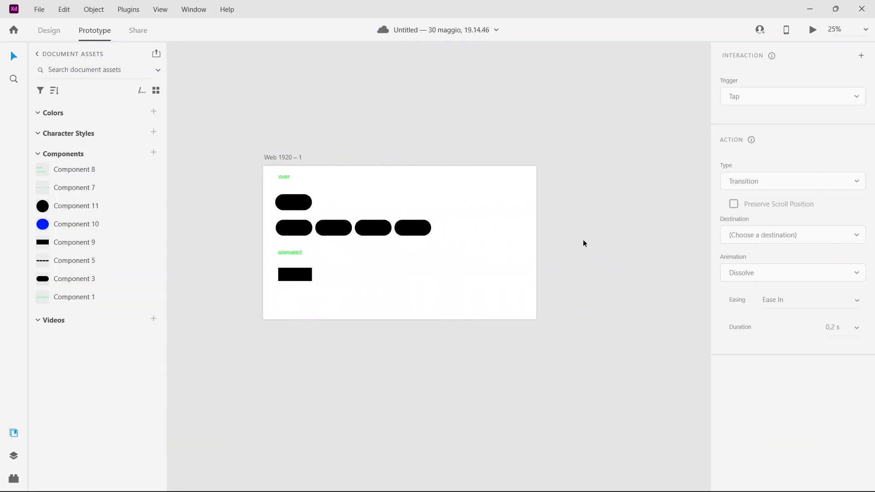
pyautogui.click(293, 158)
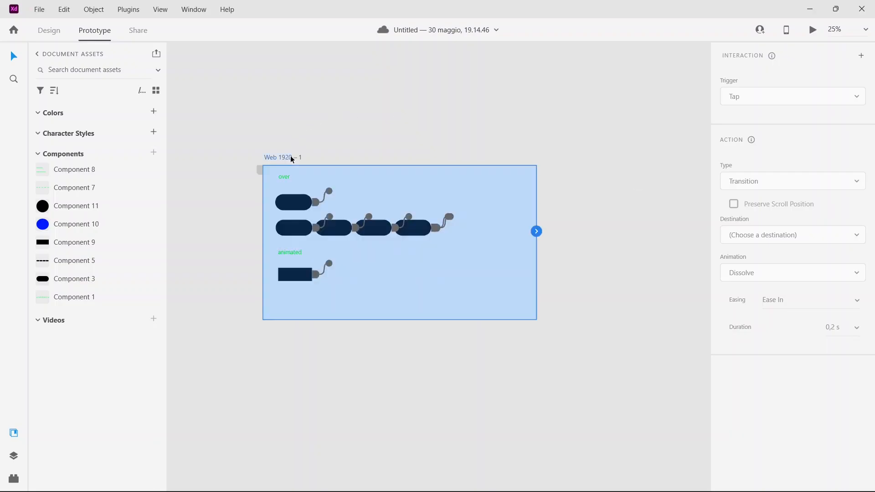
pyautogui.click(813, 30)
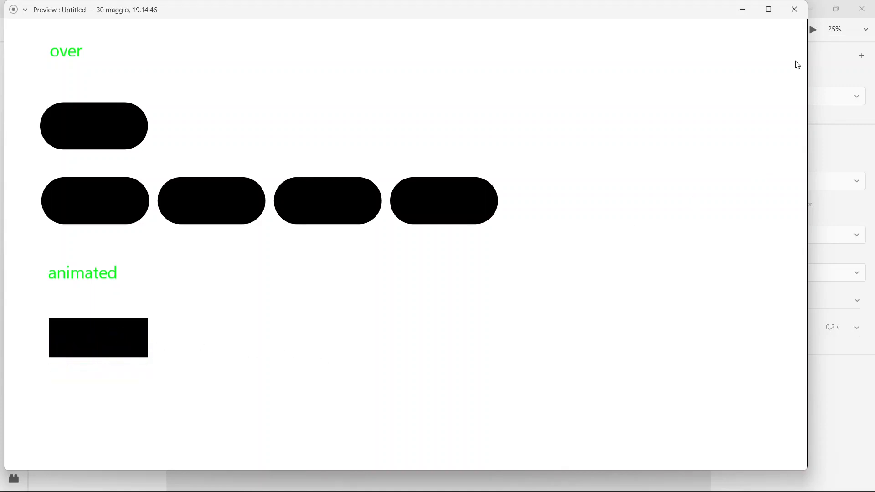
pyautogui.click(795, 9)
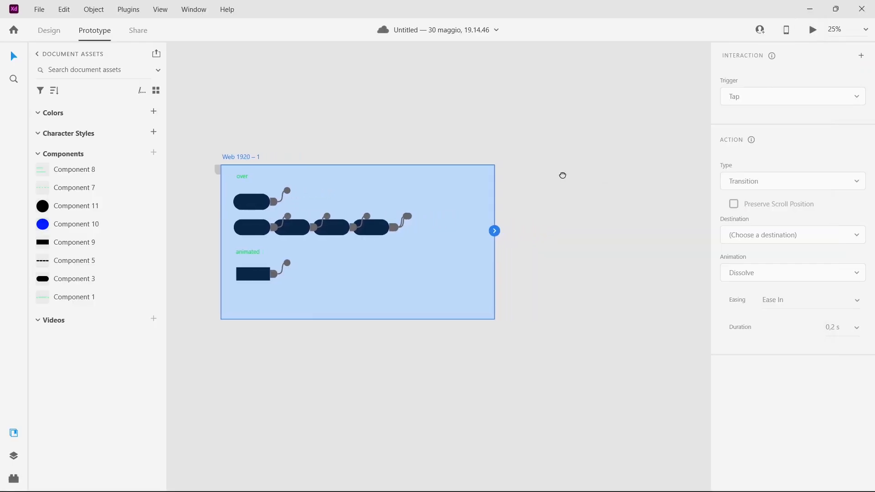
# Step: In design mode, draw a new artboard about 489 × 1080 directly to the right of Web 1920 – 1
pyautogui.click(561, 174)
pyautogui.moveTo(592, 183); pyautogui.dragTo(531, 192)
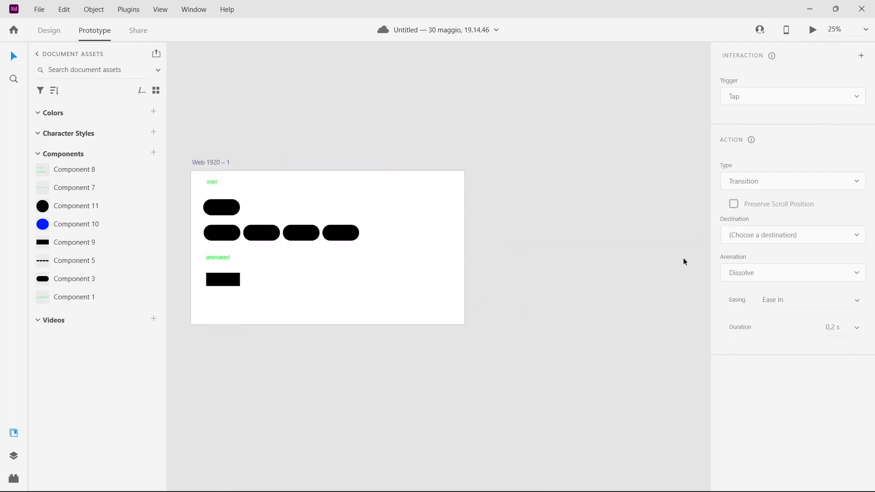
pyautogui.click(43, 32)
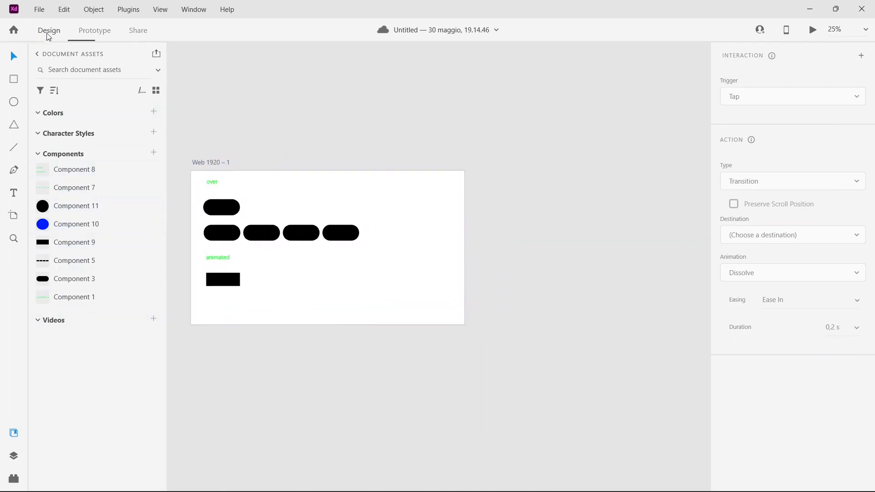
pyautogui.click(14, 215)
pyautogui.moveTo(476, 172); pyautogui.dragTo(545, 325)
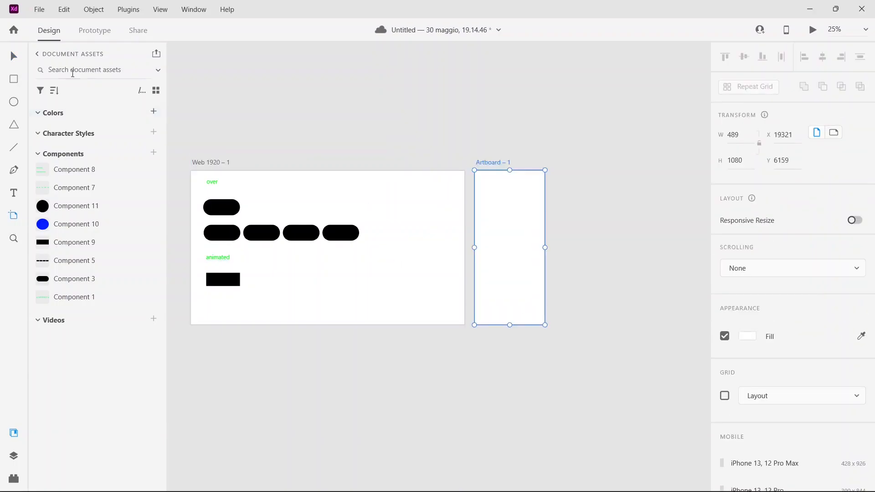
# Step: Draw an ellipse about 181 × 189 in the upper part of the new artboard
pyautogui.click(11, 57)
pyautogui.click(15, 102)
pyautogui.moveTo(484, 198); pyautogui.dragTo(510, 224)
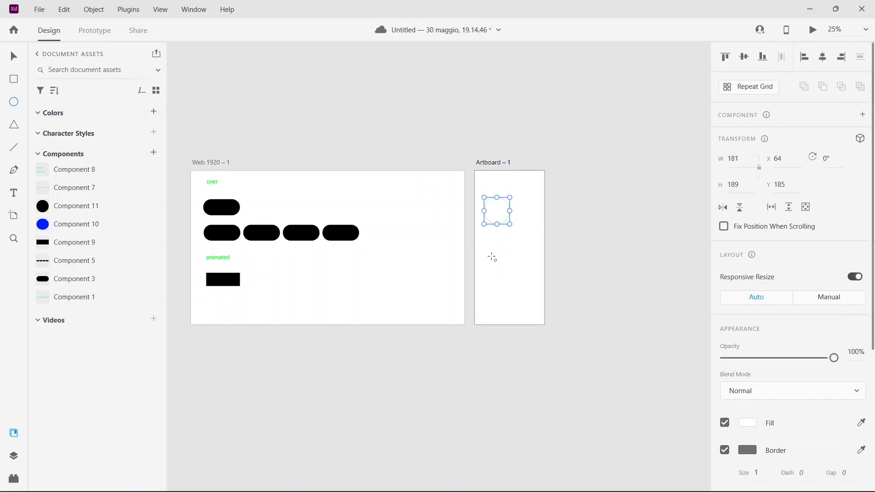
# Step: Fill the new ellipse with dark blue #001EB4 and turn off its border
pyautogui.scroll(-2, 754, 355)
pyautogui.click(747, 356)
pyautogui.moveTo(652, 327); pyautogui.dragTo(676, 316)
pyautogui.click(690, 322)
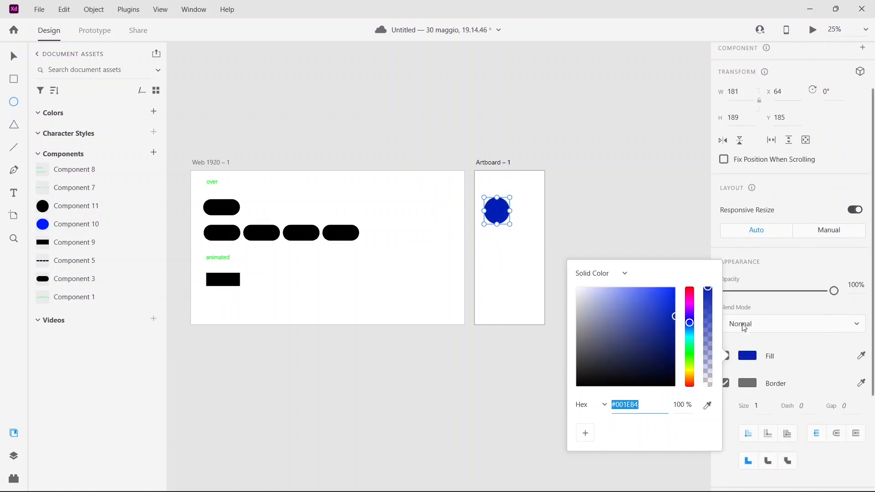
pyautogui.click(807, 368)
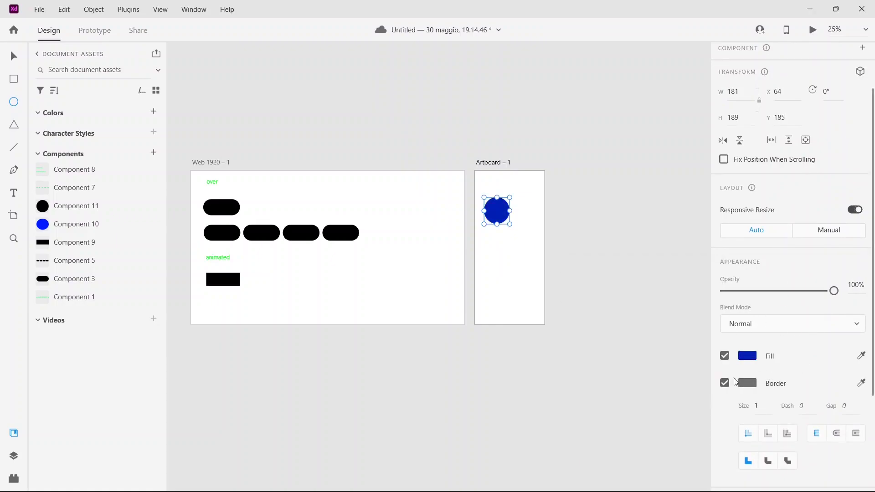
pyautogui.click(725, 383)
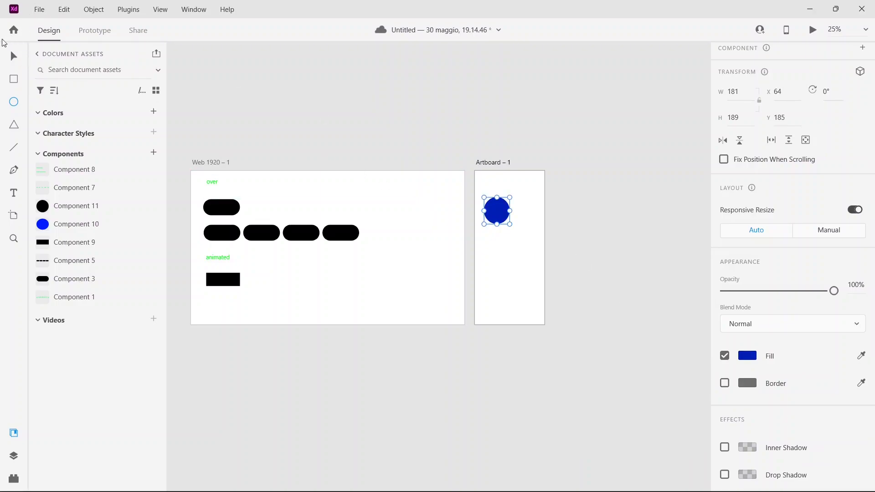
# Step: Turn the blue ellipse into a component and add a Hover State to it, keeping the default state name
pyautogui.click(13, 55)
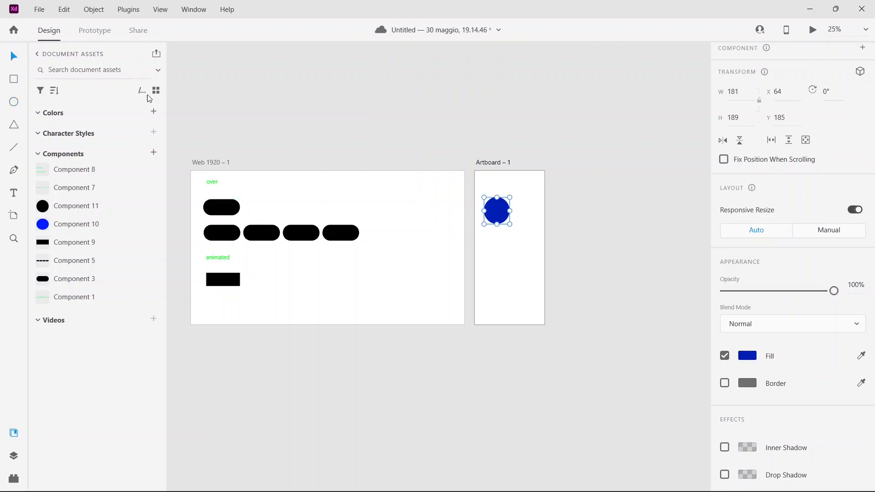
pyautogui.rightClick(502, 213)
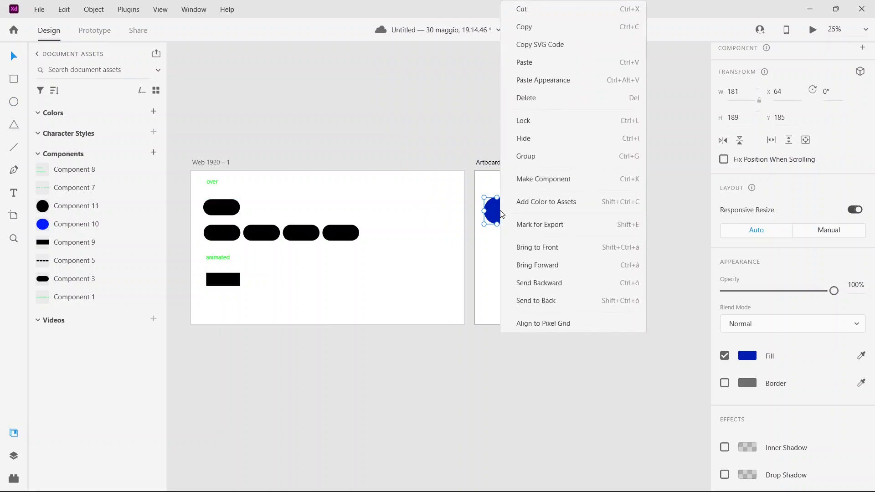
pyautogui.click(565, 182)
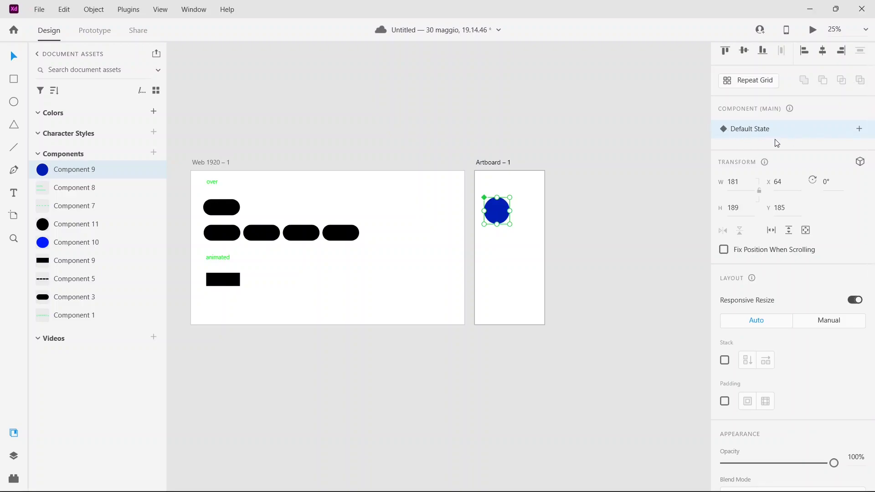
pyautogui.click(861, 131)
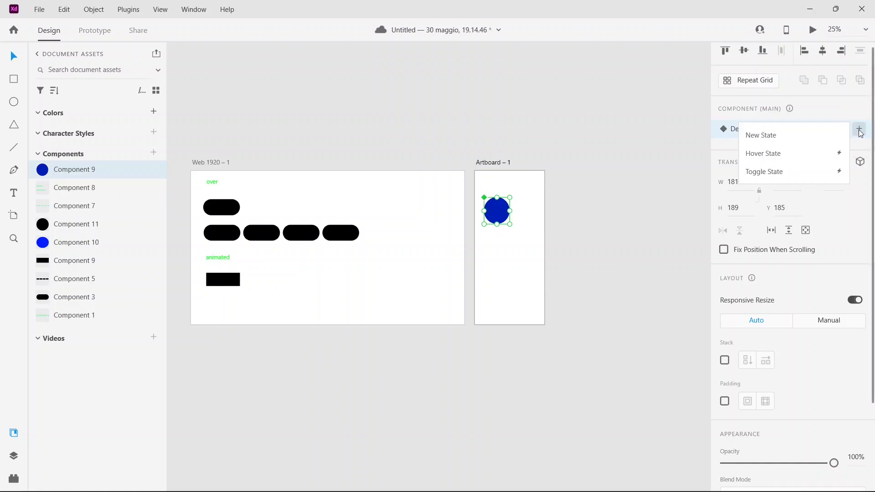
pyautogui.click(814, 153)
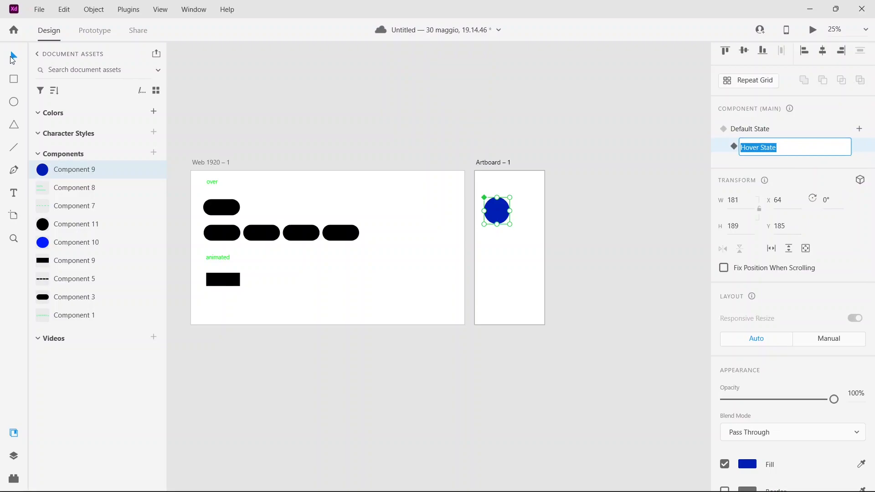
pyautogui.click(13, 59)
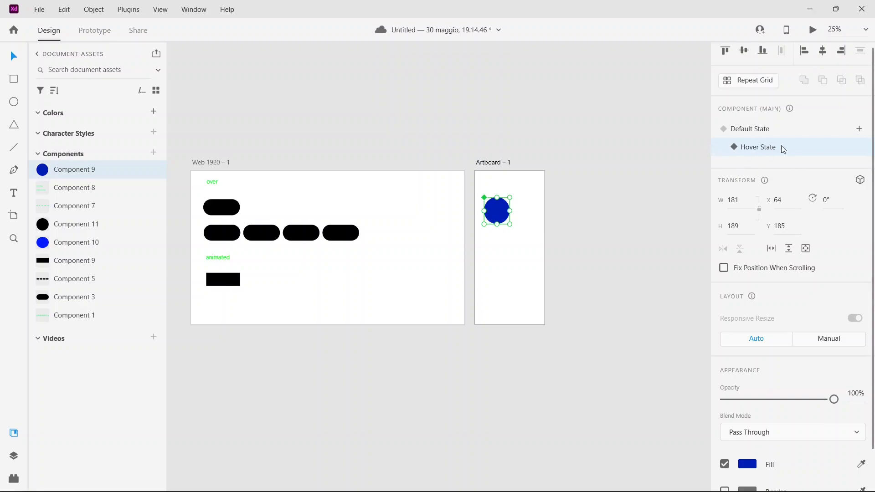
# Step: Change the fill of the blue circle component's Hover State to teal #00B496
pyautogui.scroll(-1, 763, 218)
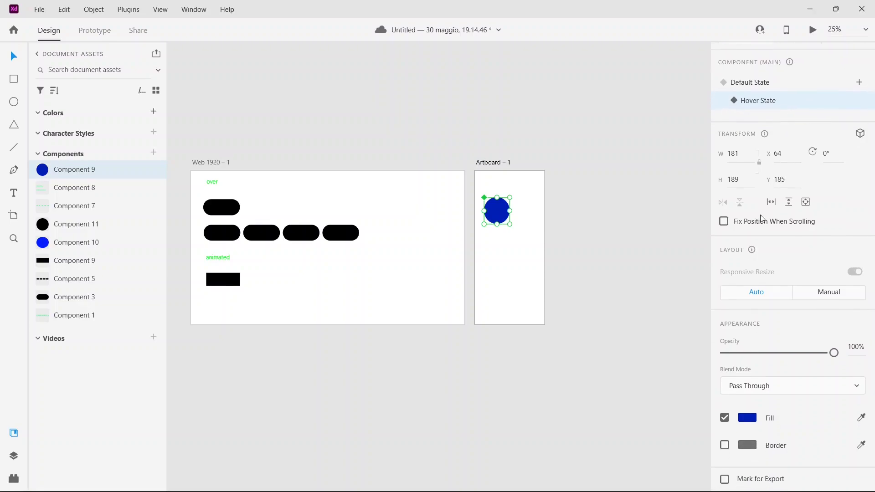
pyautogui.click(757, 420)
pyautogui.moveTo(690, 363); pyautogui.dragTo(689, 381)
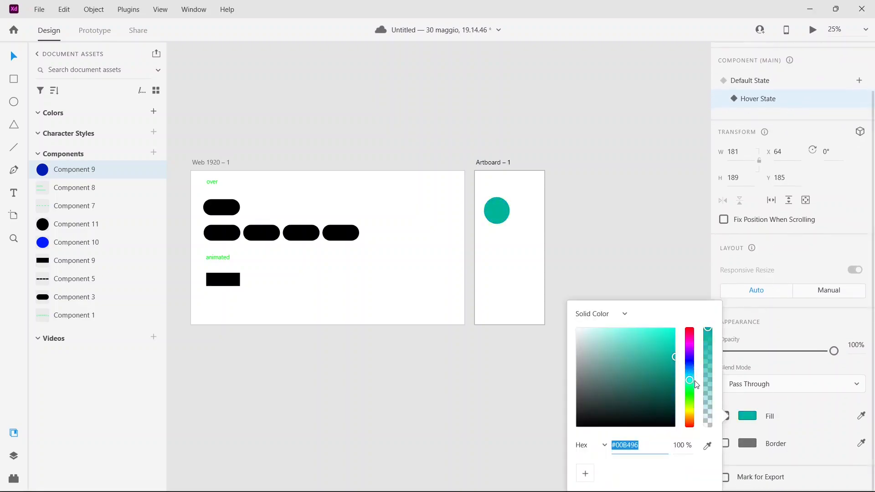
pyautogui.click(814, 370)
# Step: Enable the border on the circle's Hover State and set its size to 8
pyautogui.click(726, 443)
pyautogui.scroll(-2, 770, 408)
pyautogui.click(761, 386)
pyautogui.write('8')
pyautogui.press('Return')
pyautogui.scroll(3, 737, 218)
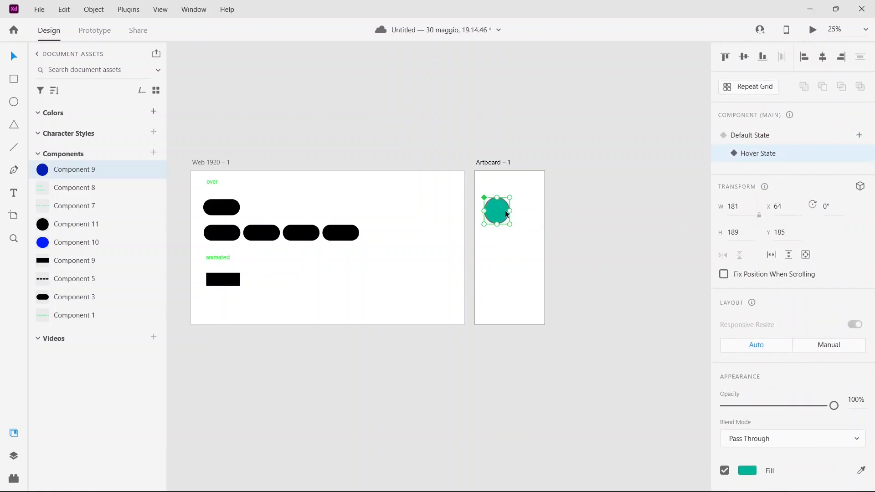
# Step: Return the circle to its Default State, show its hover interaction in prototype mode, and save the document
pyautogui.click(748, 136)
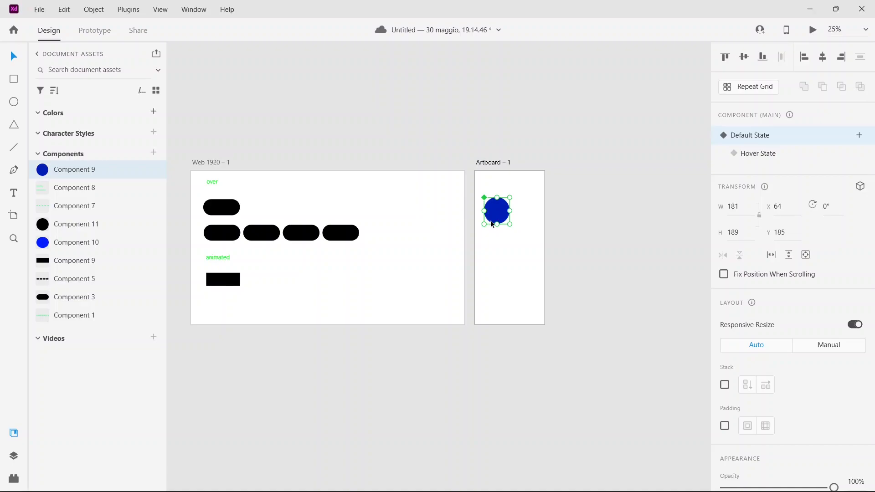
pyautogui.click(99, 40)
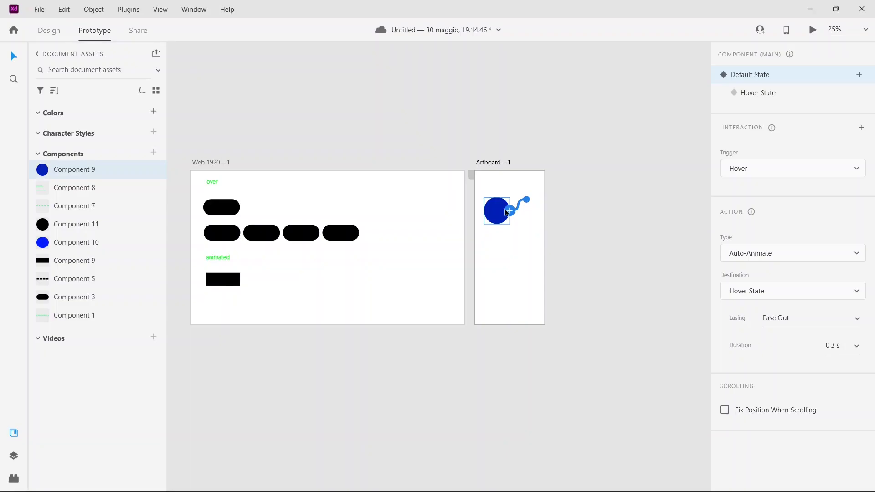
pyautogui.hotkey('ctrl', 's')
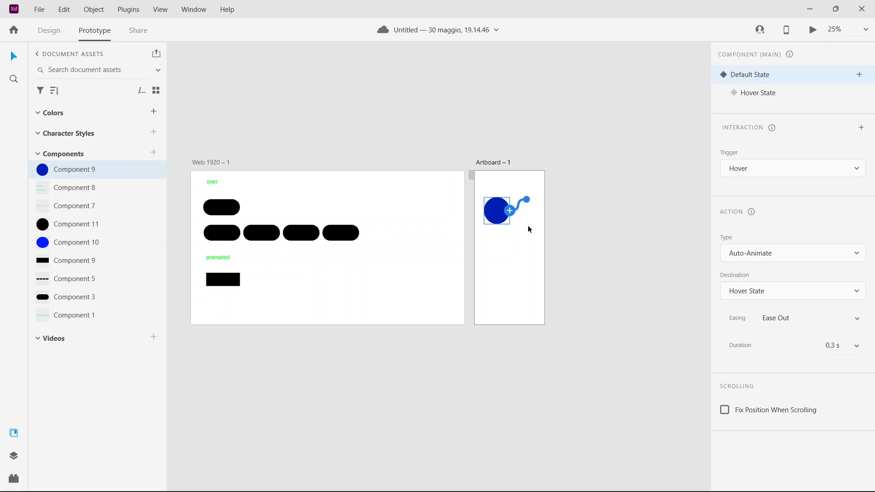
# Step: Preview Artboard – 1 to check the circle's hover effect, and close the preview
pyautogui.click(512, 177)
pyautogui.click(561, 138)
pyautogui.click(502, 162)
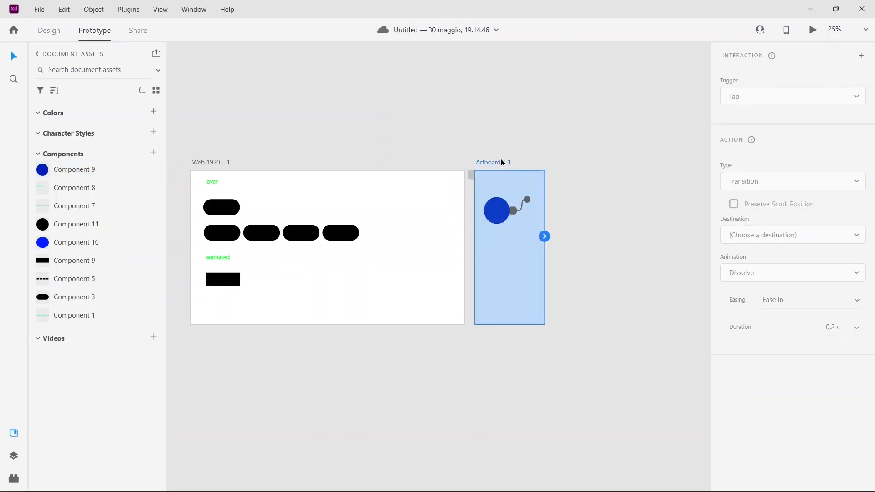
pyautogui.click(813, 30)
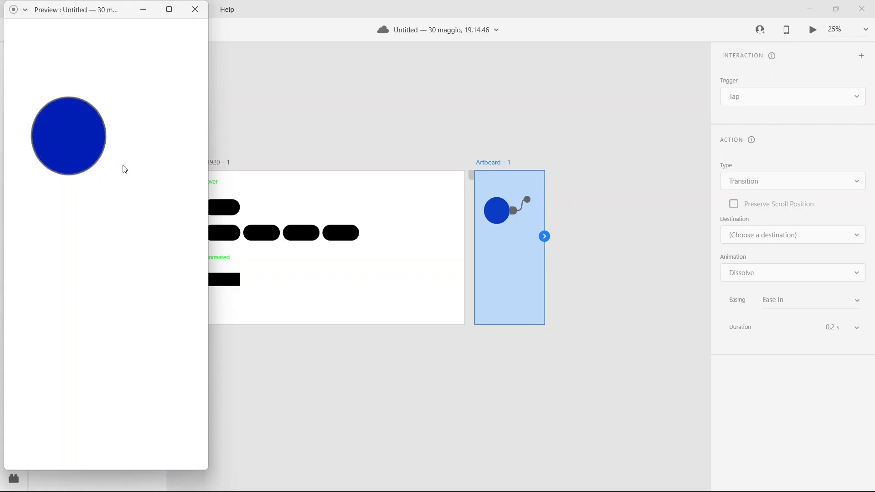
pyautogui.click(195, 9)
# Step: In design mode, draw a second ellipse about 181 × 173 below the blue circle on Artboard – 1
pyautogui.click(595, 244)
pyautogui.click(505, 223)
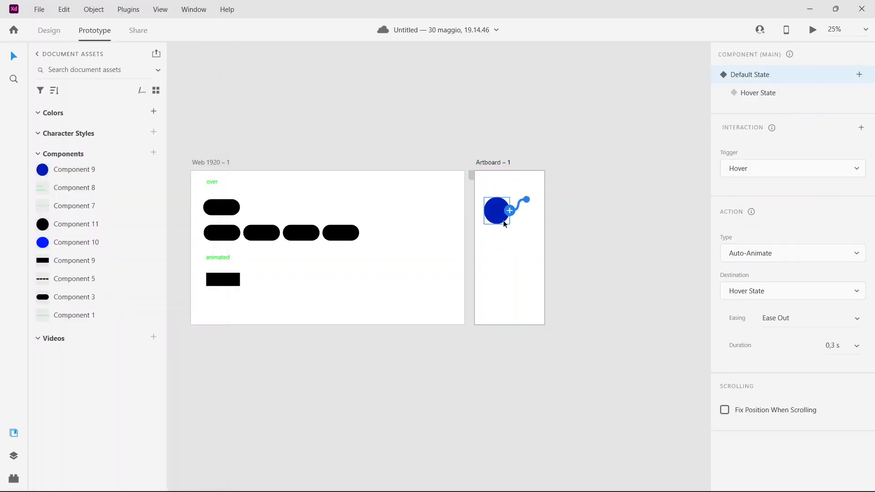
pyautogui.click(49, 30)
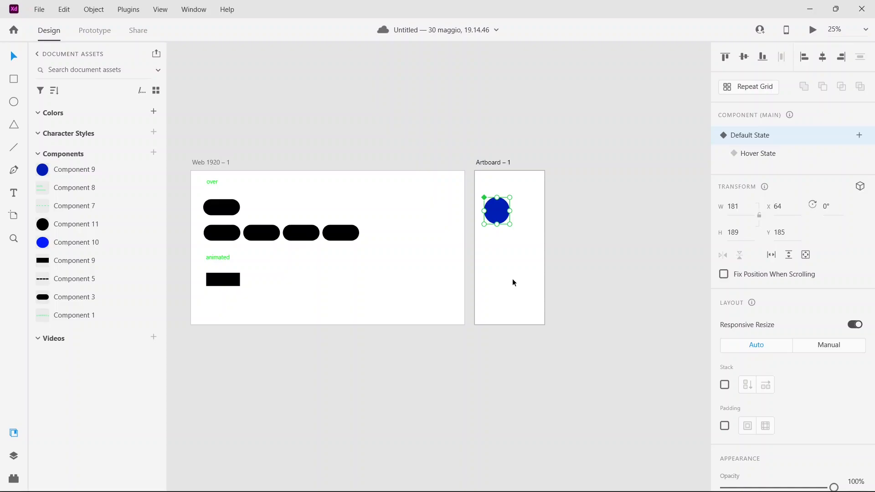
pyautogui.click(490, 247)
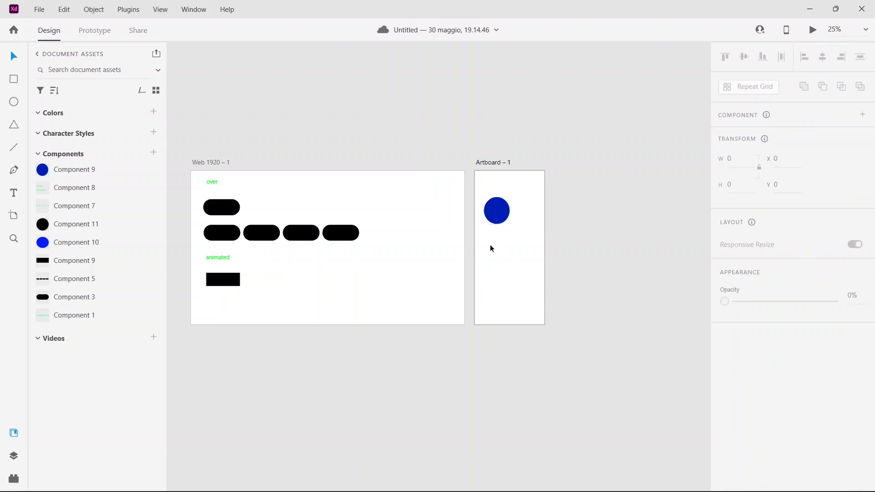
pyautogui.click(22, 105)
pyautogui.moveTo(485, 244); pyautogui.dragTo(510, 269)
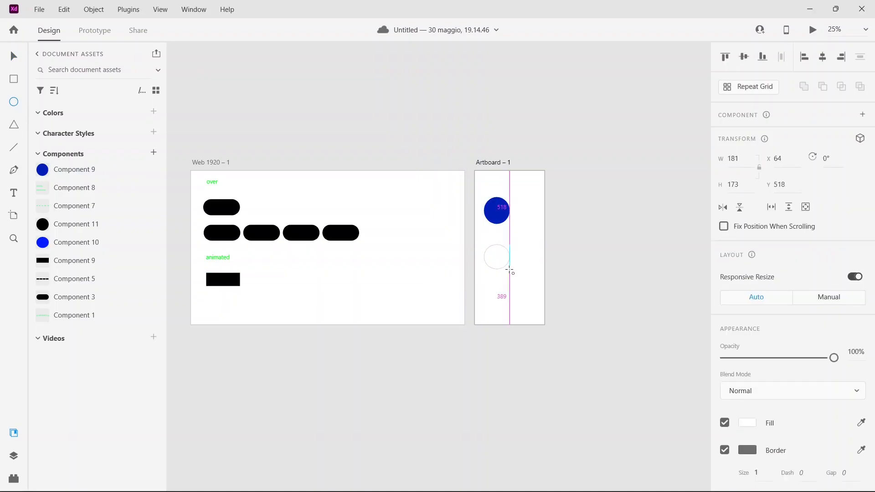
# Step: Fill the second ellipse with black and turn off its border
pyautogui.click(755, 422)
pyautogui.moveTo(672, 386); pyautogui.dragTo(556, 436)
pyautogui.click(824, 436)
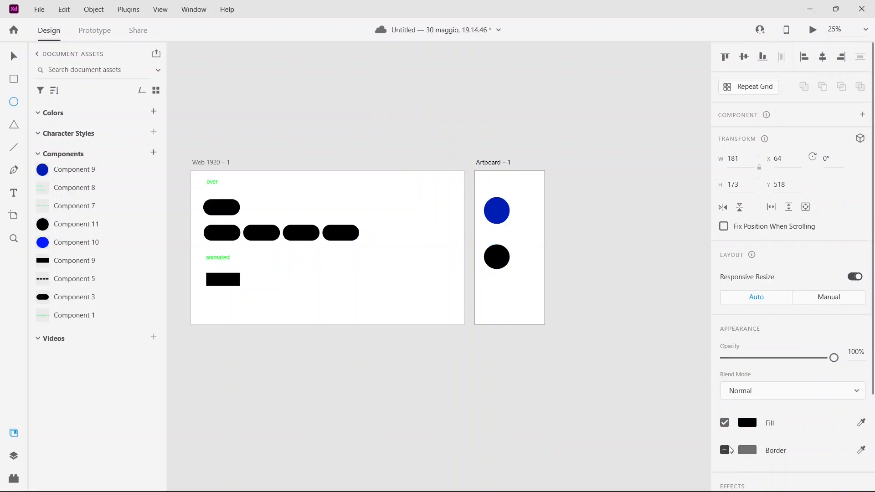
# Step: Duplicate the black ellipse and place the copy directly to its right at X 272, Y 518
pyautogui.hotkey('ctrl', '+')
pyautogui.hotkey('ctrl', '+')
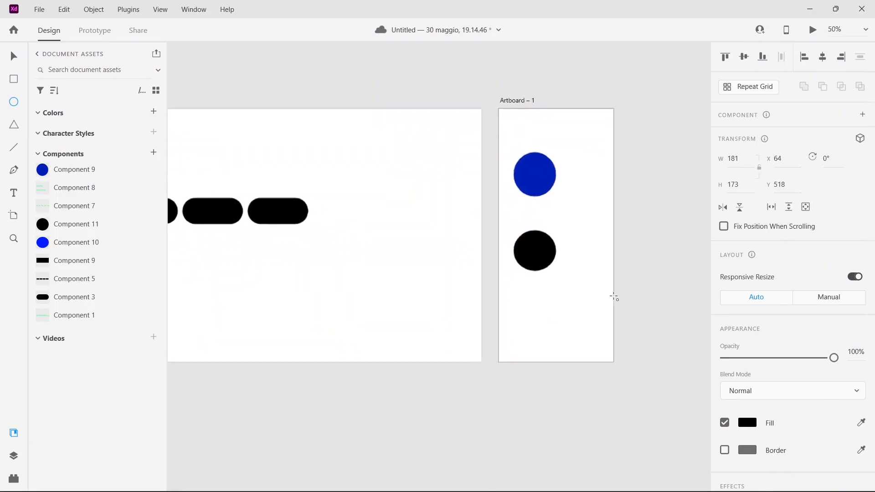
pyautogui.moveTo(533, 264); pyautogui.dragTo(256, 285)
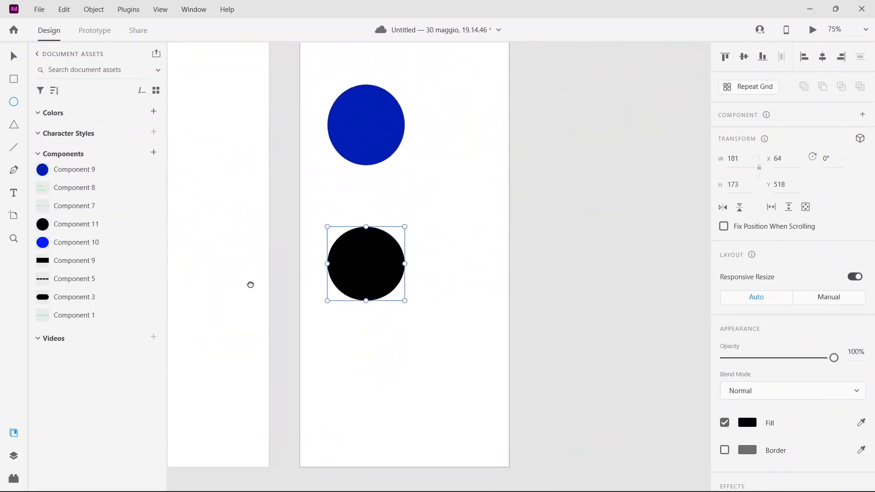
pyautogui.click(14, 56)
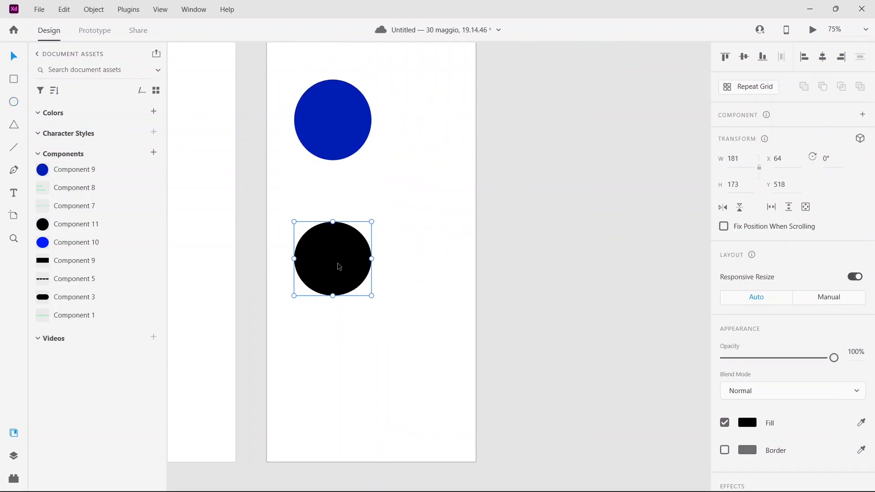
pyautogui.moveTo(339, 253); pyautogui.dragTo(428, 263)
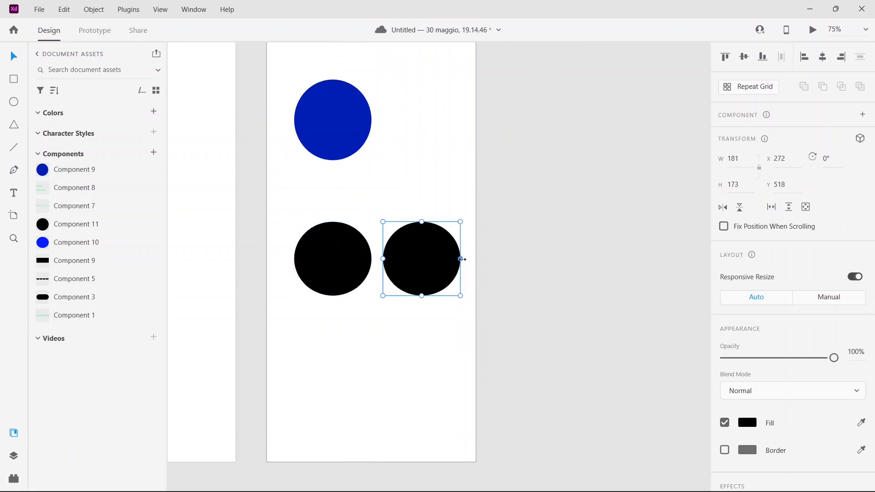
# Step: Draw a wavy-topped shape with straight sides and base, about 251 × 128, below the black ellipses with the Pen tool
pyautogui.click(12, 173)
pyautogui.click(292, 362)
pyautogui.click(329, 355)
pyautogui.moveTo(329, 355); pyautogui.dragTo(408, 329)
pyautogui.click(400, 360)
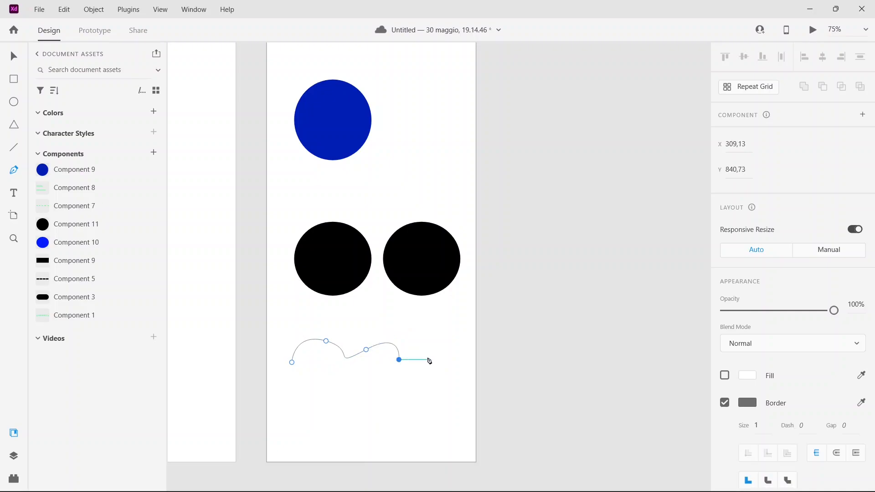
pyautogui.click(399, 394)
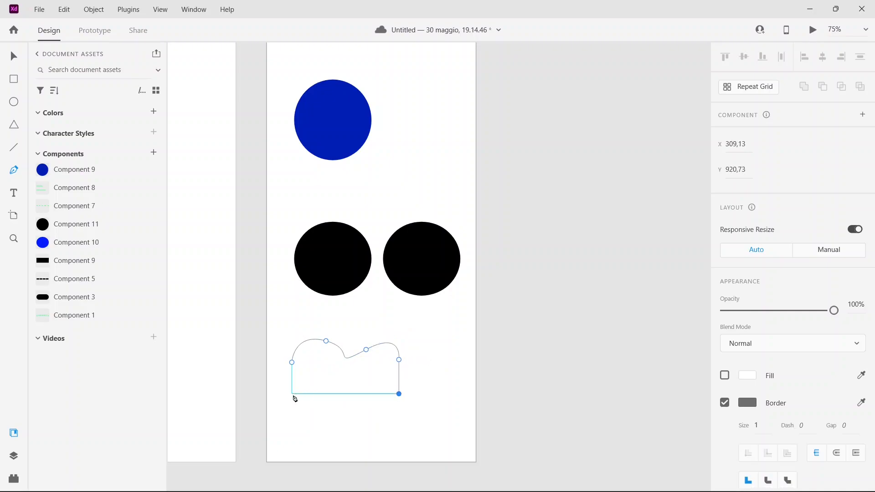
pyautogui.click(292, 395)
pyautogui.press('Escape')
pyautogui.press('Escape')
pyautogui.press('Escape')
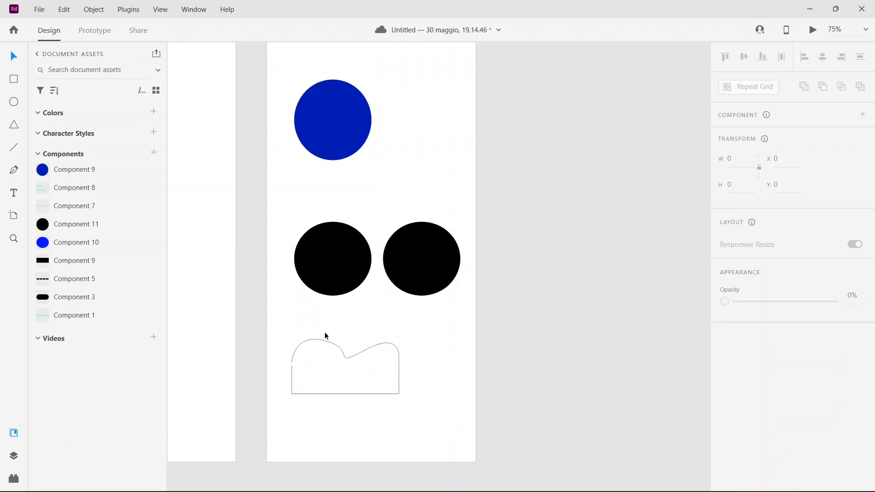
# Step: Close the gap on the wavy shape's left side by moving its end point onto the start point
pyautogui.doubleClick(292, 366)
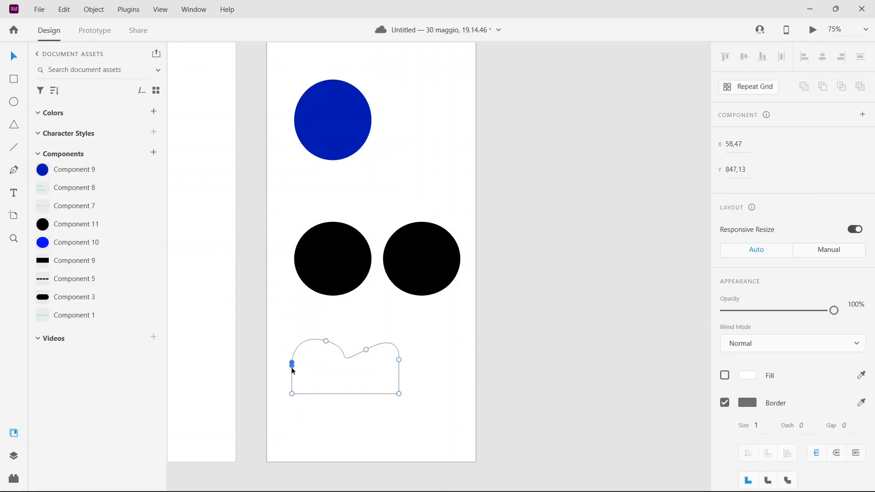
pyautogui.moveTo(291, 367); pyautogui.dragTo(292, 364)
pyautogui.press('Escape')
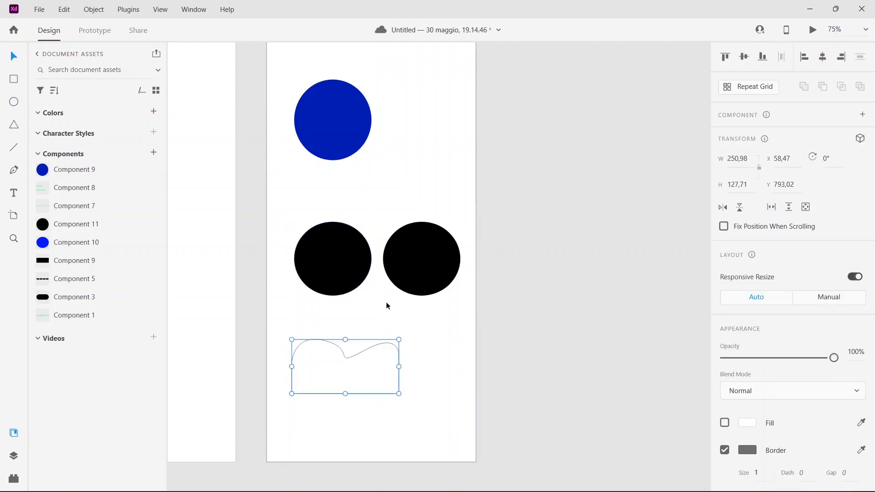
# Step: Scale the wavy shape down to about 171 × 86 and move it over the lower part of the right black ellipse
pyautogui.moveTo(398, 393); pyautogui.dragTo(365, 376)
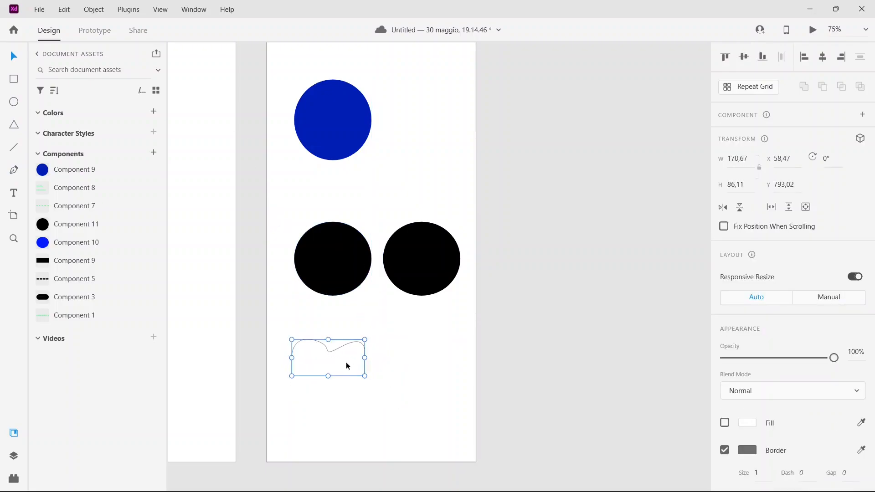
pyautogui.moveTo(333, 352); pyautogui.dragTo(429, 276)
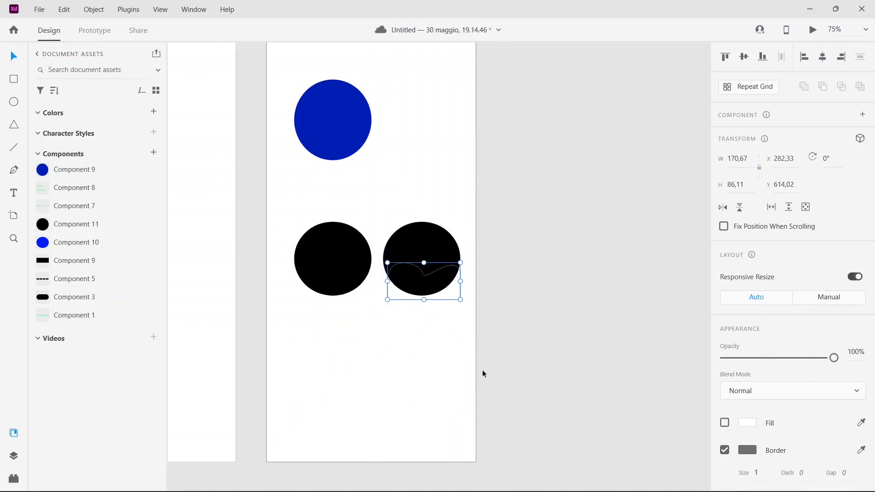
# Step: Fill the wavy shape with dark teal green and enable Background Blur on it
pyautogui.click(755, 424)
pyautogui.moveTo(641, 358); pyautogui.dragTo(698, 385)
pyautogui.scroll(-5, 776, 384)
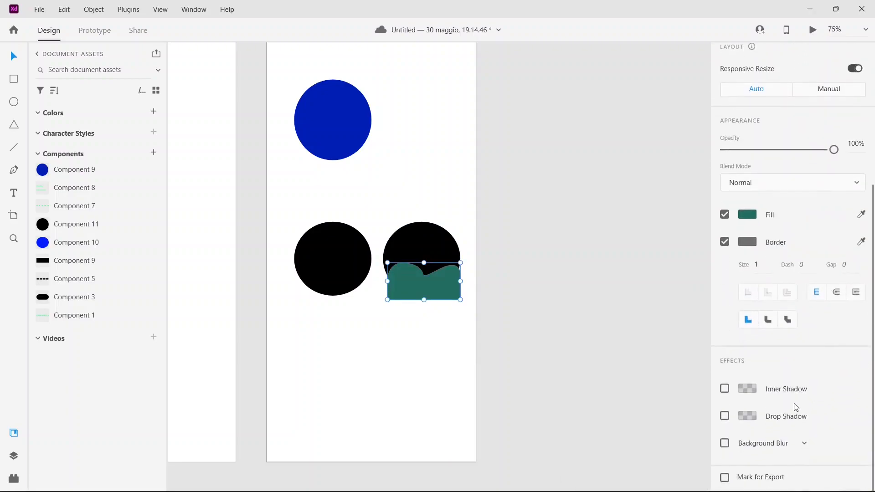
pyautogui.click(725, 444)
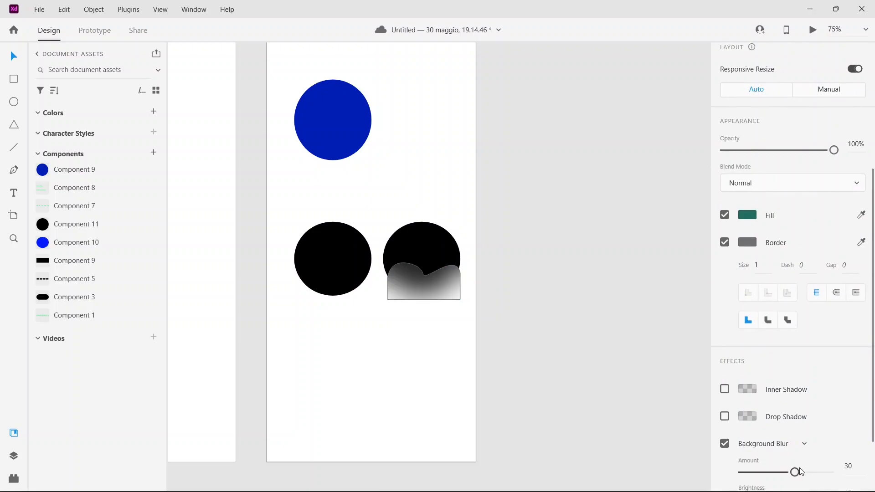
# Step: Set the wavy shape's Background Blur opacity to 59% and send the shape to the back
pyautogui.scroll(-2, 801, 472)
pyautogui.moveTo(749, 444); pyautogui.dragTo(794, 444)
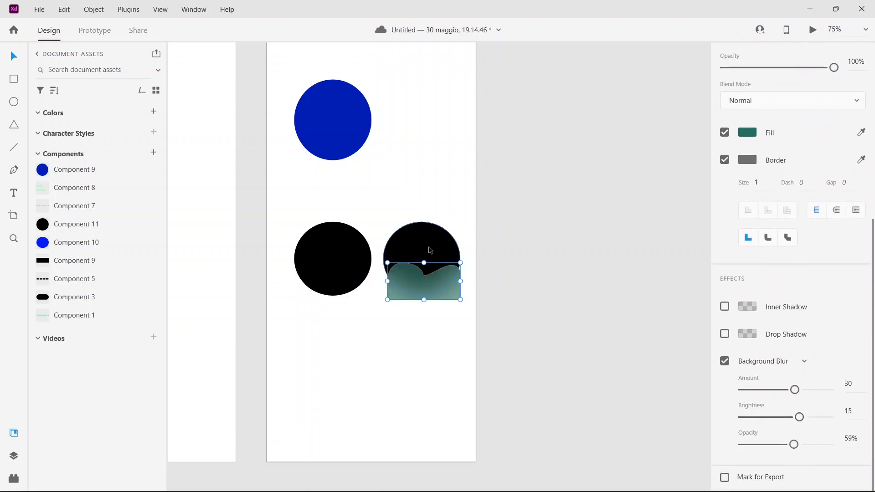
pyautogui.rightClick(450, 296)
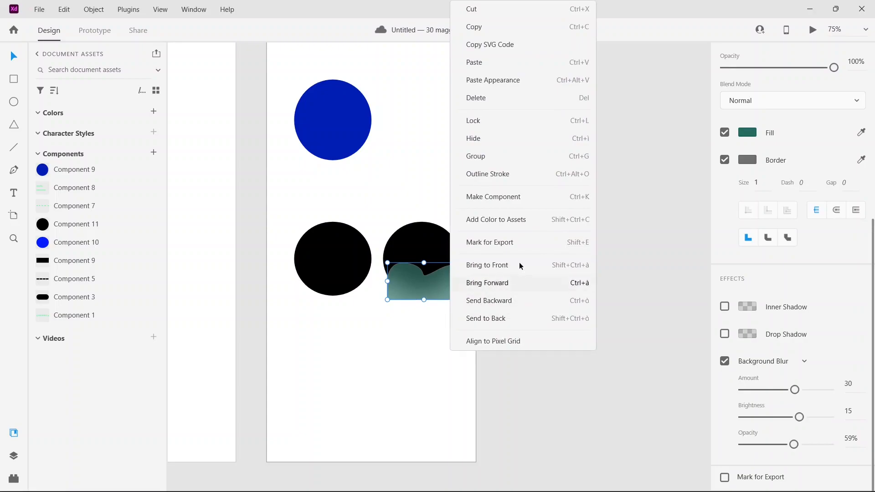
pyautogui.click(526, 322)
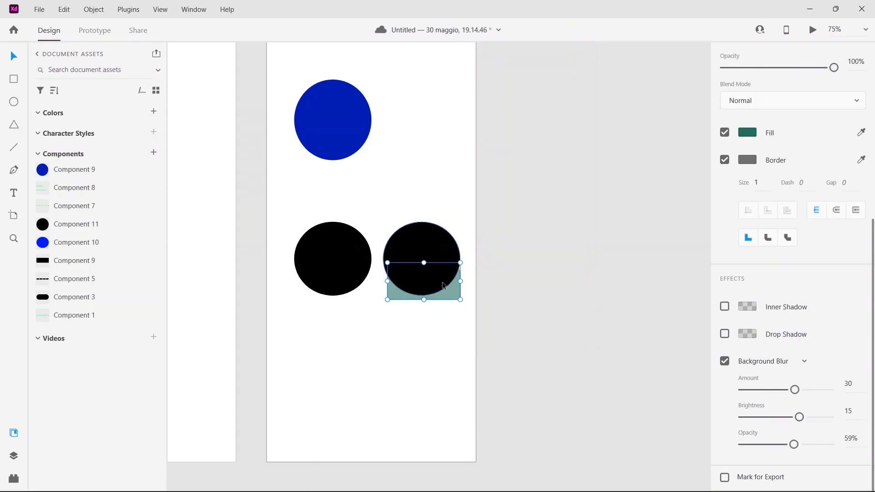
# Step: Mask the wavy shape with the right black ellipse using Mask with Shape
pyautogui.click(434, 335)
pyautogui.moveTo(454, 322); pyautogui.dragTo(384, 198)
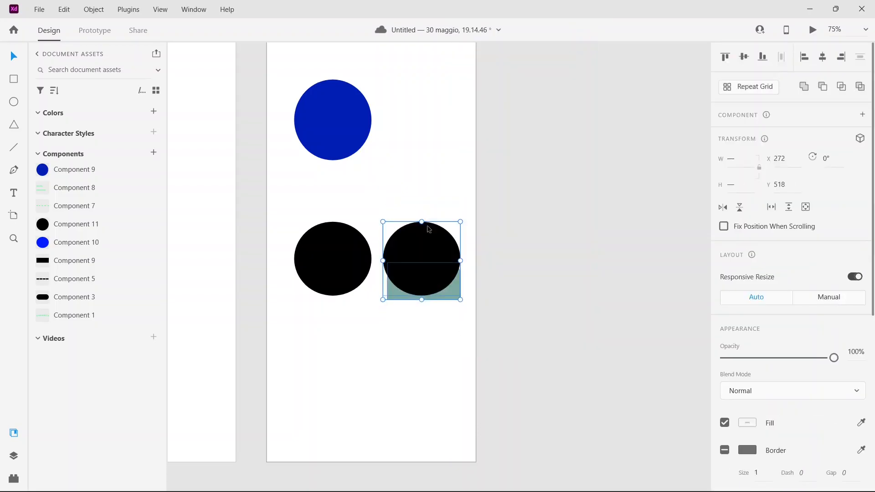
pyautogui.rightClick(428, 262)
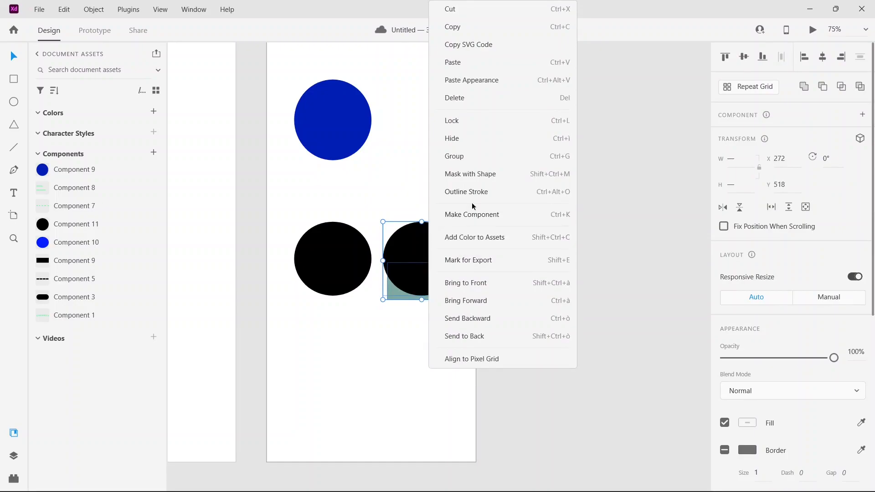
pyautogui.click(476, 176)
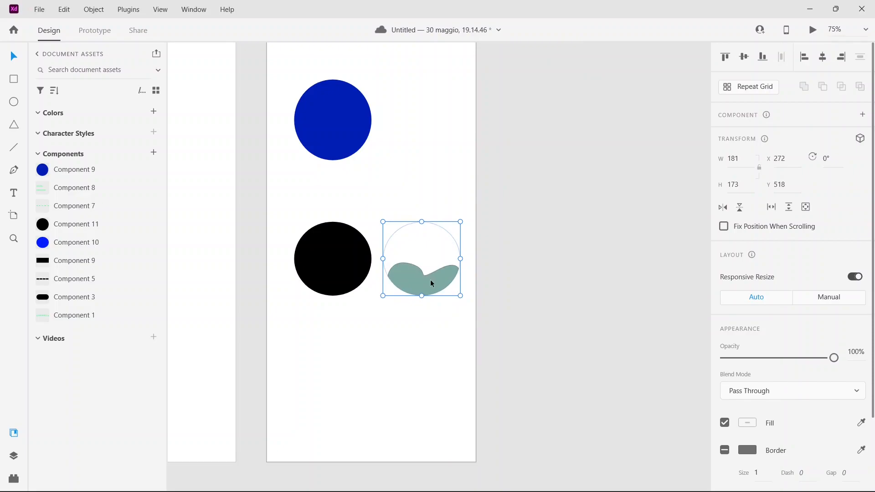
# Step: Move the masked wave group under the left black ellipse, aligned with it at X 64, Y 662
pyautogui.scroll(-3, 790, 311)
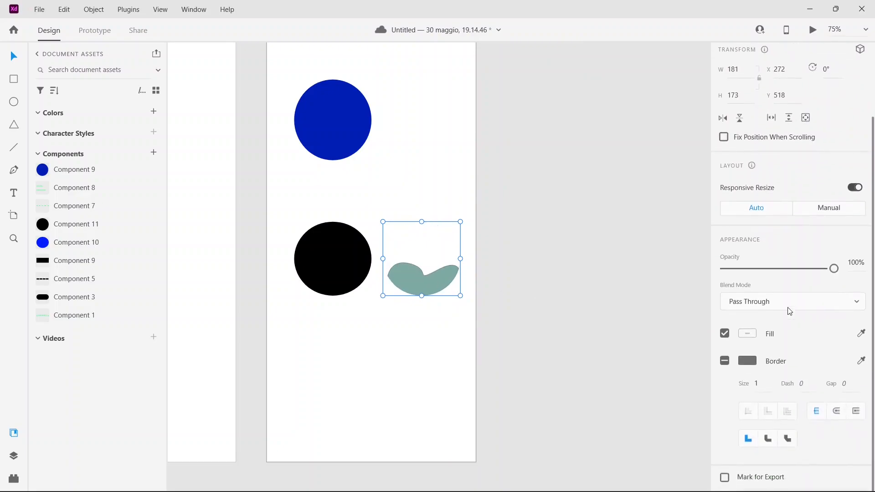
pyautogui.click(415, 377)
pyautogui.click(332, 272)
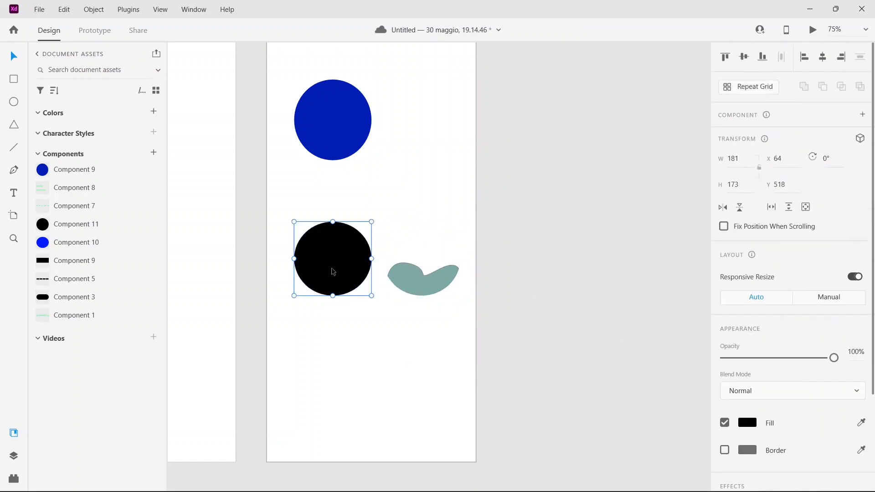
pyautogui.moveTo(422, 287); pyautogui.dragTo(338, 347)
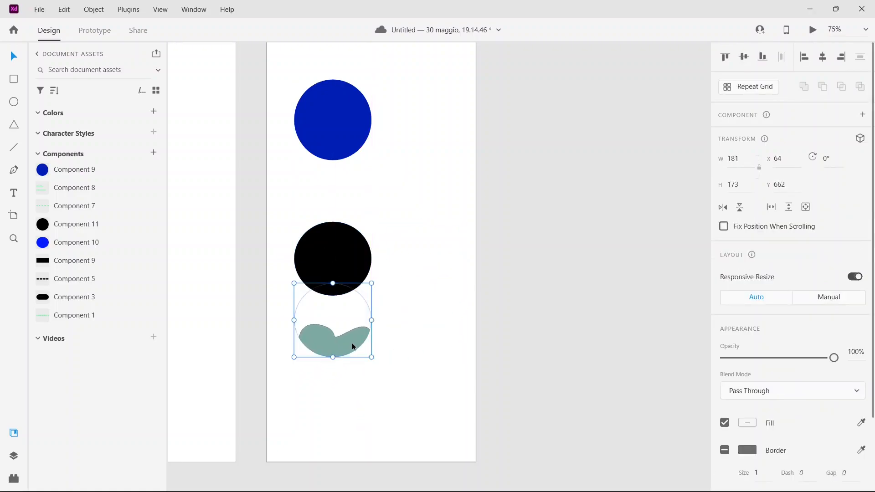
# Step: Group the black ellipse with the masked wave and make the group a component
pyautogui.moveTo(389, 376); pyautogui.dragTo(350, 271)
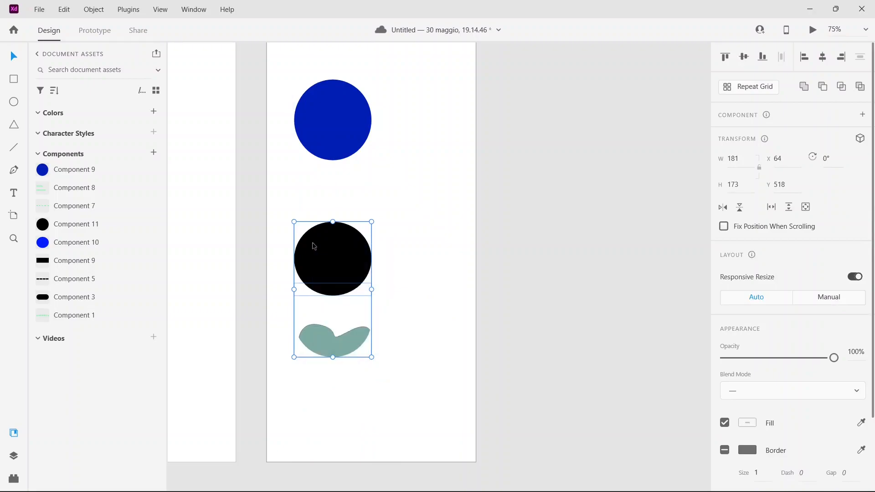
pyautogui.rightClick(350, 270)
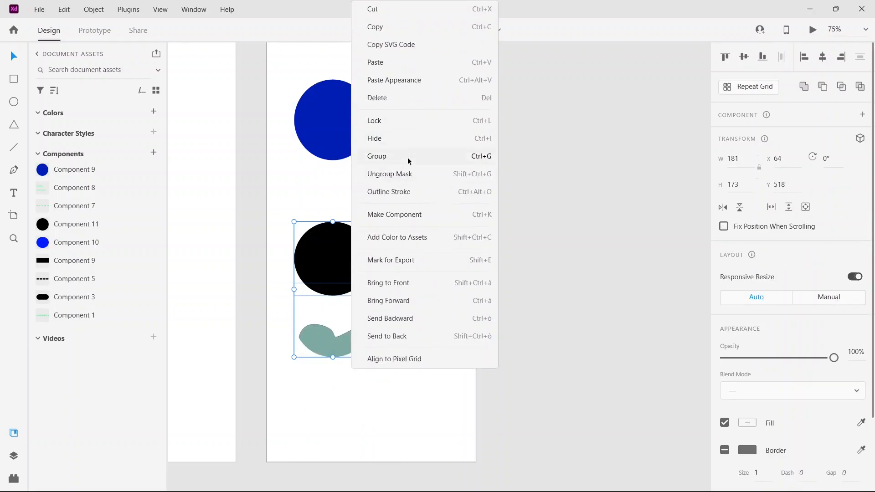
pyautogui.click(409, 160)
pyautogui.rightClick(332, 242)
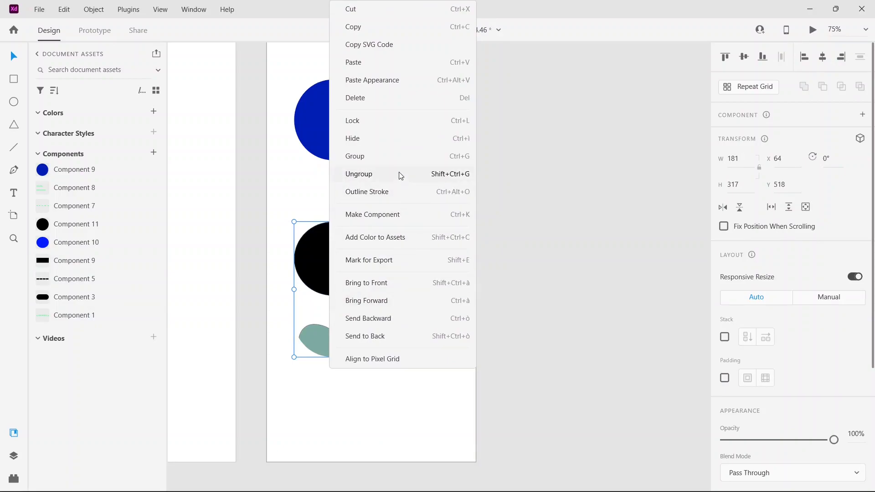
pyautogui.click(393, 218)
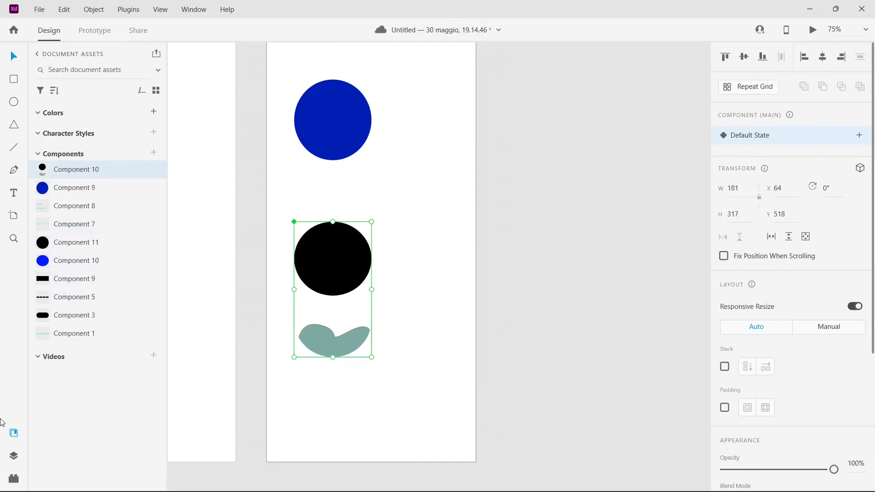
# Step: Hide Mask Group 4 in the new component's Default State
pyautogui.click(14, 457)
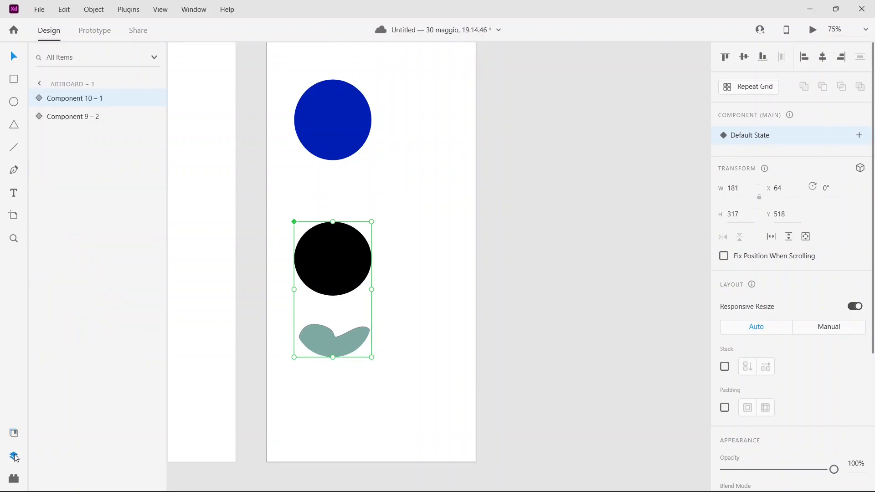
pyautogui.click(41, 103)
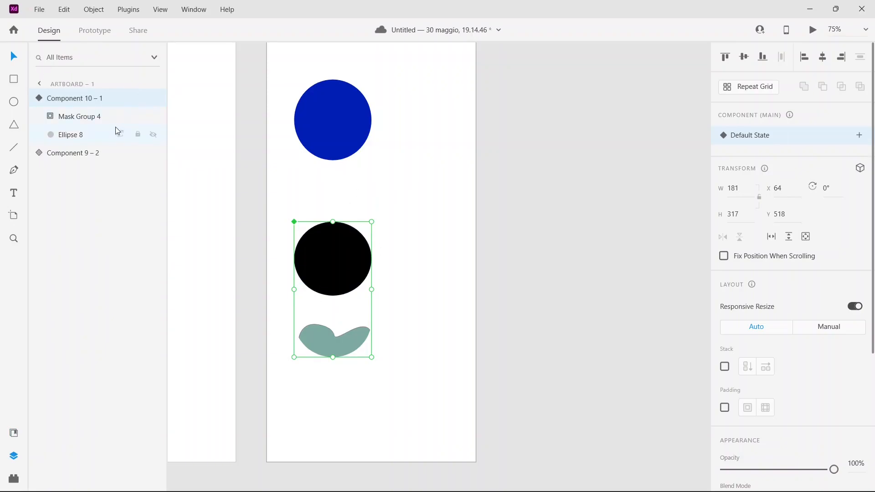
pyautogui.click(153, 117)
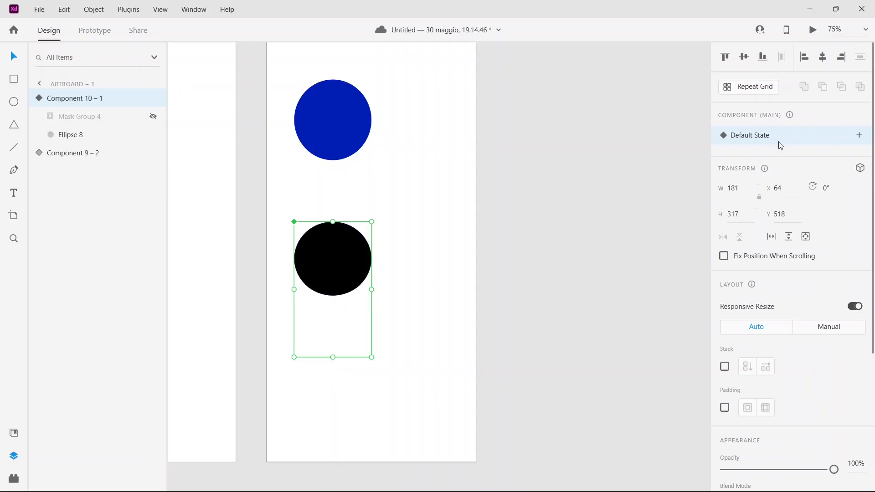
# Step: Add a new state to the ellipse-and-wave component, keeping the name State 2
pyautogui.click(862, 140)
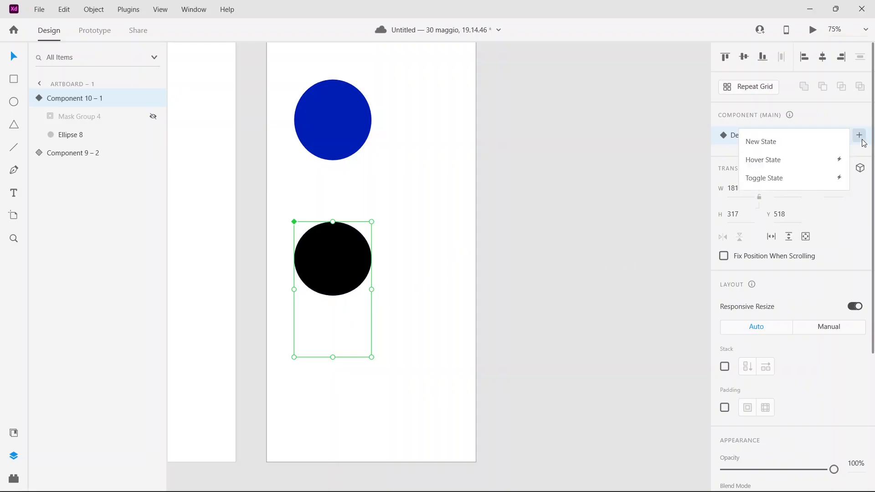
pyautogui.click(821, 145)
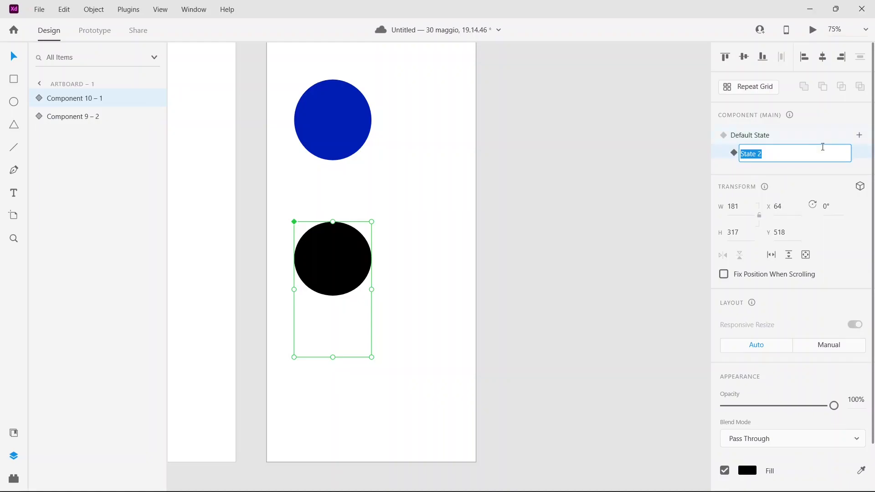
pyautogui.click(414, 193)
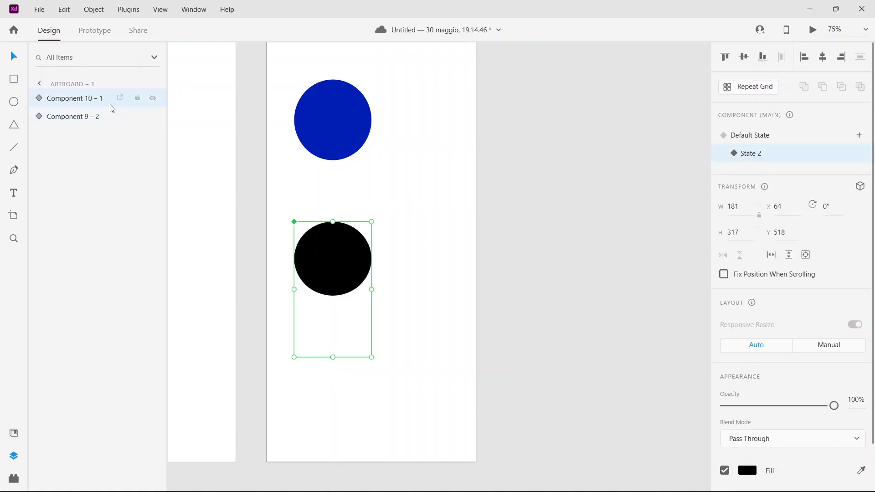
# Step: Show Mask Group 4 in State 2 and move the masked wave up so it fits inside the black ellipse
pyautogui.click(53, 101)
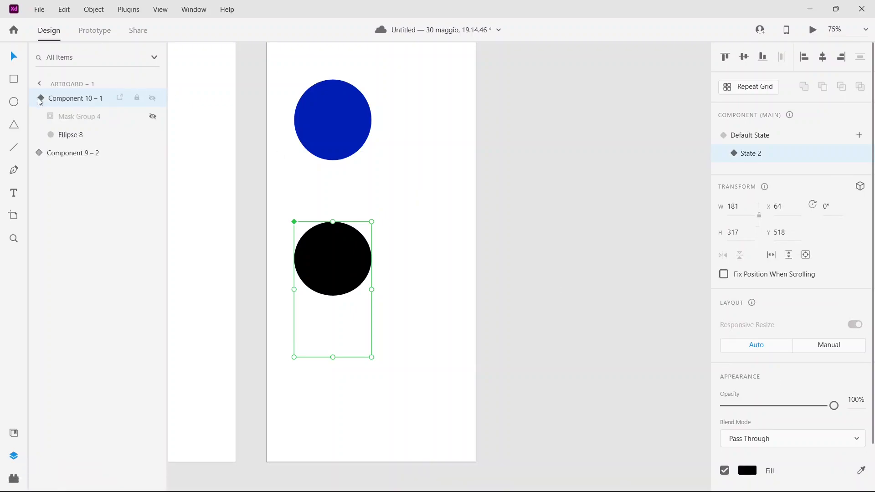
pyautogui.click(153, 117)
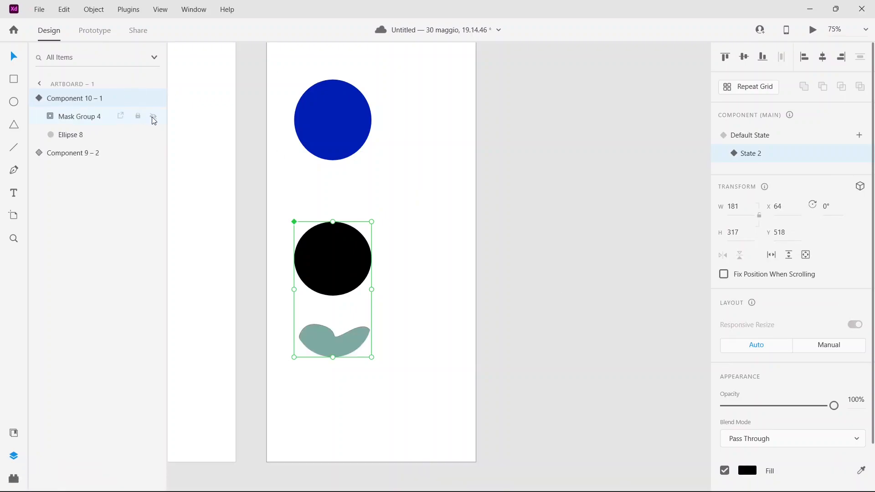
pyautogui.moveTo(343, 342); pyautogui.dragTo(345, 283)
pyautogui.doubleClick(342, 343)
pyautogui.click(423, 239)
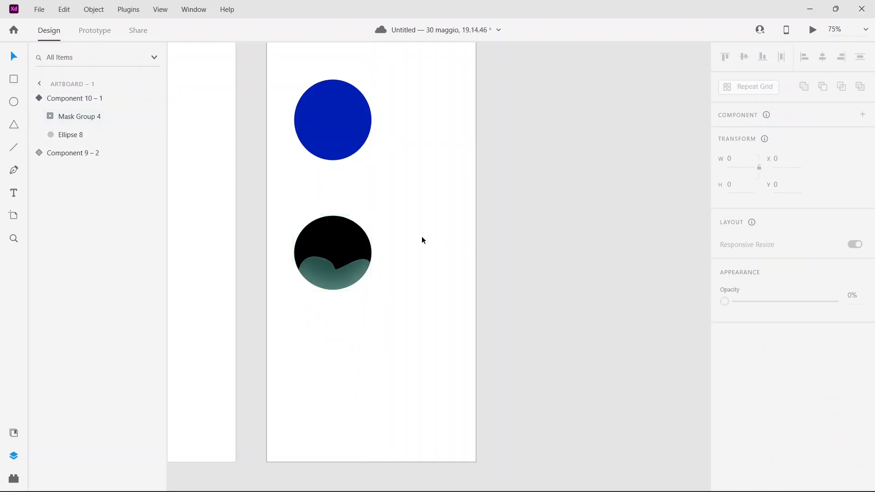
# Step: Review the component's State 2 and switch it back to the Default State
pyautogui.click(319, 251)
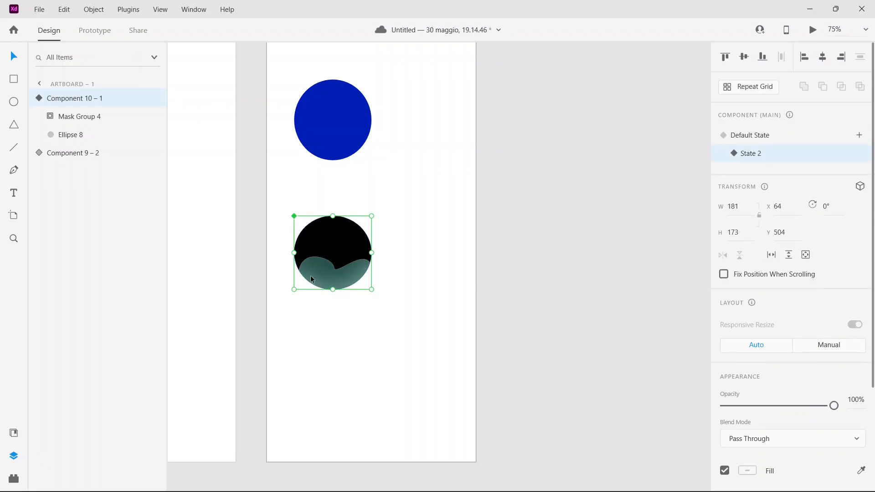
pyautogui.click(736, 152)
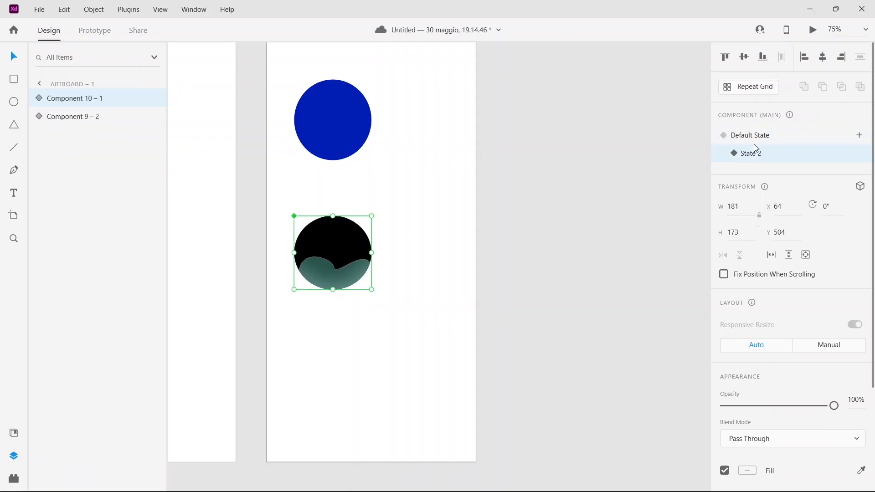
pyautogui.click(754, 142)
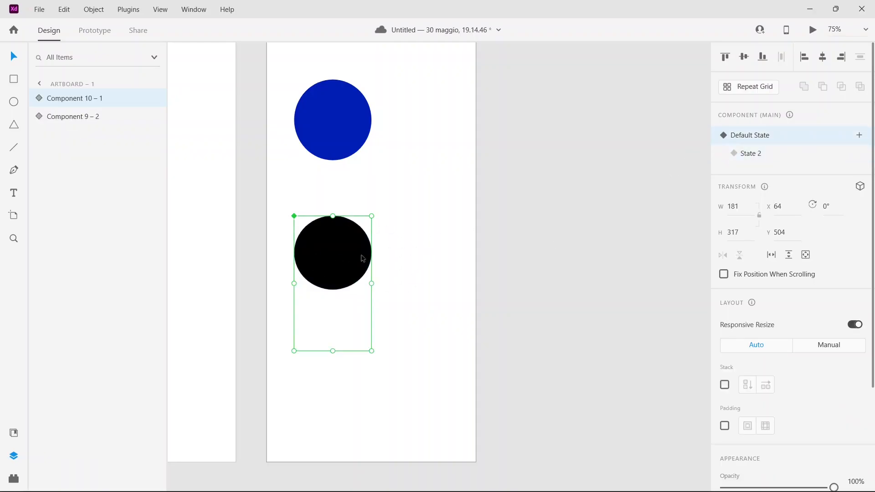
pyautogui.click(412, 249)
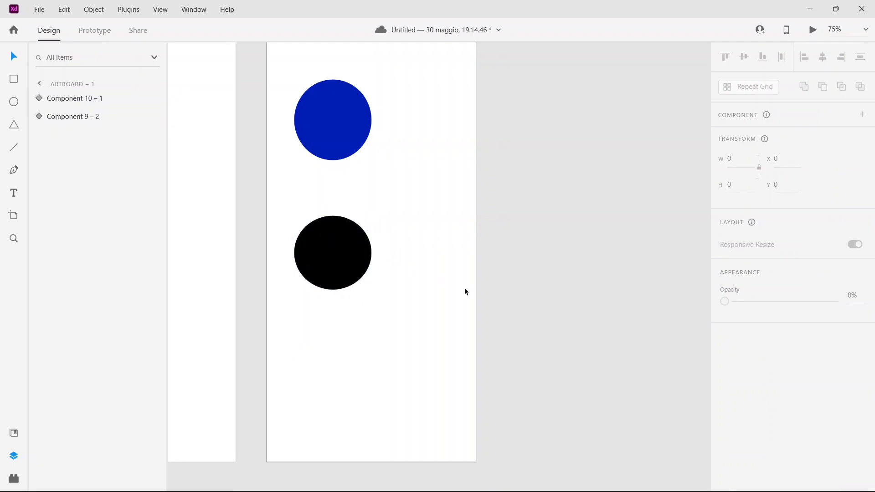
# Step: In Prototype mode, add an interaction to Ellipse 8 inside the component's Default State
pyautogui.click(91, 37)
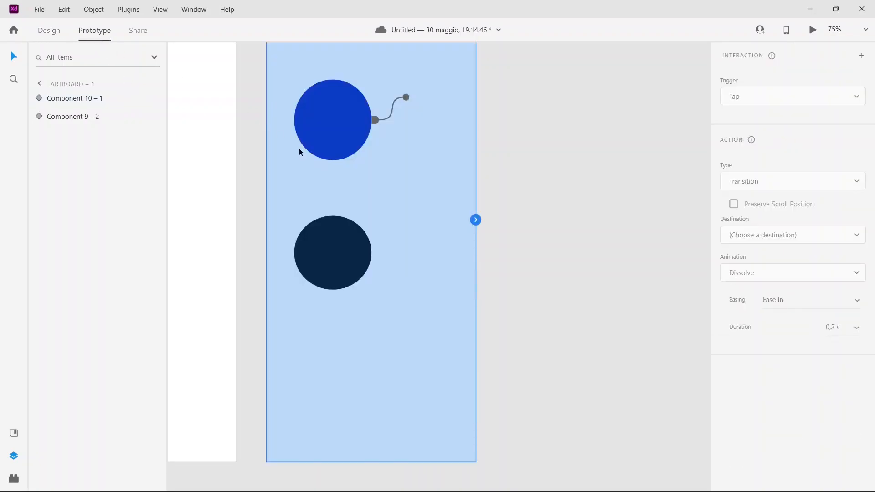
pyautogui.click(349, 280)
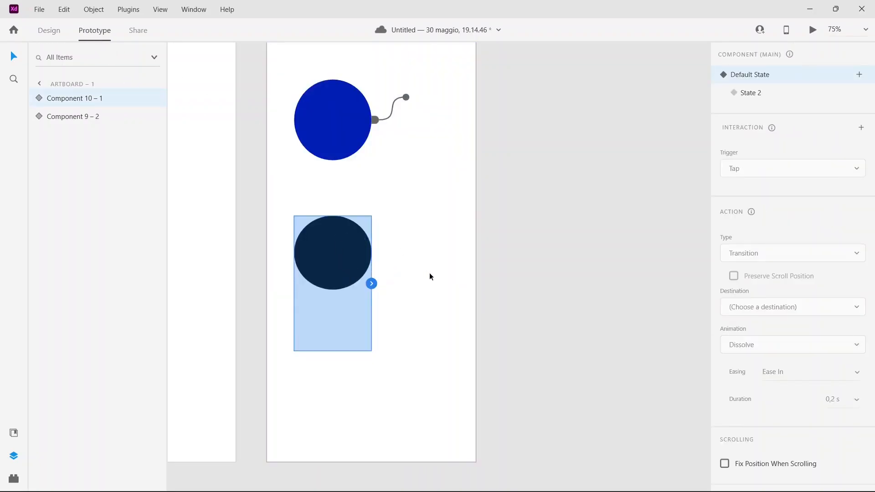
pyautogui.doubleClick(355, 267)
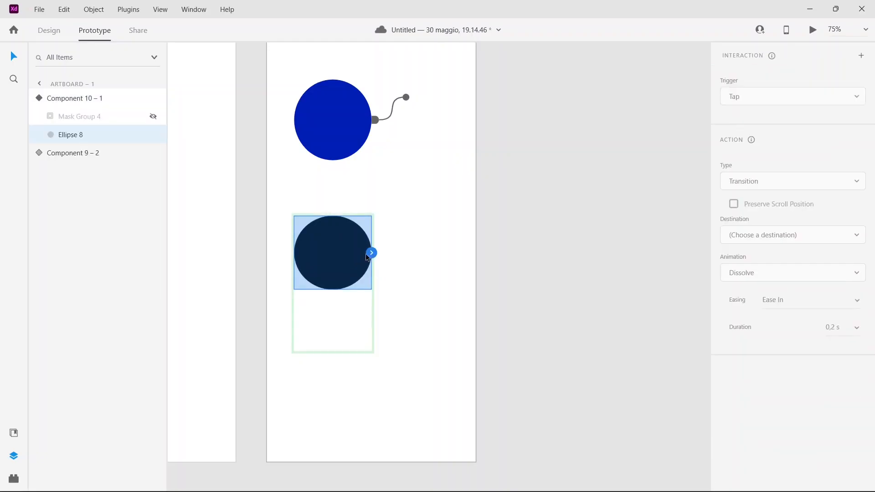
pyautogui.moveTo(372, 253); pyautogui.dragTo(406, 231)
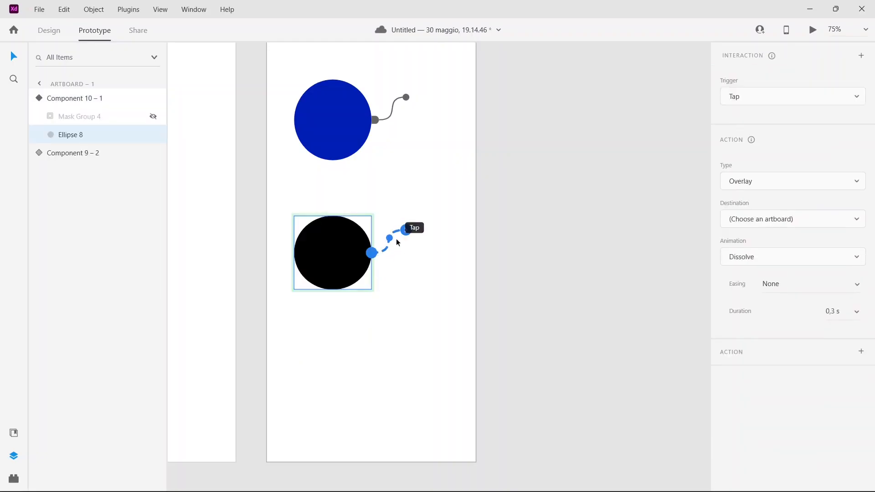
# Step: Set the interaction's trigger to Tap and its action type to Auto-Animate
pyautogui.click(801, 97)
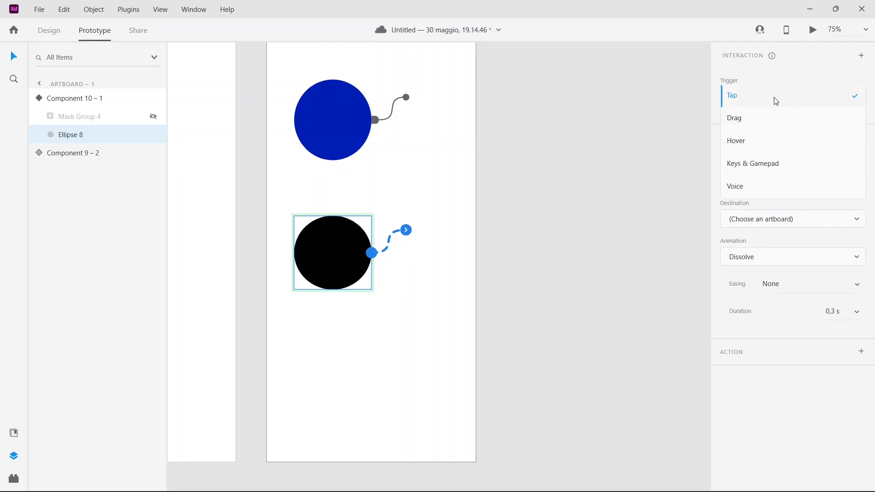
pyautogui.click(774, 148)
pyautogui.click(790, 179)
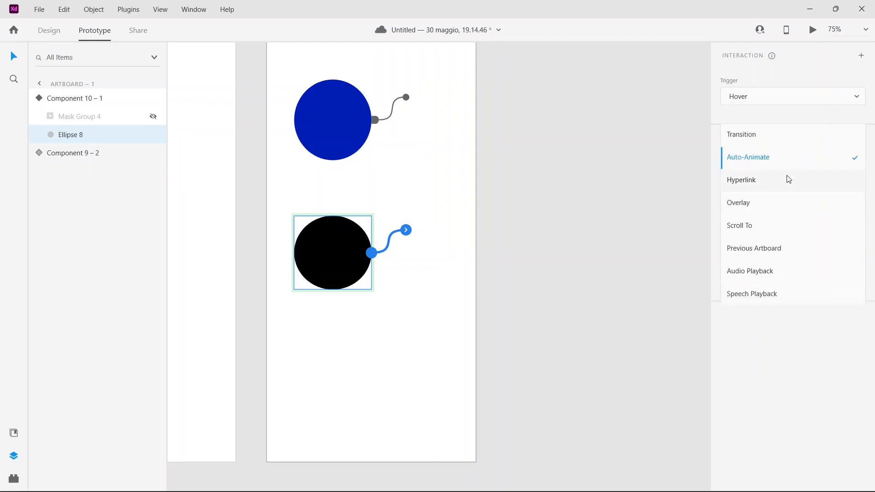
pyautogui.click(783, 116)
pyautogui.click(779, 98)
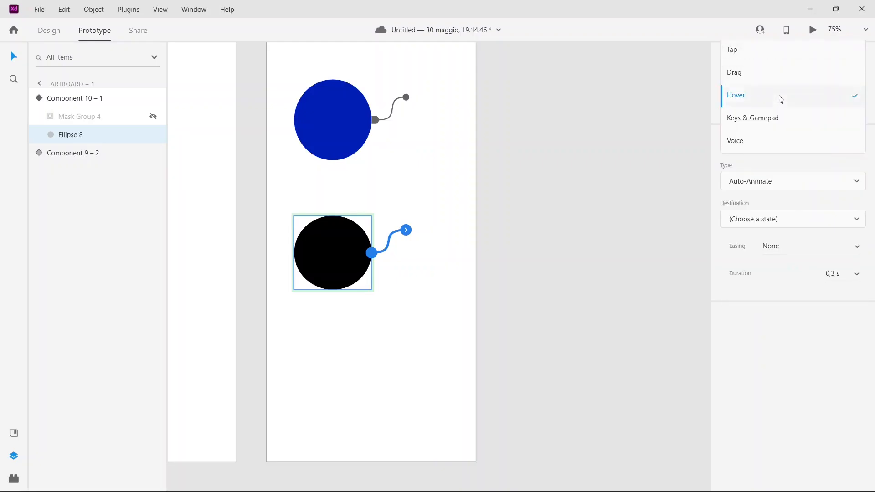
pyautogui.click(774, 68)
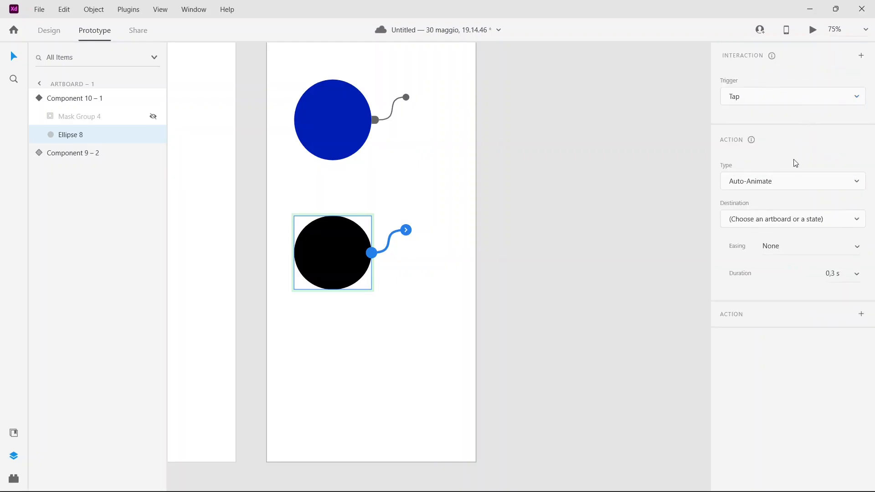
pyautogui.click(789, 178)
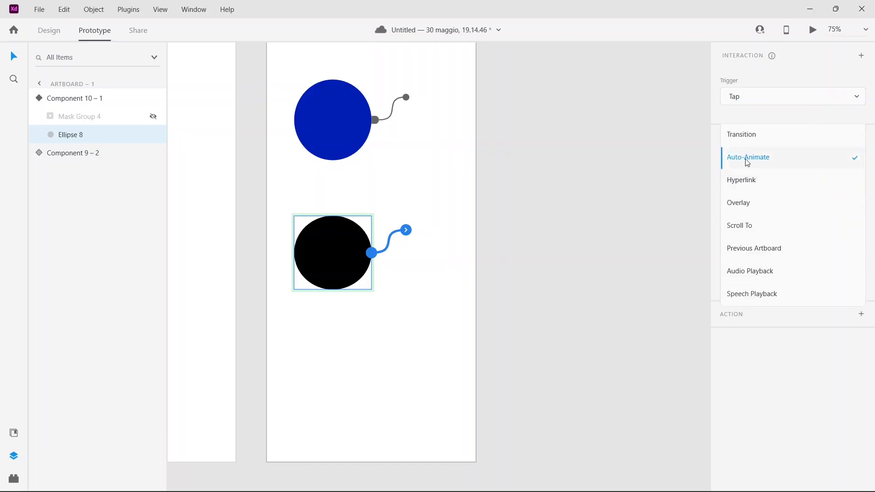
pyautogui.click(786, 362)
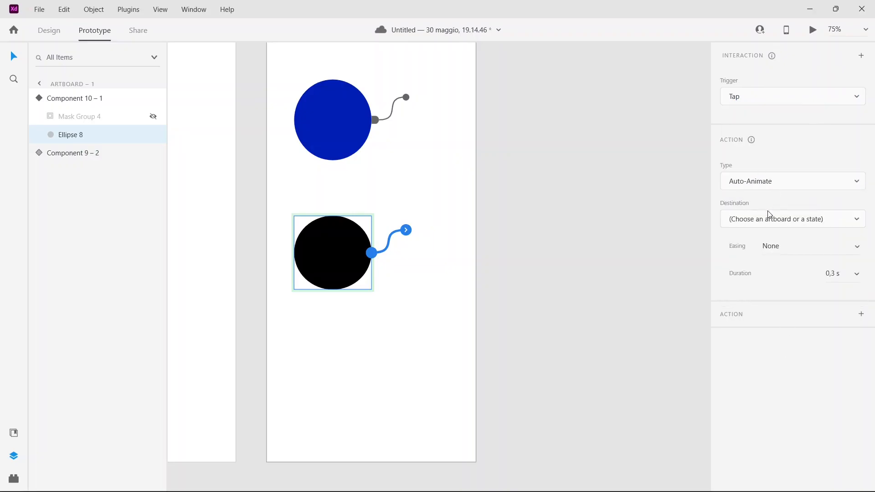
# Step: Set State 2 as the destination of Ellipse 8's tap interaction
pyautogui.click(774, 221)
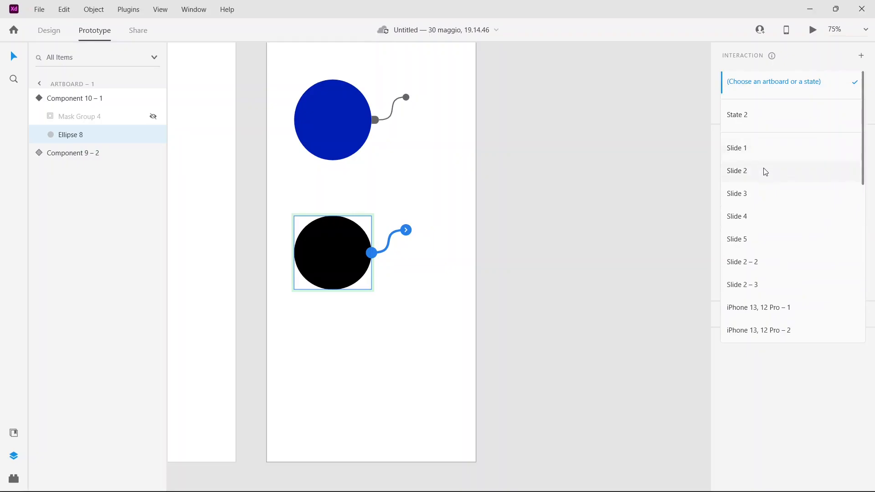
pyautogui.click(756, 122)
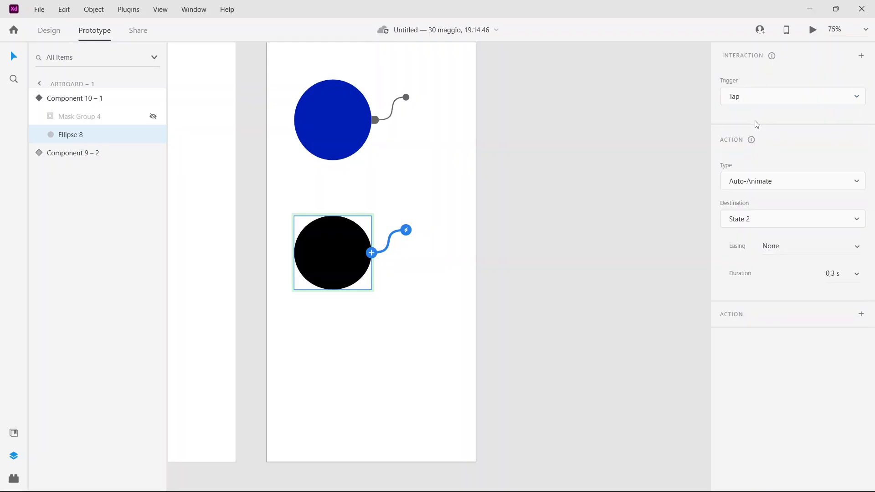
pyautogui.click(424, 305)
# Step: Preview Artboard – 1 and test the tap animation on the black circle
pyautogui.click(336, 251)
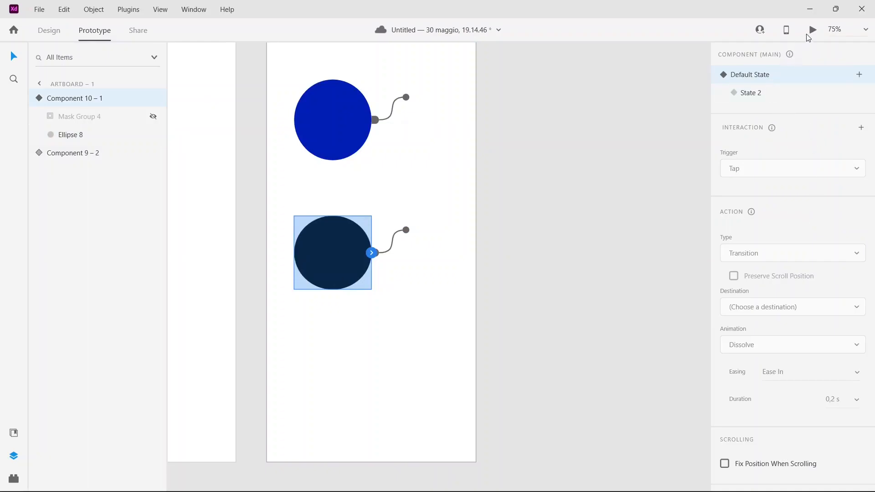
pyautogui.scroll(3, 478, 253)
pyautogui.click(308, 60)
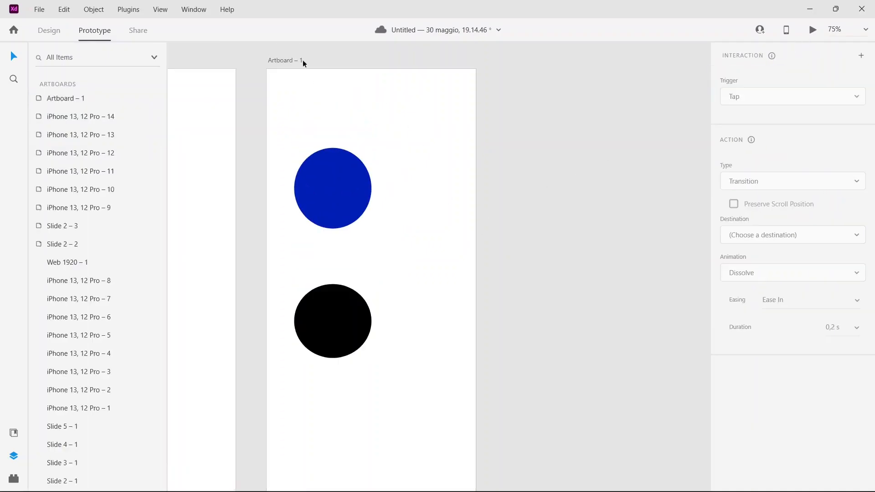
pyautogui.click(293, 61)
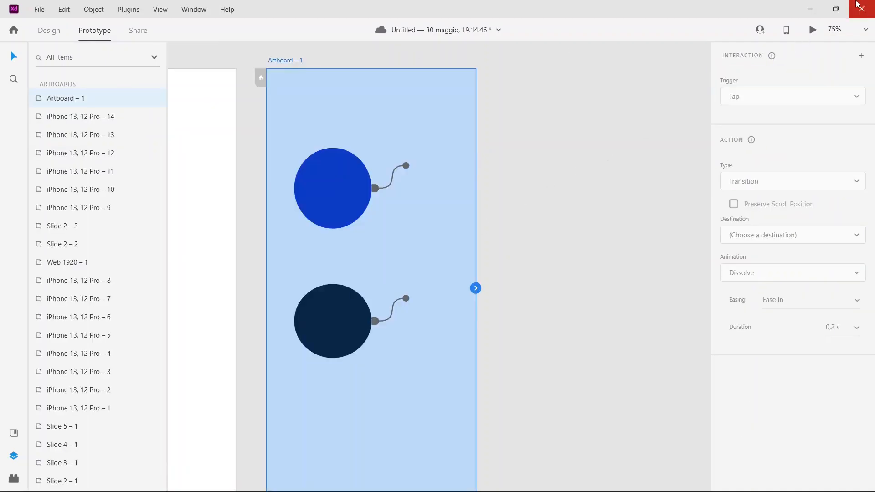
pyautogui.click(813, 30)
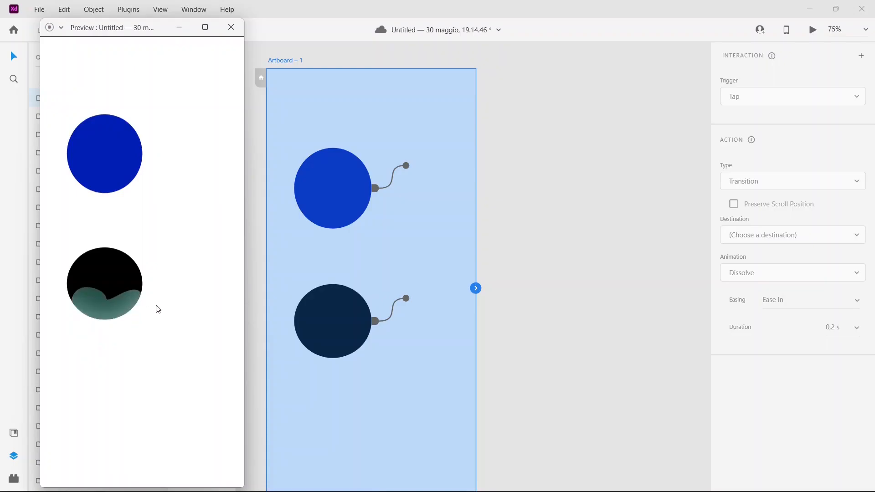
pyautogui.click(231, 27)
pyautogui.click(571, 276)
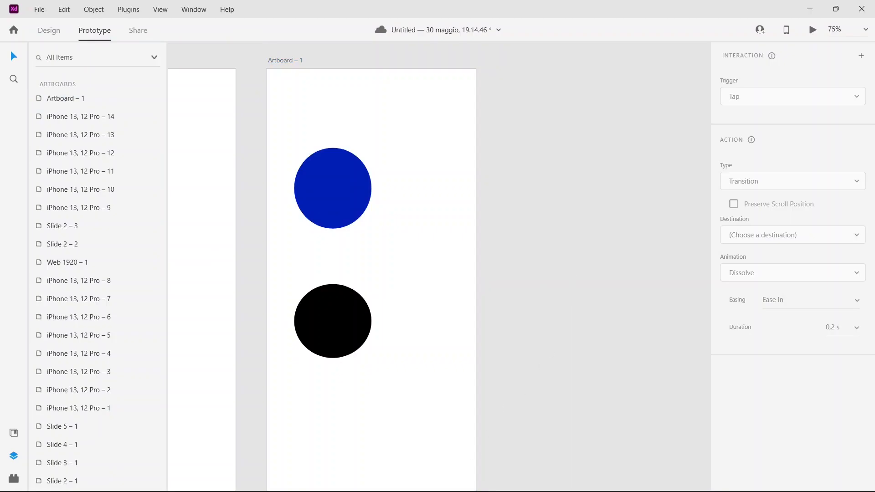
# Step: Switch to the xd-resources-auto-animate-ui document and preview the circle-filling animation starting from Artboard – 23
pyautogui.moveTo(401, 479)
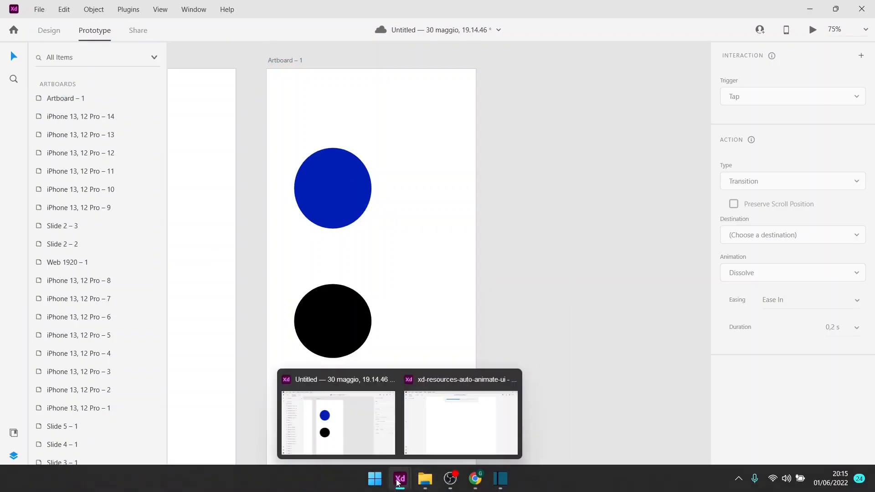
pyautogui.click(442, 429)
pyautogui.scroll(4, 453, 275)
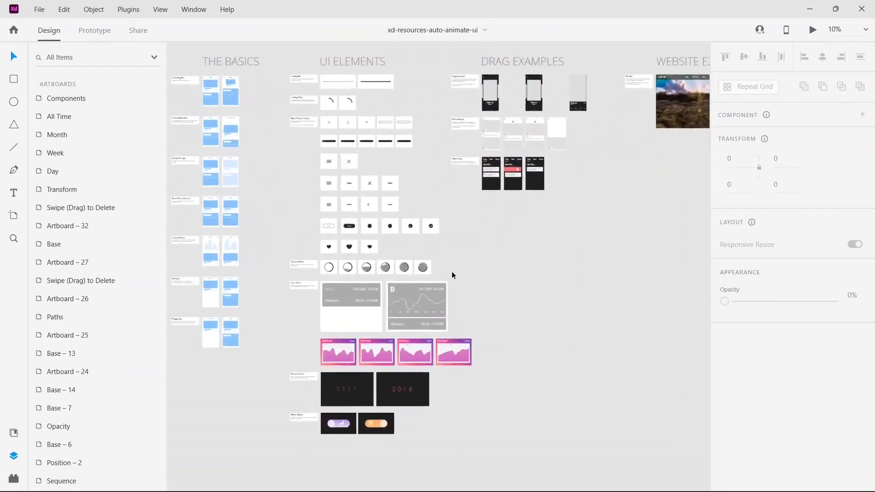
pyautogui.click(294, 256)
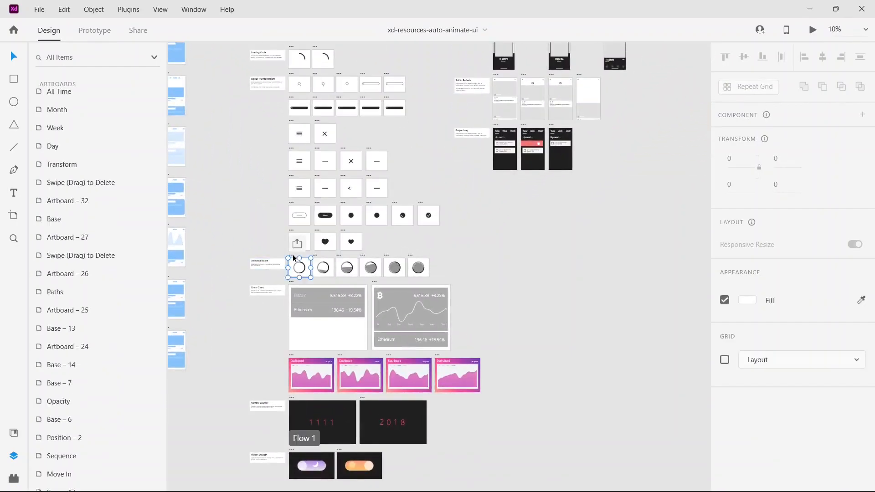
pyautogui.click(813, 29)
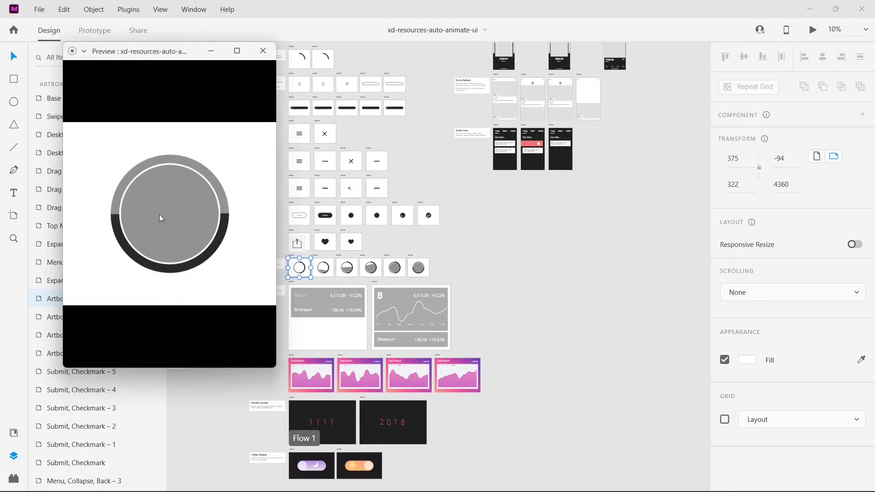
pyautogui.click(264, 51)
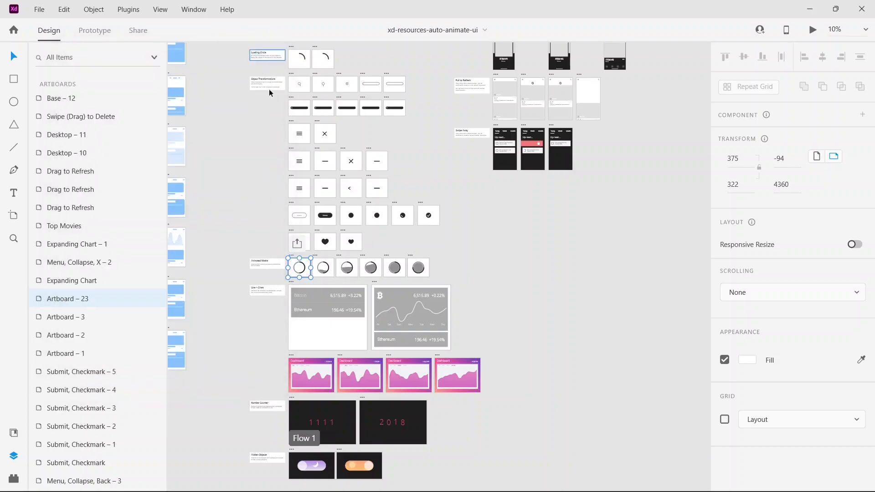
# Step: Select the Day dashboard artboard in Prototype mode and open its preview
pyautogui.click(501, 252)
pyautogui.scroll(-1, 470, 287)
pyautogui.click(290, 342)
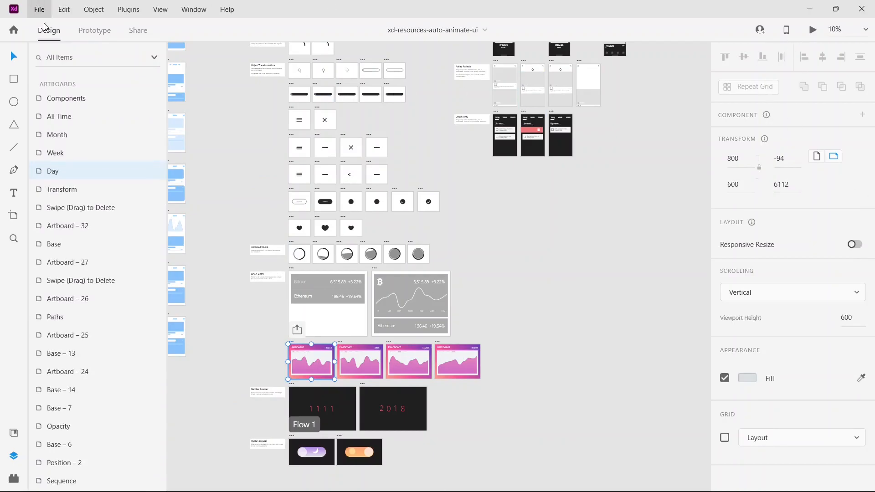
pyautogui.click(89, 36)
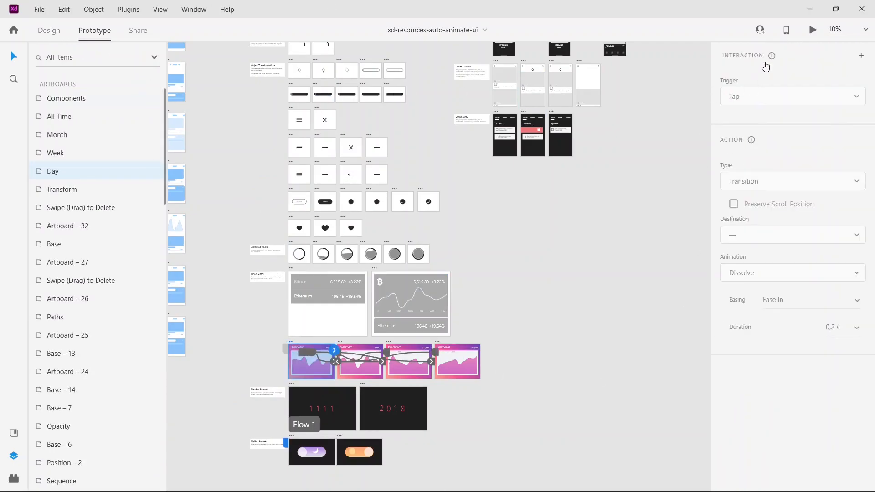
pyautogui.click(814, 30)
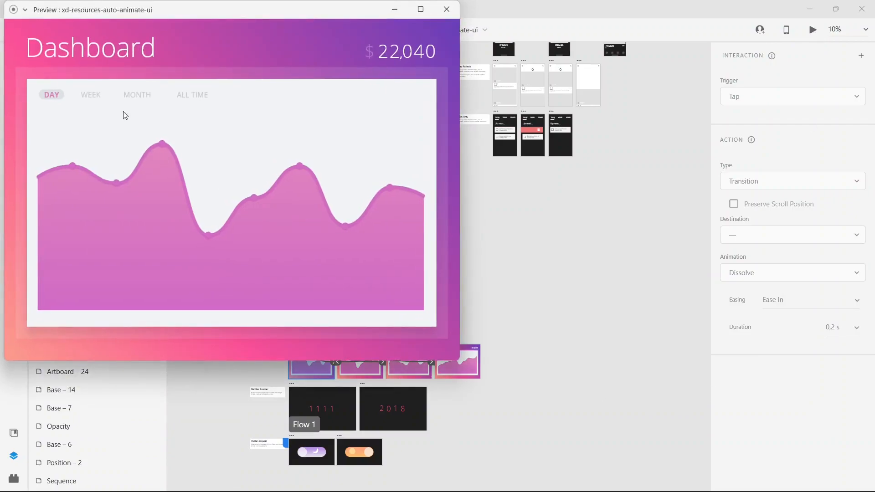
# Step: Test the dashboard's Week, Month, All Time and Day chart views, close the preview and return to the Untitled document
pyautogui.click(85, 96)
pyautogui.click(157, 96)
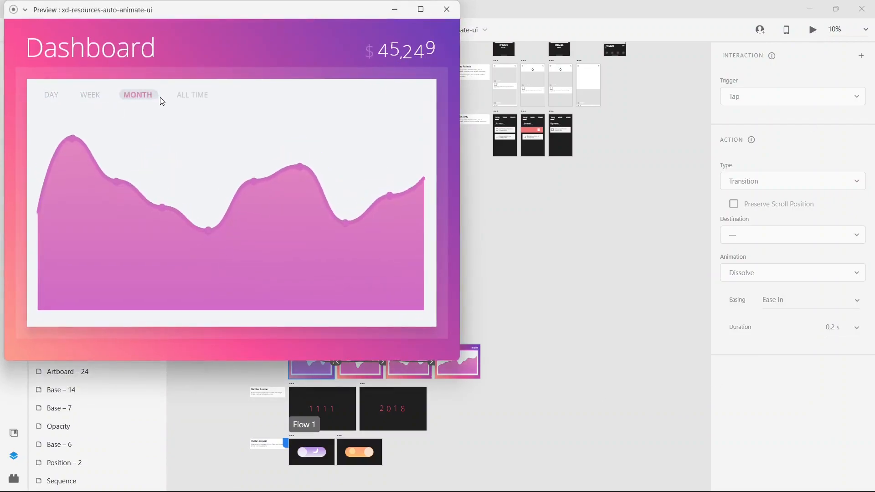
pyautogui.click(190, 98)
pyautogui.click(137, 96)
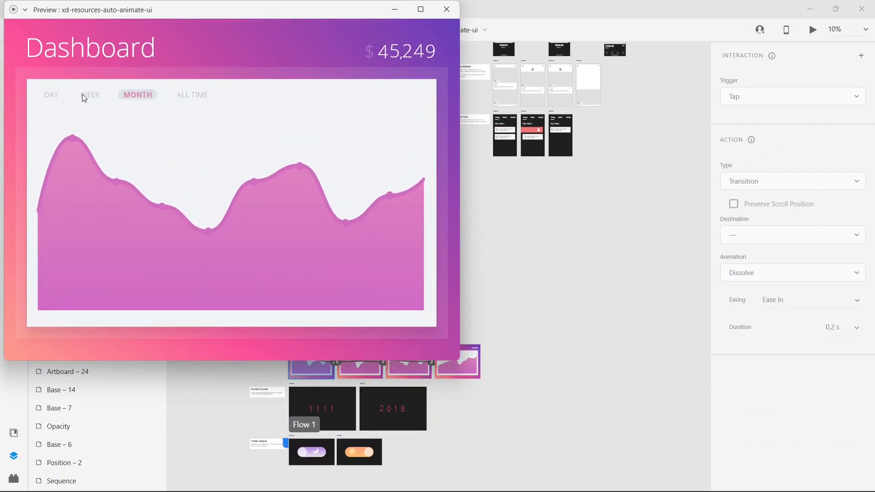
pyautogui.click(85, 97)
pyautogui.click(49, 93)
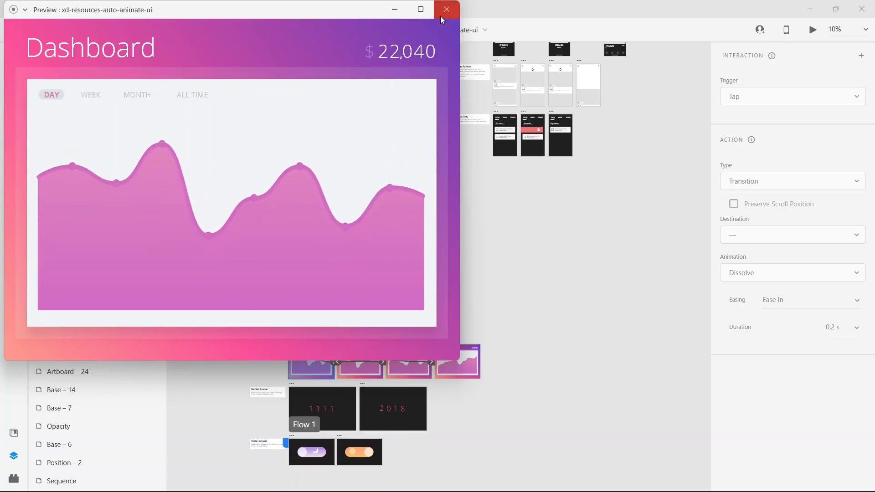
pyautogui.click(446, 10)
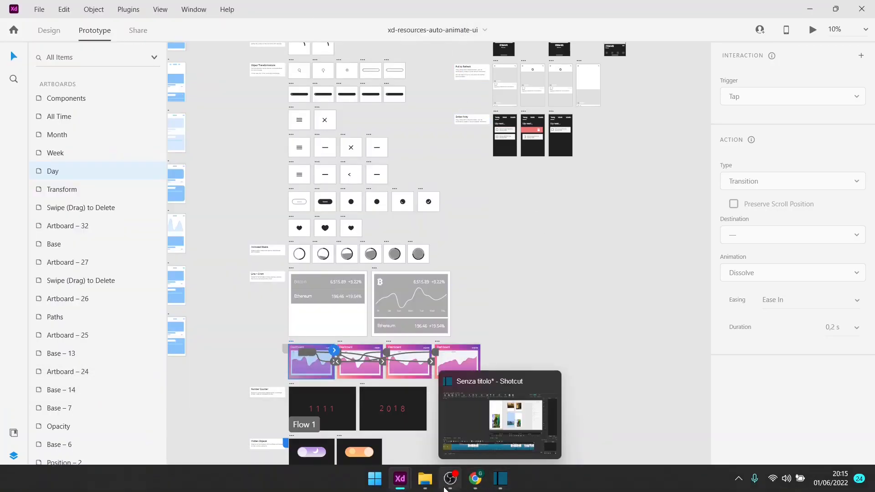
pyautogui.moveTo(400, 478)
pyautogui.click(358, 448)
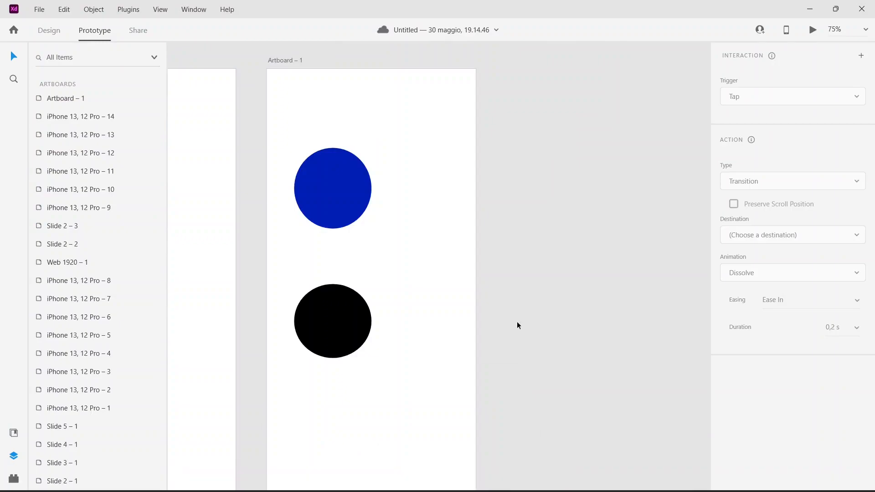